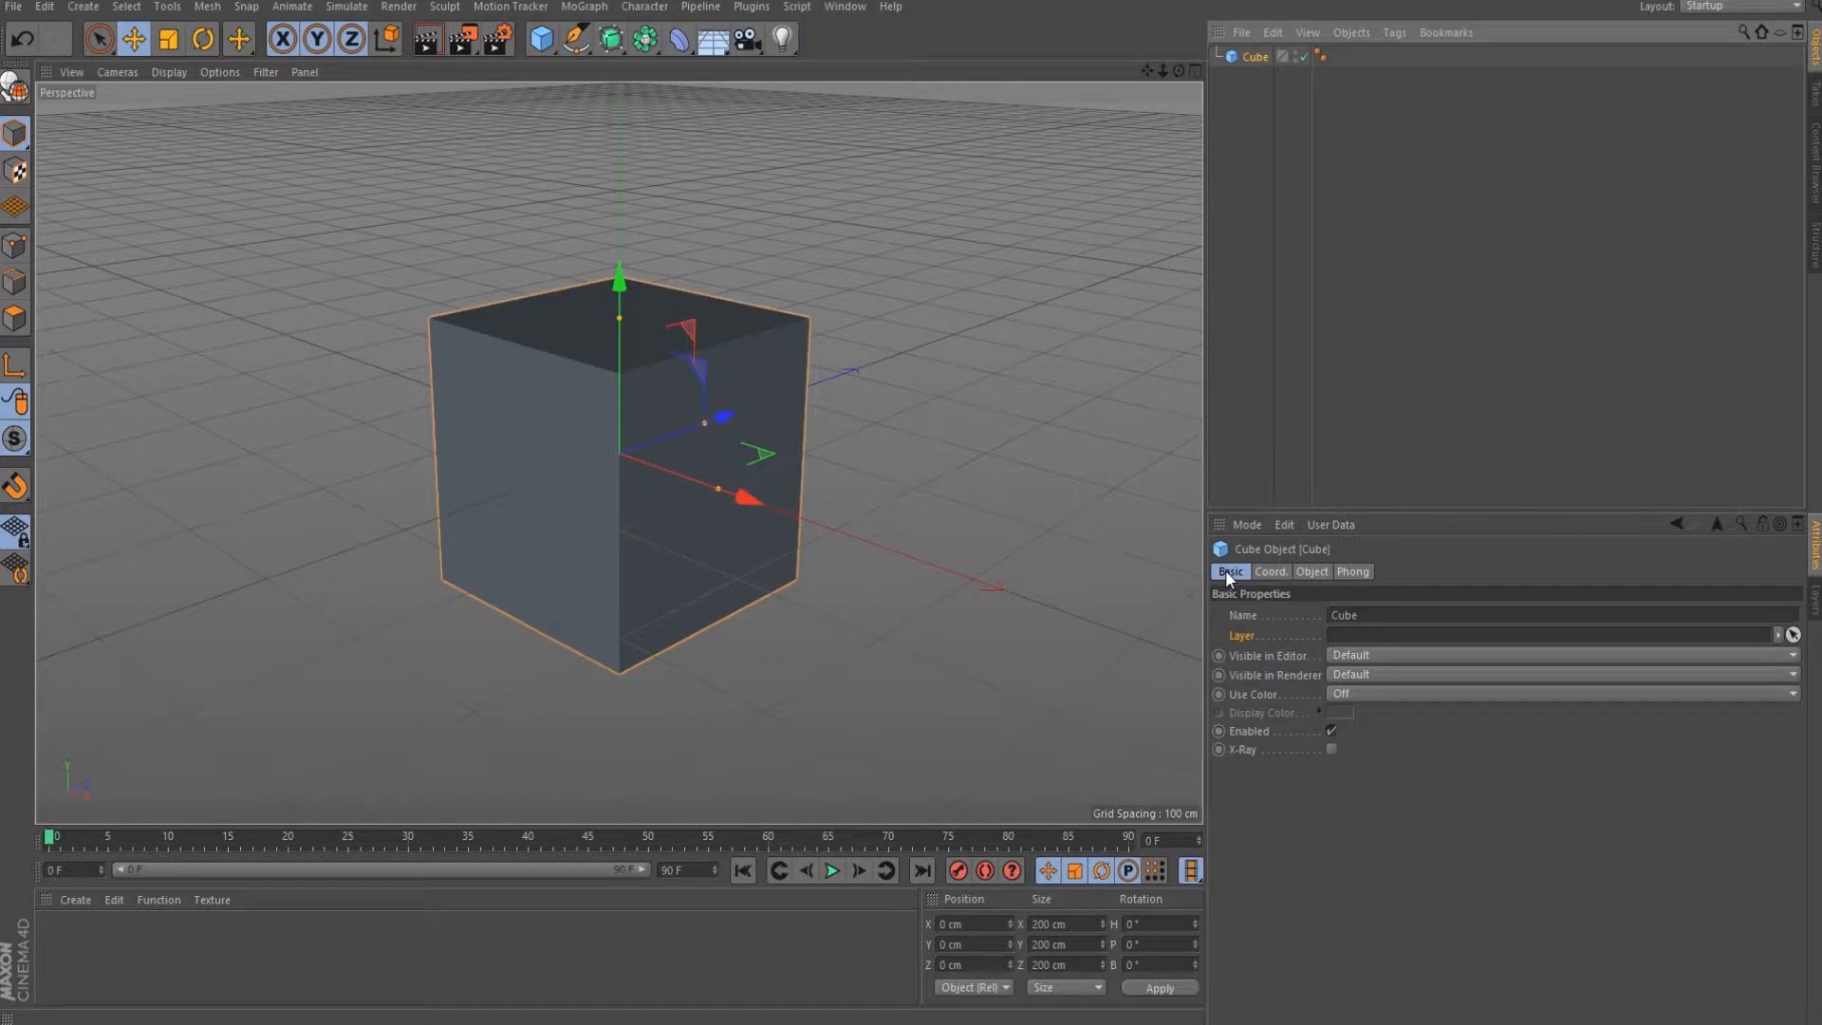
Browse the cube's Coordinates, Object and Phong attribute tabs, then return to Basic.
{"action": "left_click", "coordinate": [1272, 571]}
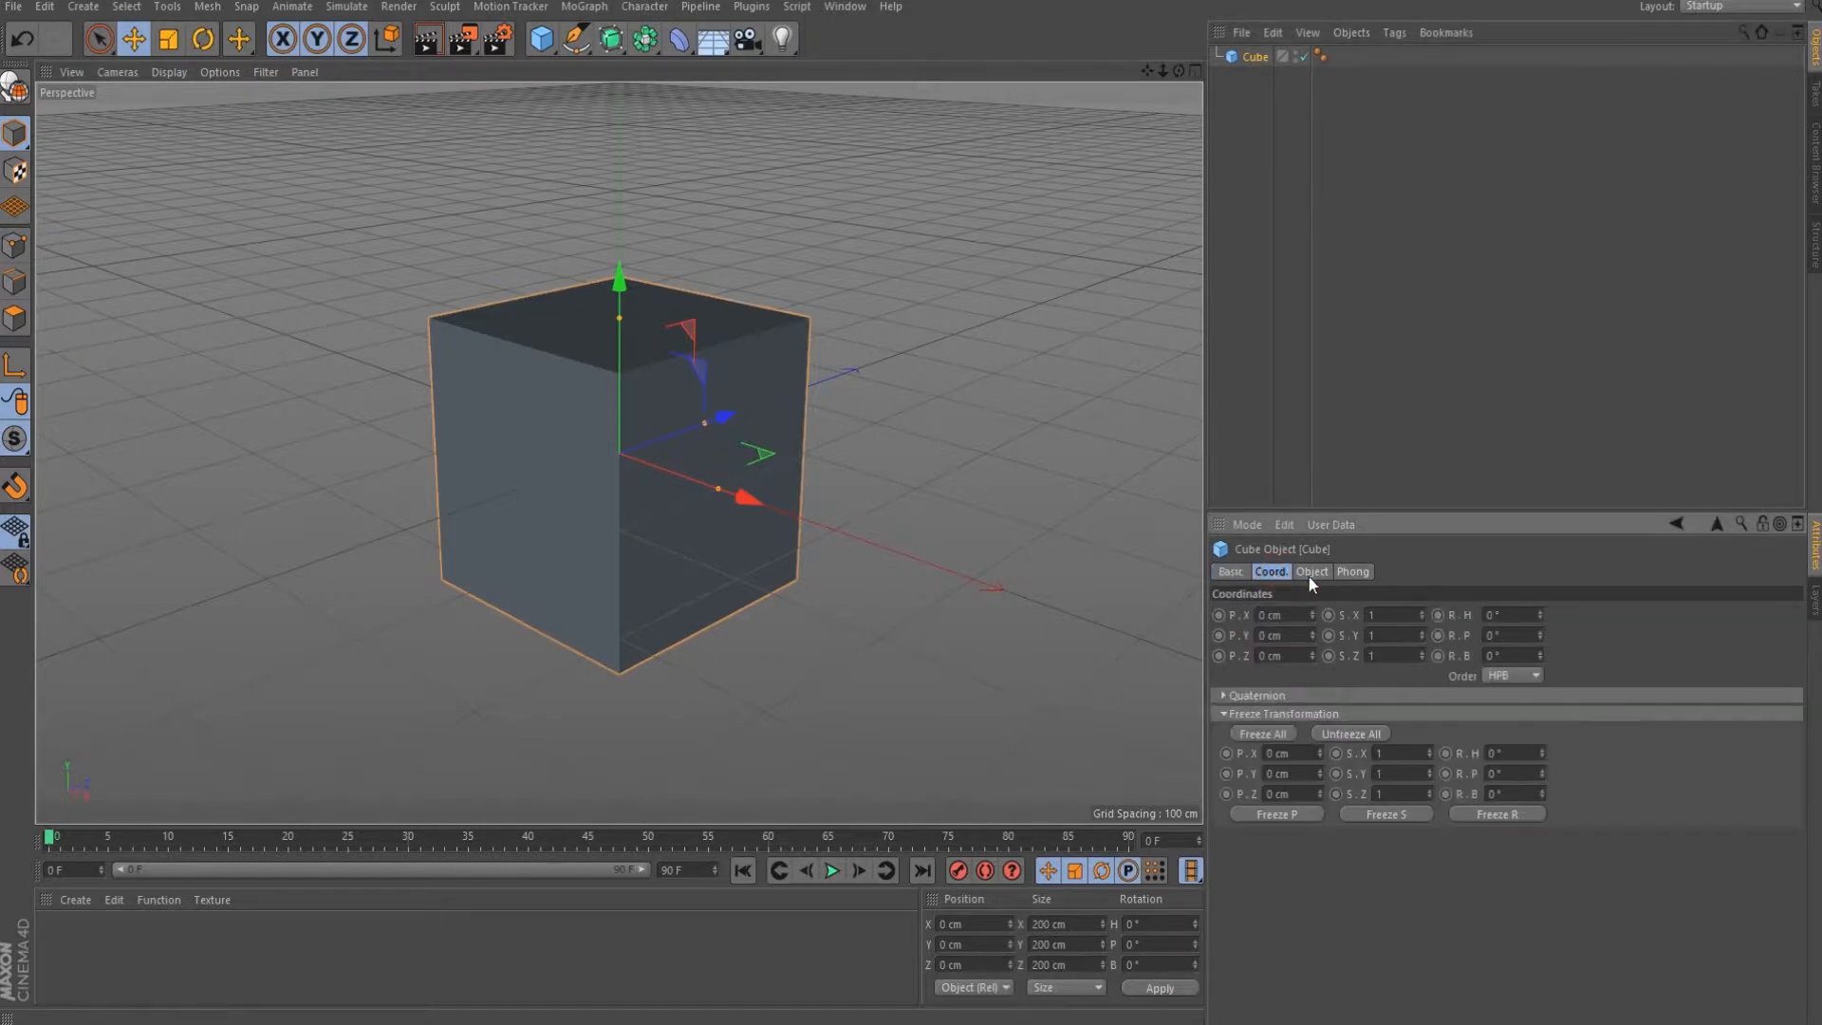
{"action": "left_click", "coordinate": [1315, 572]}
{"action": "left_click", "coordinate": [1352, 571]}
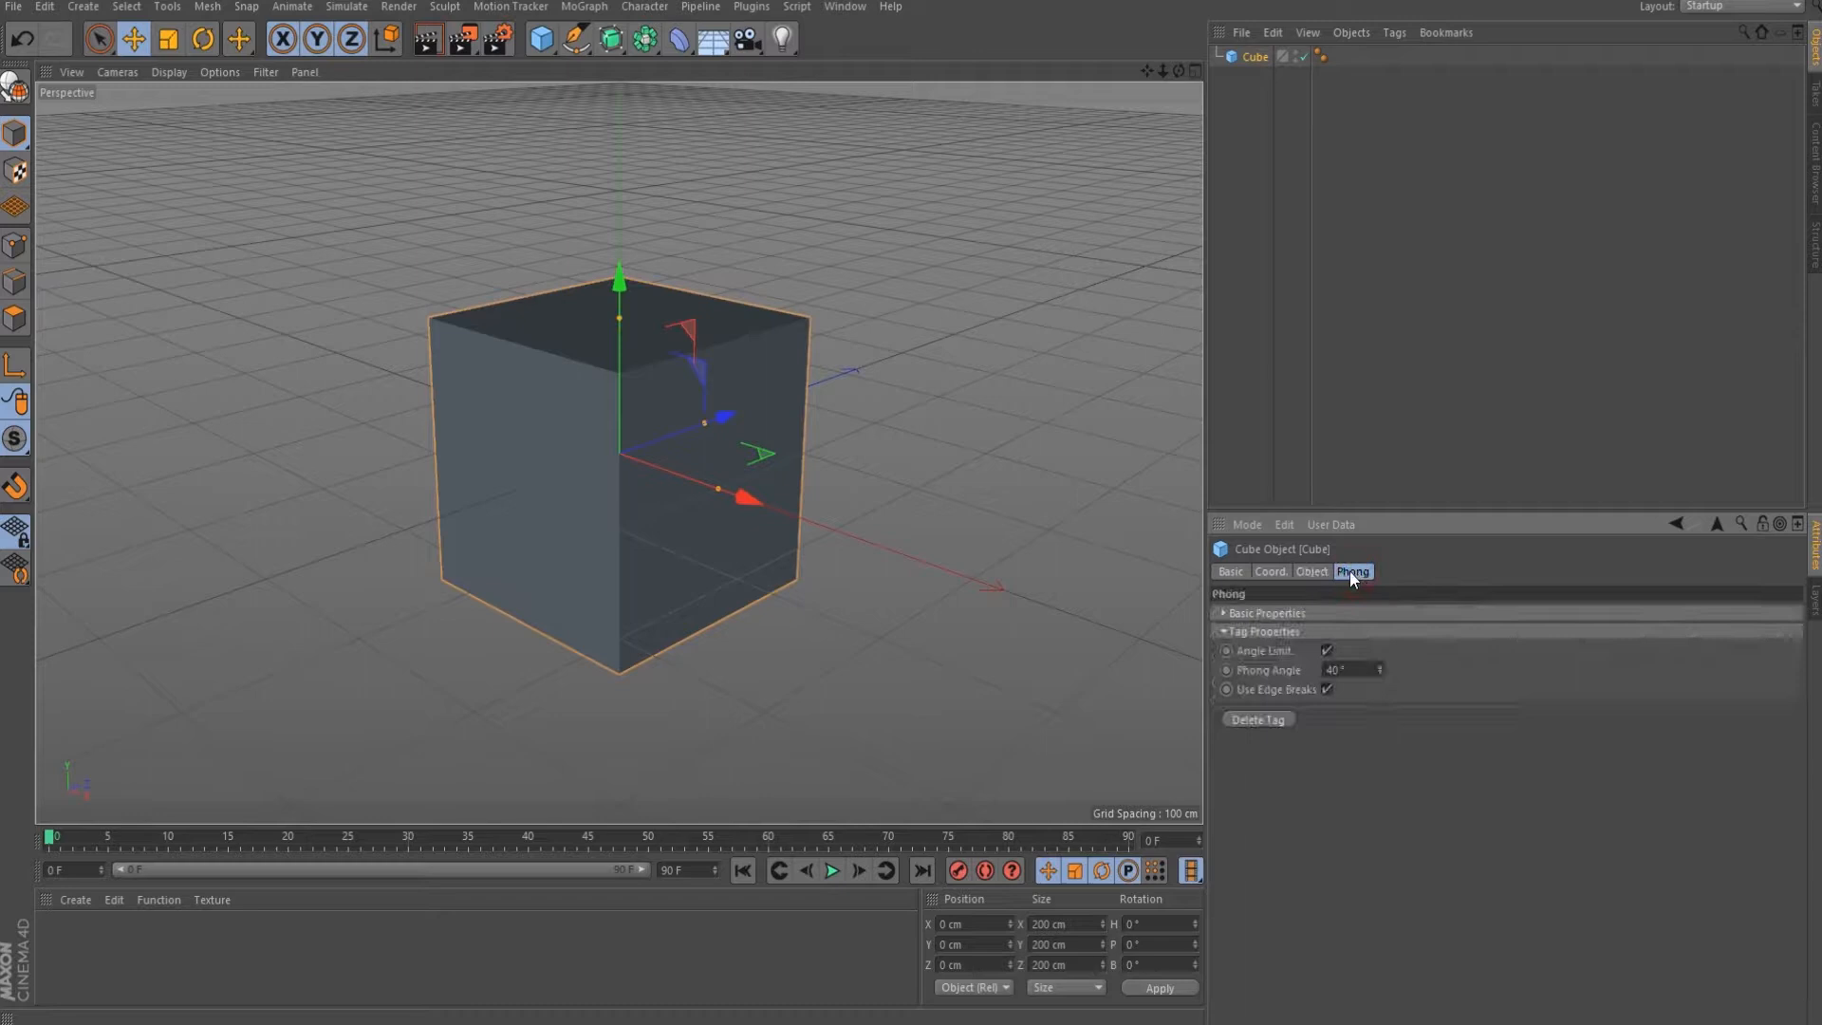
{"action": "left_click", "coordinate": [1231, 573]}
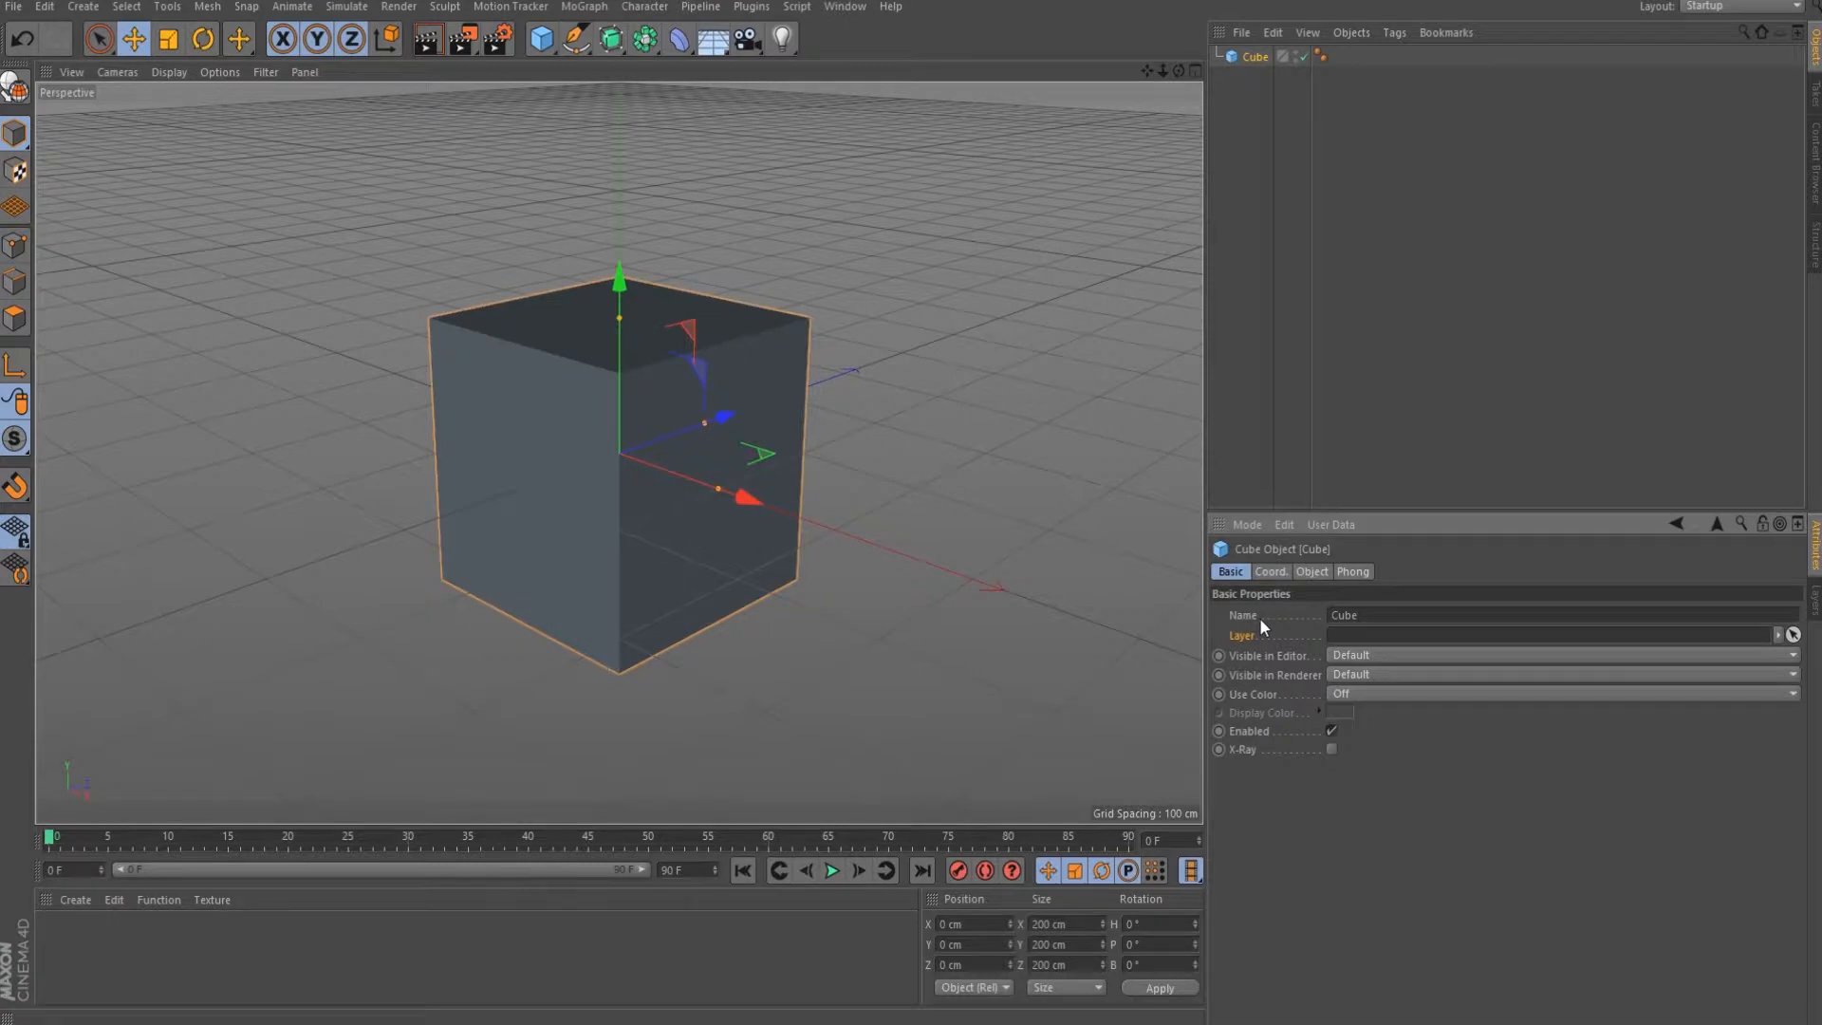
Try Visible in Editor as On and Off, reset it to Default, and leave Use Color Off.
{"action": "left_click", "coordinate": [1374, 653]}
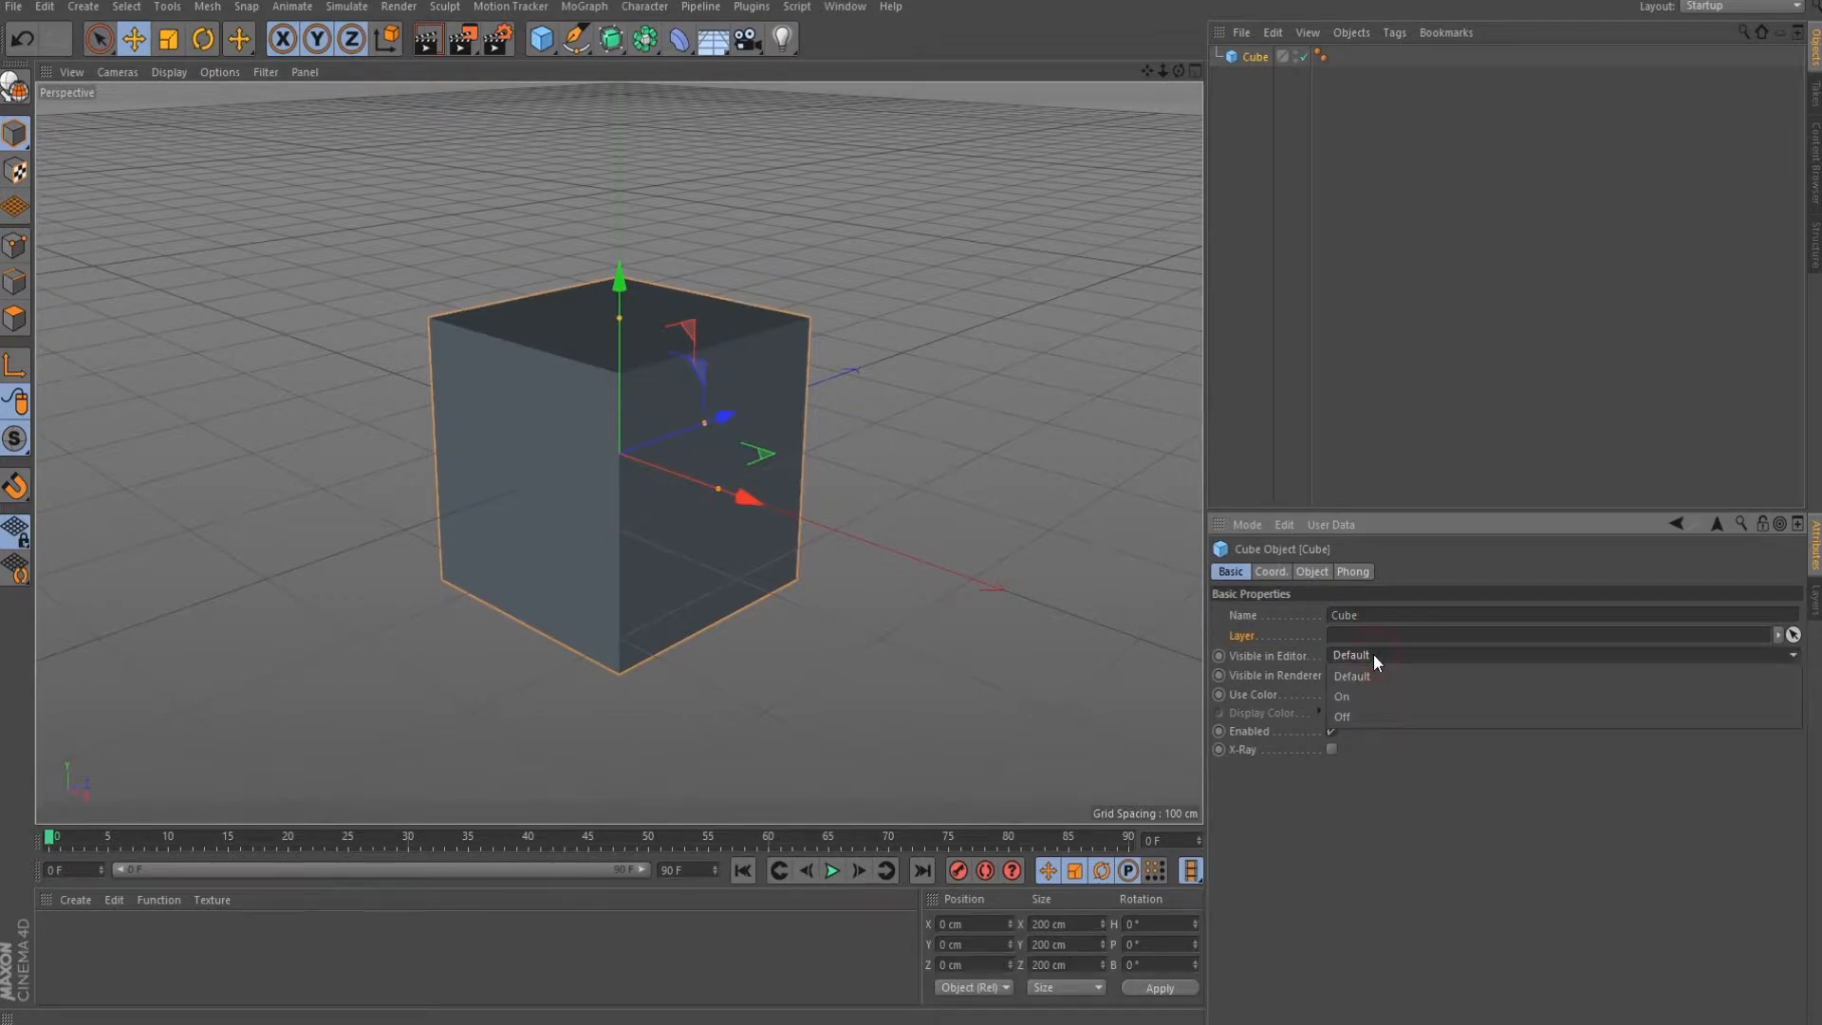
{"action": "left_click", "coordinate": [1364, 694]}
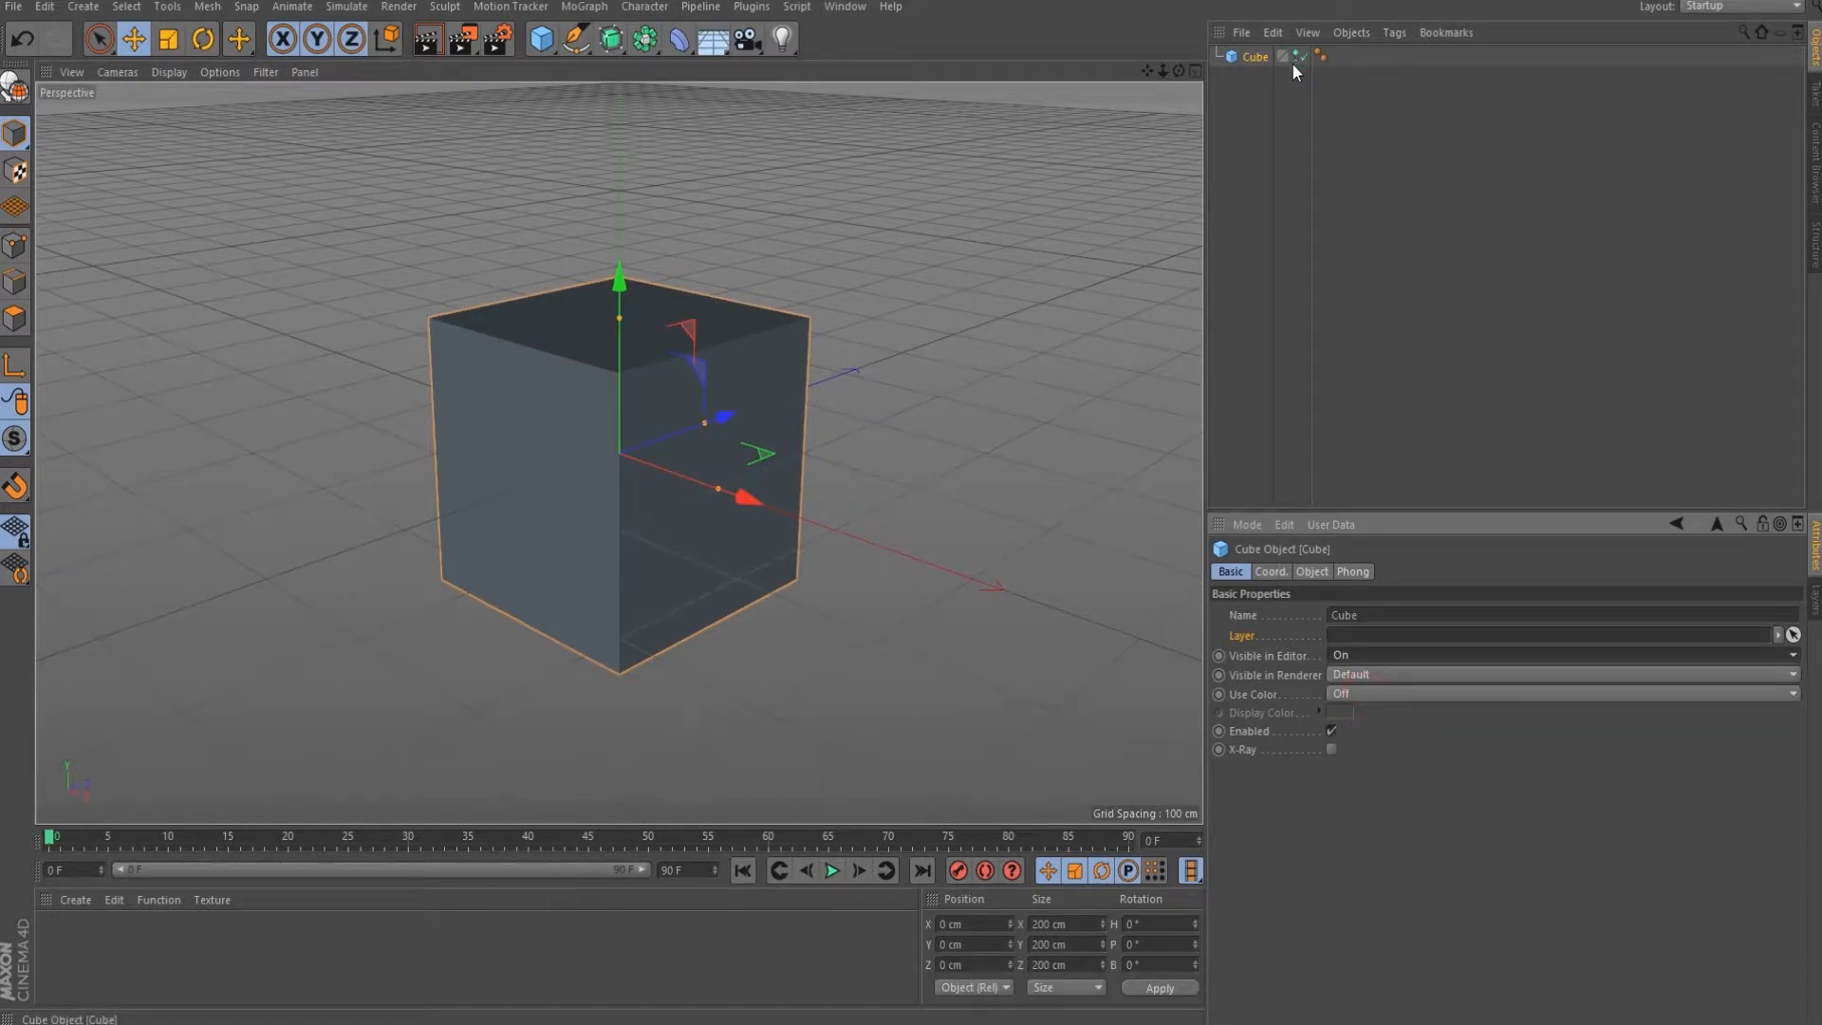
{"action": "left_click_drag", "start_coordinate": [1351, 655], "coordinate": [1348, 709]}
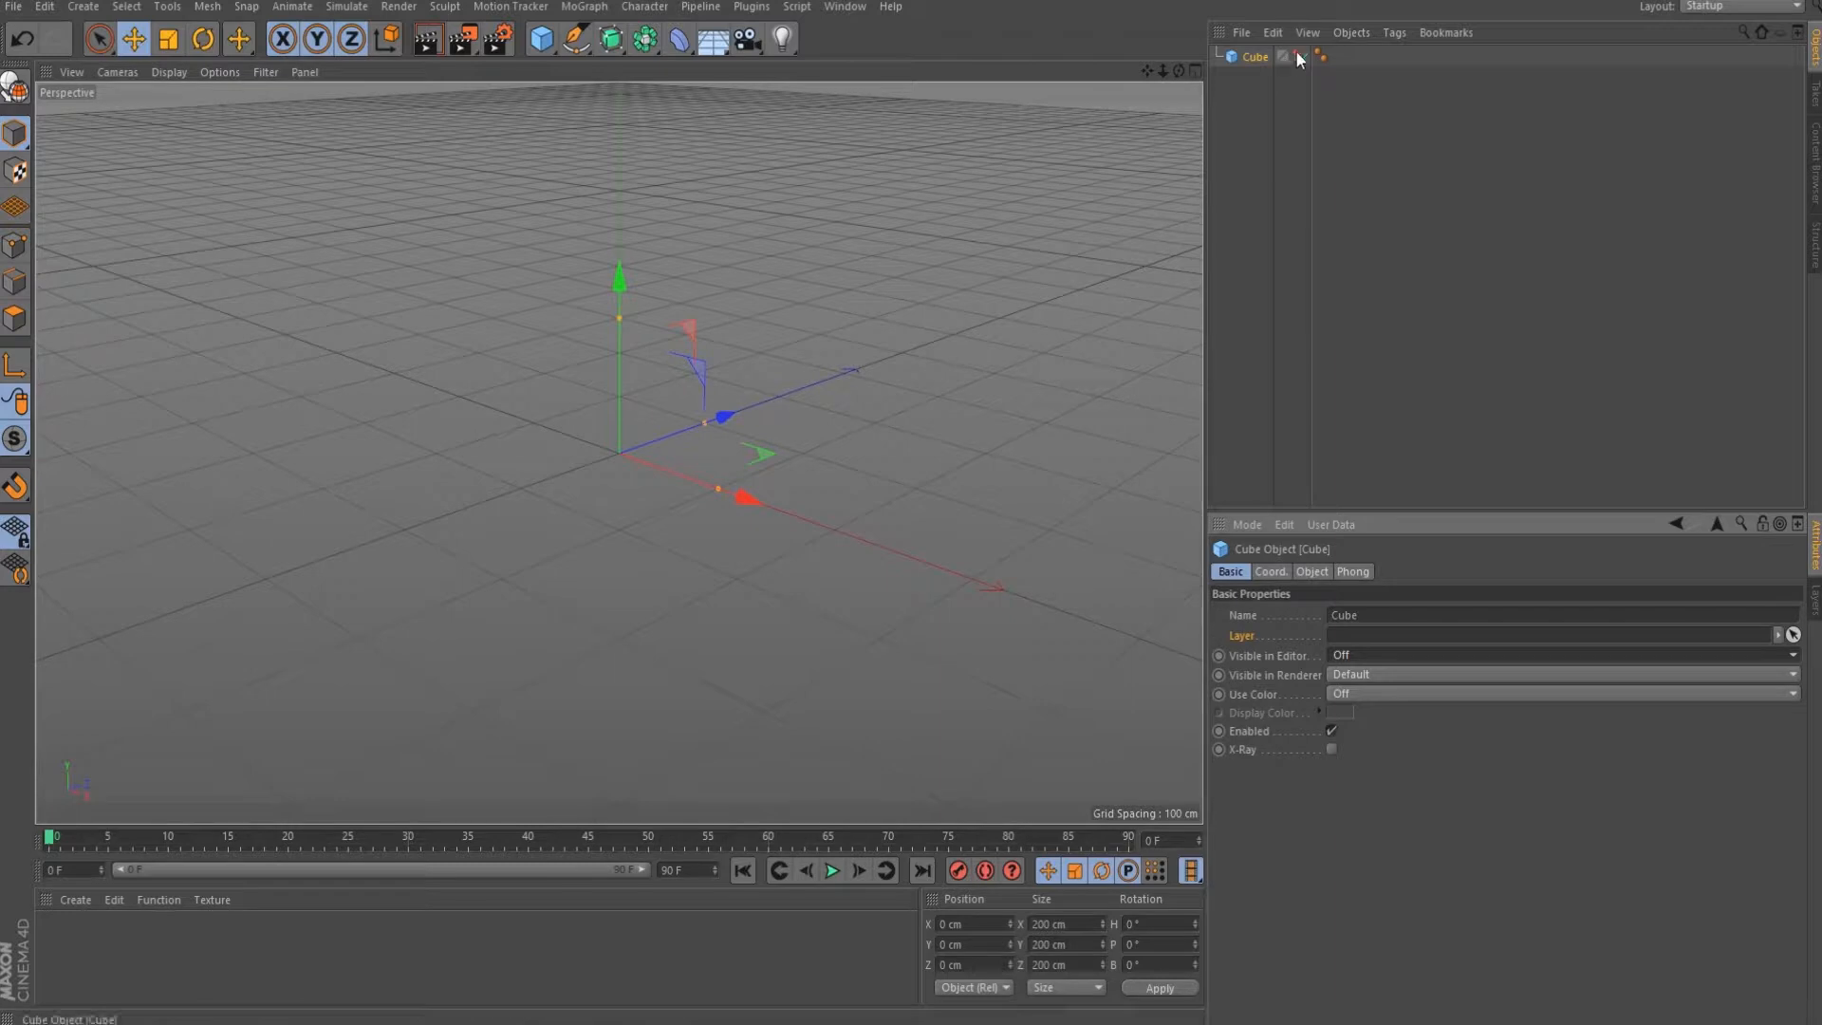
{"action": "left_click", "coordinate": [1360, 654]}
{"action": "left_click", "coordinate": [1359, 671]}
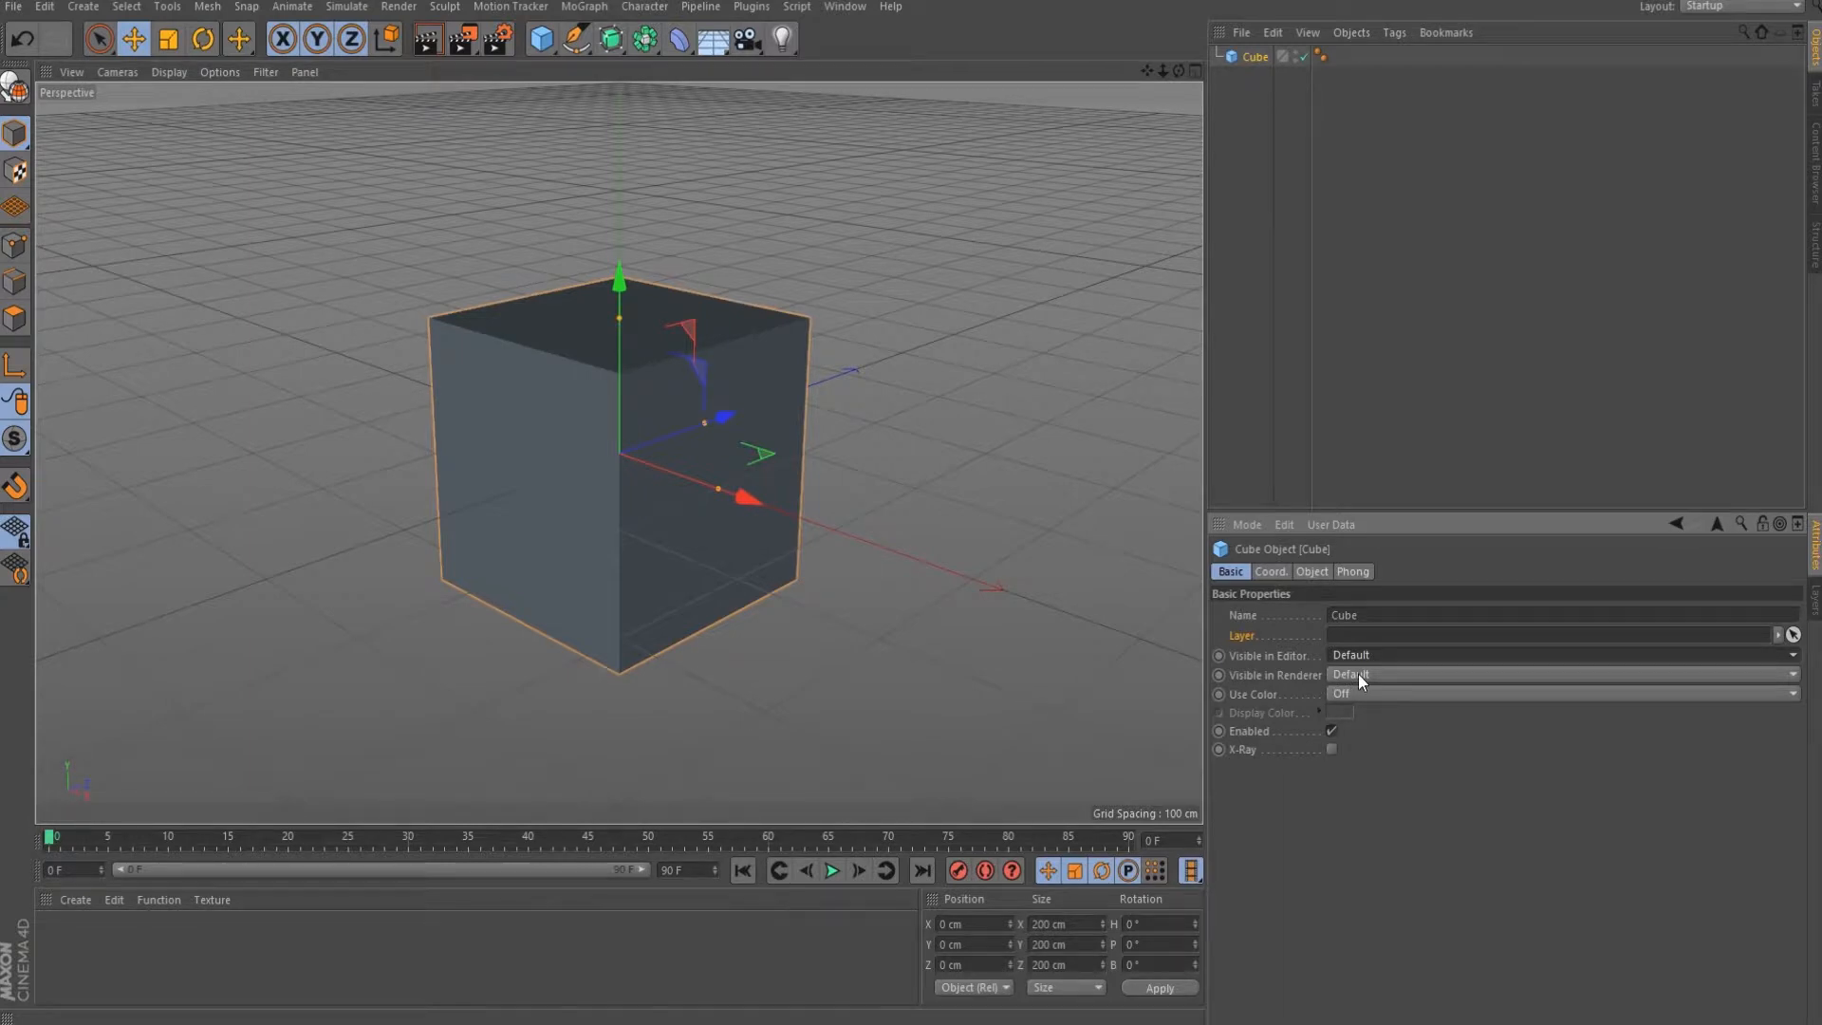
{"action": "left_click", "coordinate": [1369, 696]}
{"action": "left_click", "coordinate": [1369, 716]}
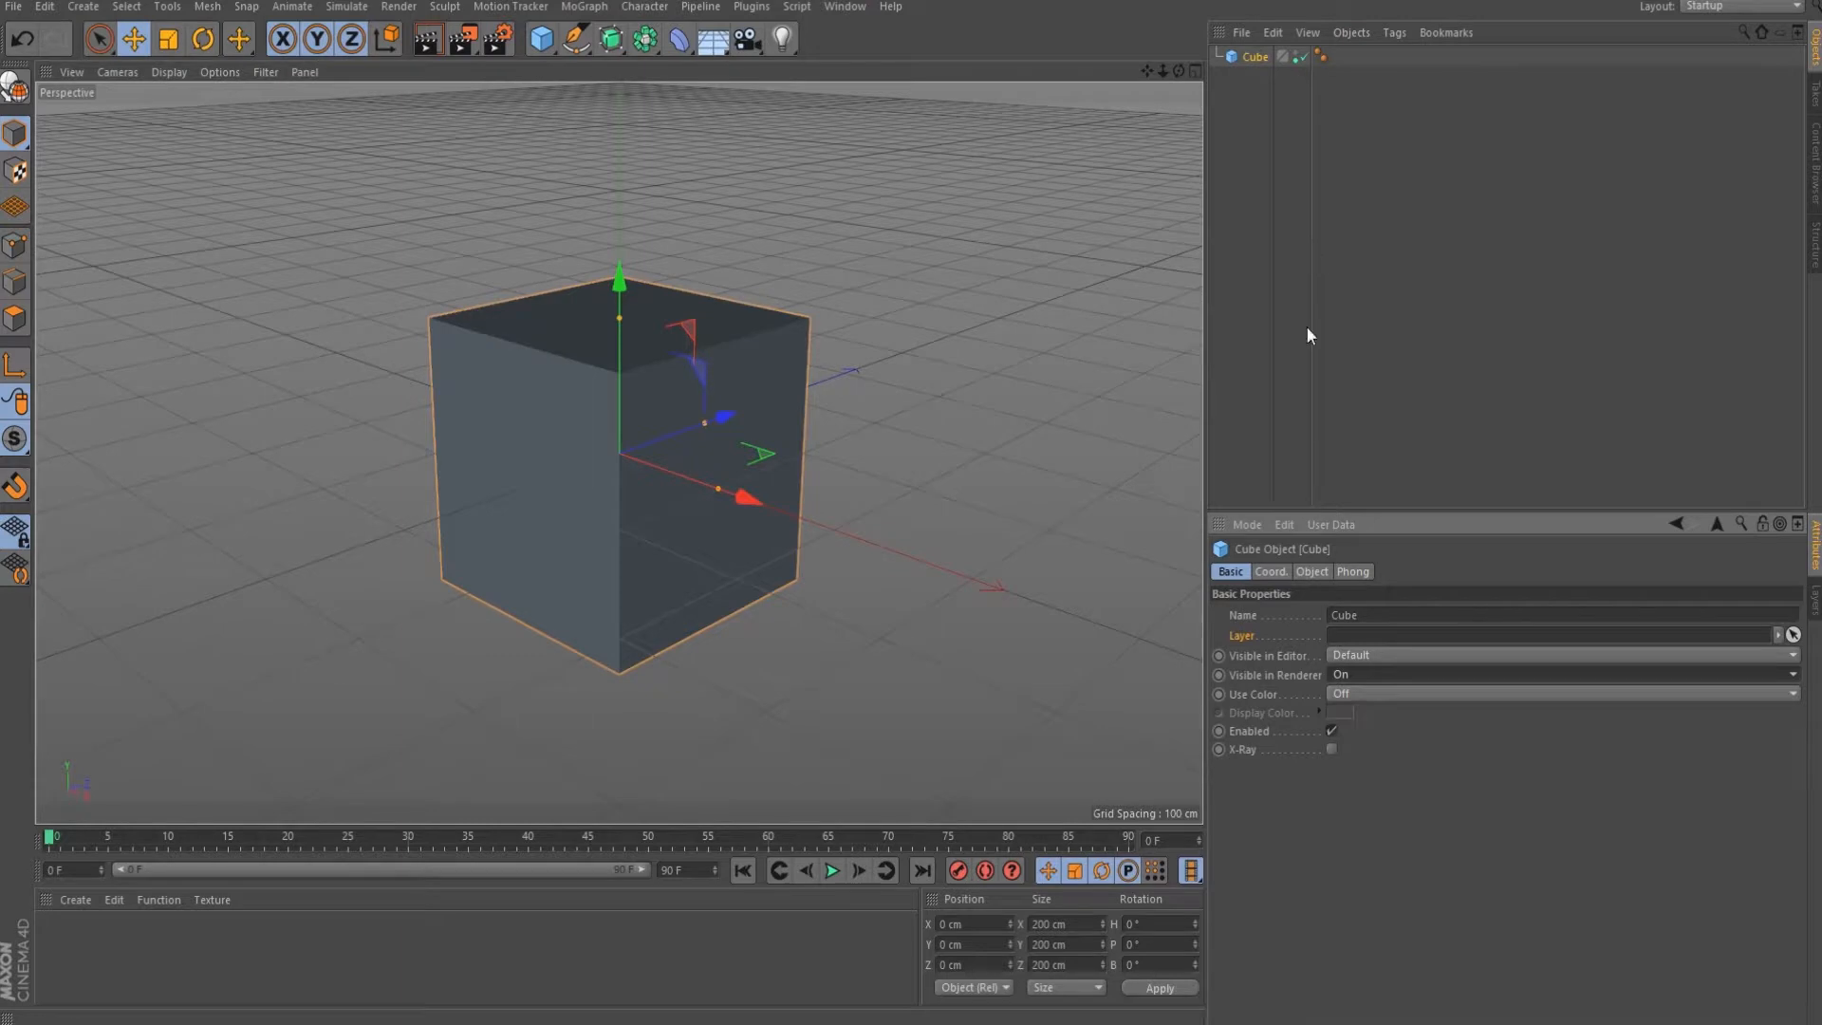
Set Visible in Renderer to Off and render the view, then clear the render.
{"action": "left_click", "coordinate": [1359, 676]}
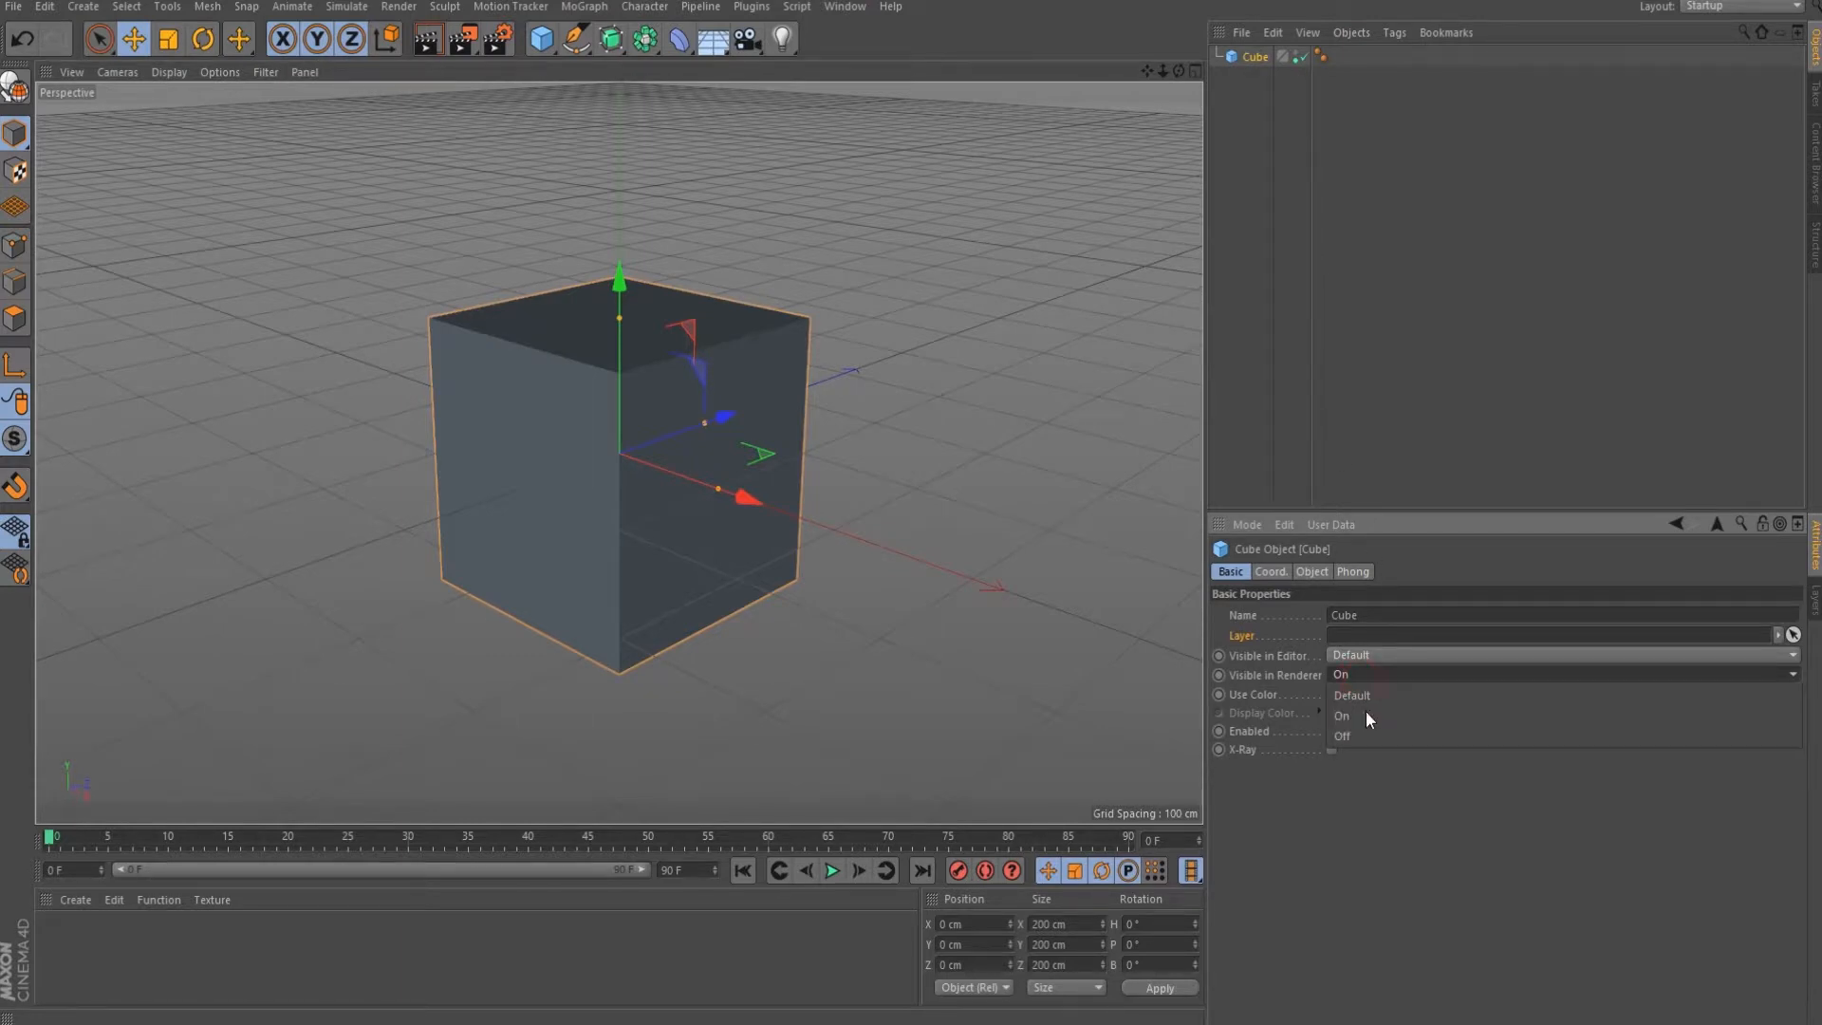
{"action": "left_click", "coordinate": [1371, 726]}
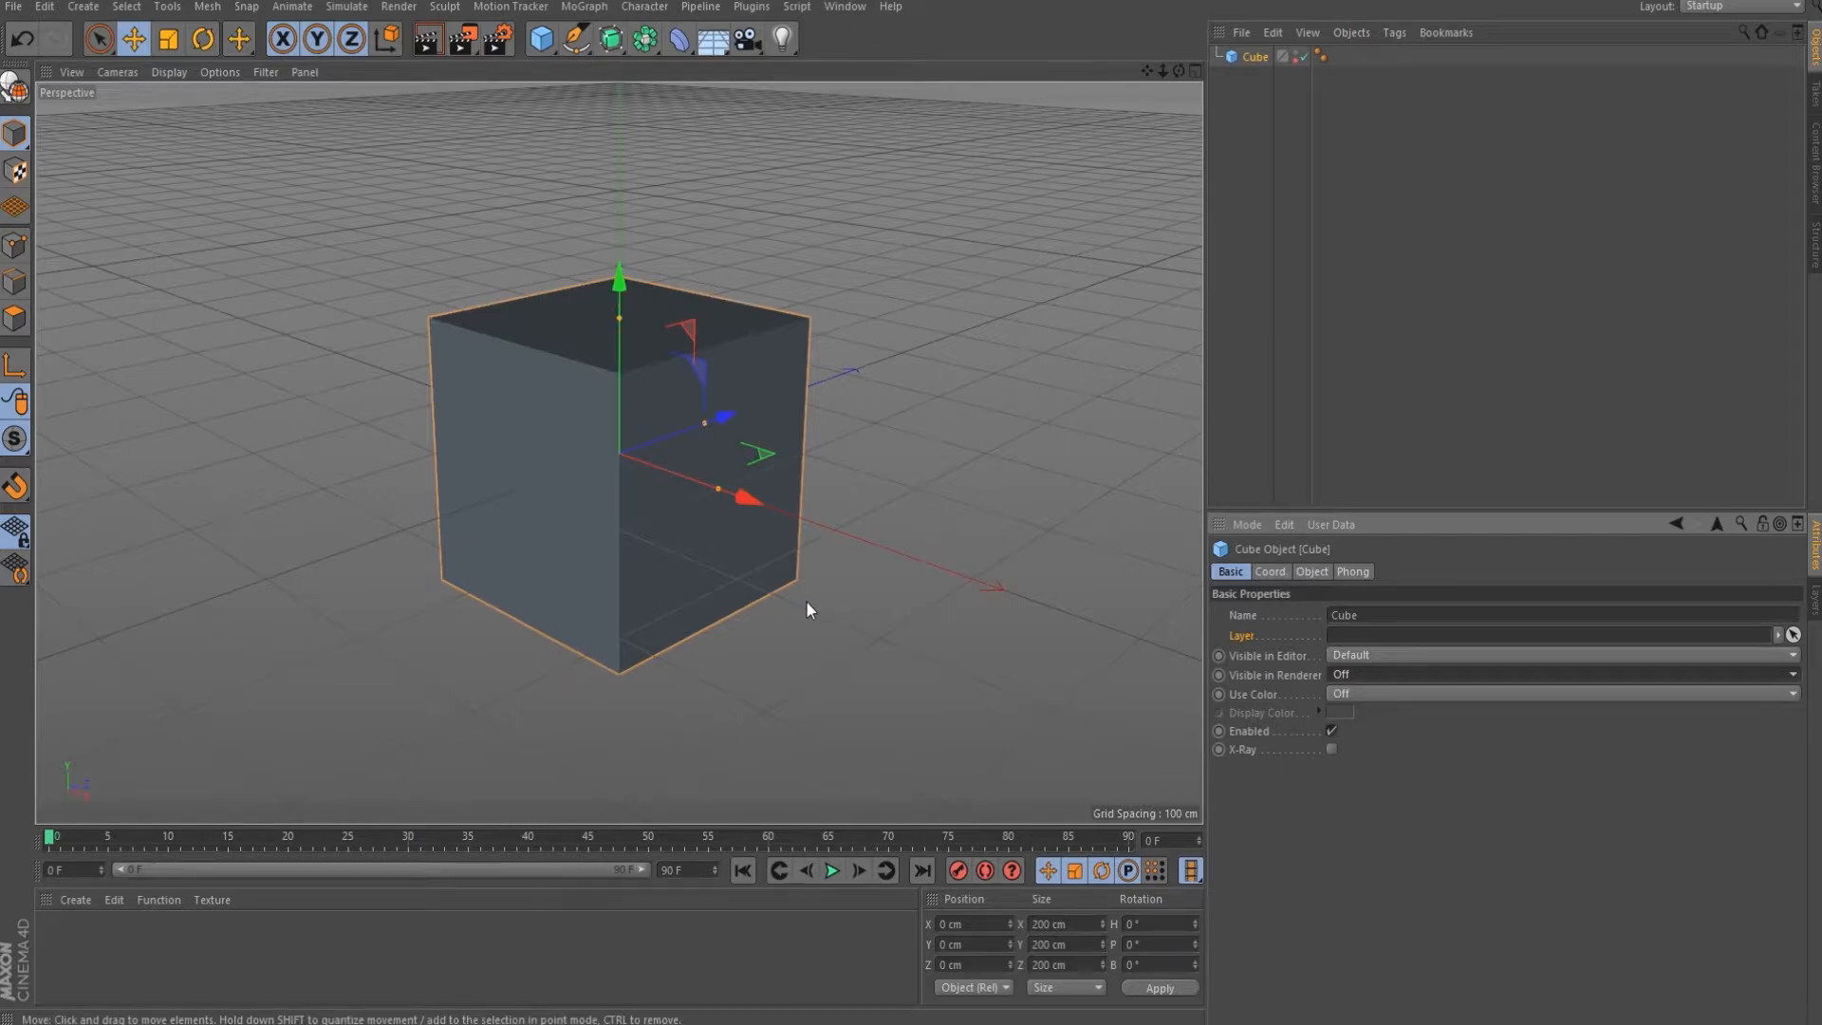
{"action": "left_click", "coordinate": [429, 48]}
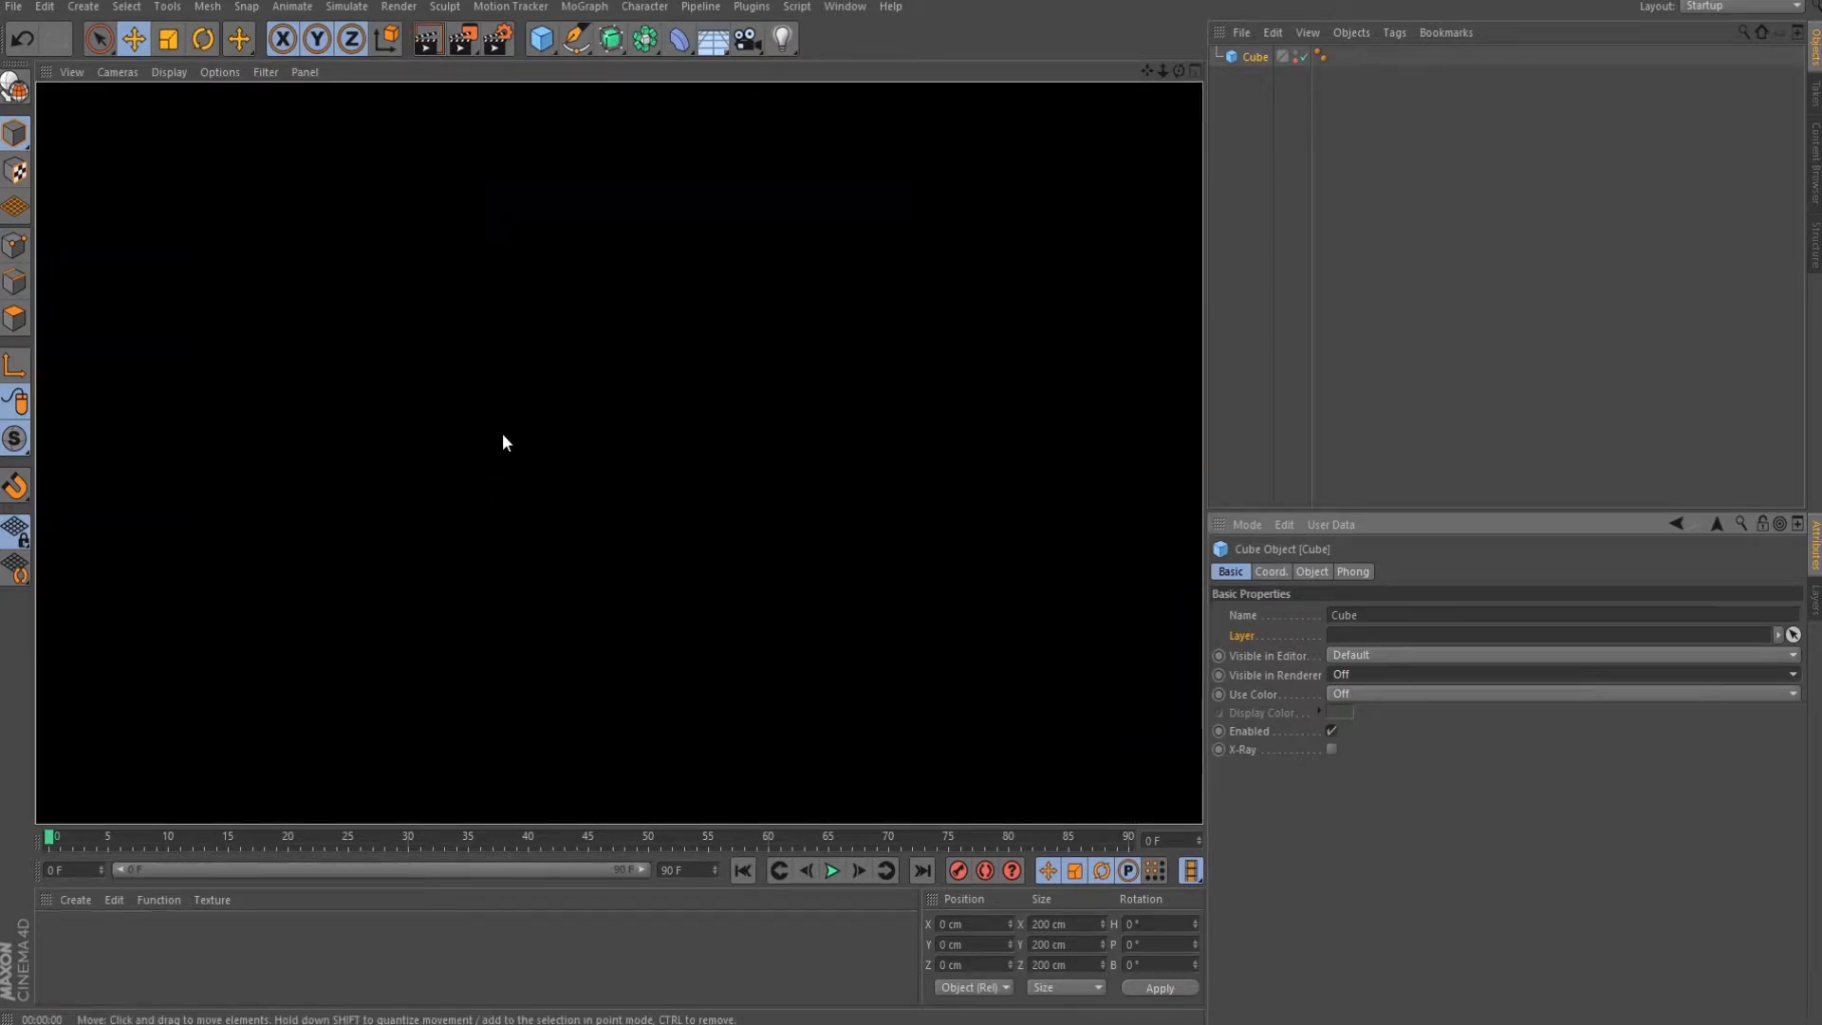
{"action": "left_click", "coordinate": [695, 461]}
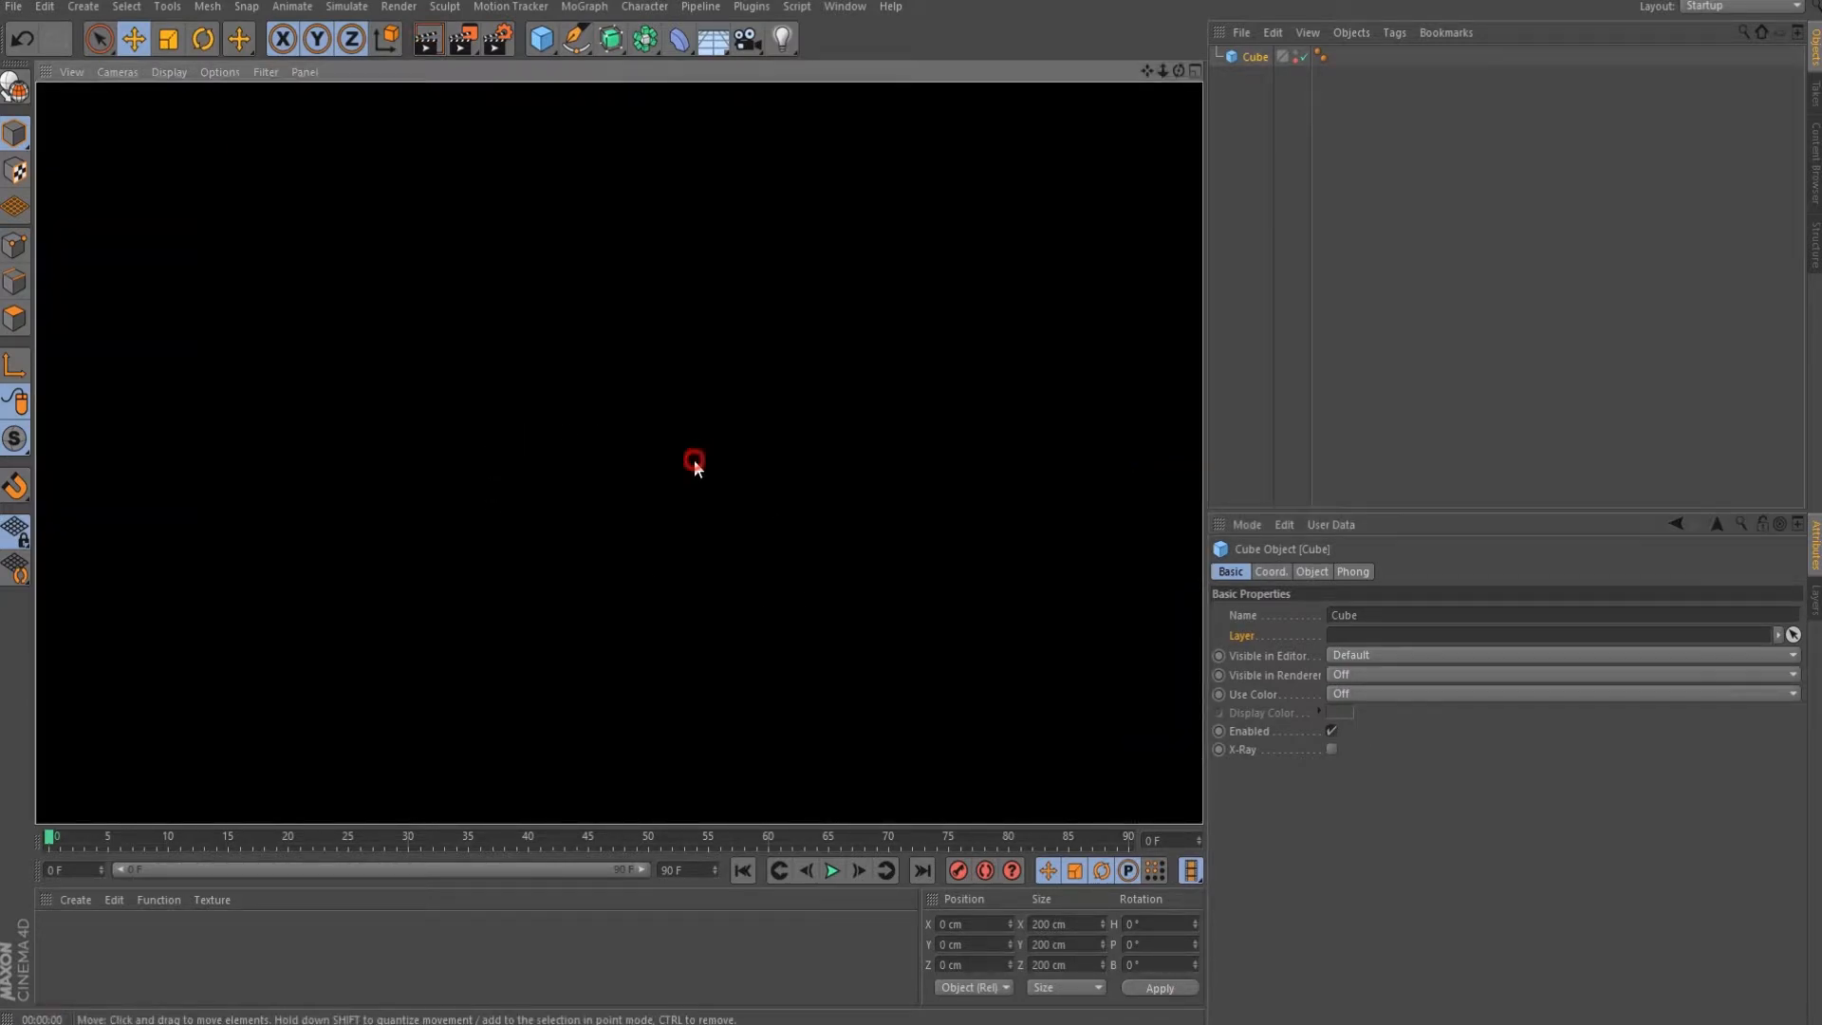
Restore Visible in Renderer to Default and re-render with Ctrl+R.
{"action": "left_click", "coordinate": [1353, 672]}
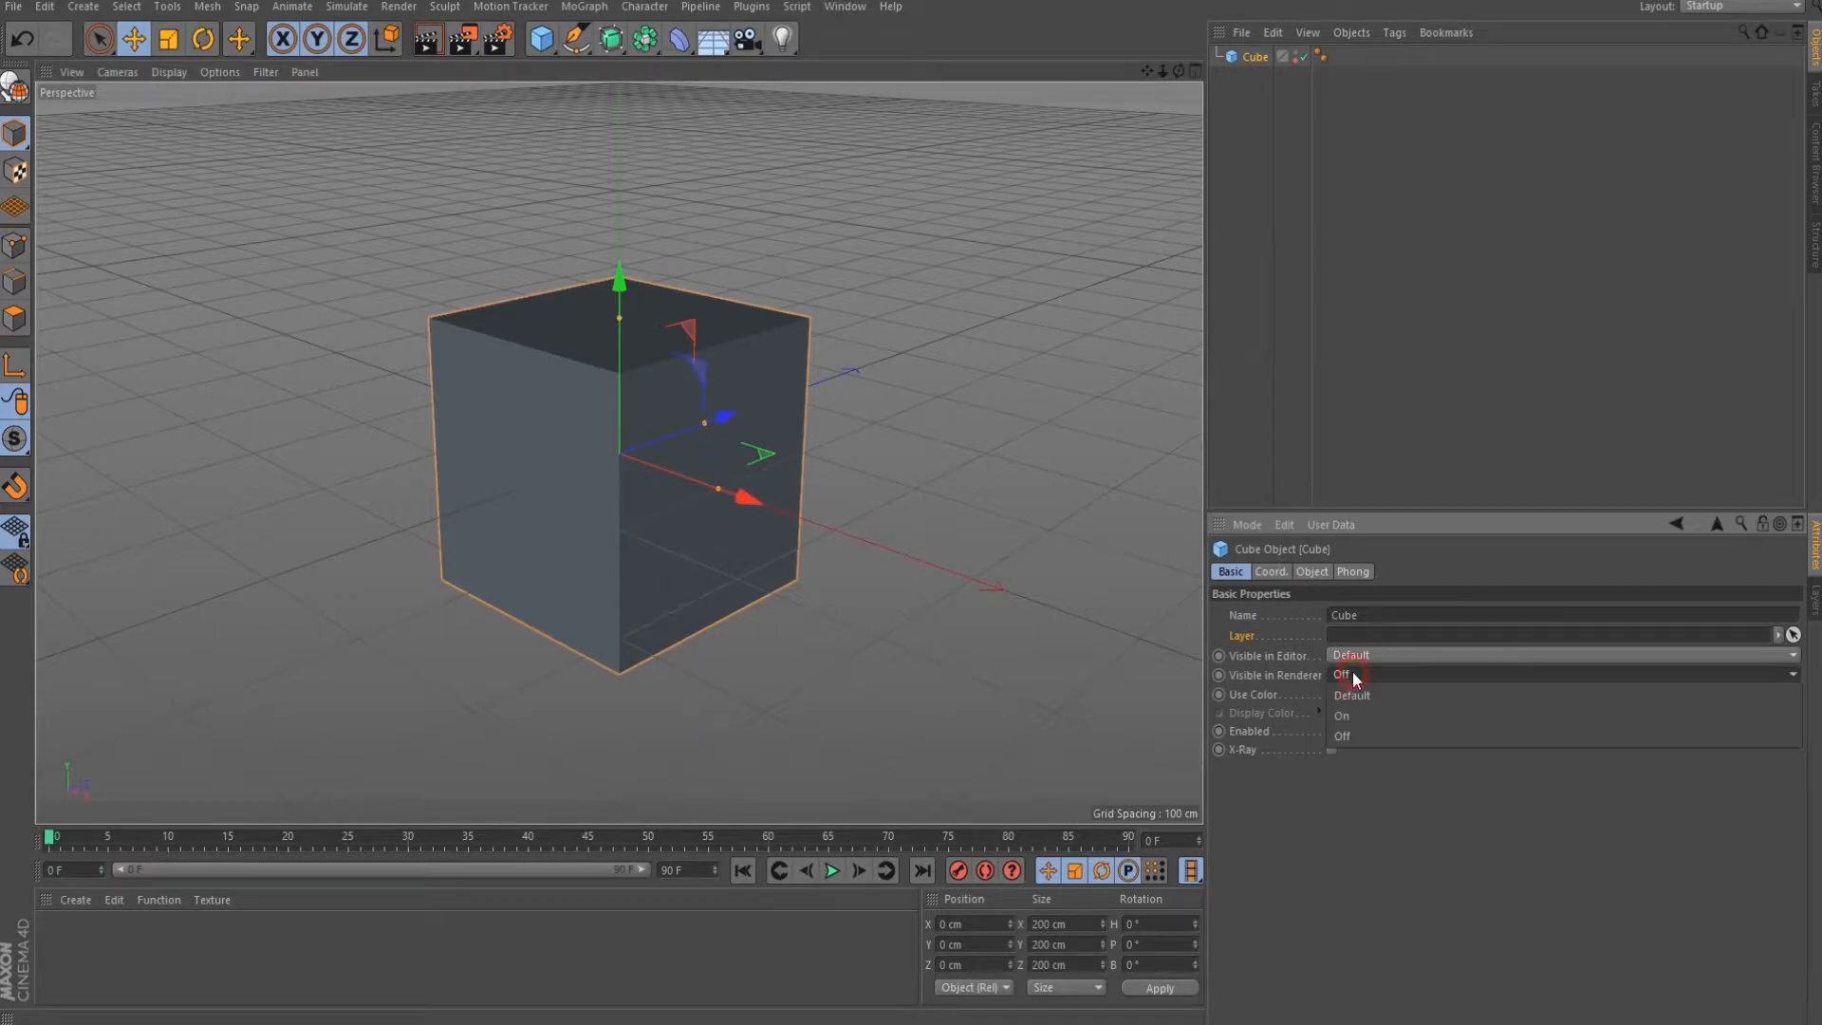
{"action": "left_click", "coordinate": [1357, 693]}
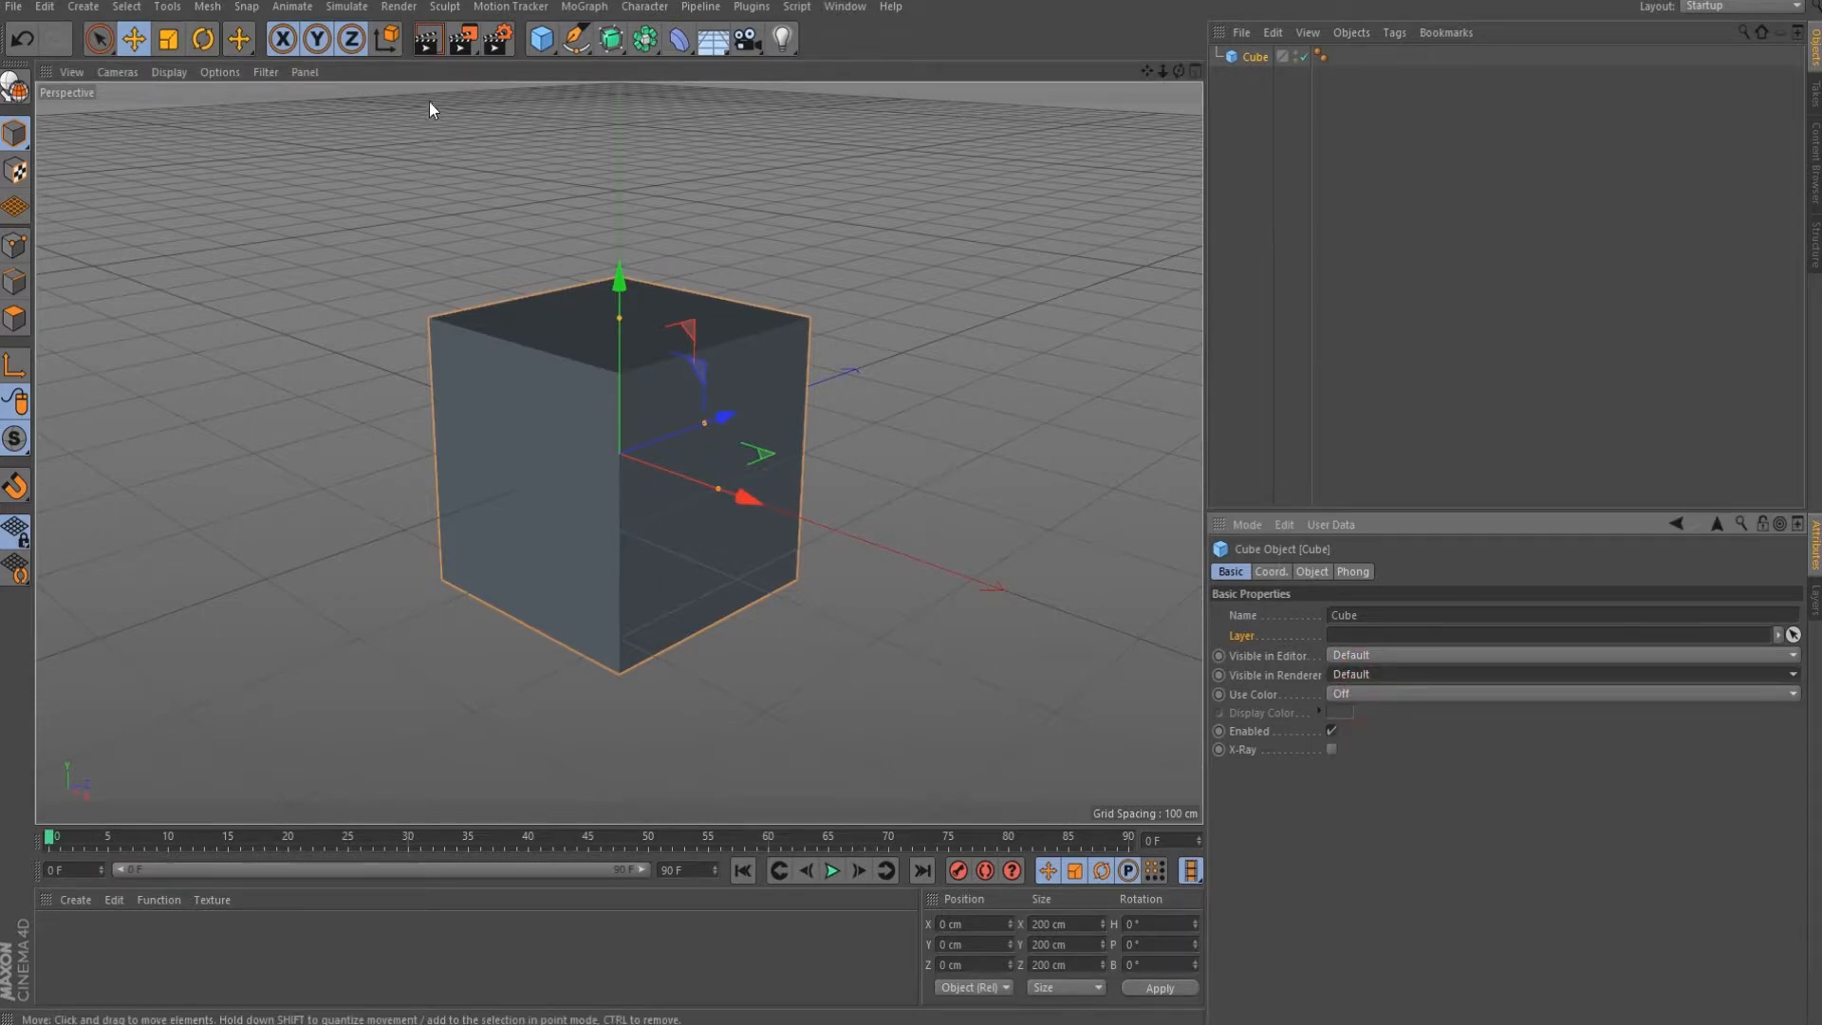
{"action": "key", "text": "ctrl+r"}
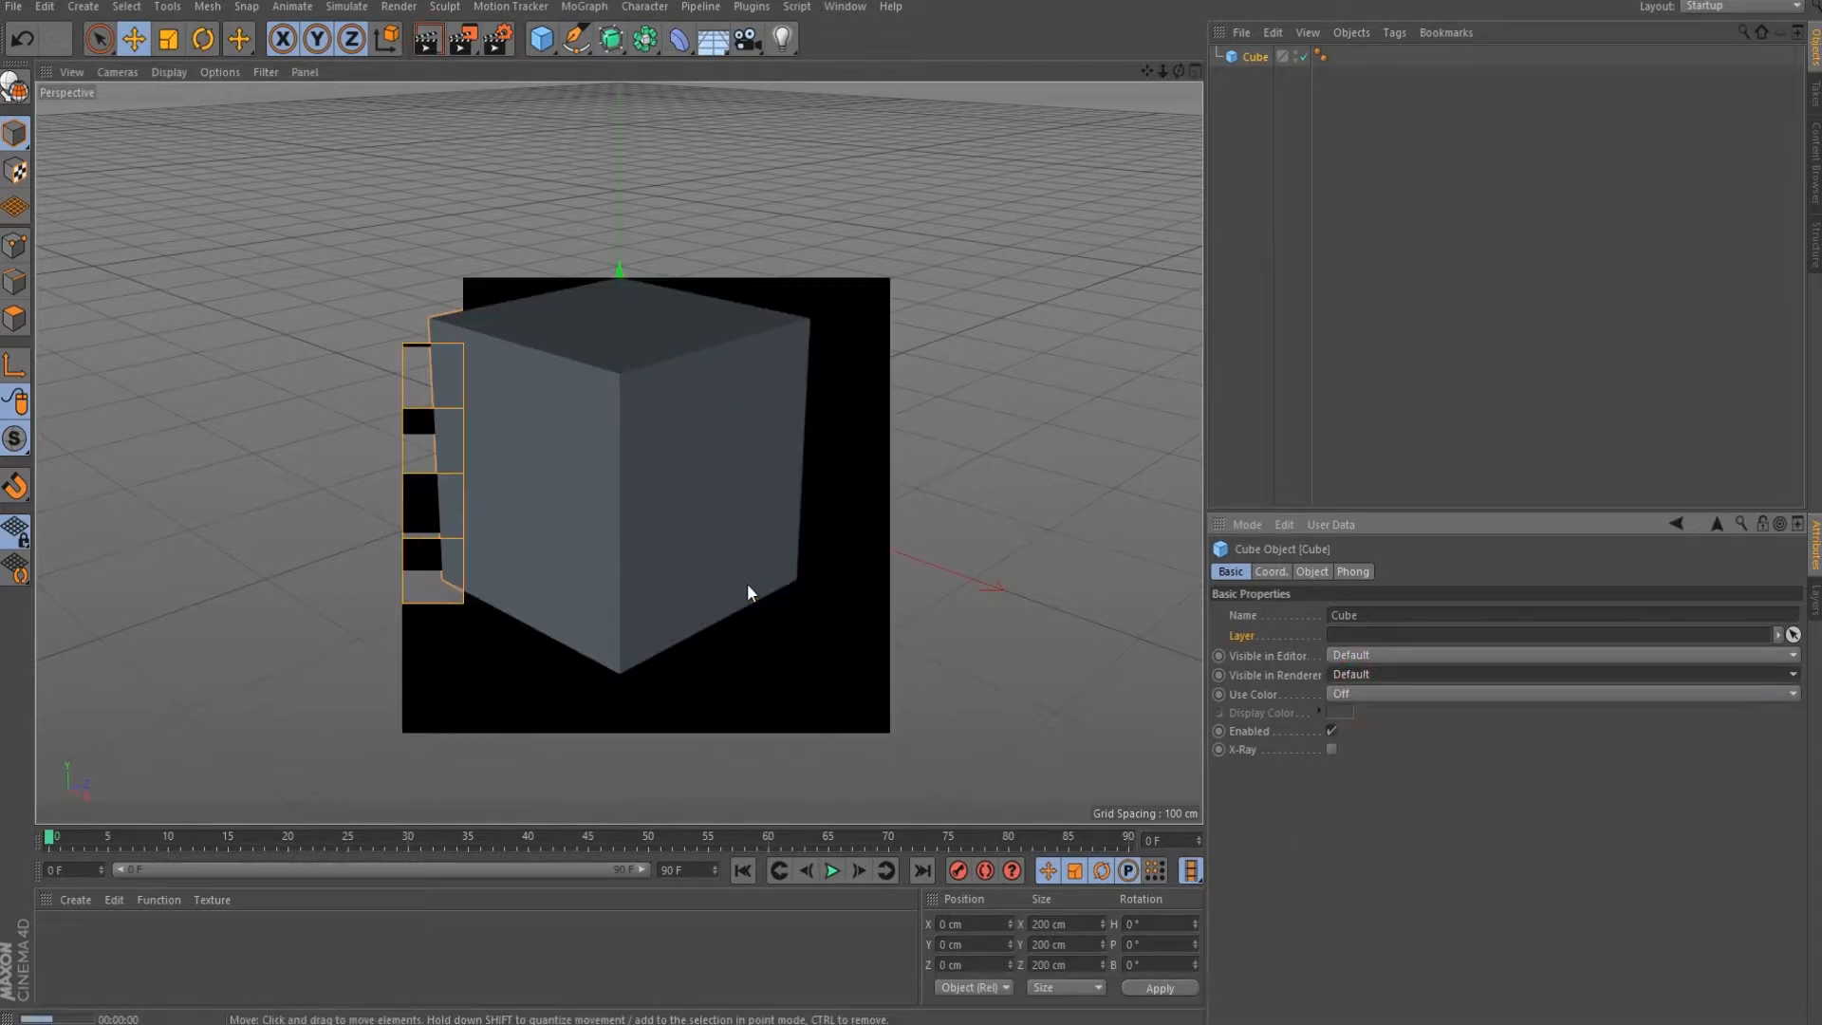
Close the render, then cycle the cube's editor and render visibility dots separately back to Default.
{"action": "left_click", "coordinate": [720, 497]}
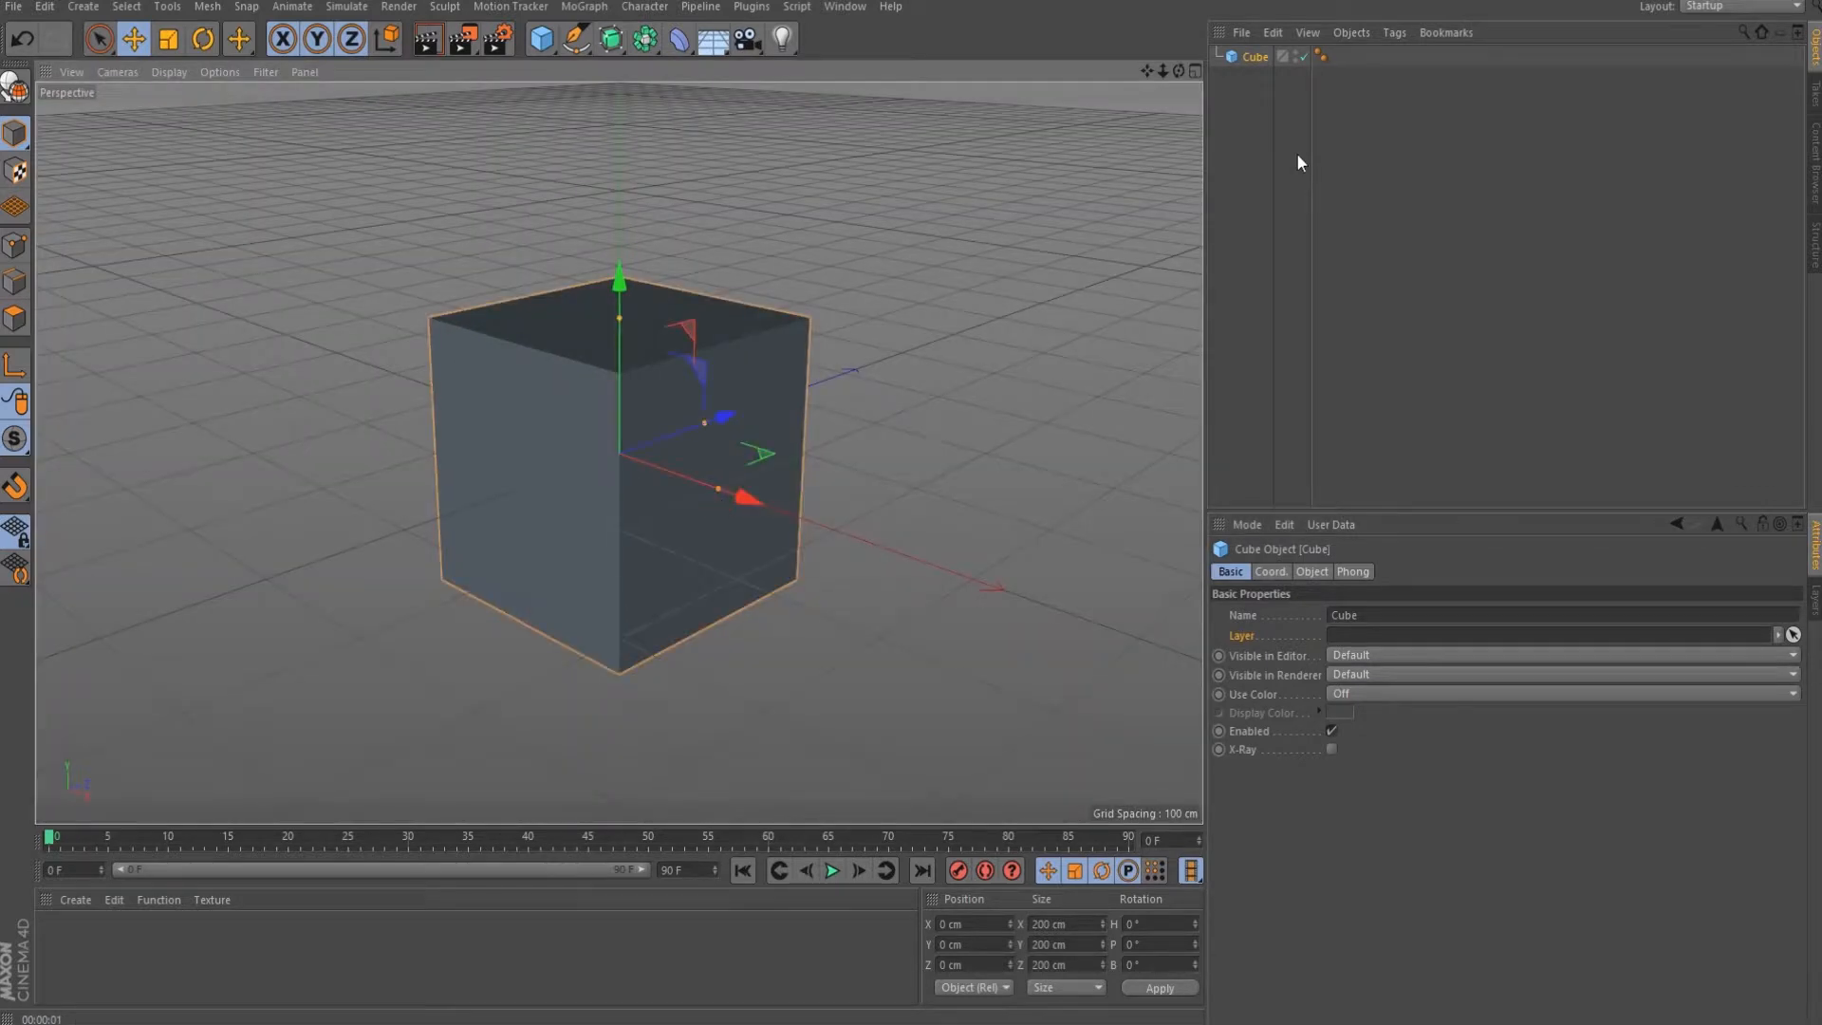
{"action": "left_click", "coordinate": [1298, 53]}
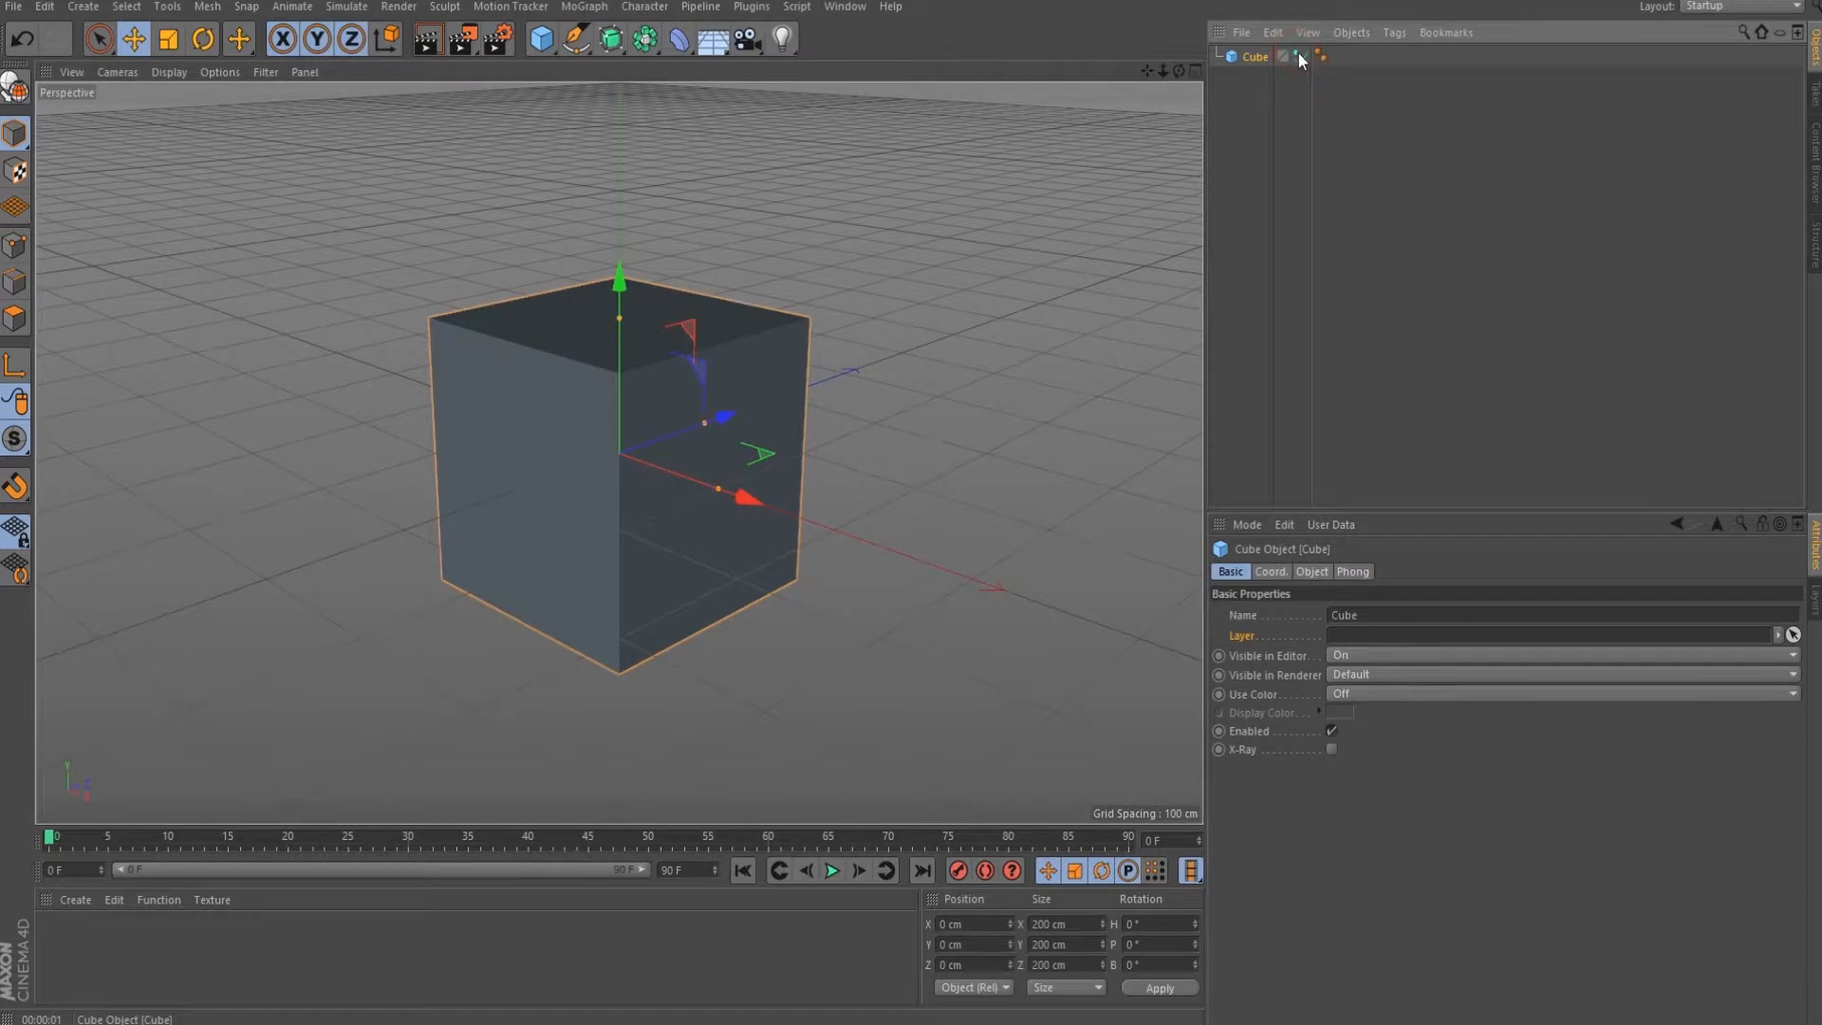
{"action": "left_click", "coordinate": [1297, 53]}
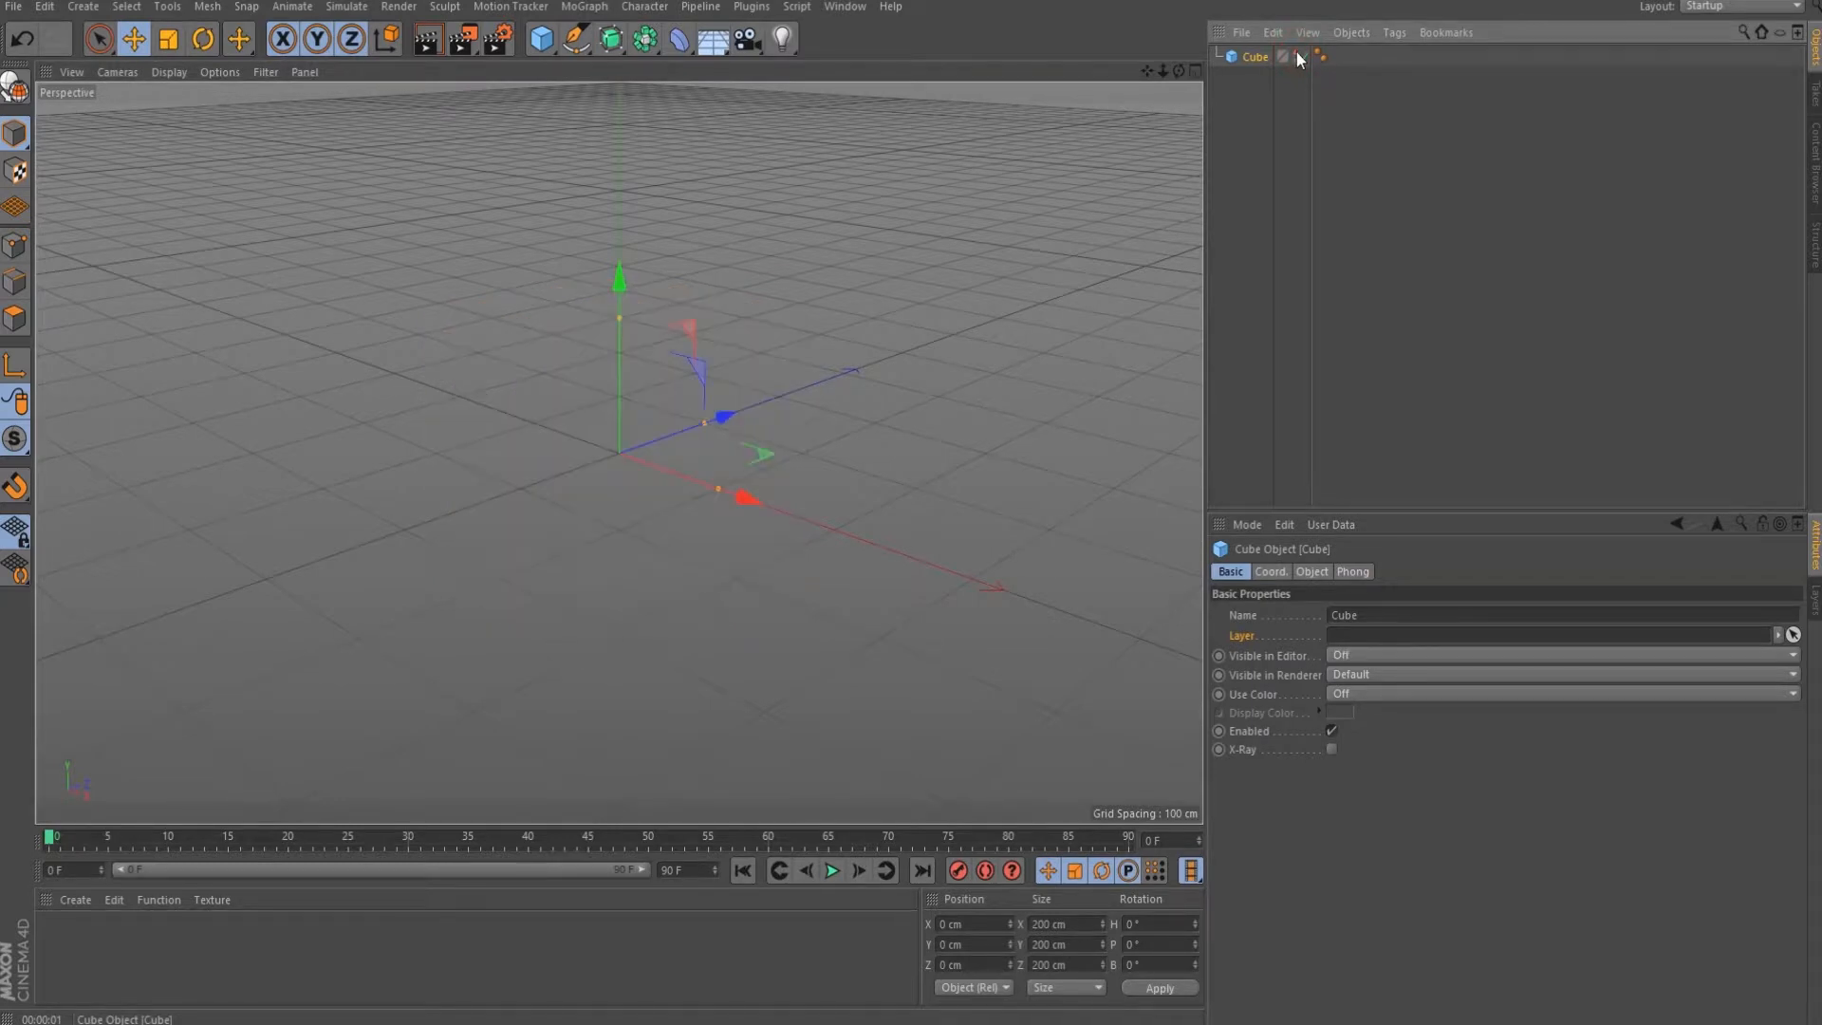
{"action": "left_click", "coordinate": [1298, 55]}
{"action": "left_click", "coordinate": [1298, 60]}
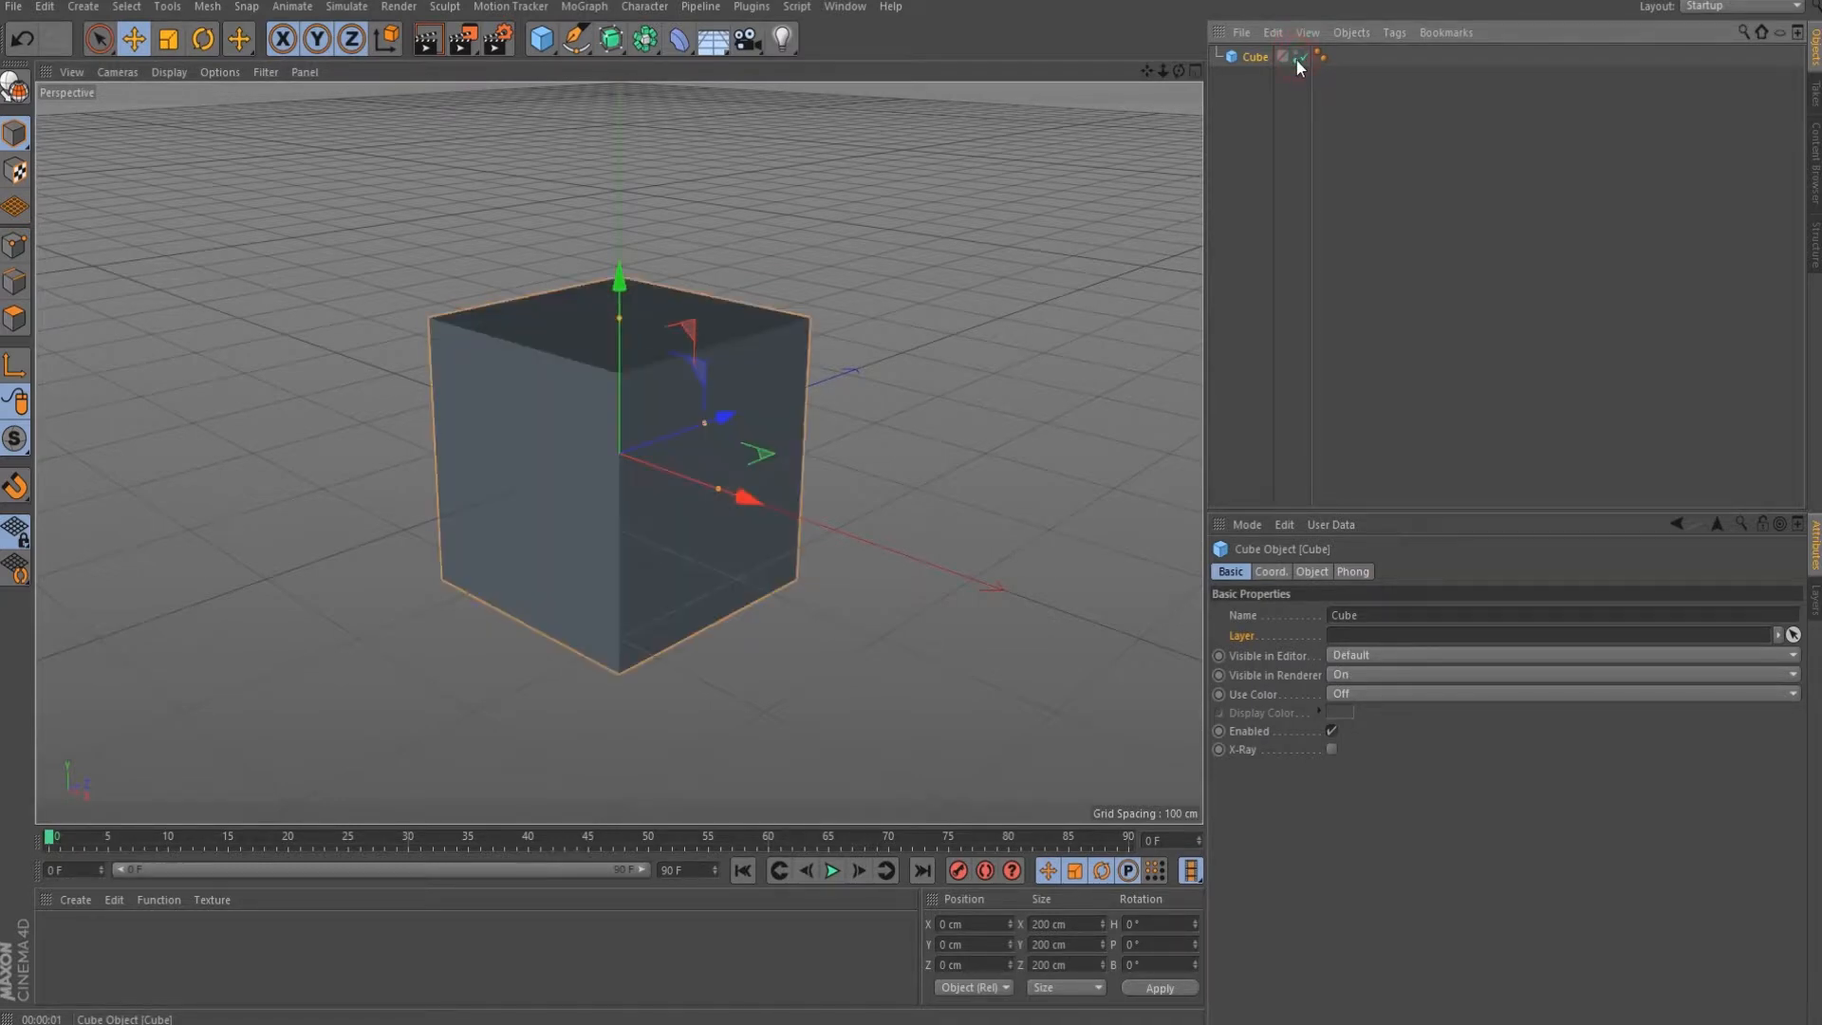
{"action": "left_click", "coordinate": [1298, 61]}
Cycle both visibility dots together, and the editor dot alone, through On and Off, ending on Default.
{"action": "left_click", "coordinate": [1298, 57], "text": "ctrl"}
{"action": "left_click", "coordinate": [1297, 57], "text": "ctrl"}
{"action": "left_click", "coordinate": [1298, 57], "text": "ctrl"}
{"action": "left_click", "coordinate": [1296, 53]}
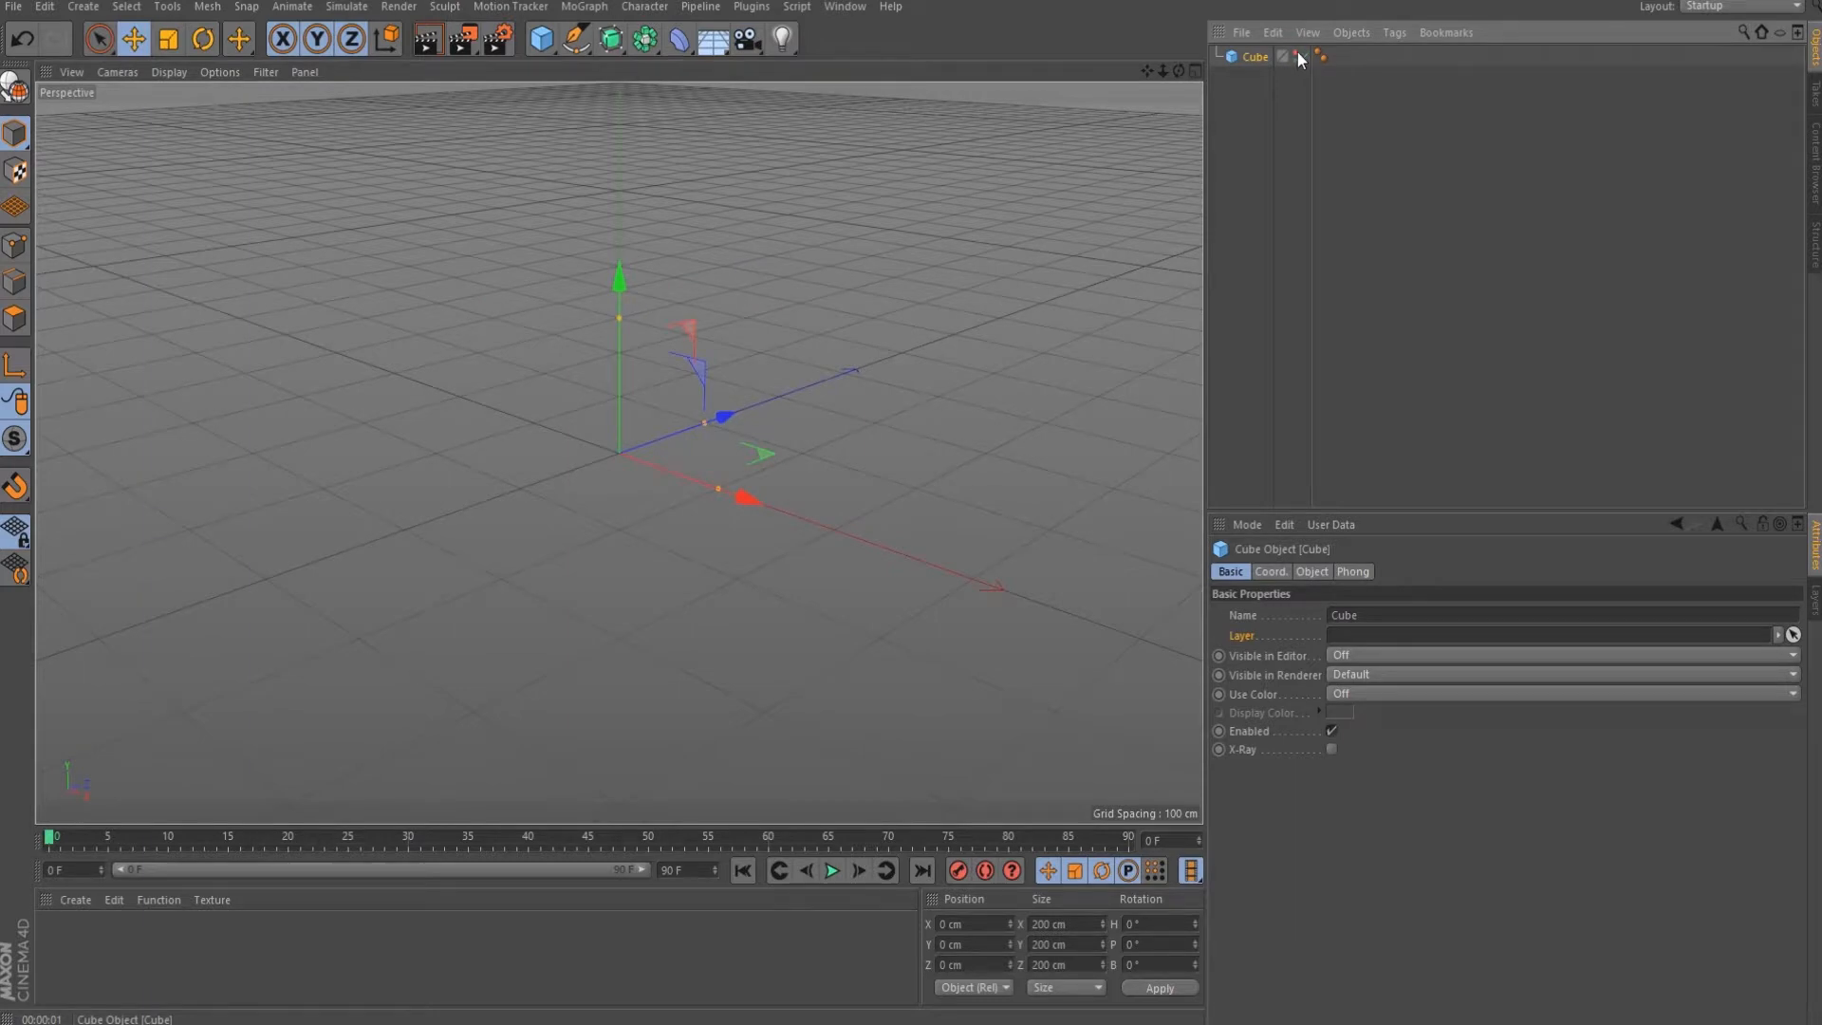
{"action": "left_click", "coordinate": [1297, 54]}
{"action": "left_click", "coordinate": [1298, 54]}
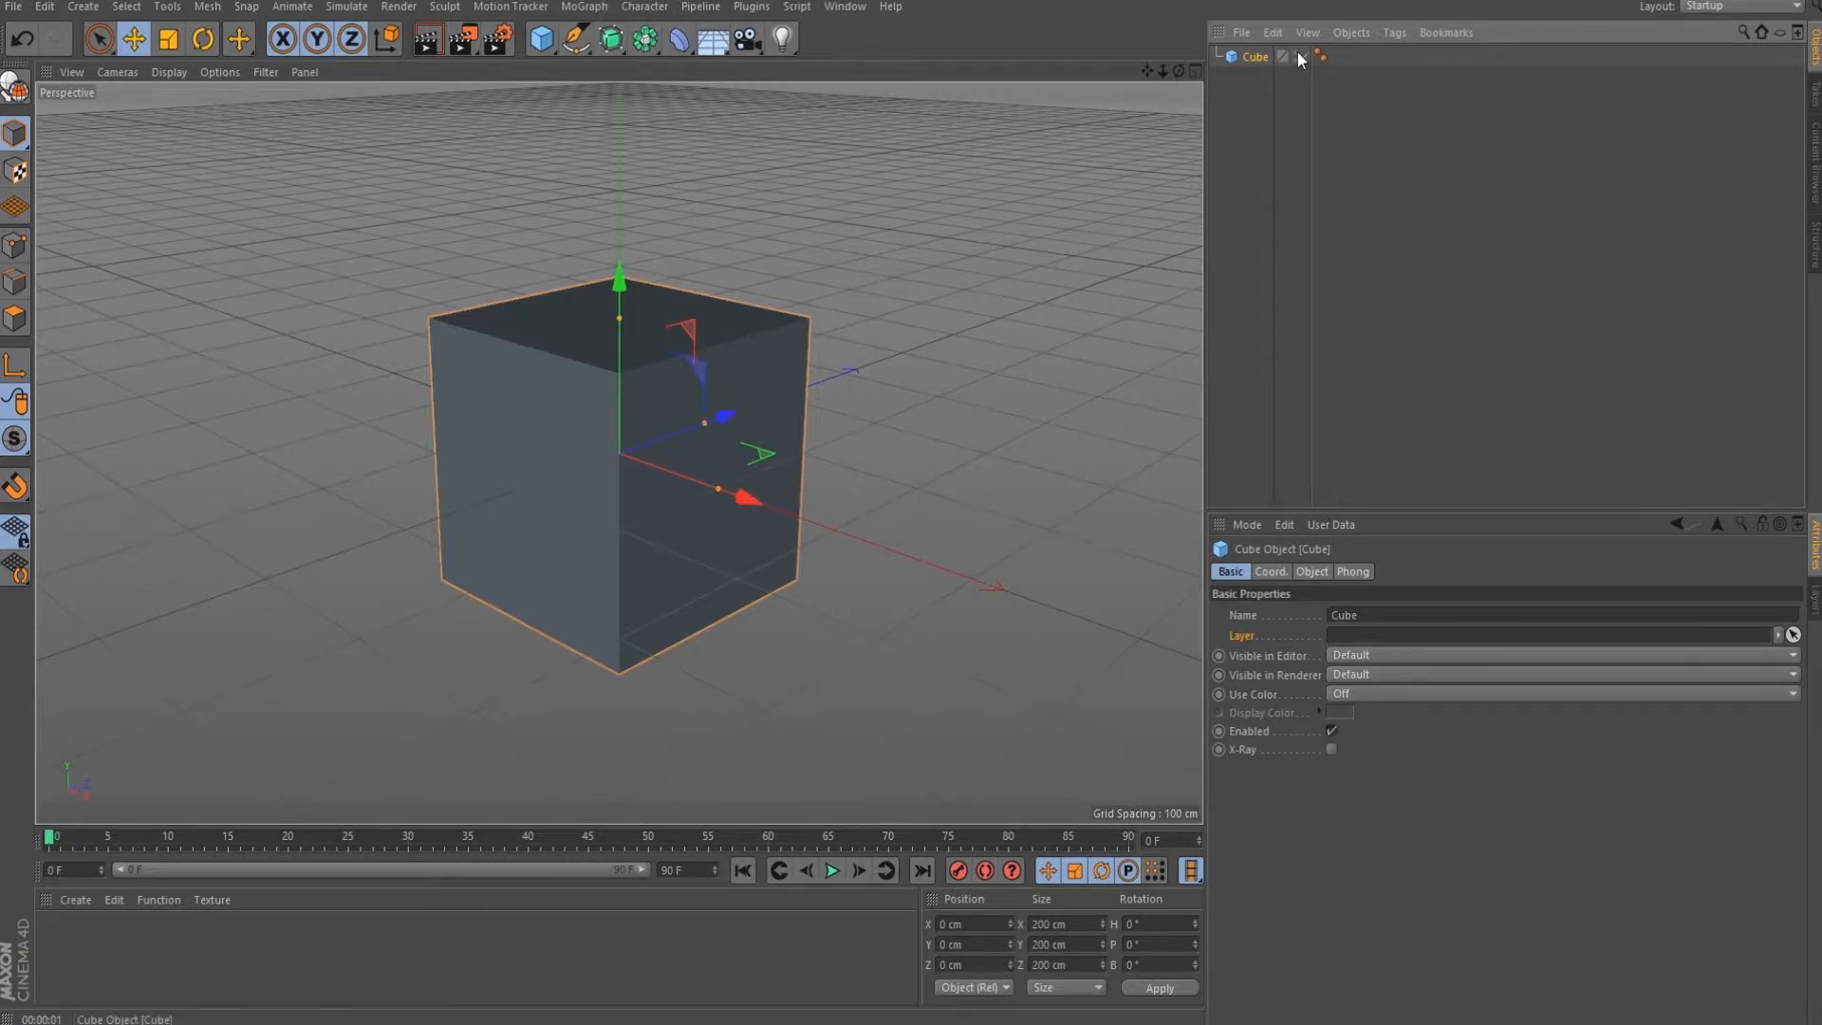
{"action": "left_click", "coordinate": [1297, 54], "text": "ctrl"}
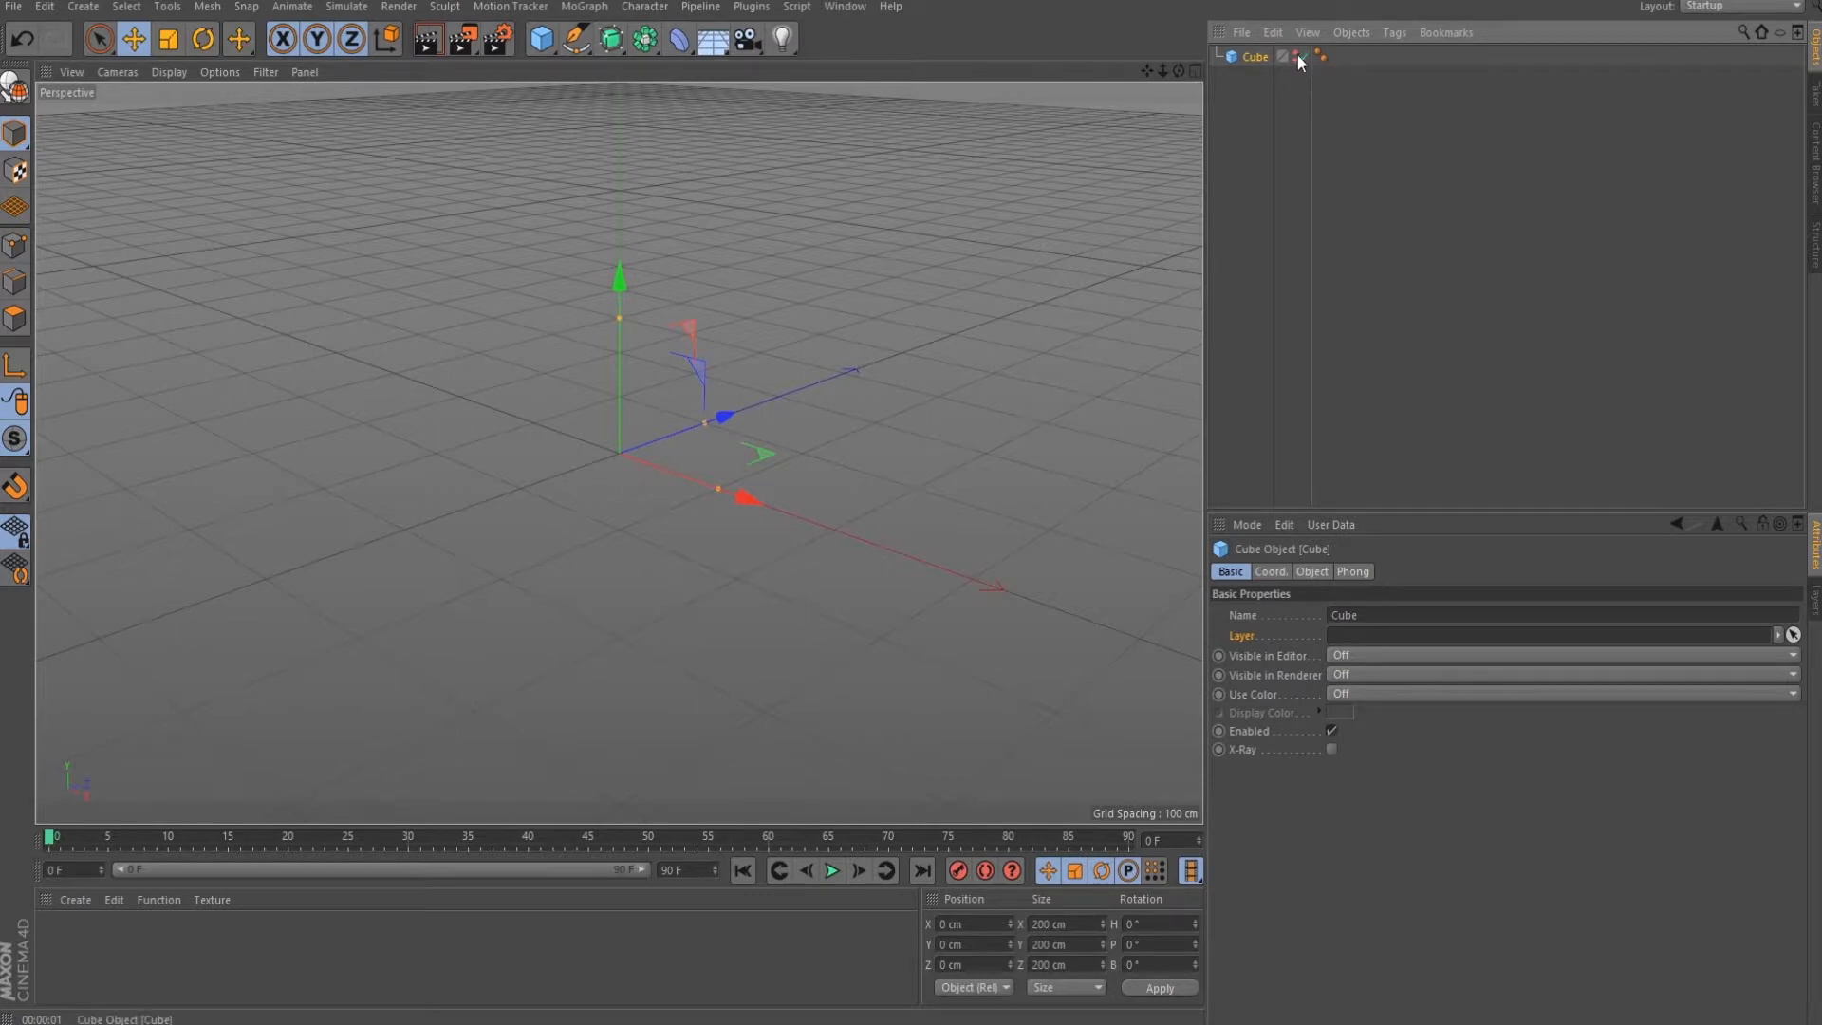
{"action": "left_click", "coordinate": [1298, 57], "text": "ctrl"}
{"action": "left_click", "coordinate": [1298, 57], "text": "ctrl"}
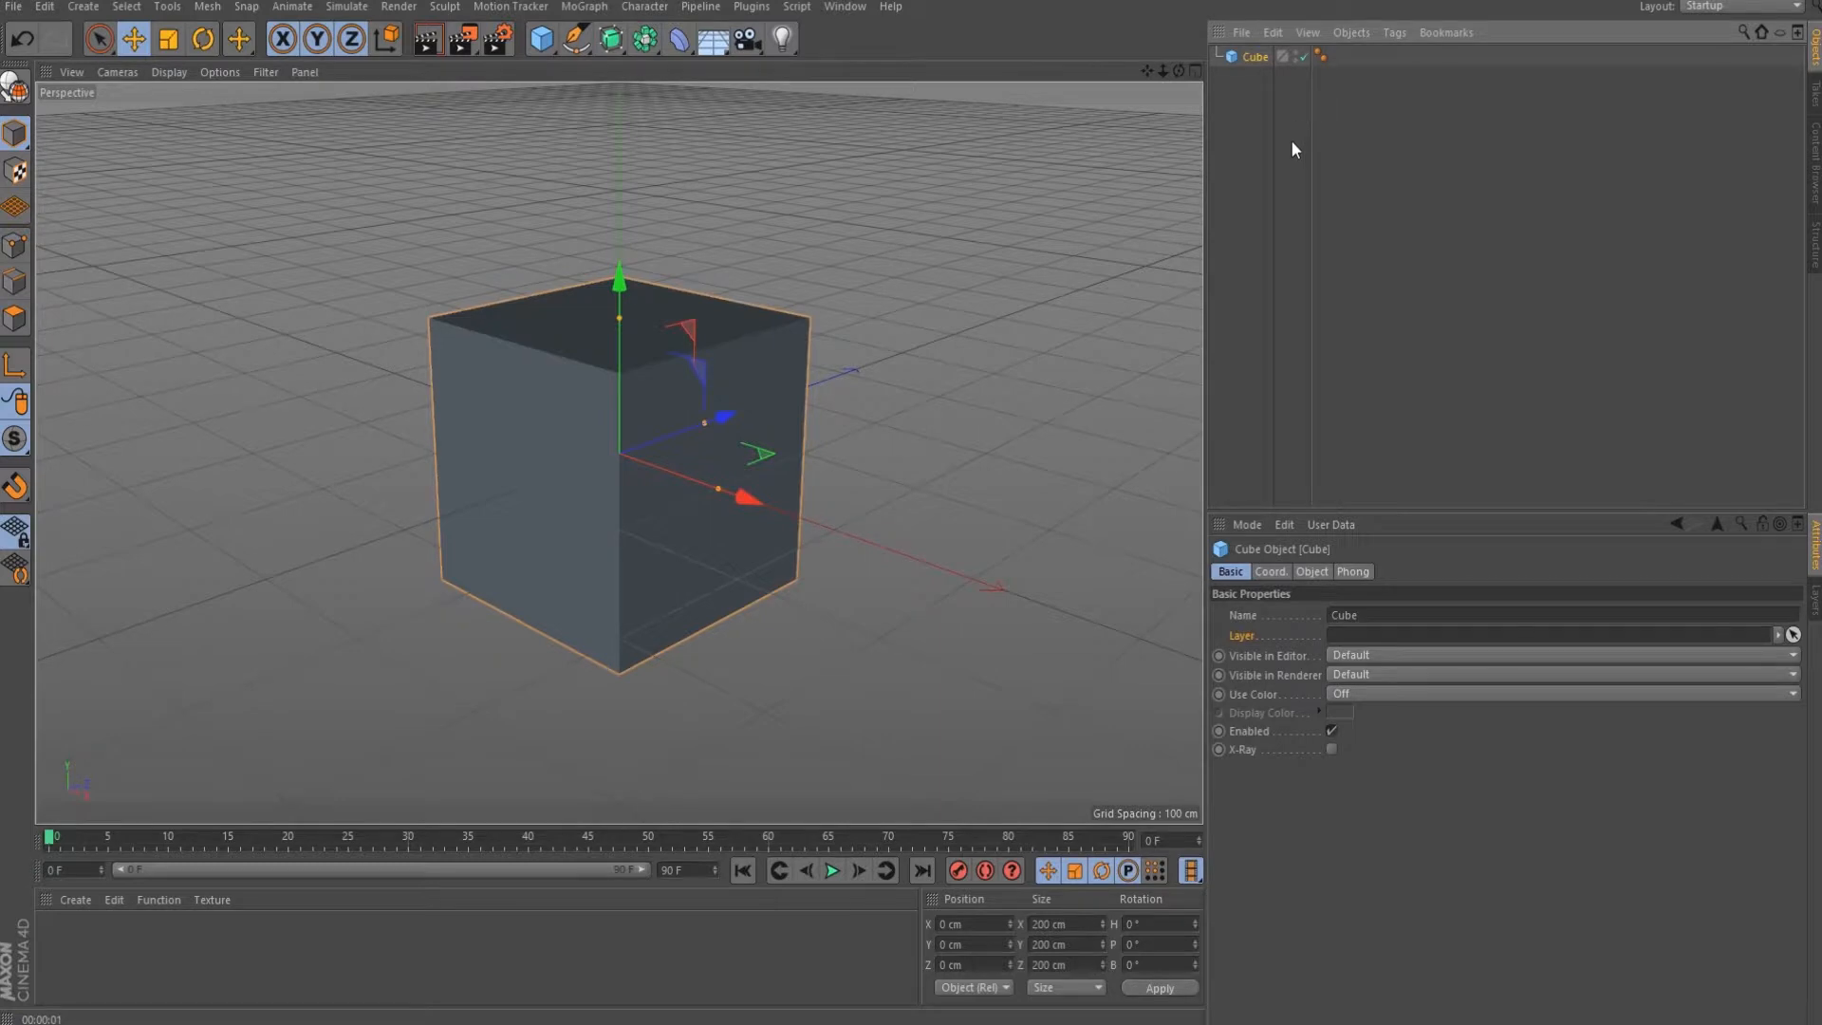
{"action": "left_click", "coordinate": [1374, 695]}
{"action": "left_click", "coordinate": [1372, 759]}
{"action": "left_click", "coordinate": [1338, 712]}
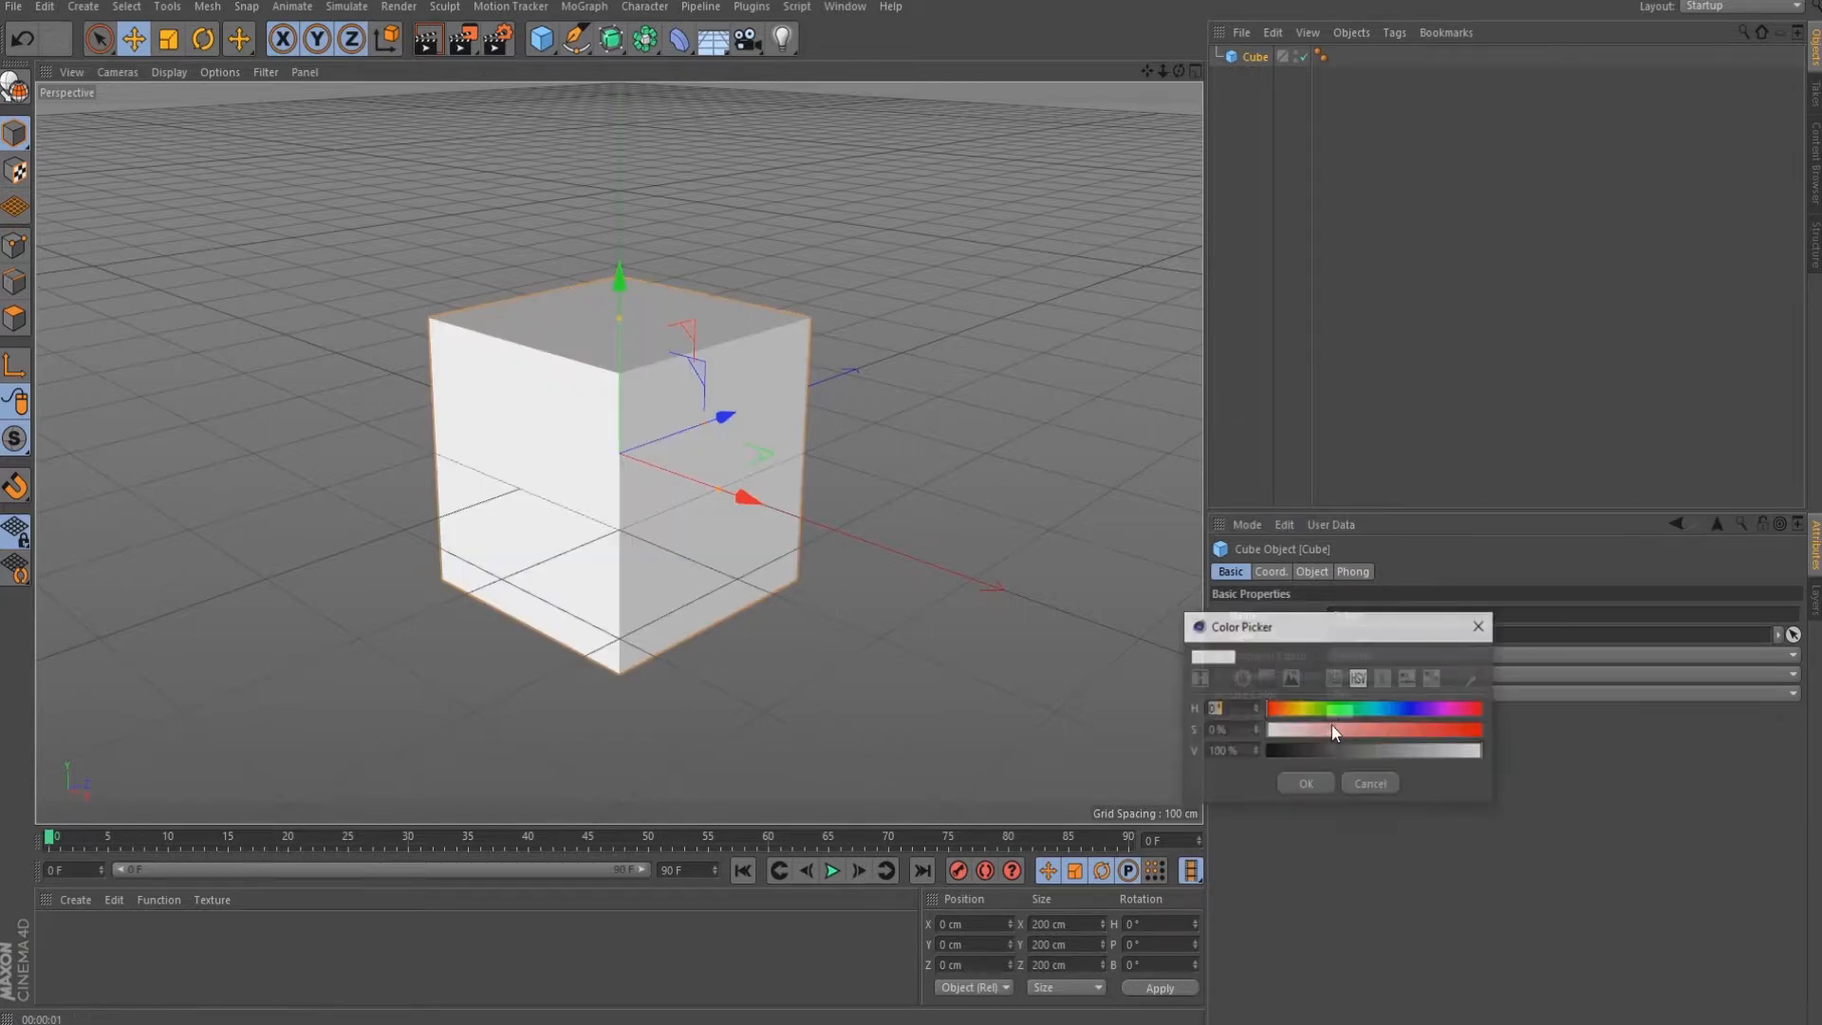
{"action": "left_click_drag", "start_coordinate": [1285, 723], "coordinate": [1378, 750]}
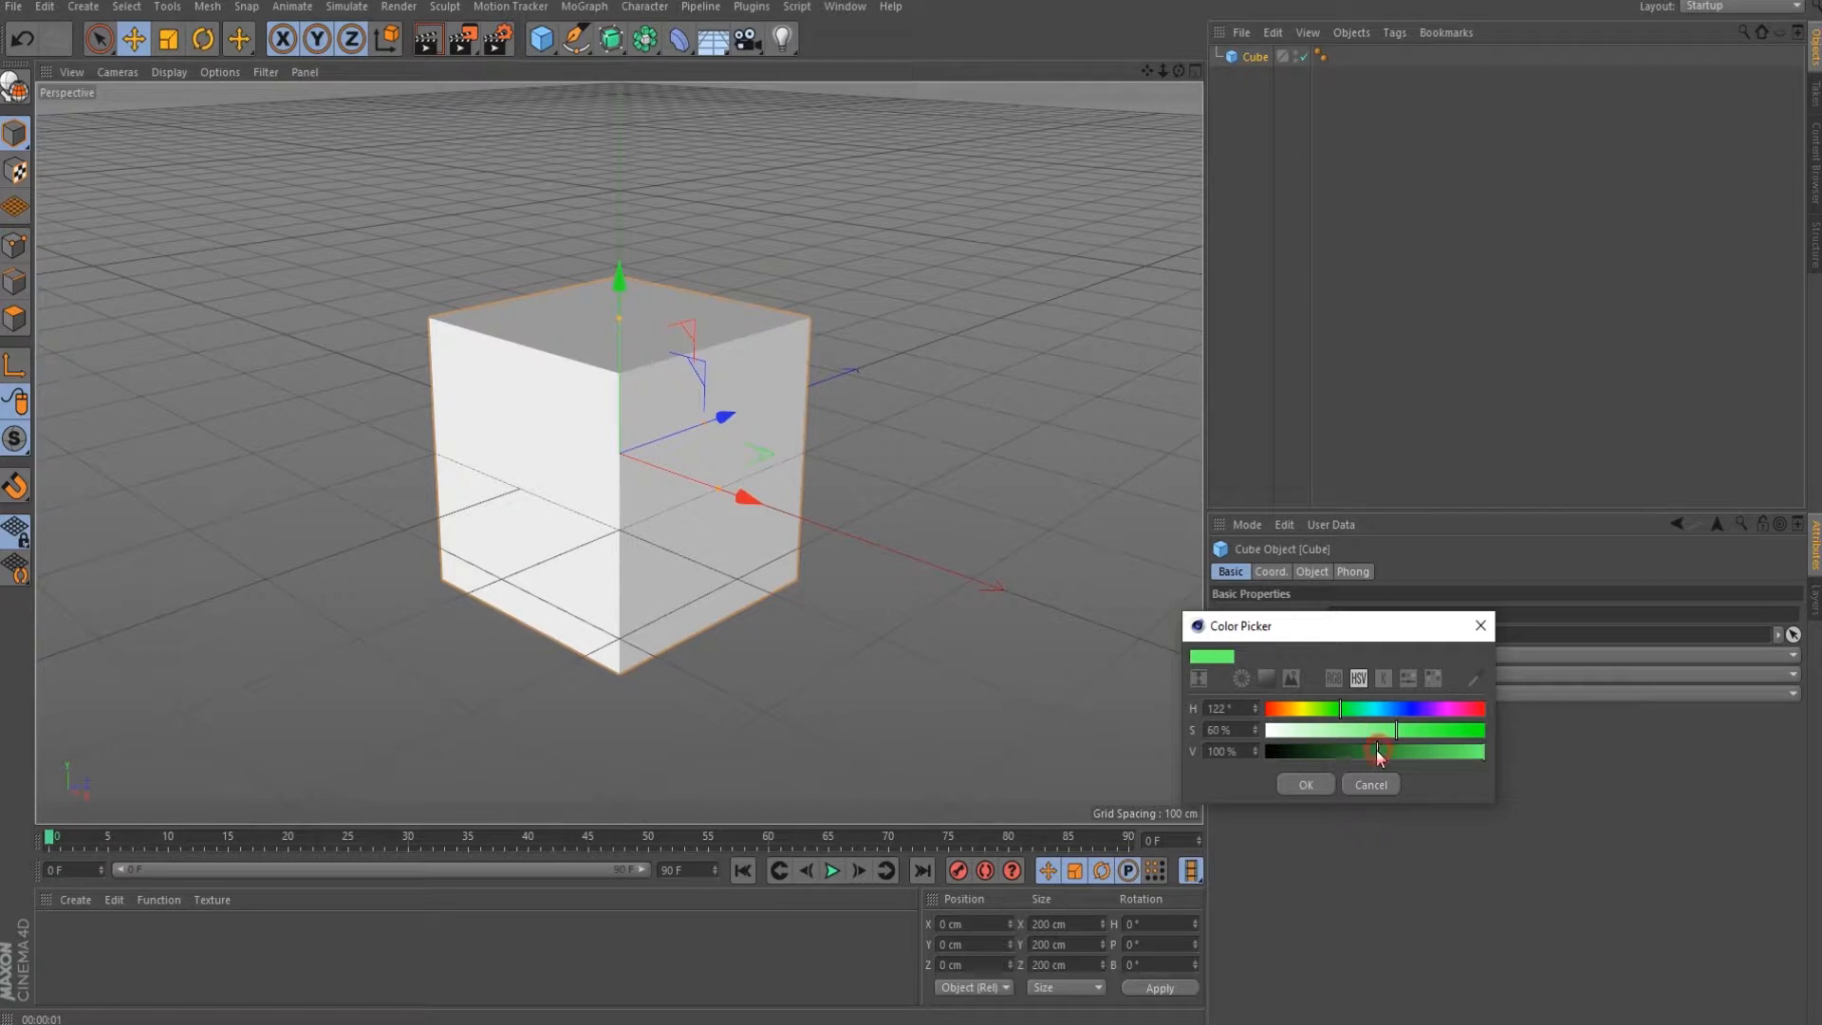
{"action": "left_click", "coordinate": [1306, 785]}
{"action": "left_click", "coordinate": [1350, 695]}
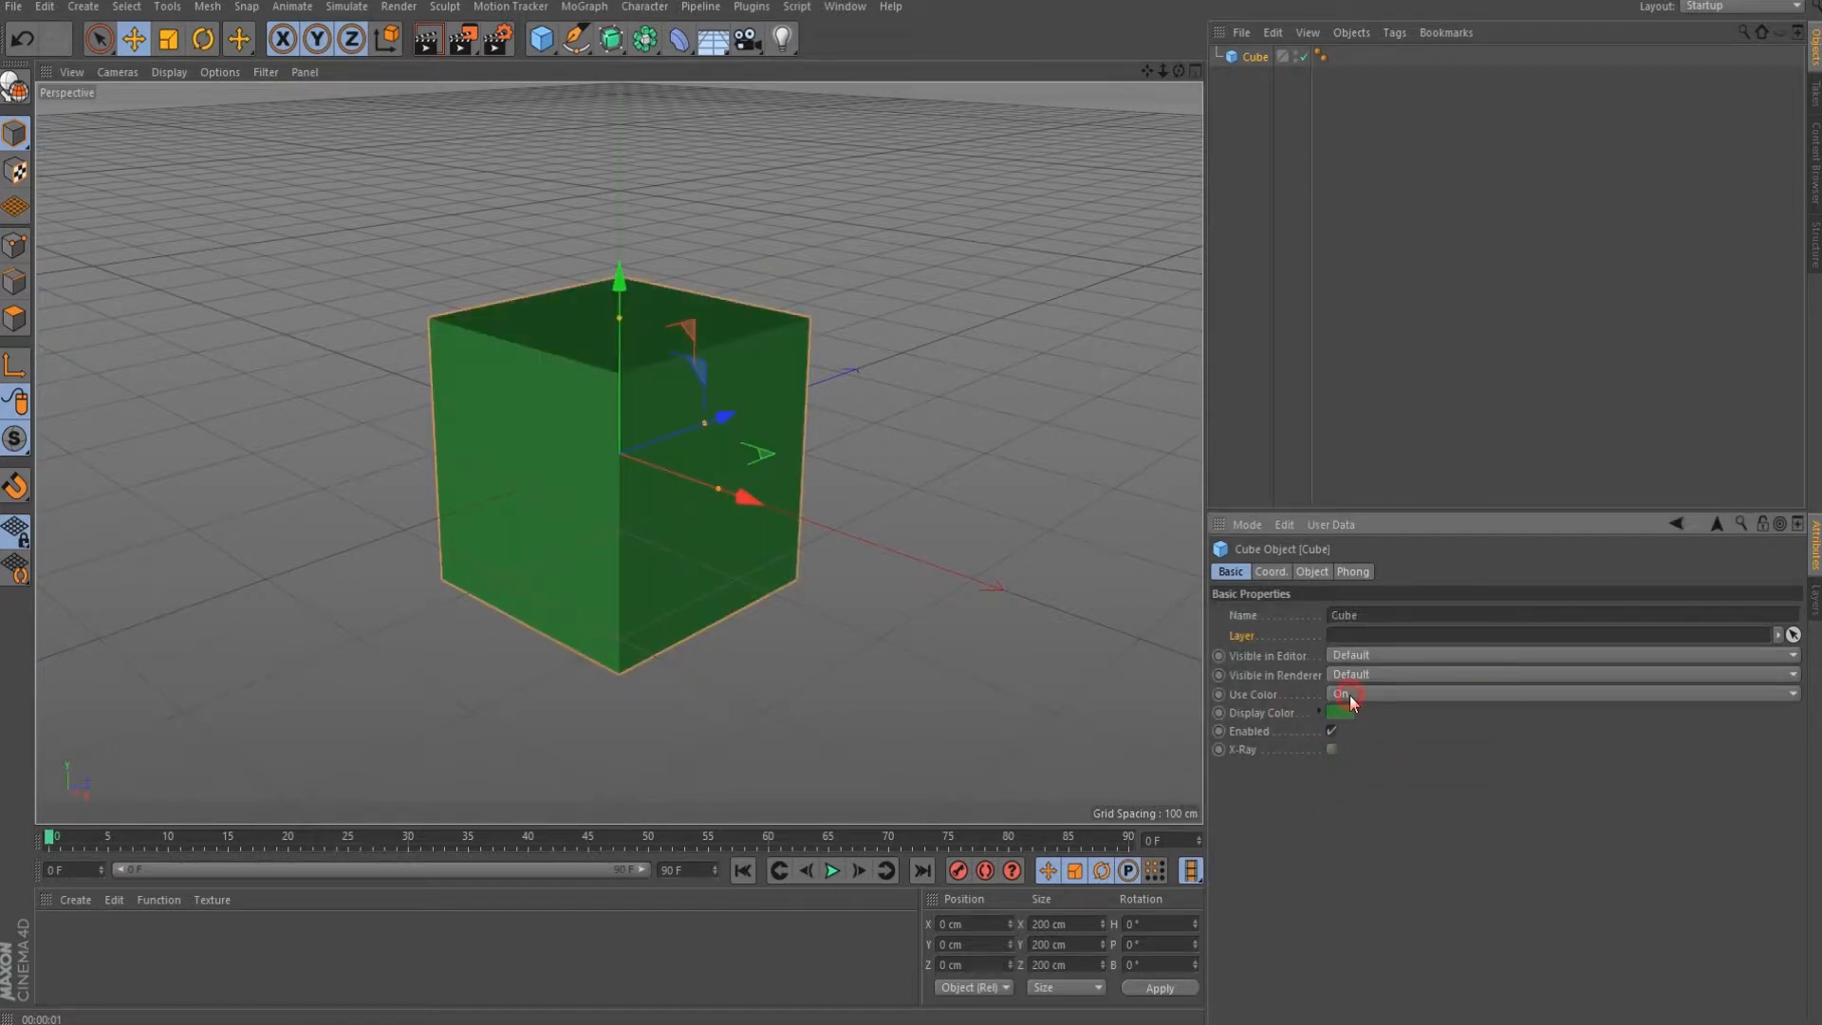
{"action": "left_click", "coordinate": [1358, 709]}
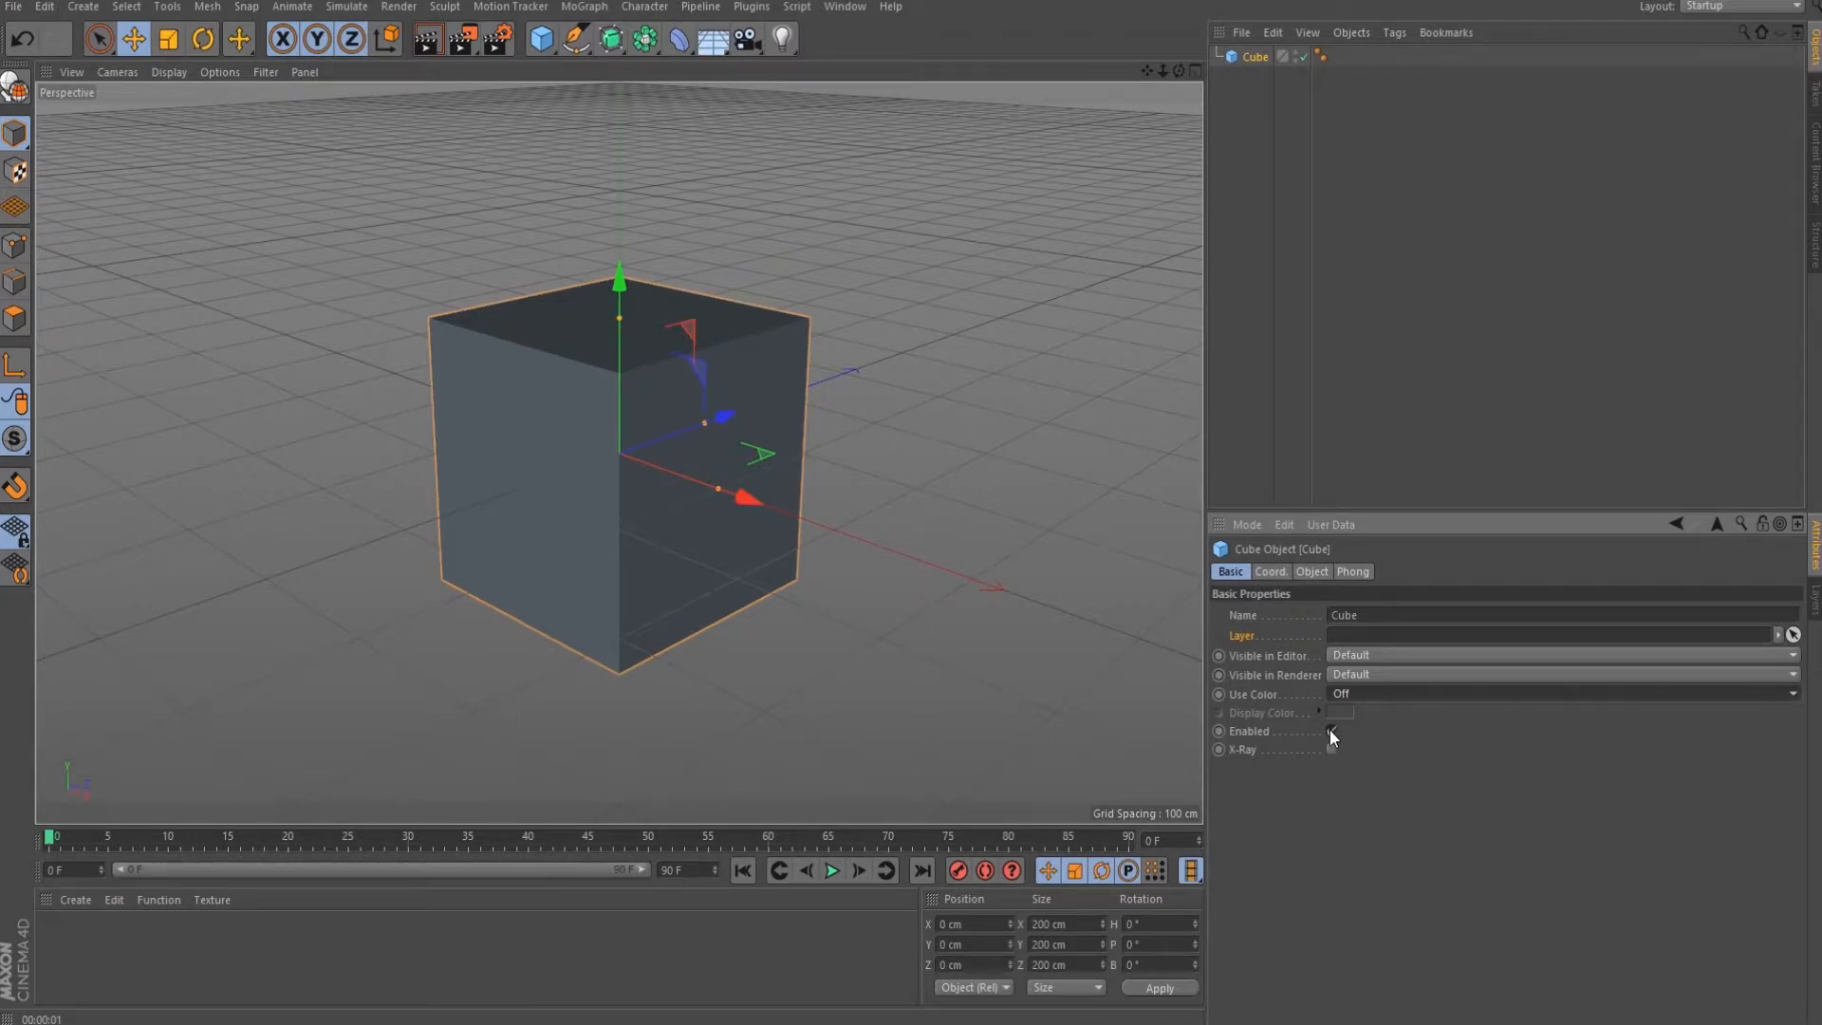
Uncheck the cube's Enabled option and render to show it disappears.
{"action": "left_click", "coordinate": [1330, 731]}
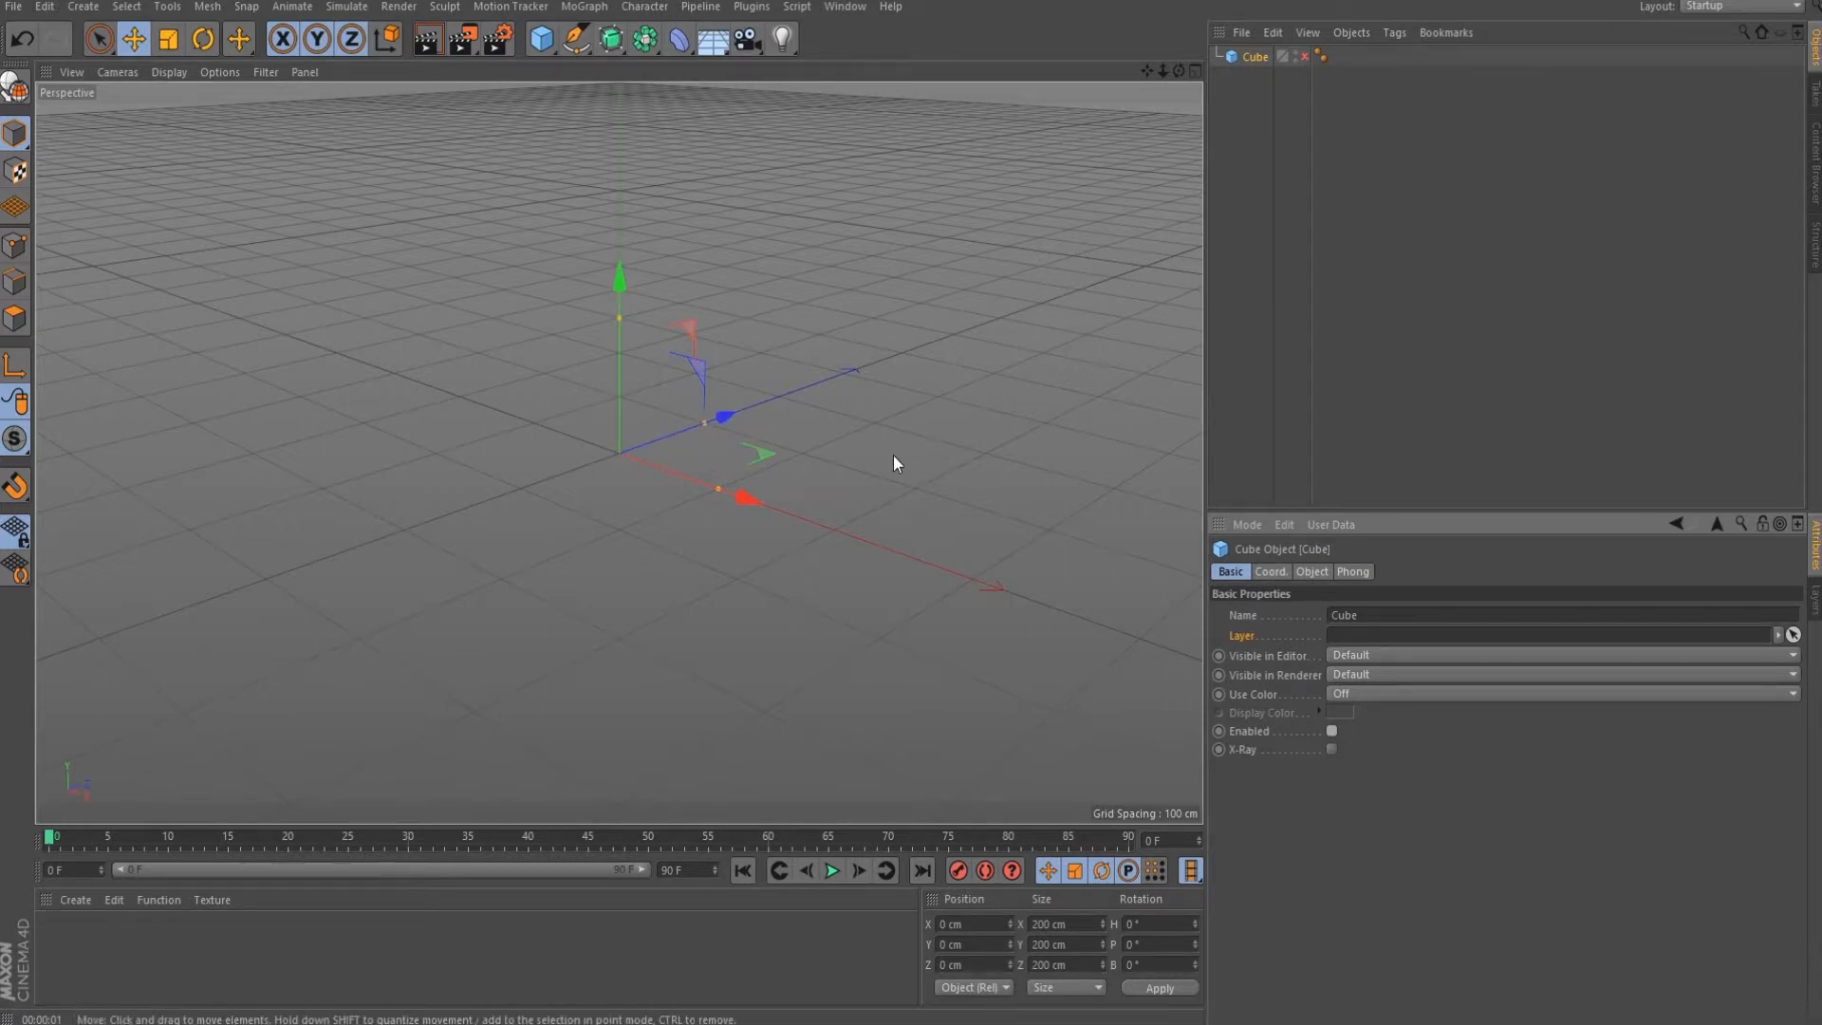
{"action": "left_click", "coordinate": [426, 50]}
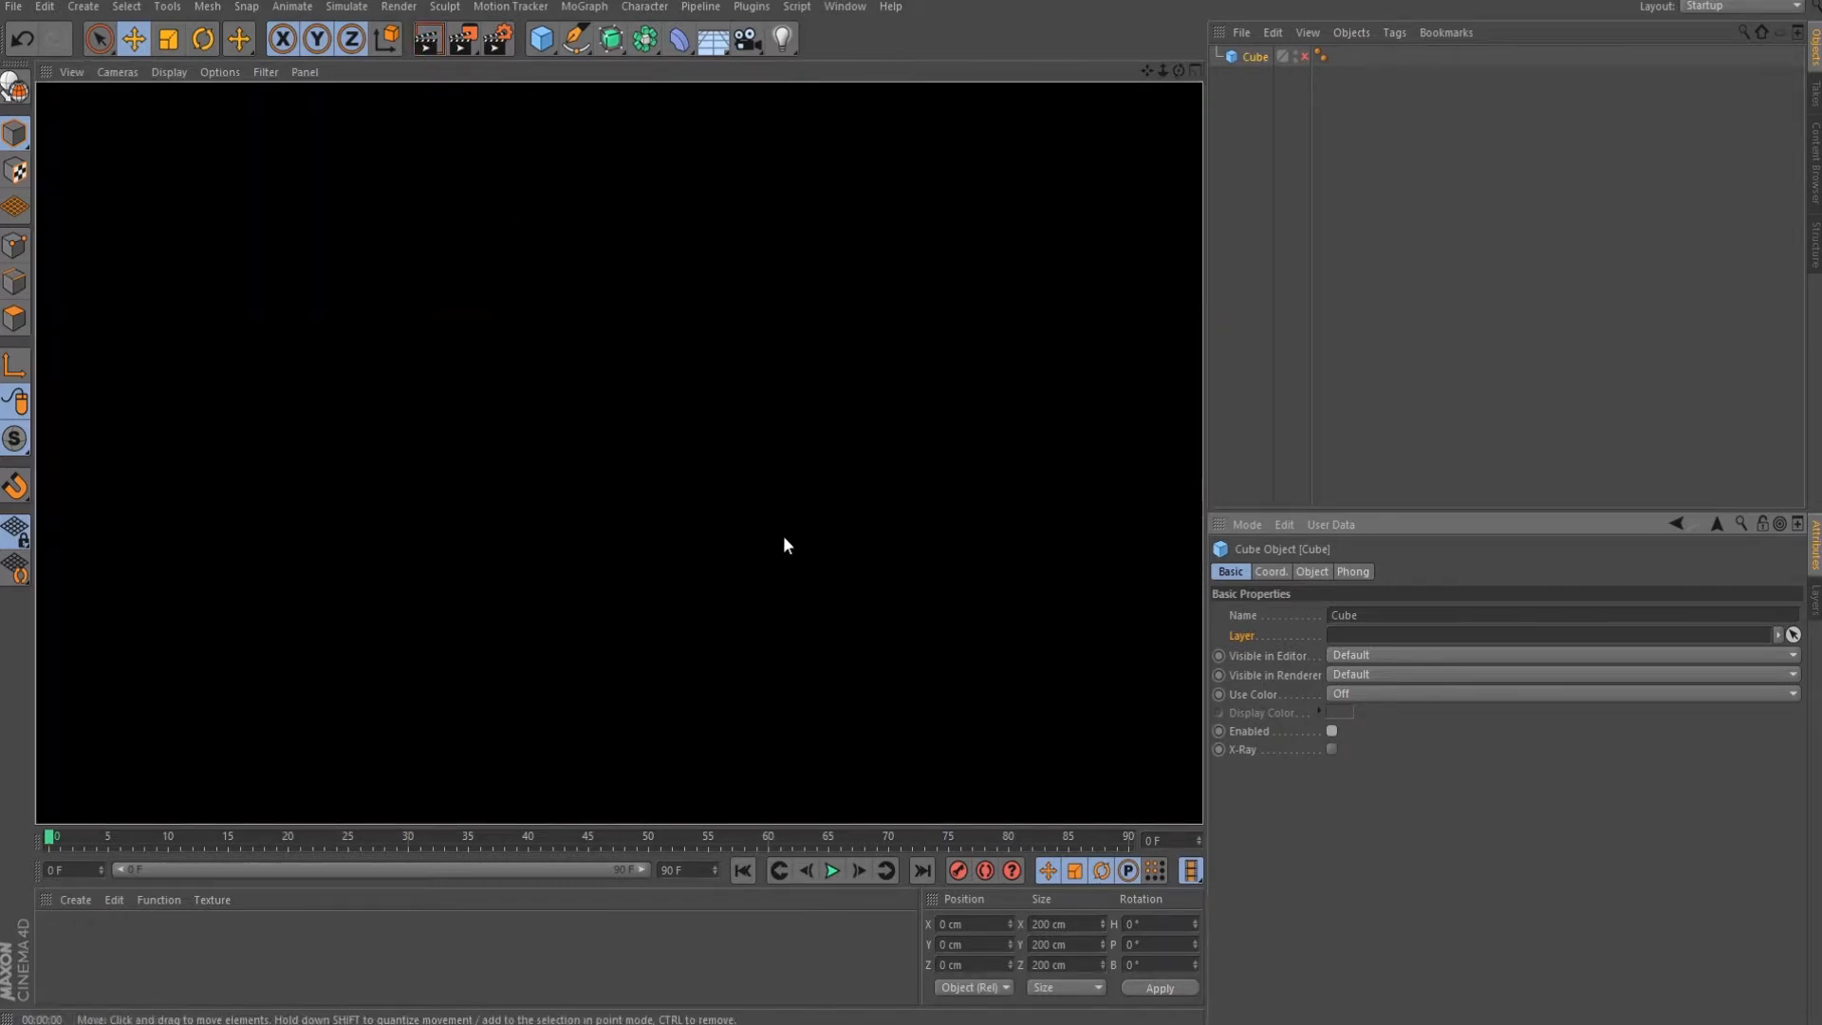
{"action": "left_click", "coordinate": [644, 467]}
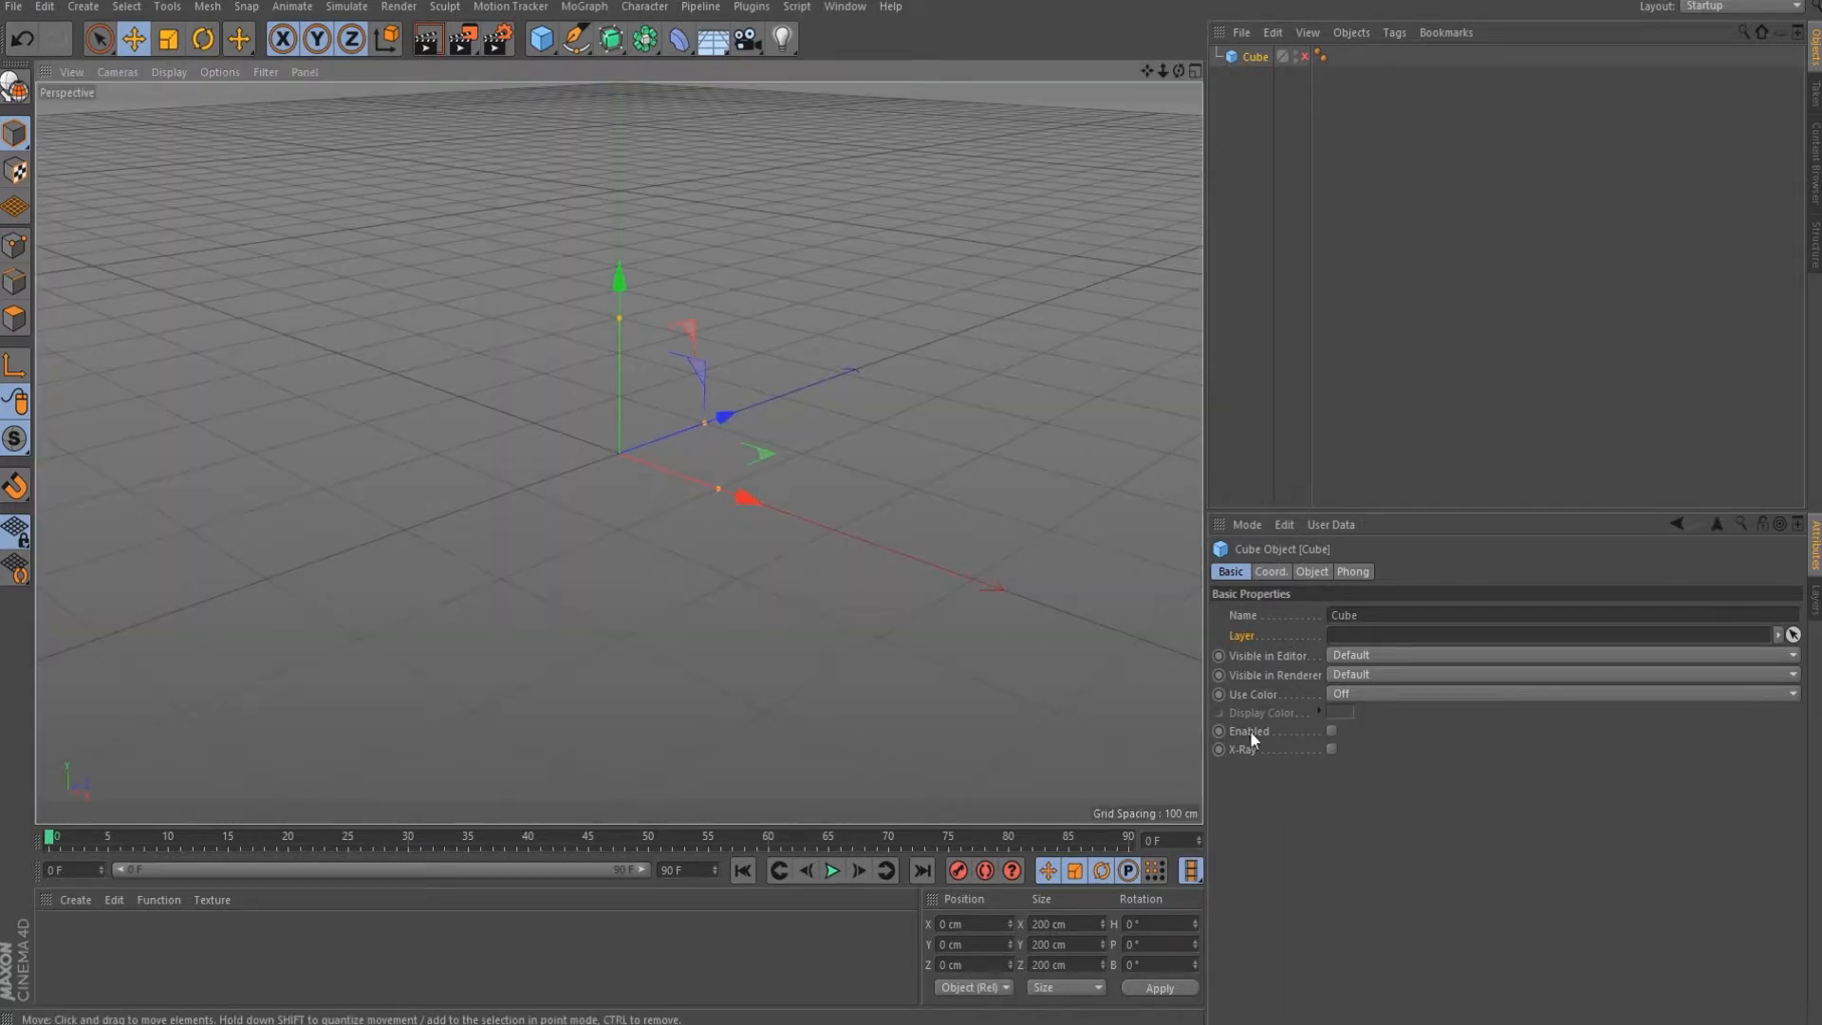
Re-enable the cube, then toggle its Object Manager checkmark off and on again.
{"action": "left_click", "coordinate": [1330, 731]}
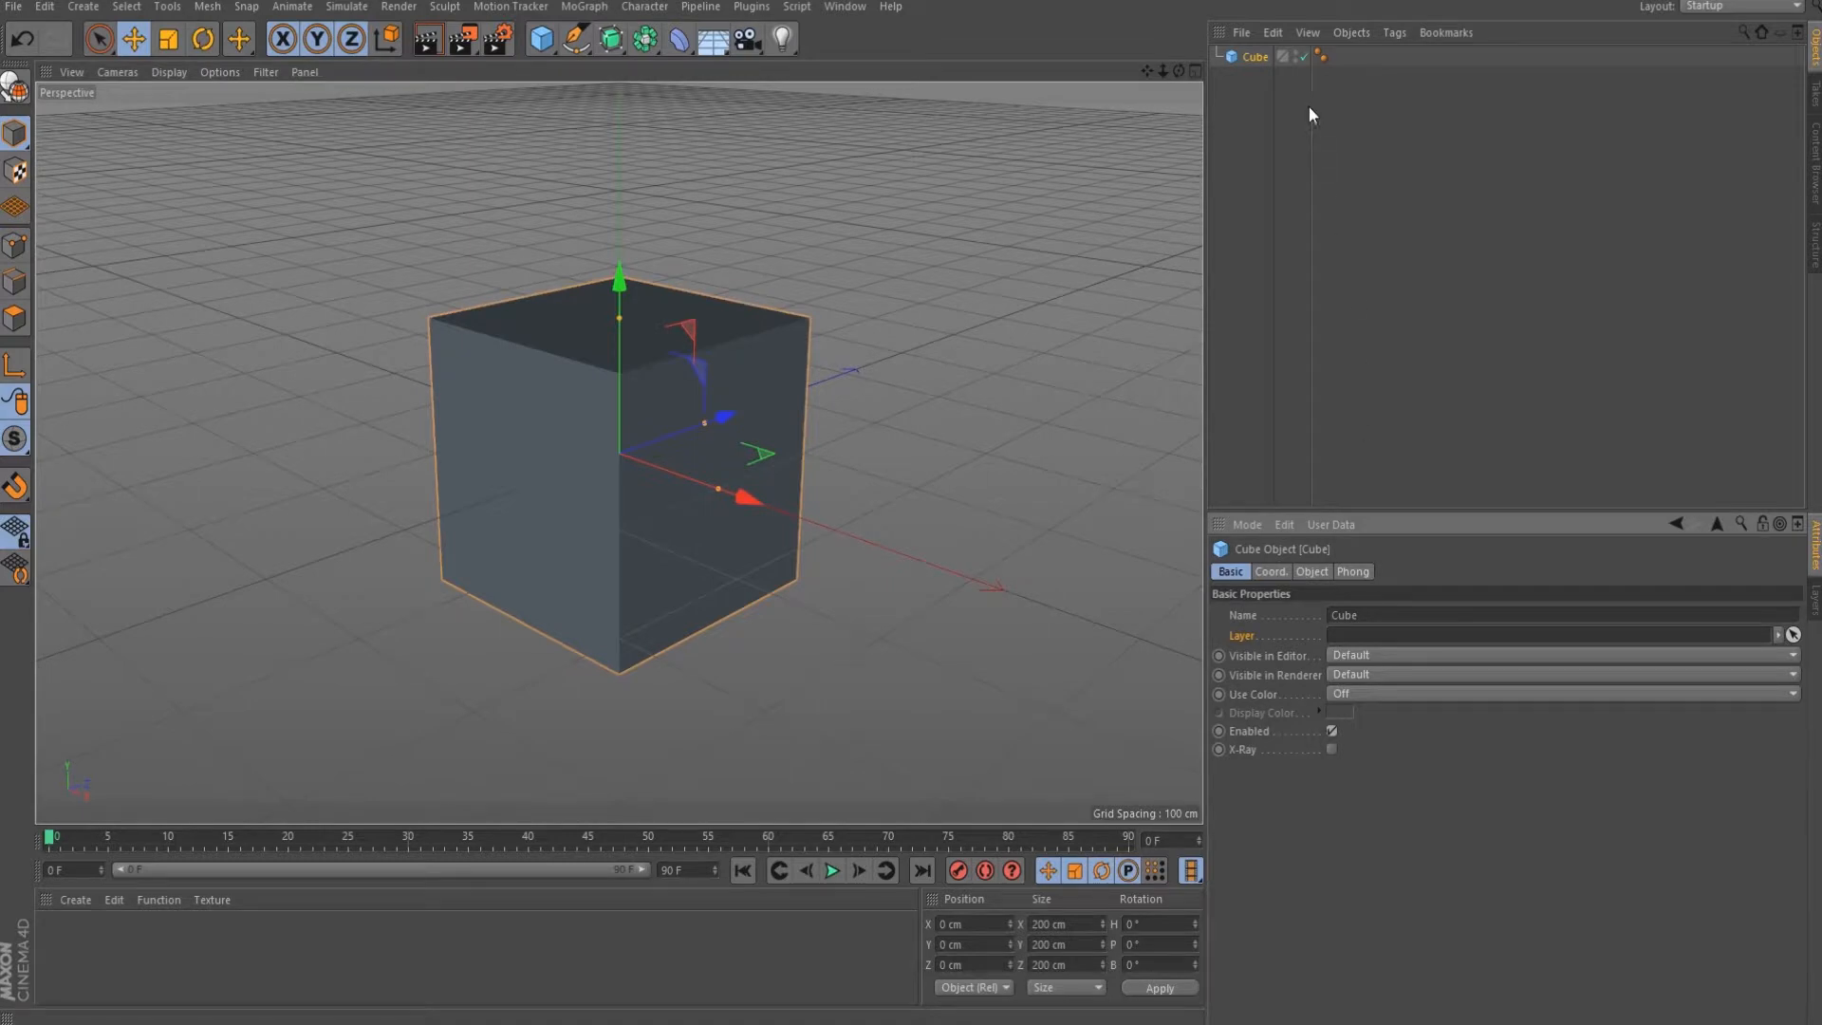
{"action": "left_click", "coordinate": [1304, 56]}
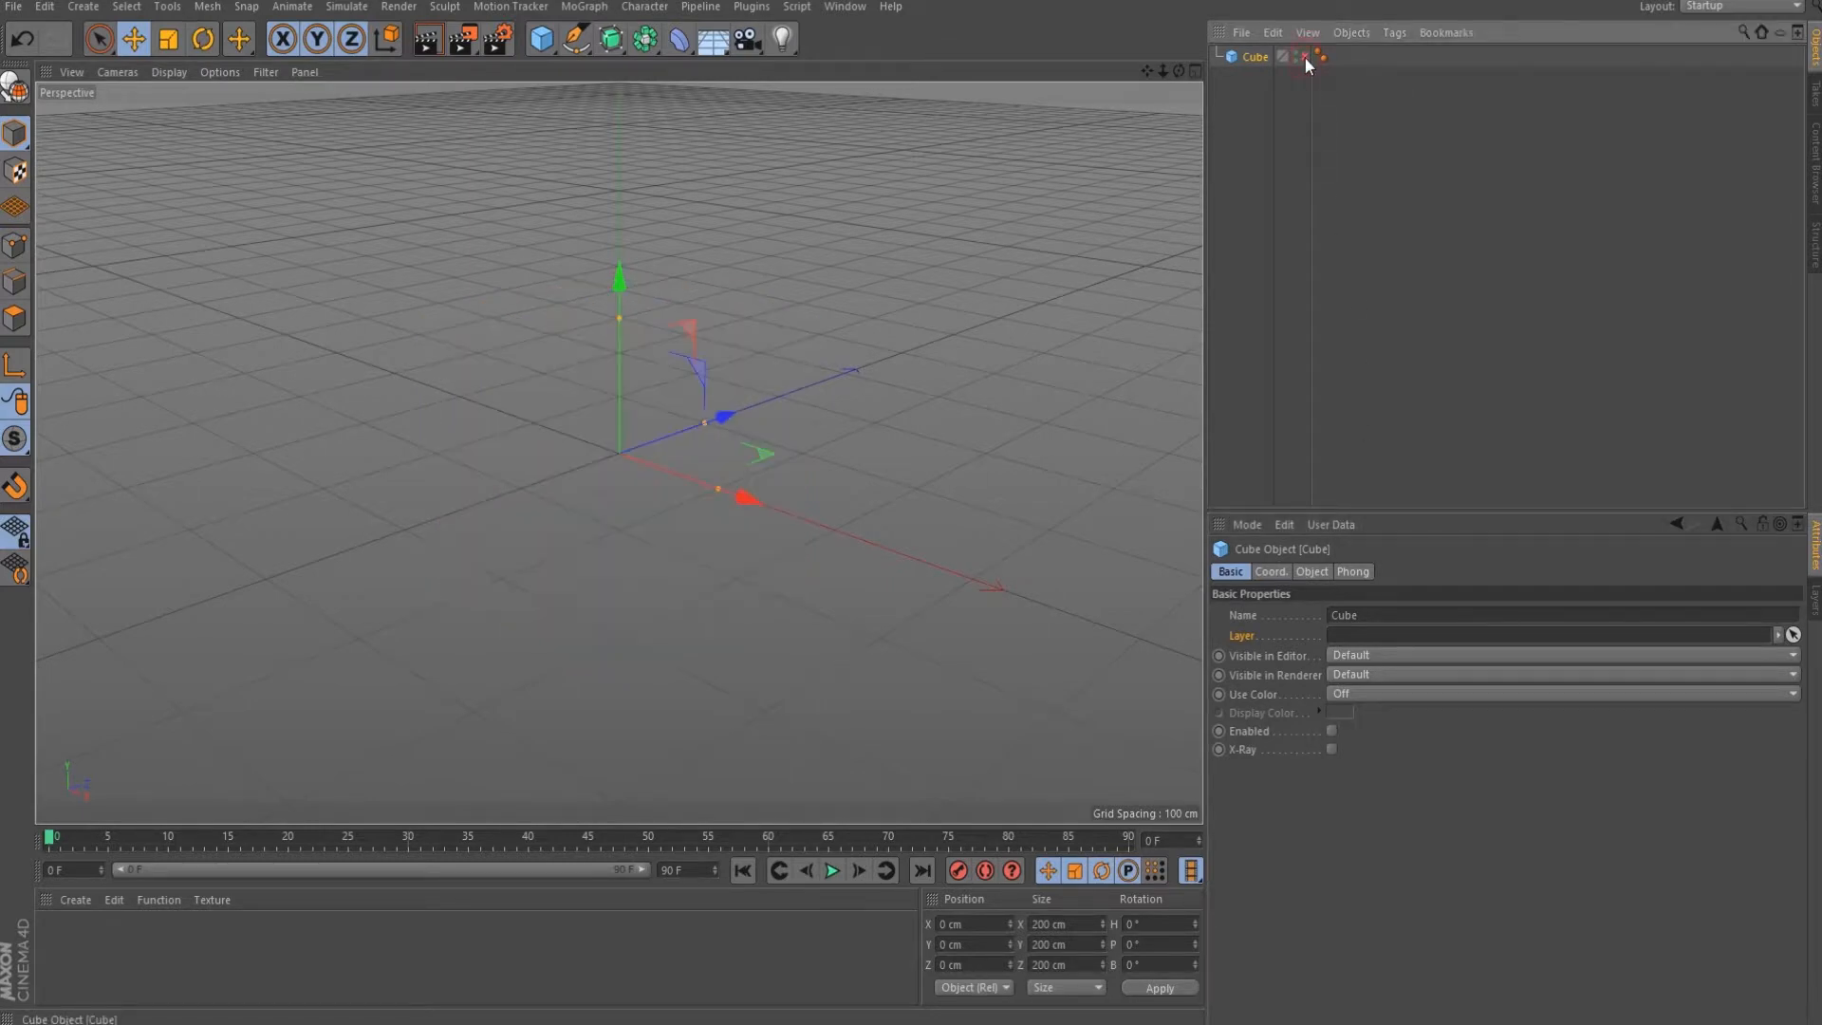
{"action": "left_click", "coordinate": [1305, 56]}
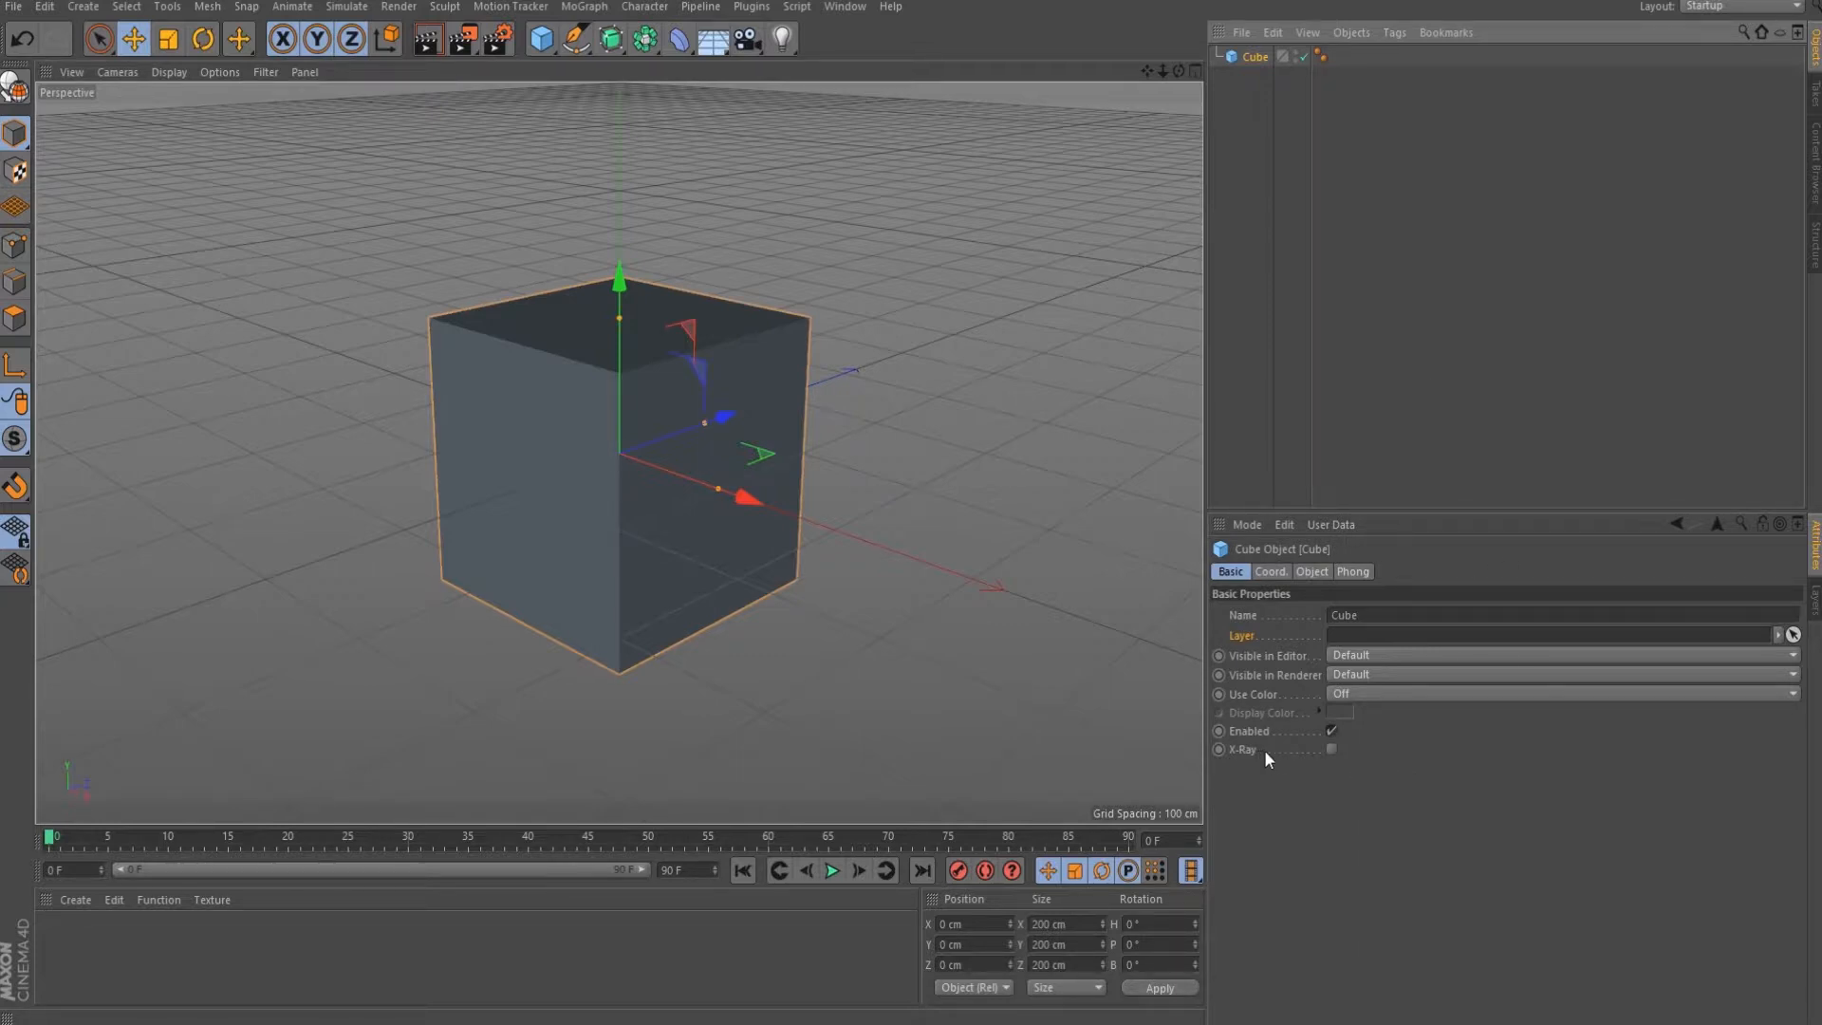
Turn on X-Ray for the cube and add a Sphere primitive to the scene.
{"action": "left_click", "coordinate": [1333, 750]}
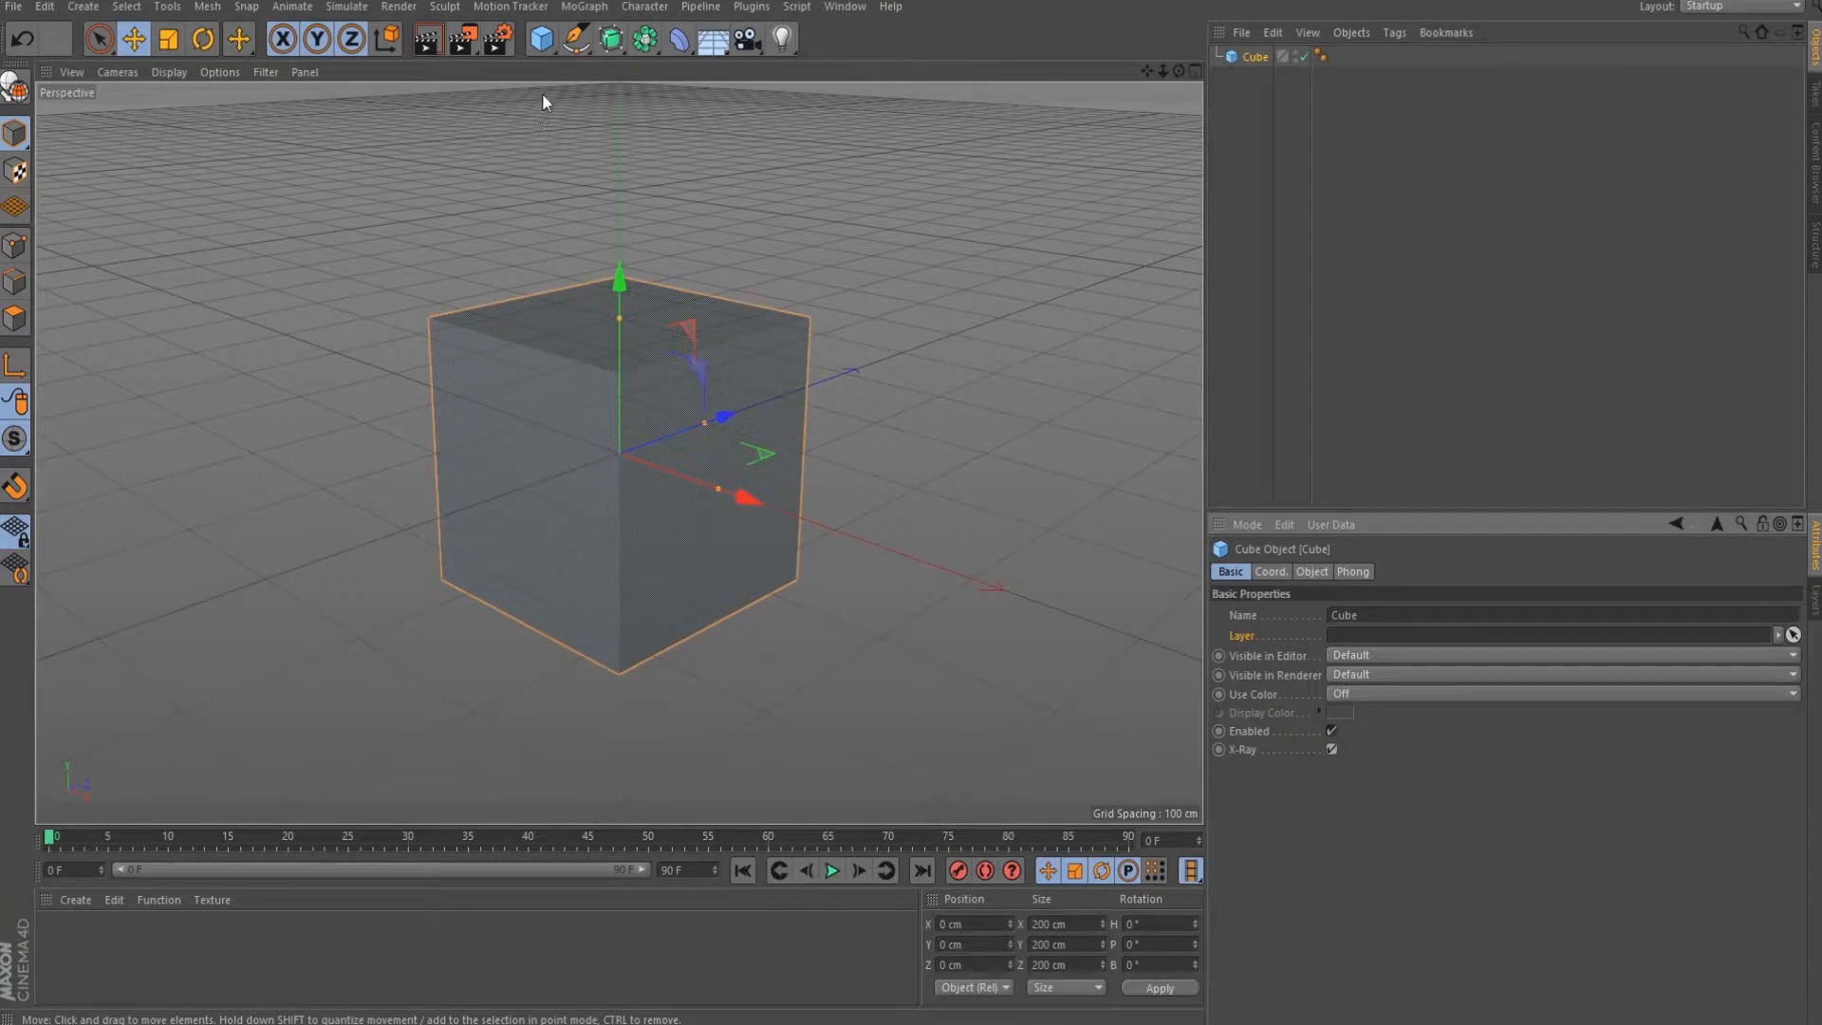
{"action": "left_click", "coordinate": [543, 40]}
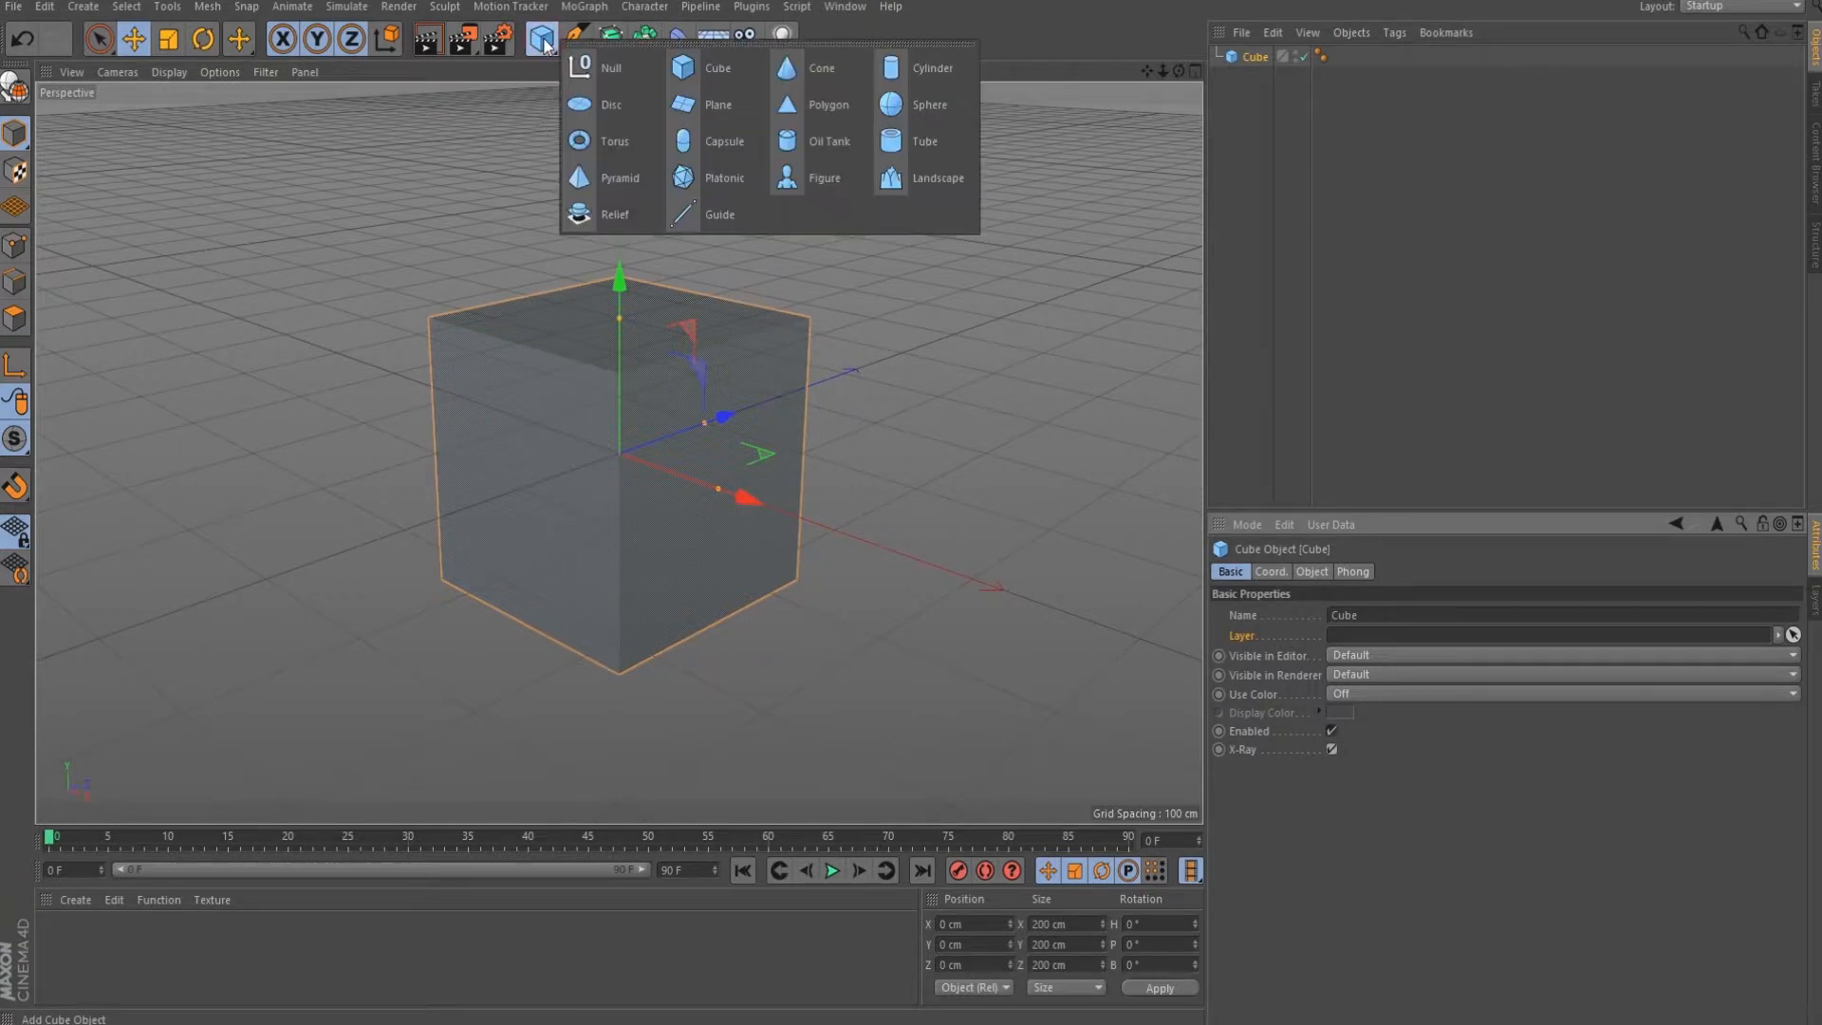
{"action": "left_click", "coordinate": [904, 106]}
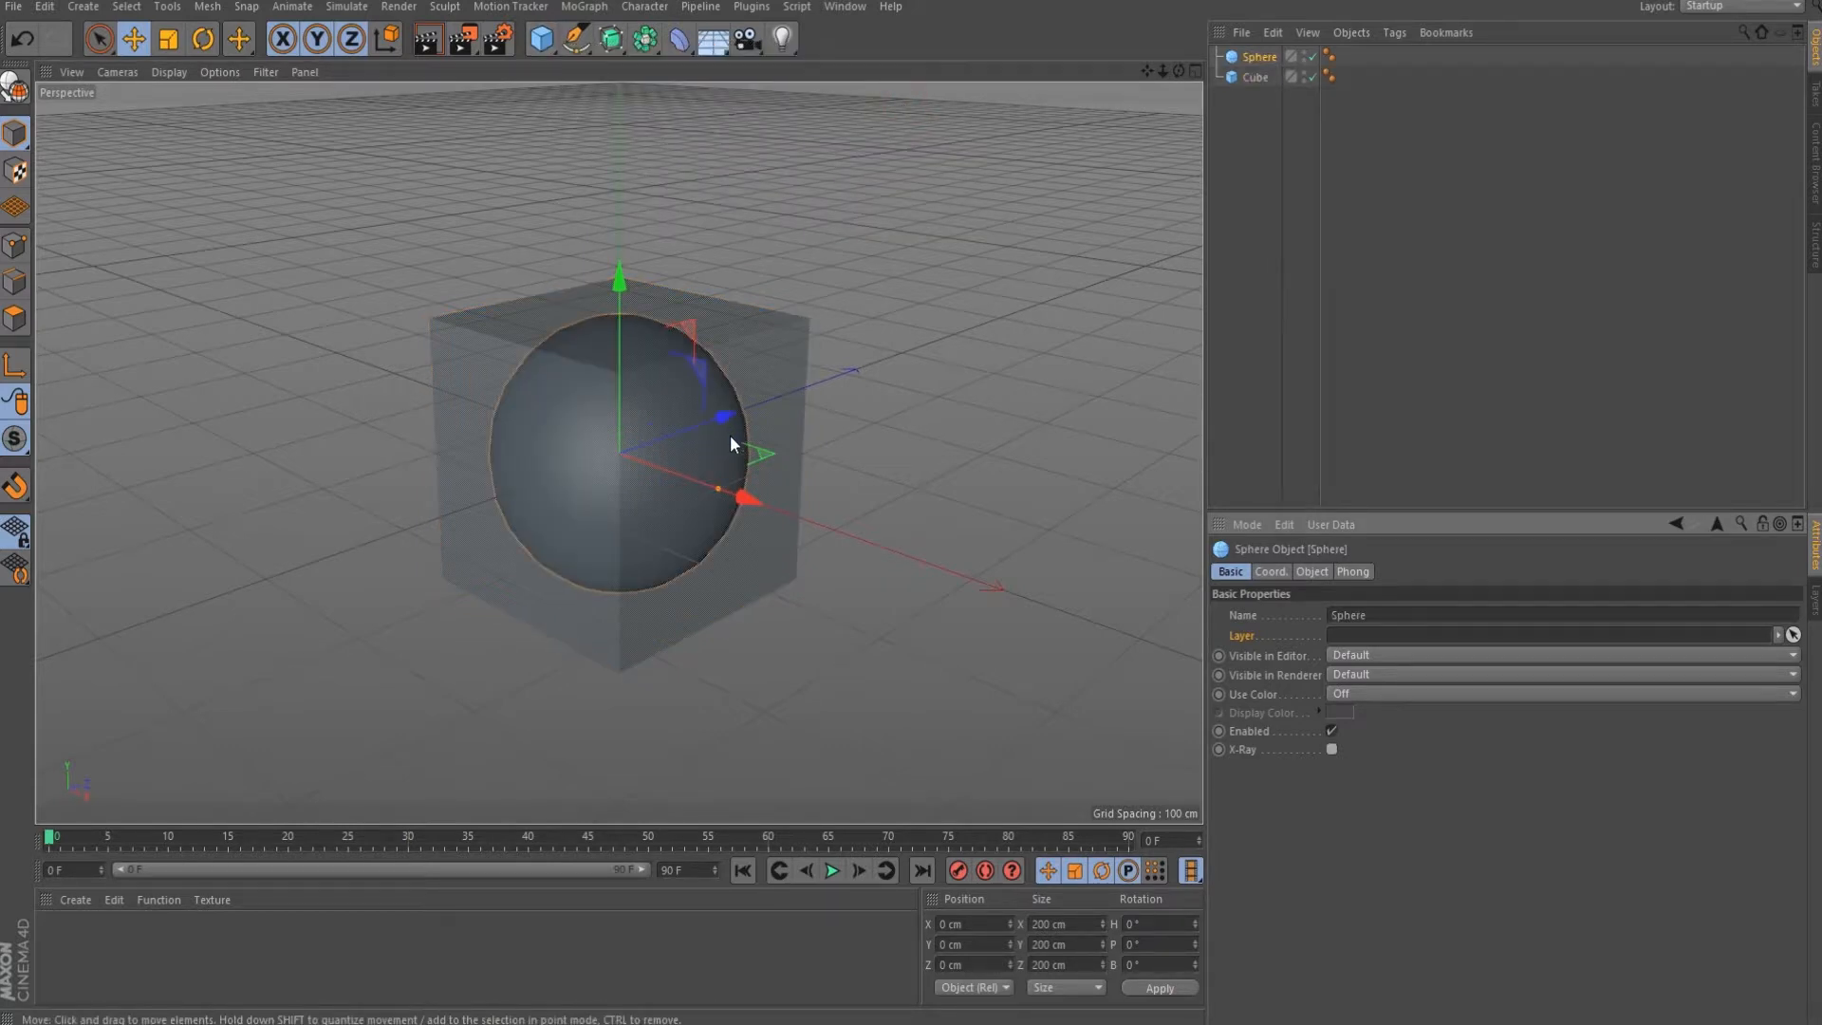
Toggle the cube's X-Ray off, on, and off again so the cube hides the sphere.
{"action": "left_click", "coordinate": [1255, 76]}
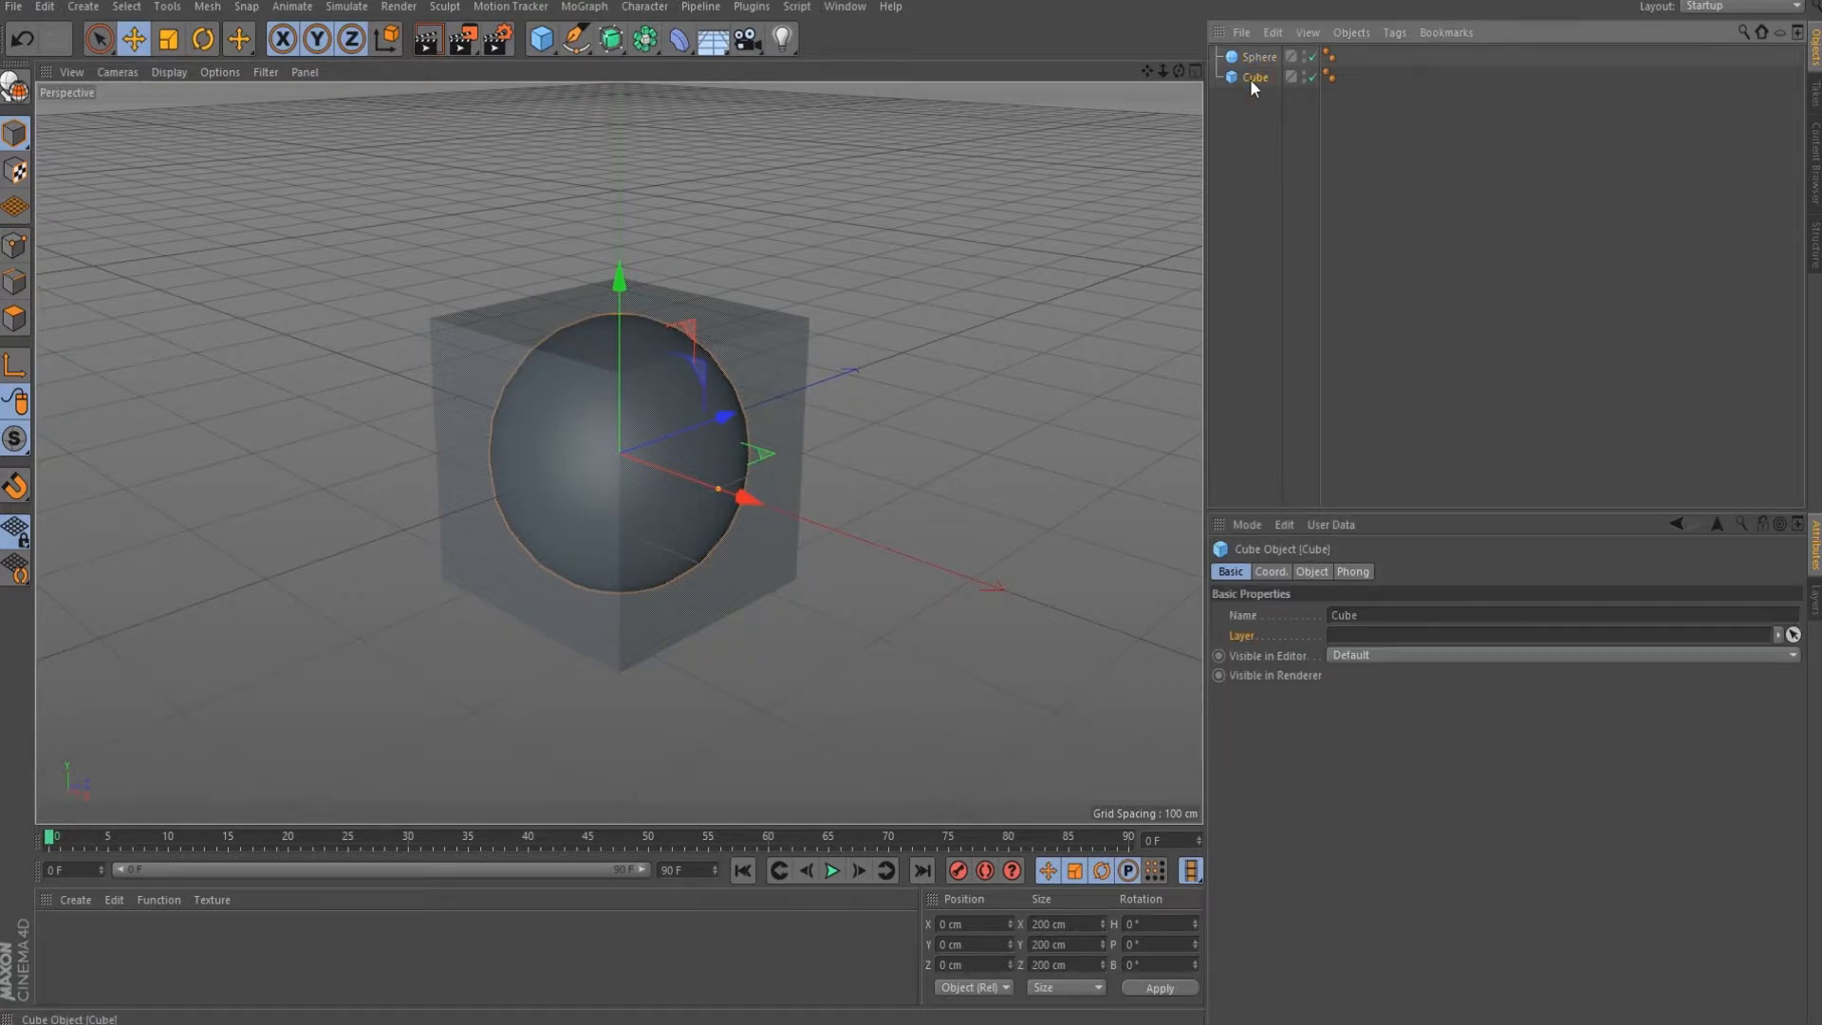
{"action": "left_click", "coordinate": [1332, 749]}
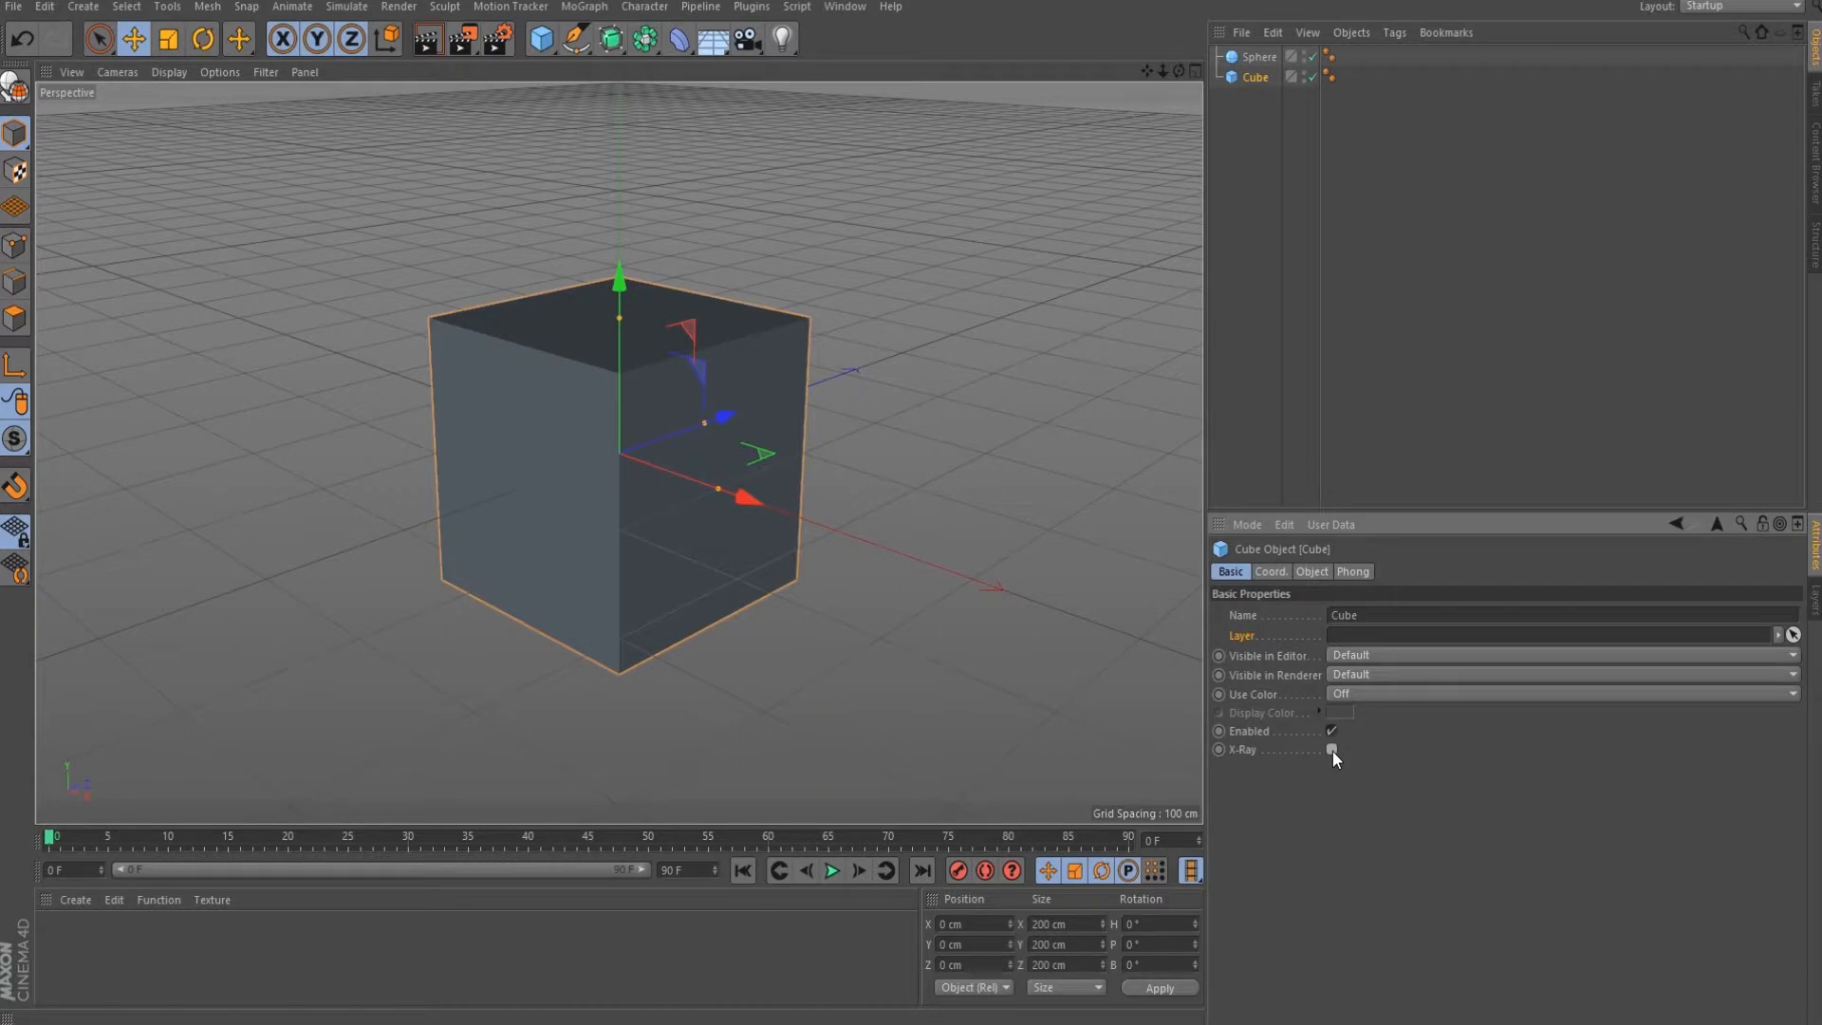
{"action": "left_click", "coordinate": [1332, 749]}
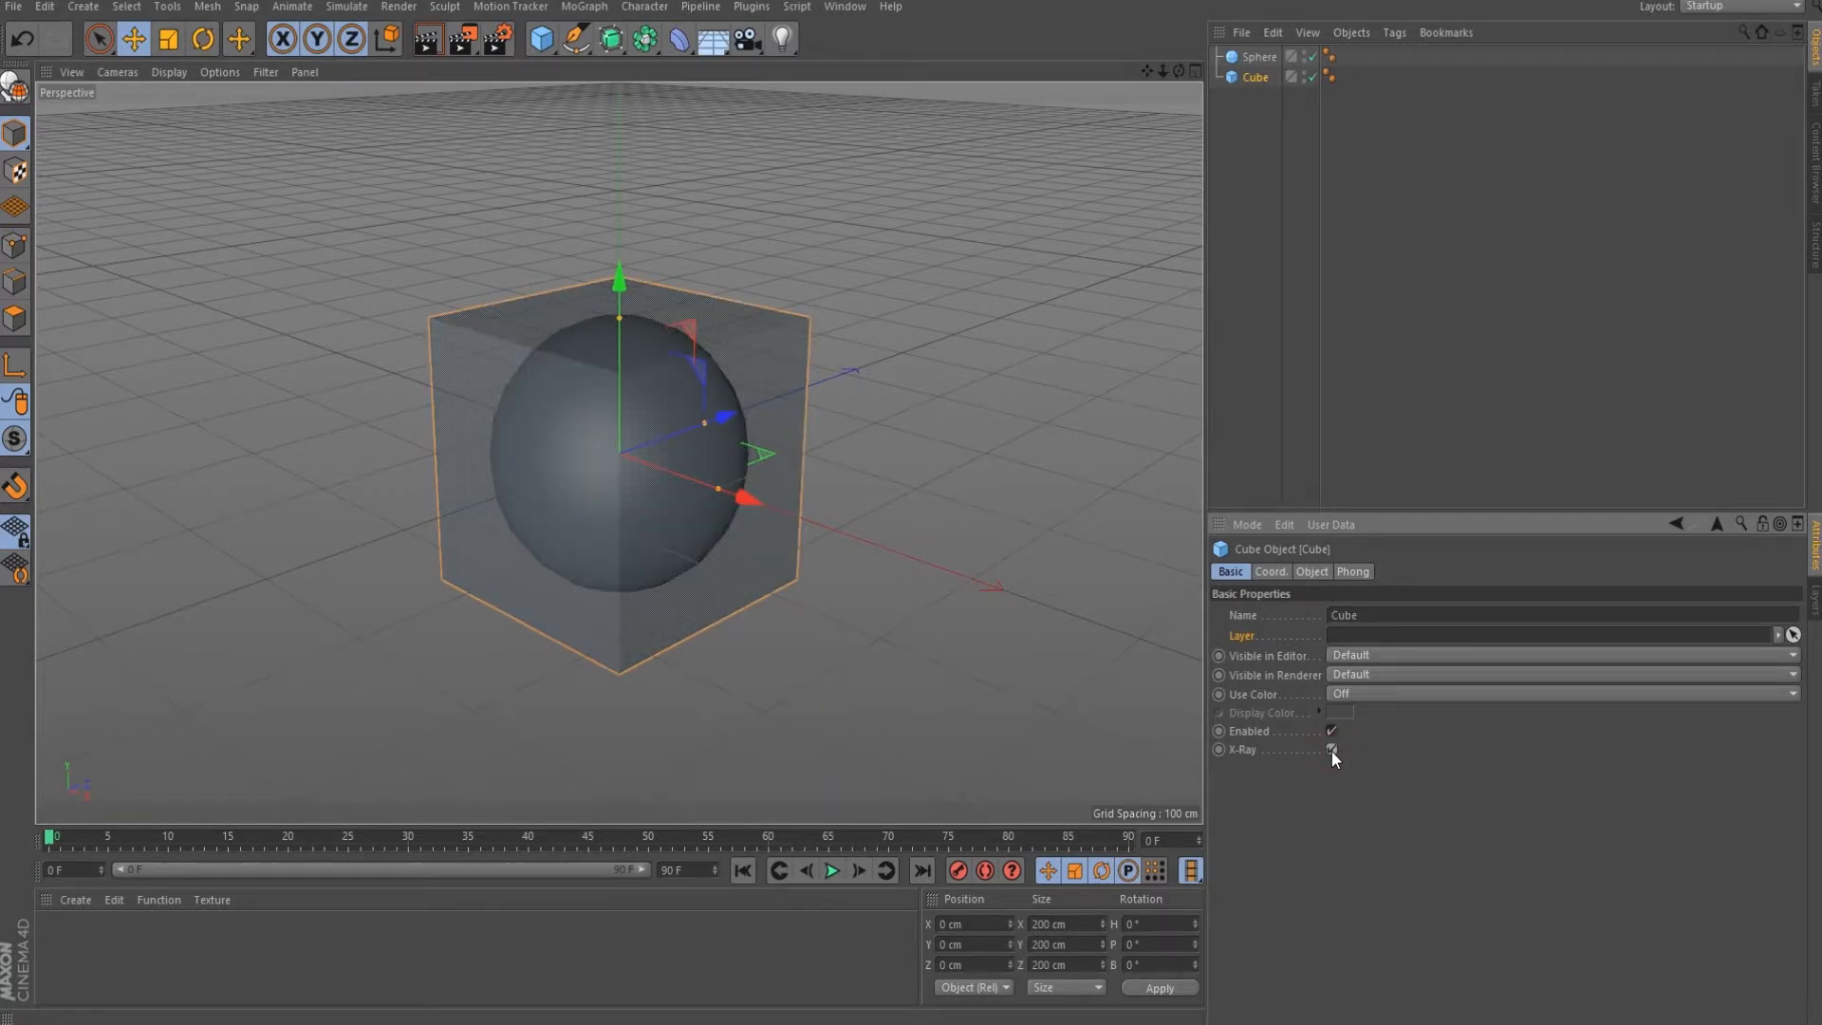
{"action": "left_click", "coordinate": [1330, 750]}
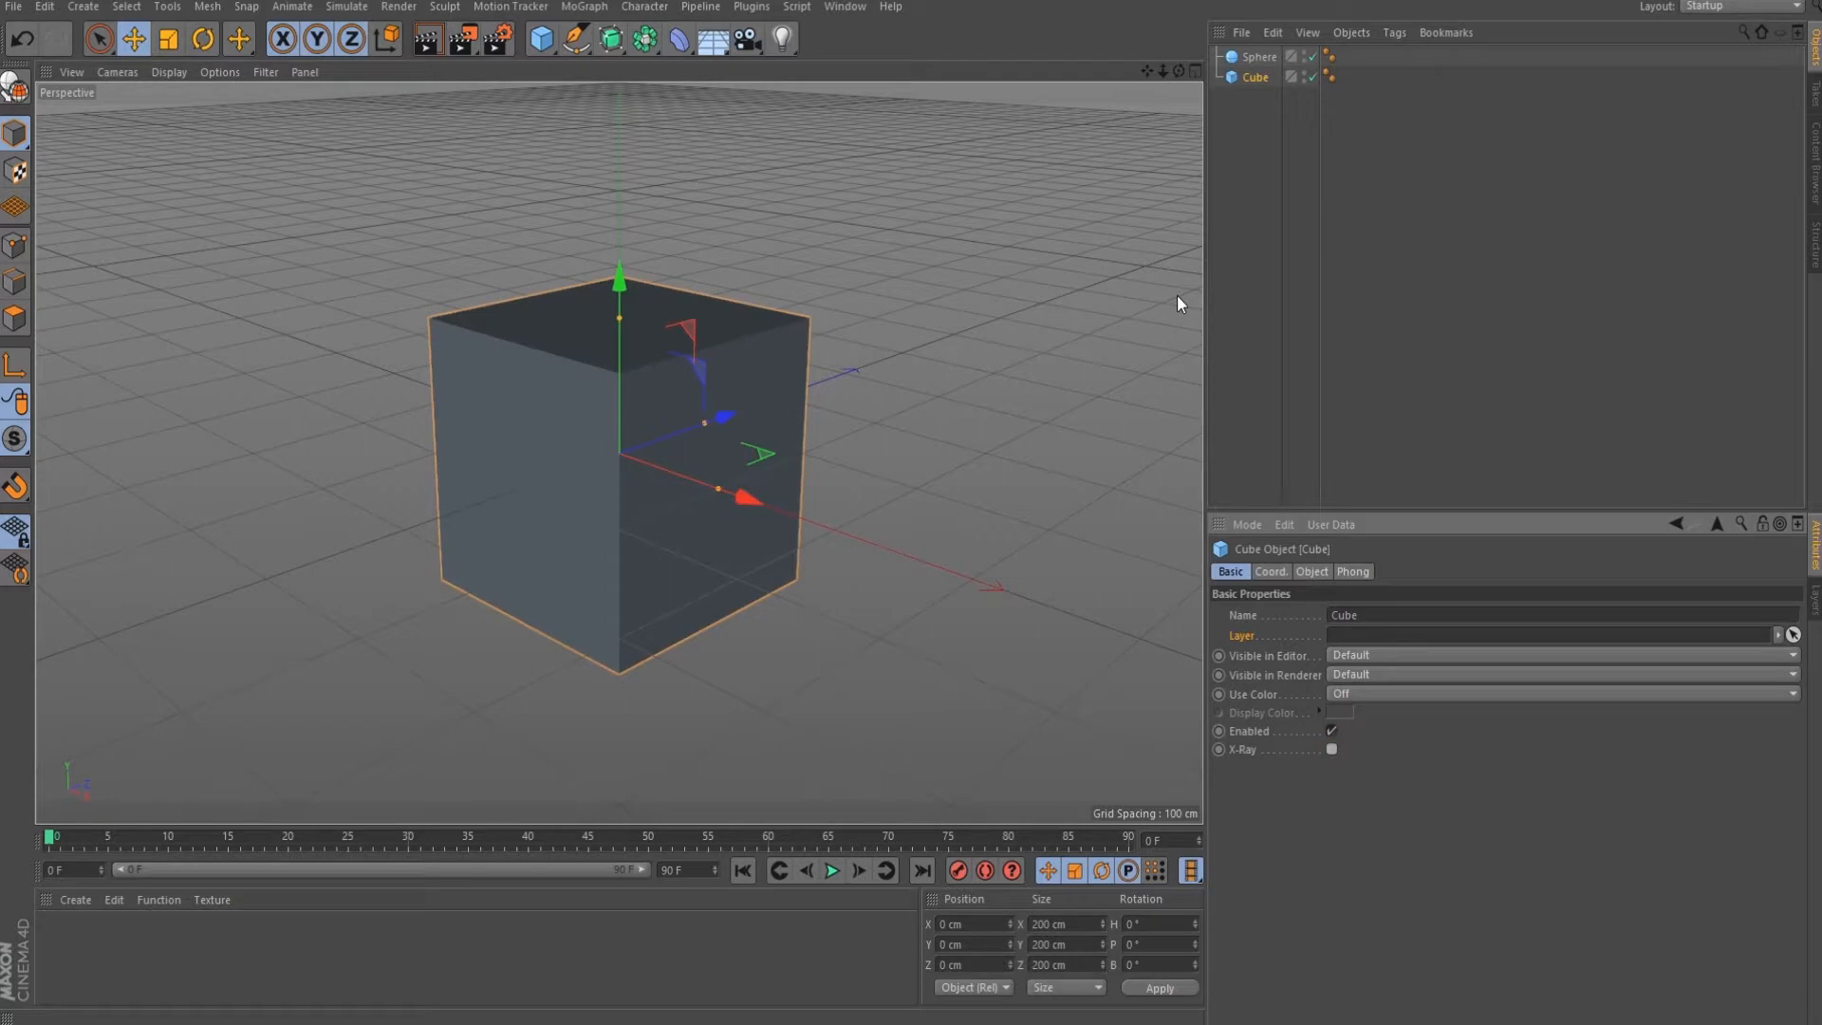
Delete the Sphere via Edit > Delete, then select the Cube and show its Coord. tab.
{"action": "left_click", "coordinate": [1253, 59]}
{"action": "left_click", "coordinate": [1272, 32]}
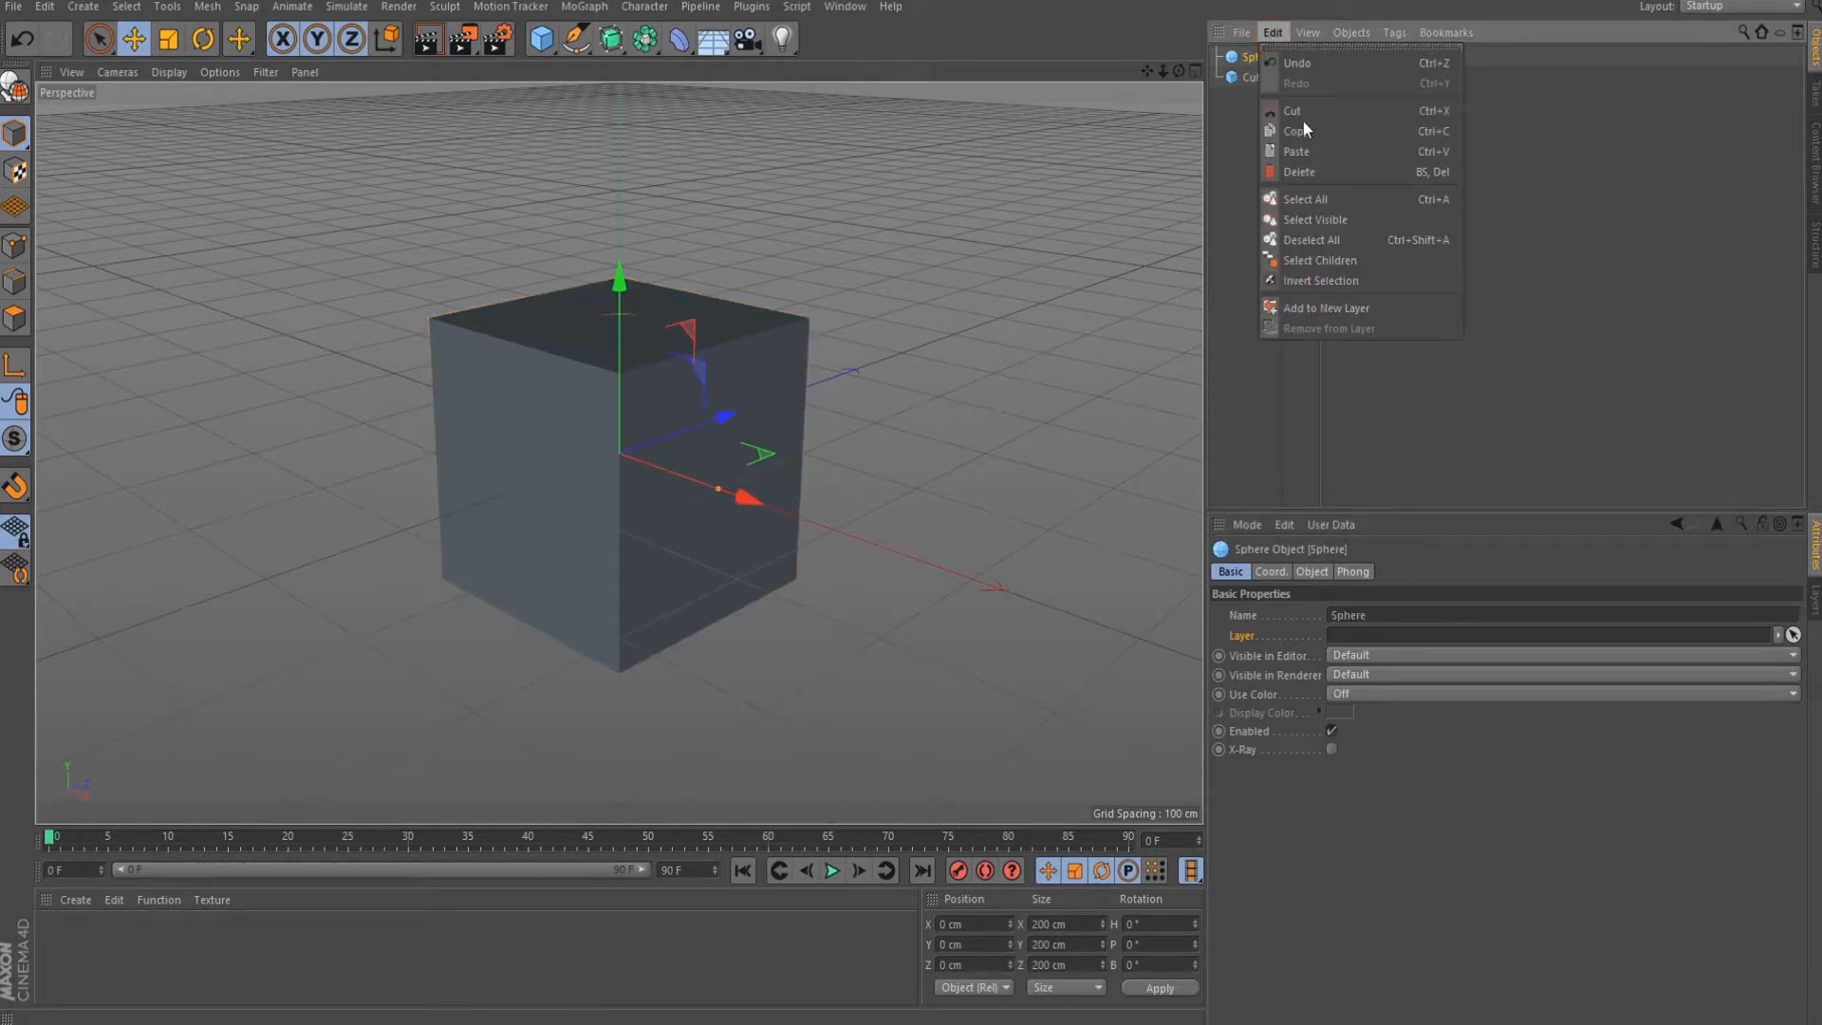
{"action": "left_click", "coordinate": [1310, 171]}
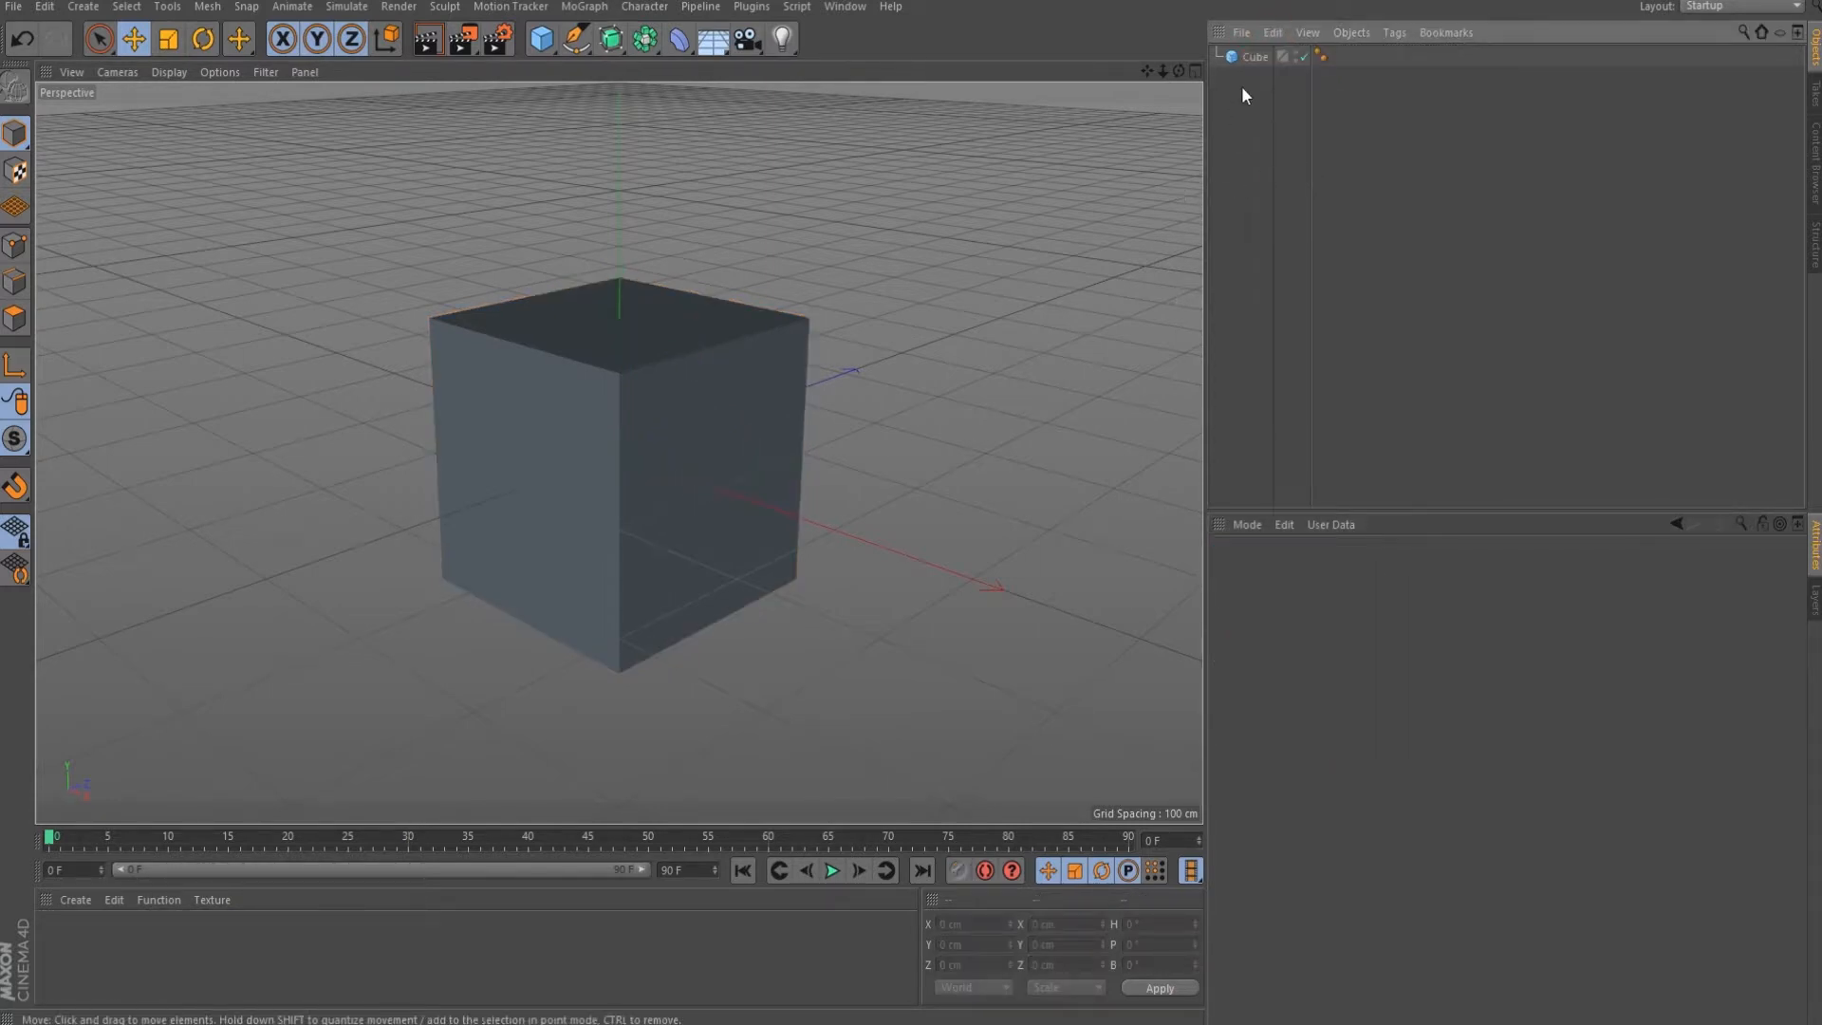
{"action": "left_click", "coordinate": [1253, 57]}
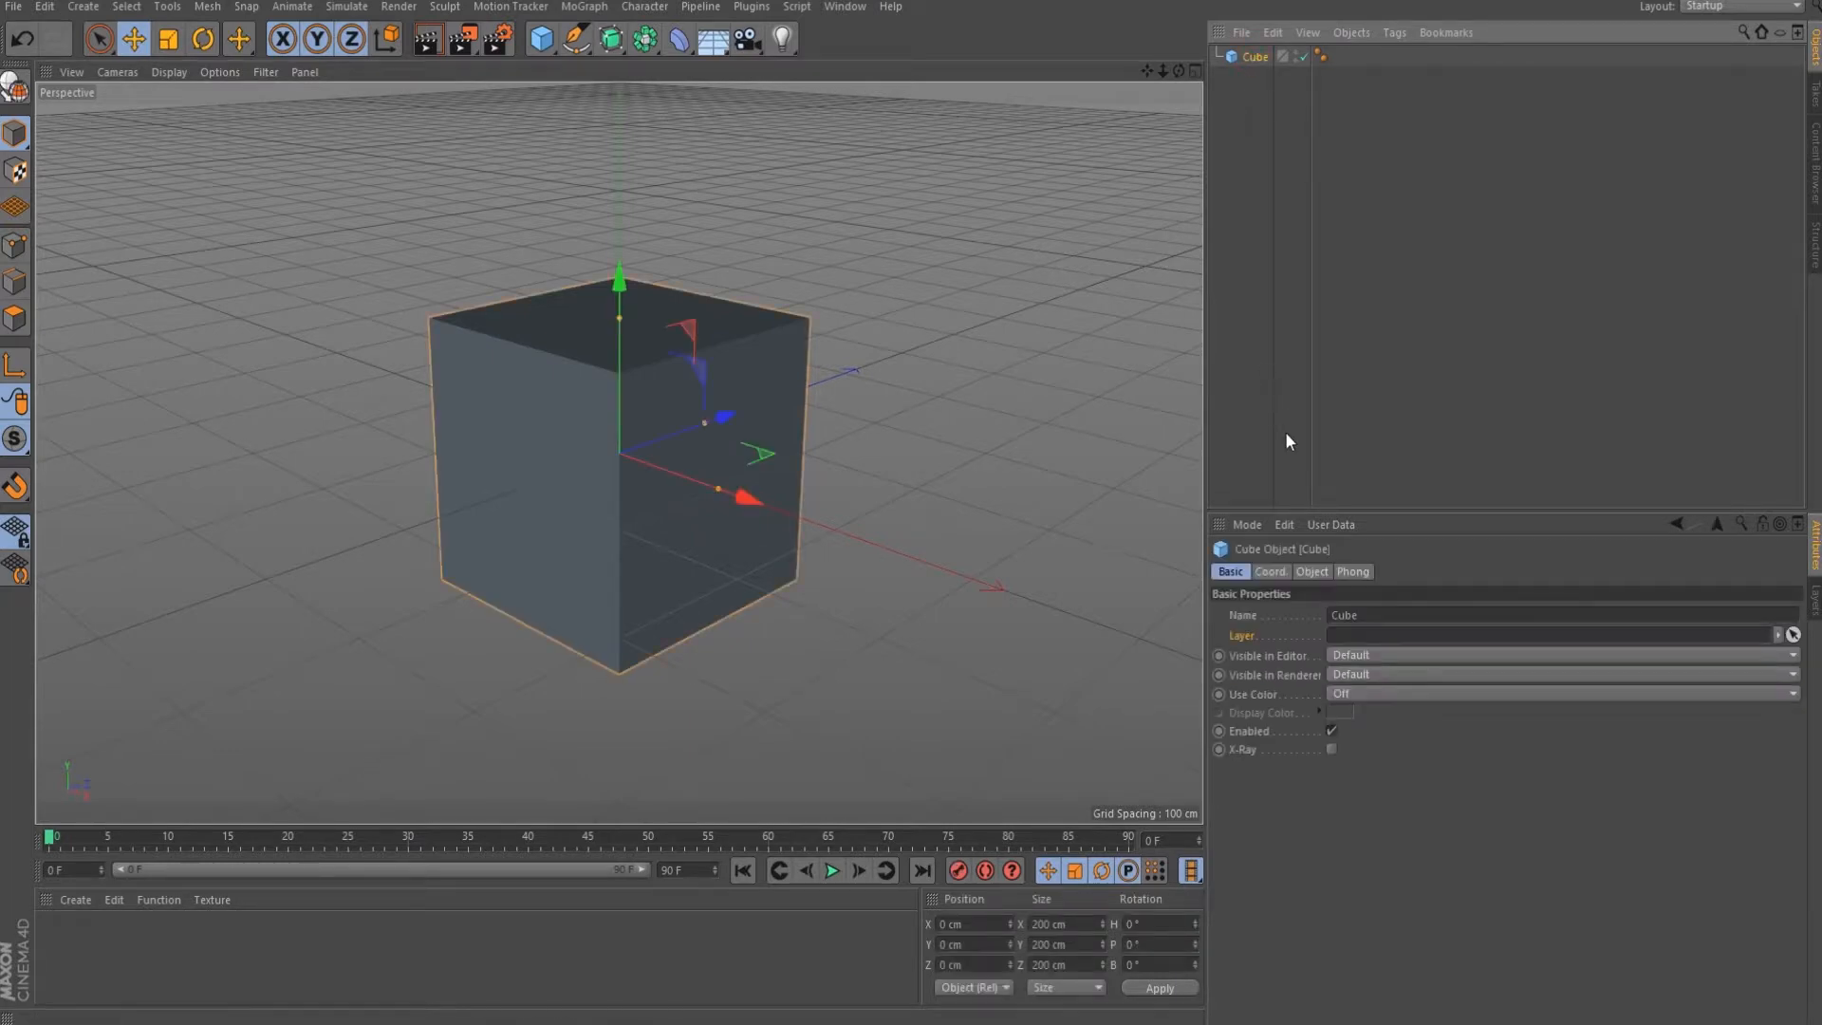
{"action": "left_click", "coordinate": [1269, 569]}
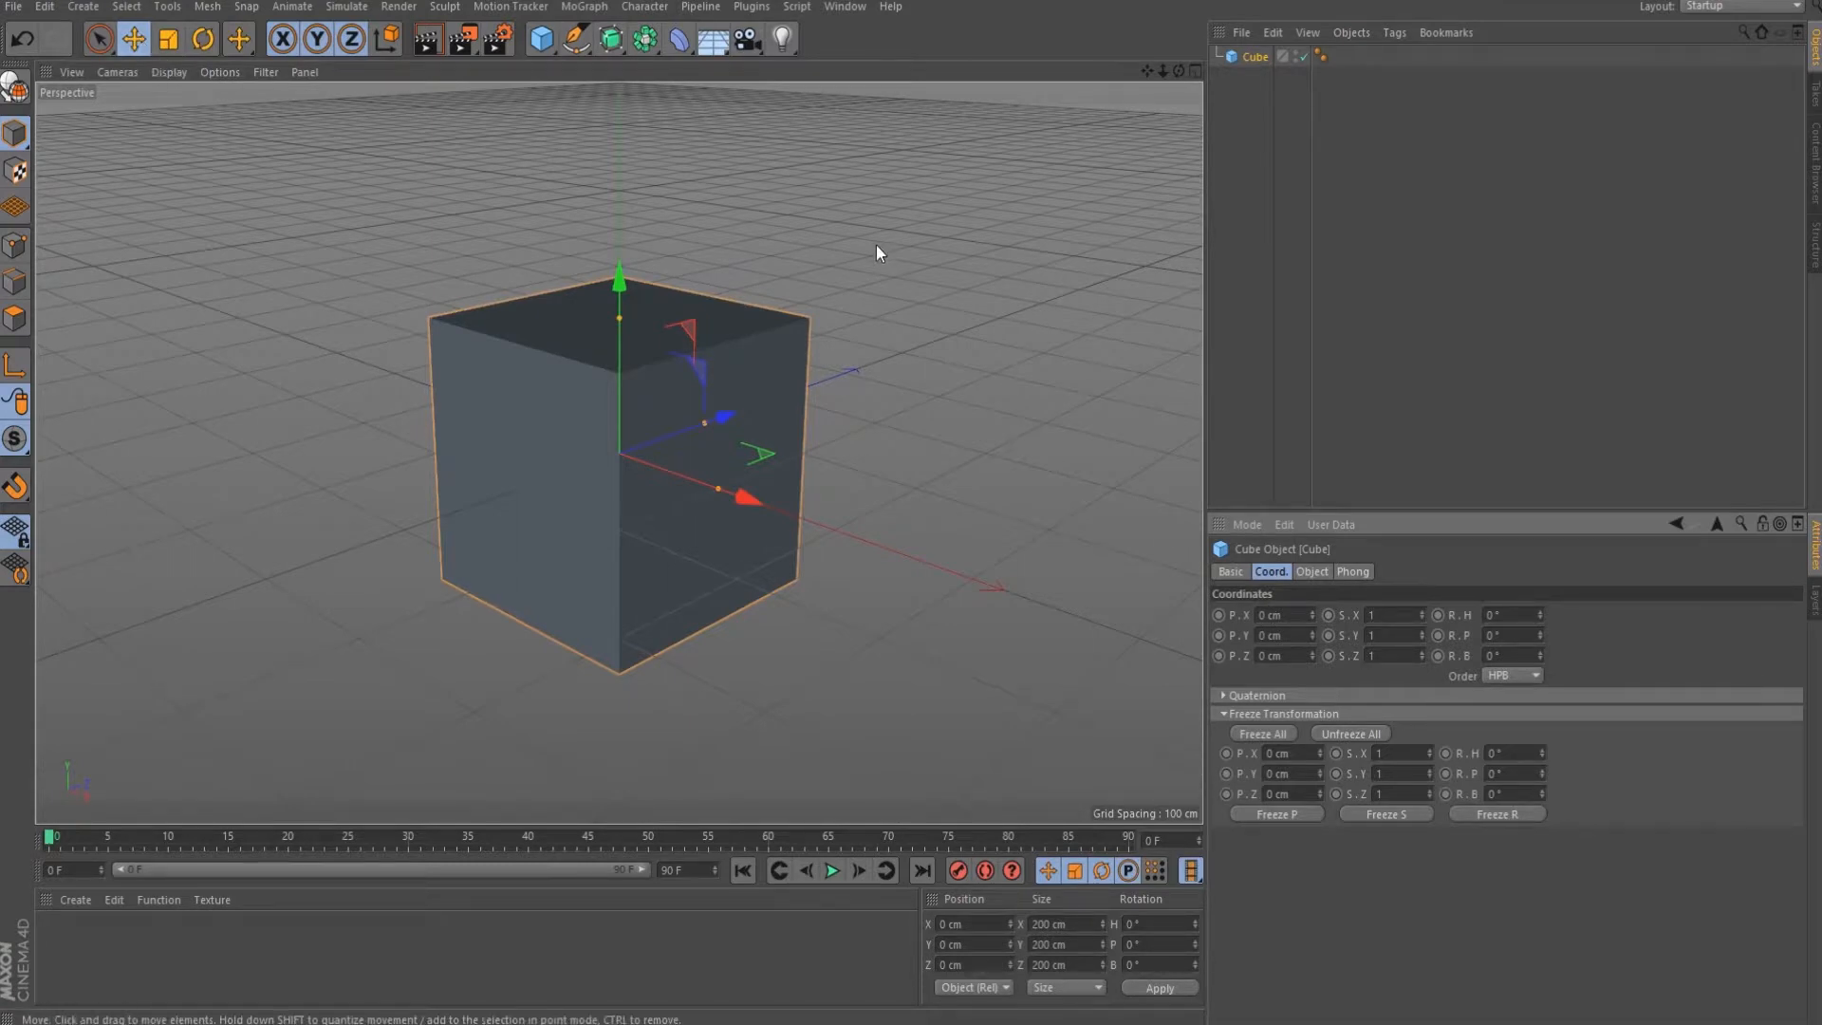
{"action": "left_click_drag", "start_coordinate": [889, 287], "coordinate": [766, 290]}
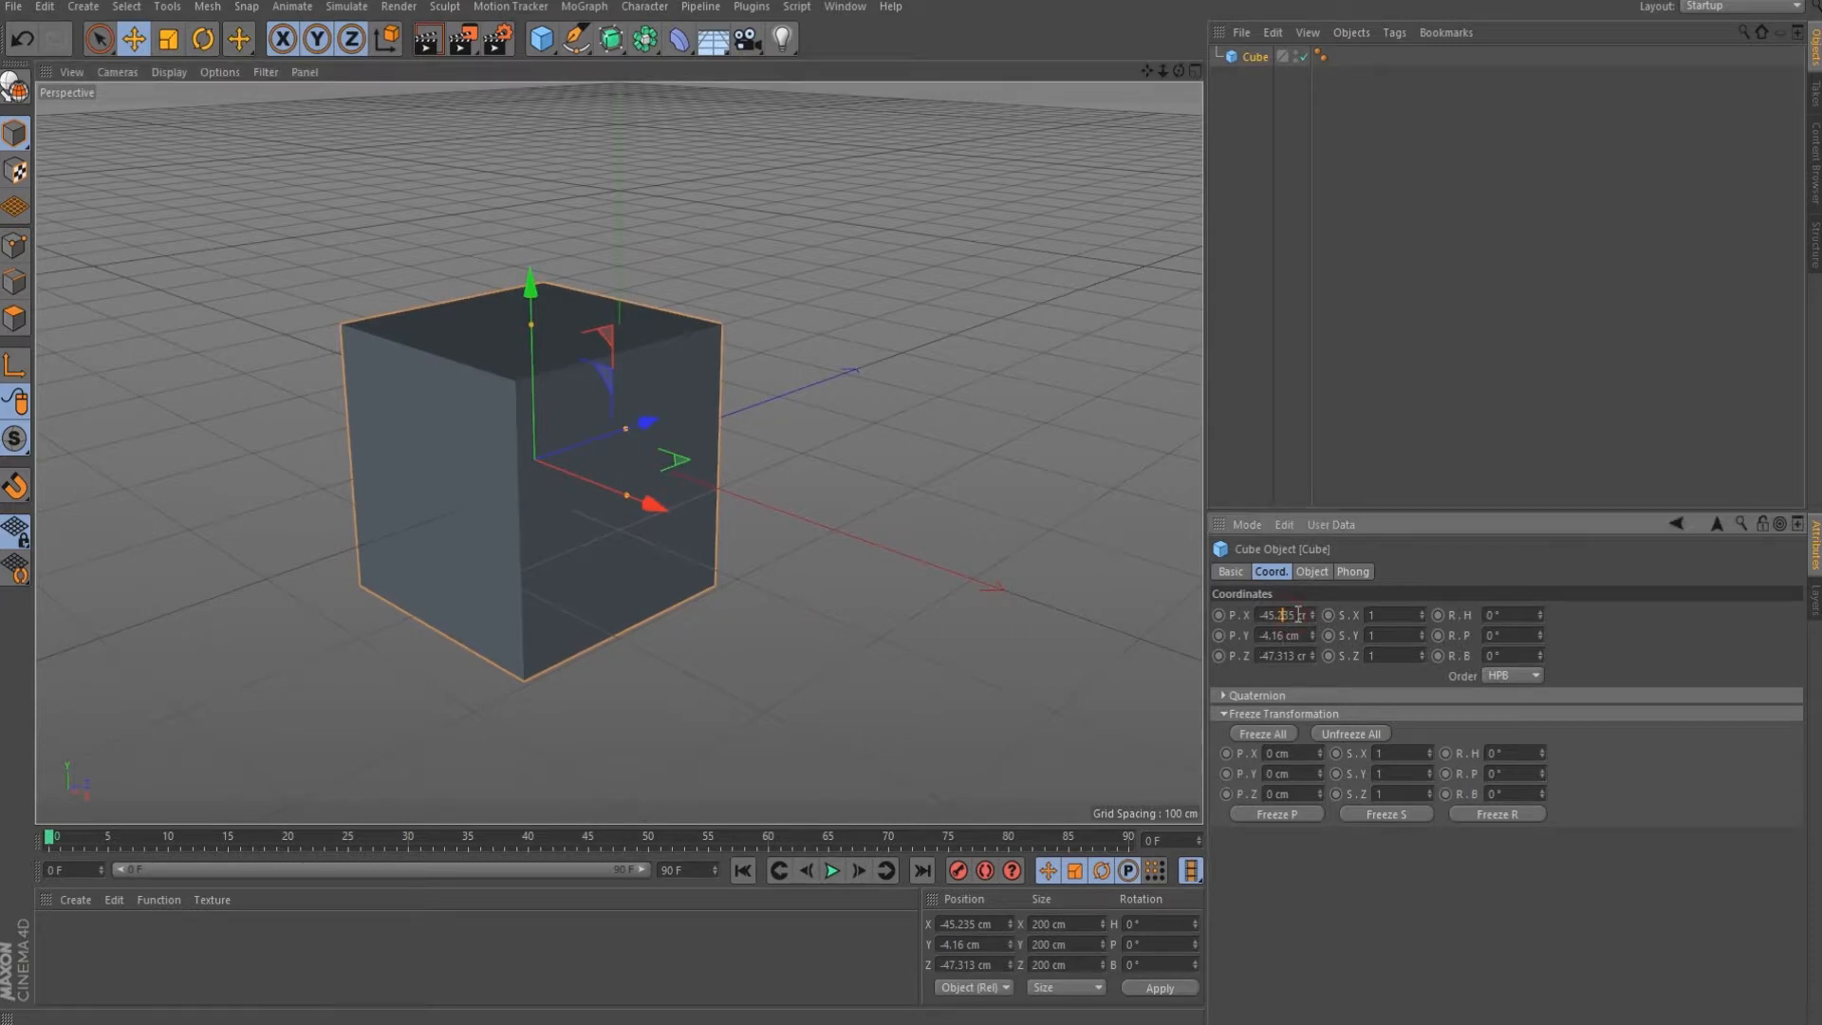
{"action": "left_click_drag", "start_coordinate": [1283, 615], "coordinate": [1239, 622]}
{"action": "type", "text": "77"}
{"action": "key", "text": "Return"}
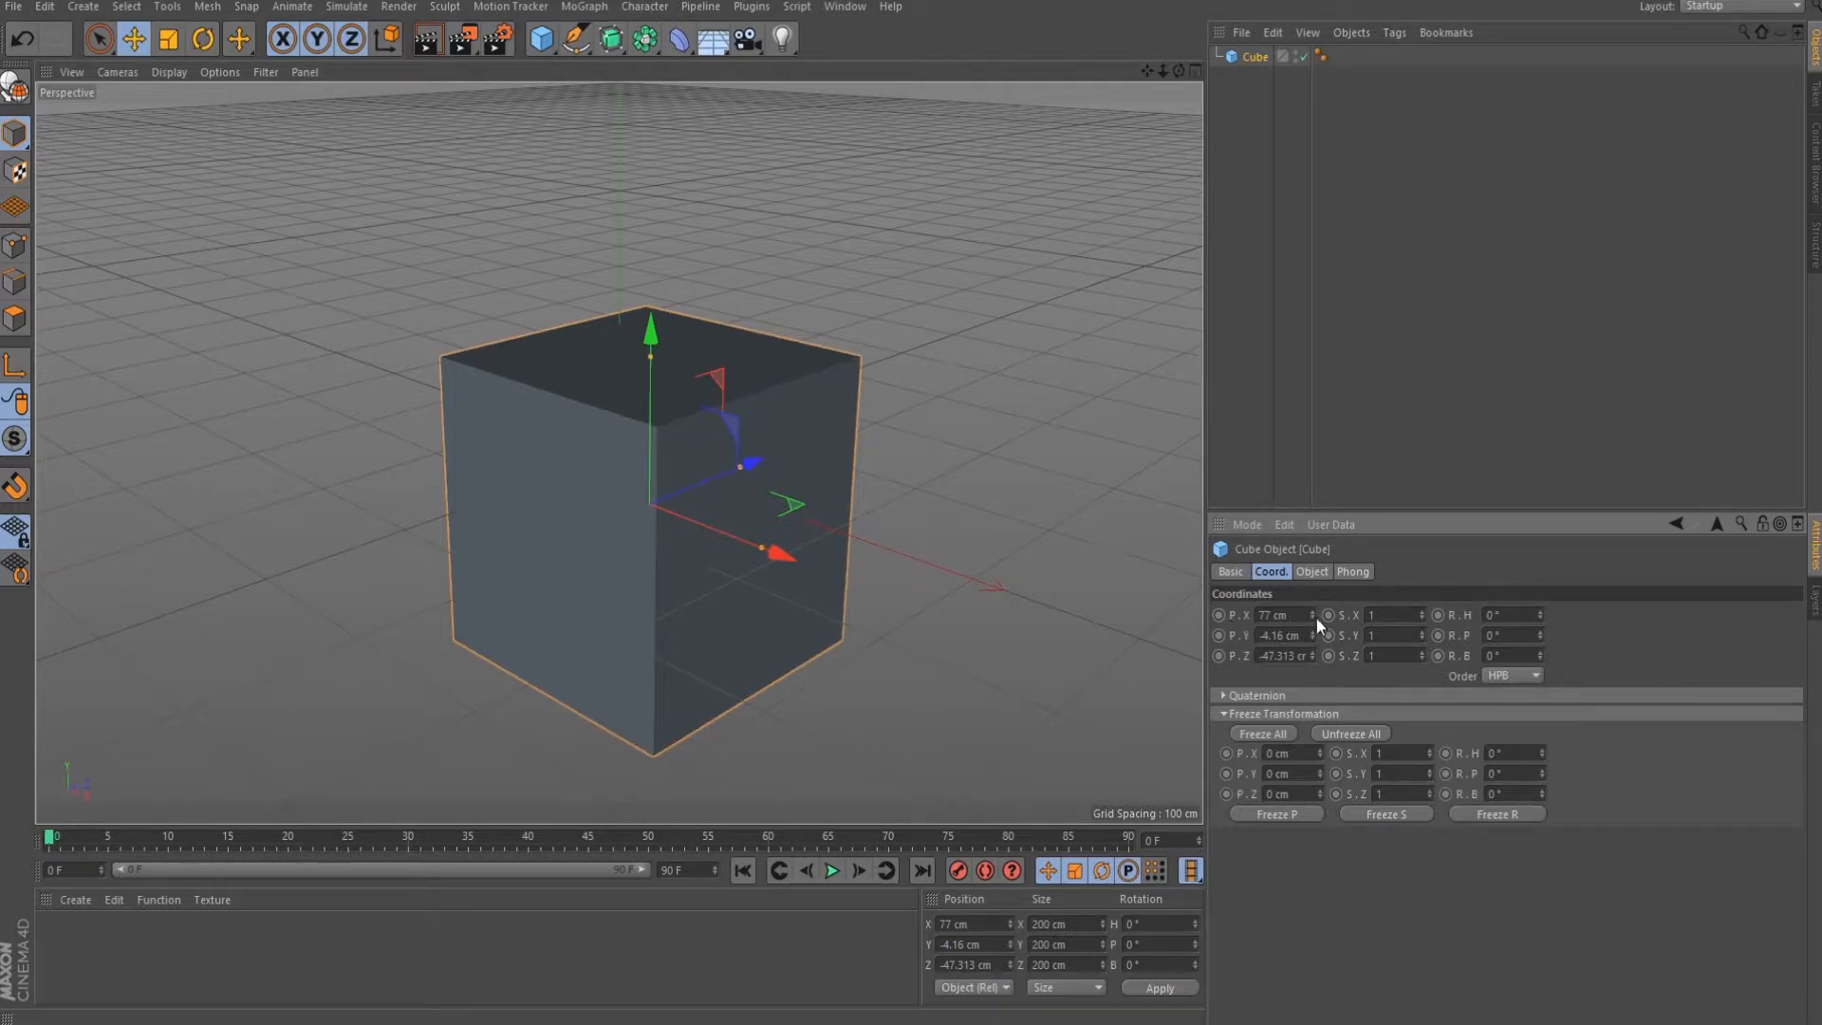
{"action": "left_click", "coordinate": [1312, 611]}
{"action": "left_click", "coordinate": [1311, 611]}
{"action": "left_click", "coordinate": [1312, 612]}
{"action": "left_click", "coordinate": [1312, 611]}
{"action": "left_click", "coordinate": [1311, 612]}
{"action": "left_click", "coordinate": [1312, 612]}
{"action": "left_click", "coordinate": [1312, 612]}
{"action": "left_click", "coordinate": [1312, 612]}
{"action": "left_click", "coordinate": [1312, 632]}
{"action": "left_click", "coordinate": [1312, 632]}
{"action": "left_click", "coordinate": [1313, 631]}
{"action": "left_click", "coordinate": [1313, 632]}
{"action": "left_click", "coordinate": [1313, 631]}
{"action": "left_click", "coordinate": [1313, 631]}
{"action": "left_click", "coordinate": [1312, 631]}
{"action": "left_click", "coordinate": [1313, 631]}
{"action": "left_click", "coordinate": [1313, 631]}
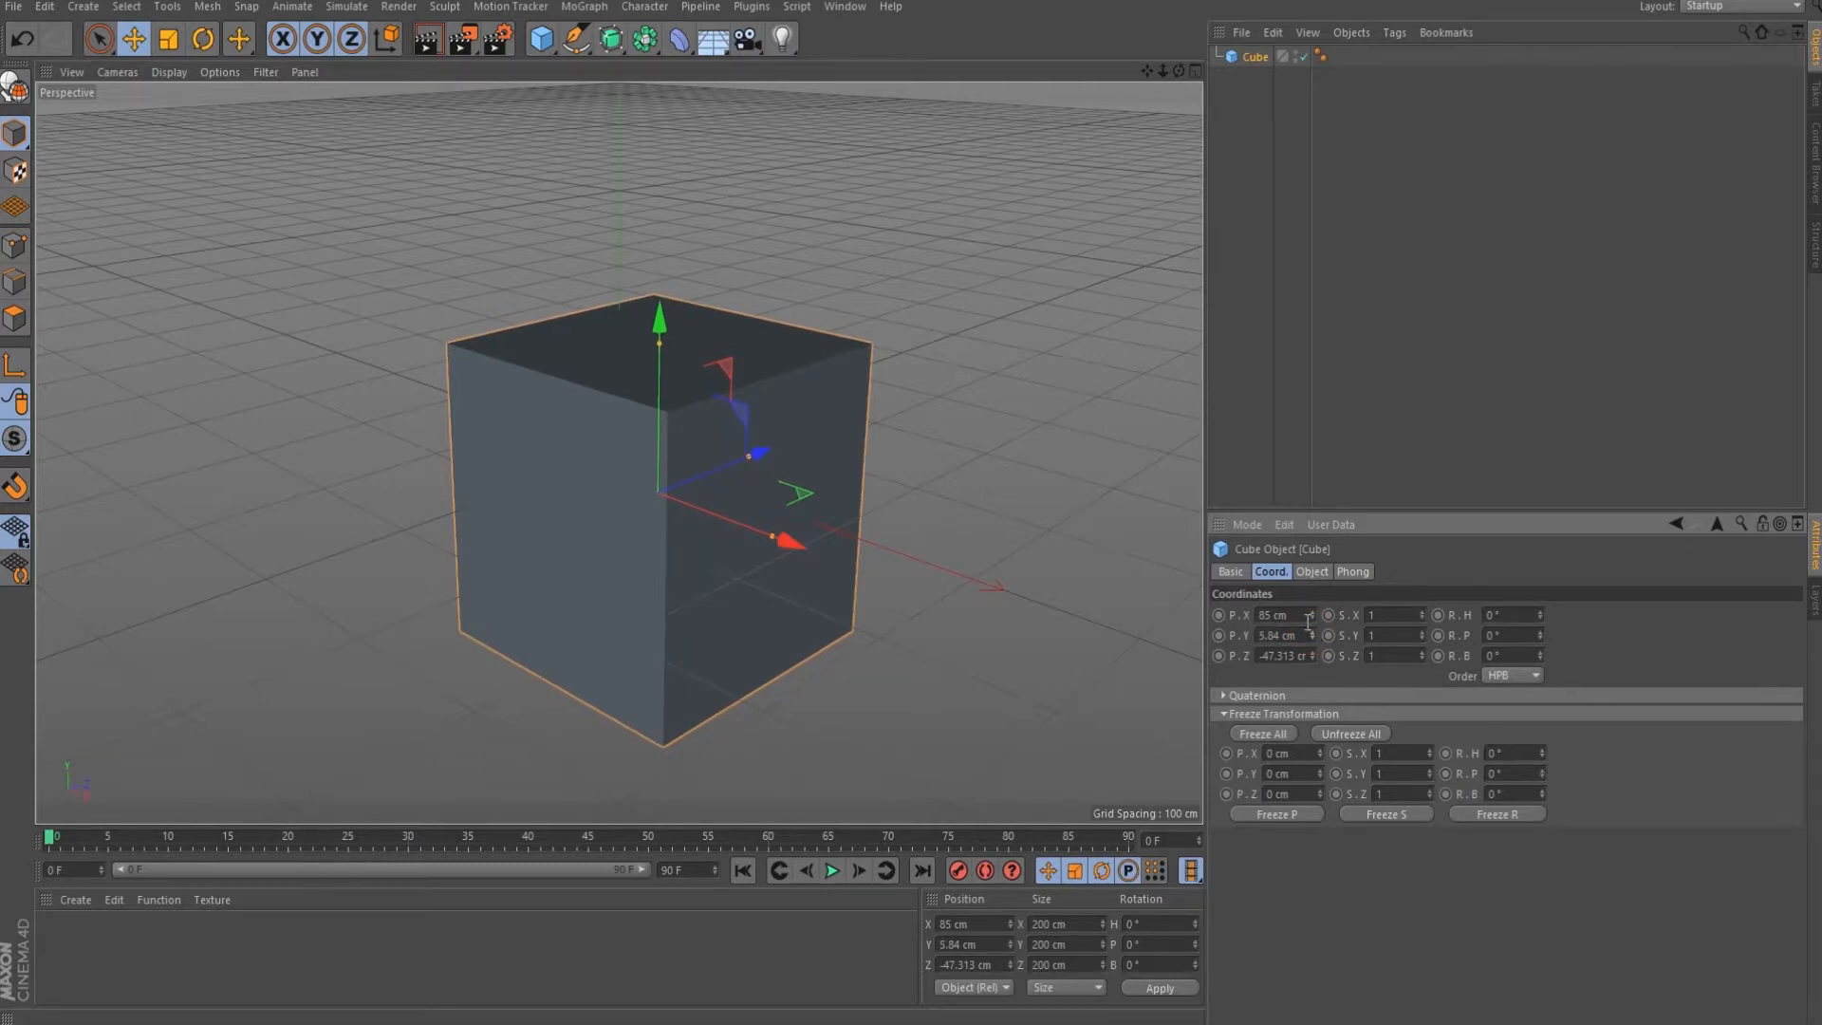
{"action": "left_click", "coordinate": [1312, 612]}
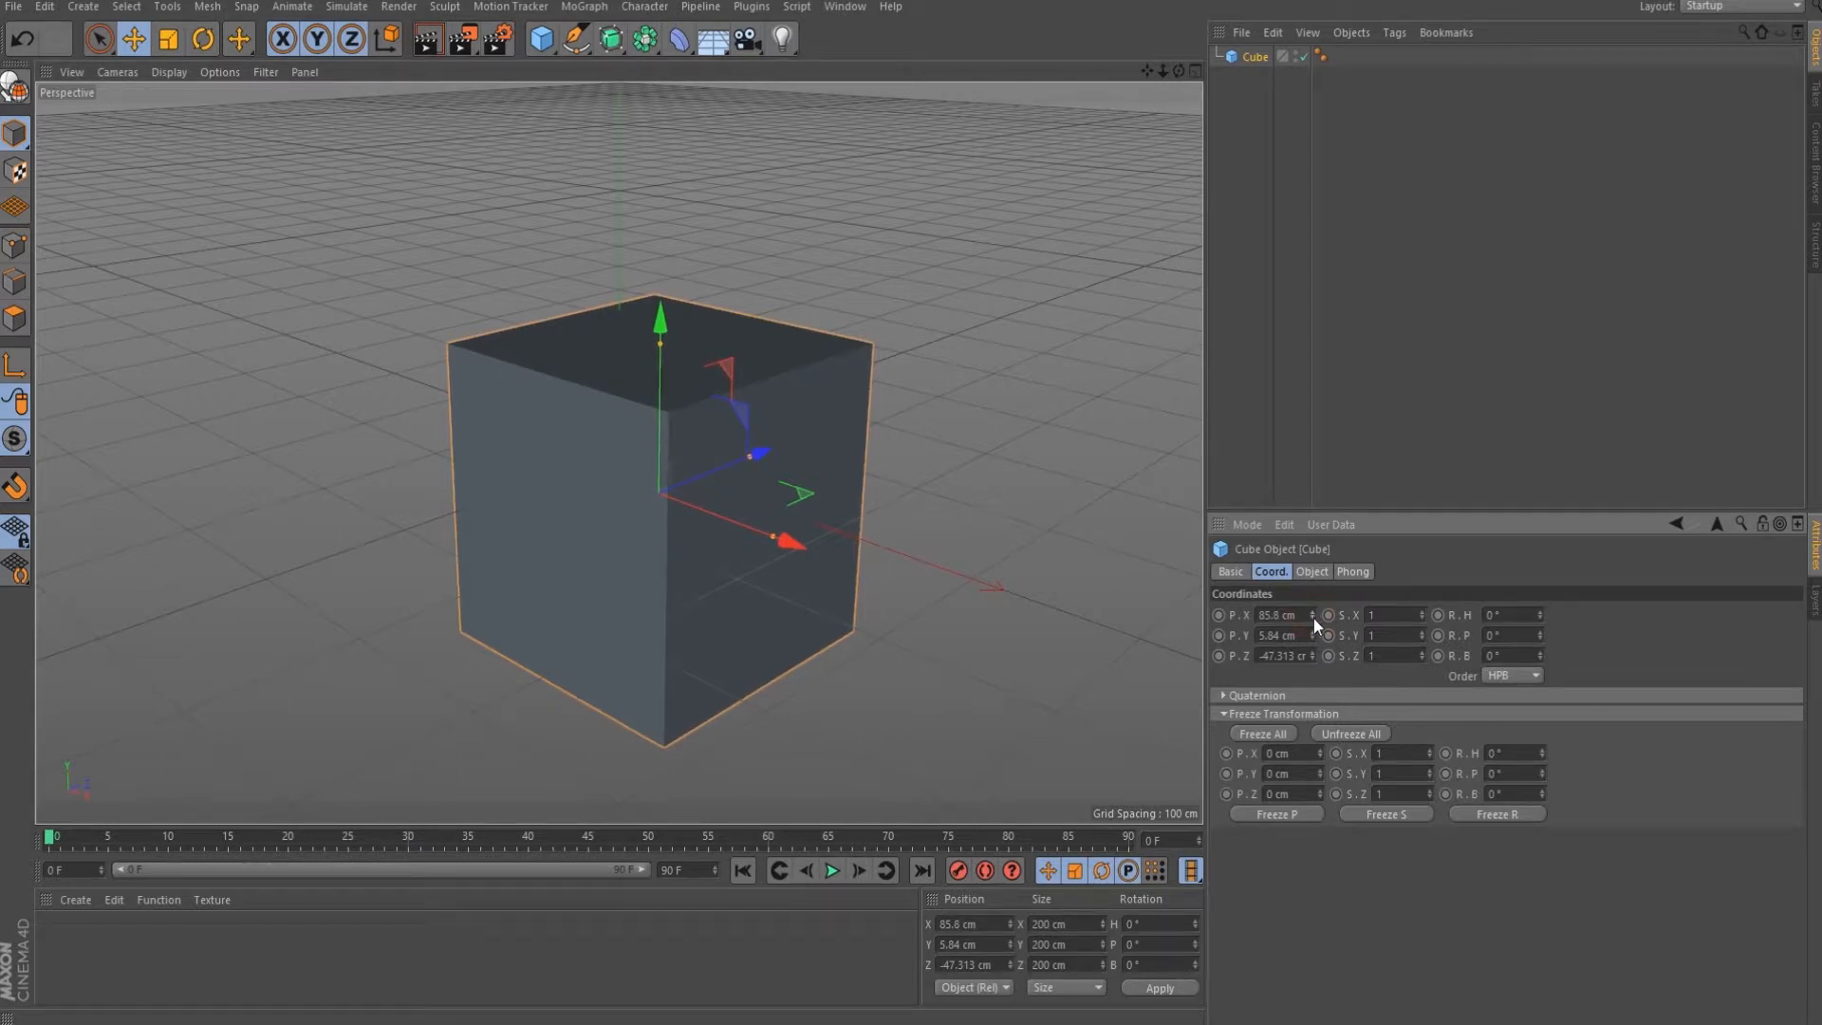
{"action": "left_click", "coordinate": [1312, 618], "text": "alt"}
{"action": "left_click", "coordinate": [1313, 618], "text": "alt"}
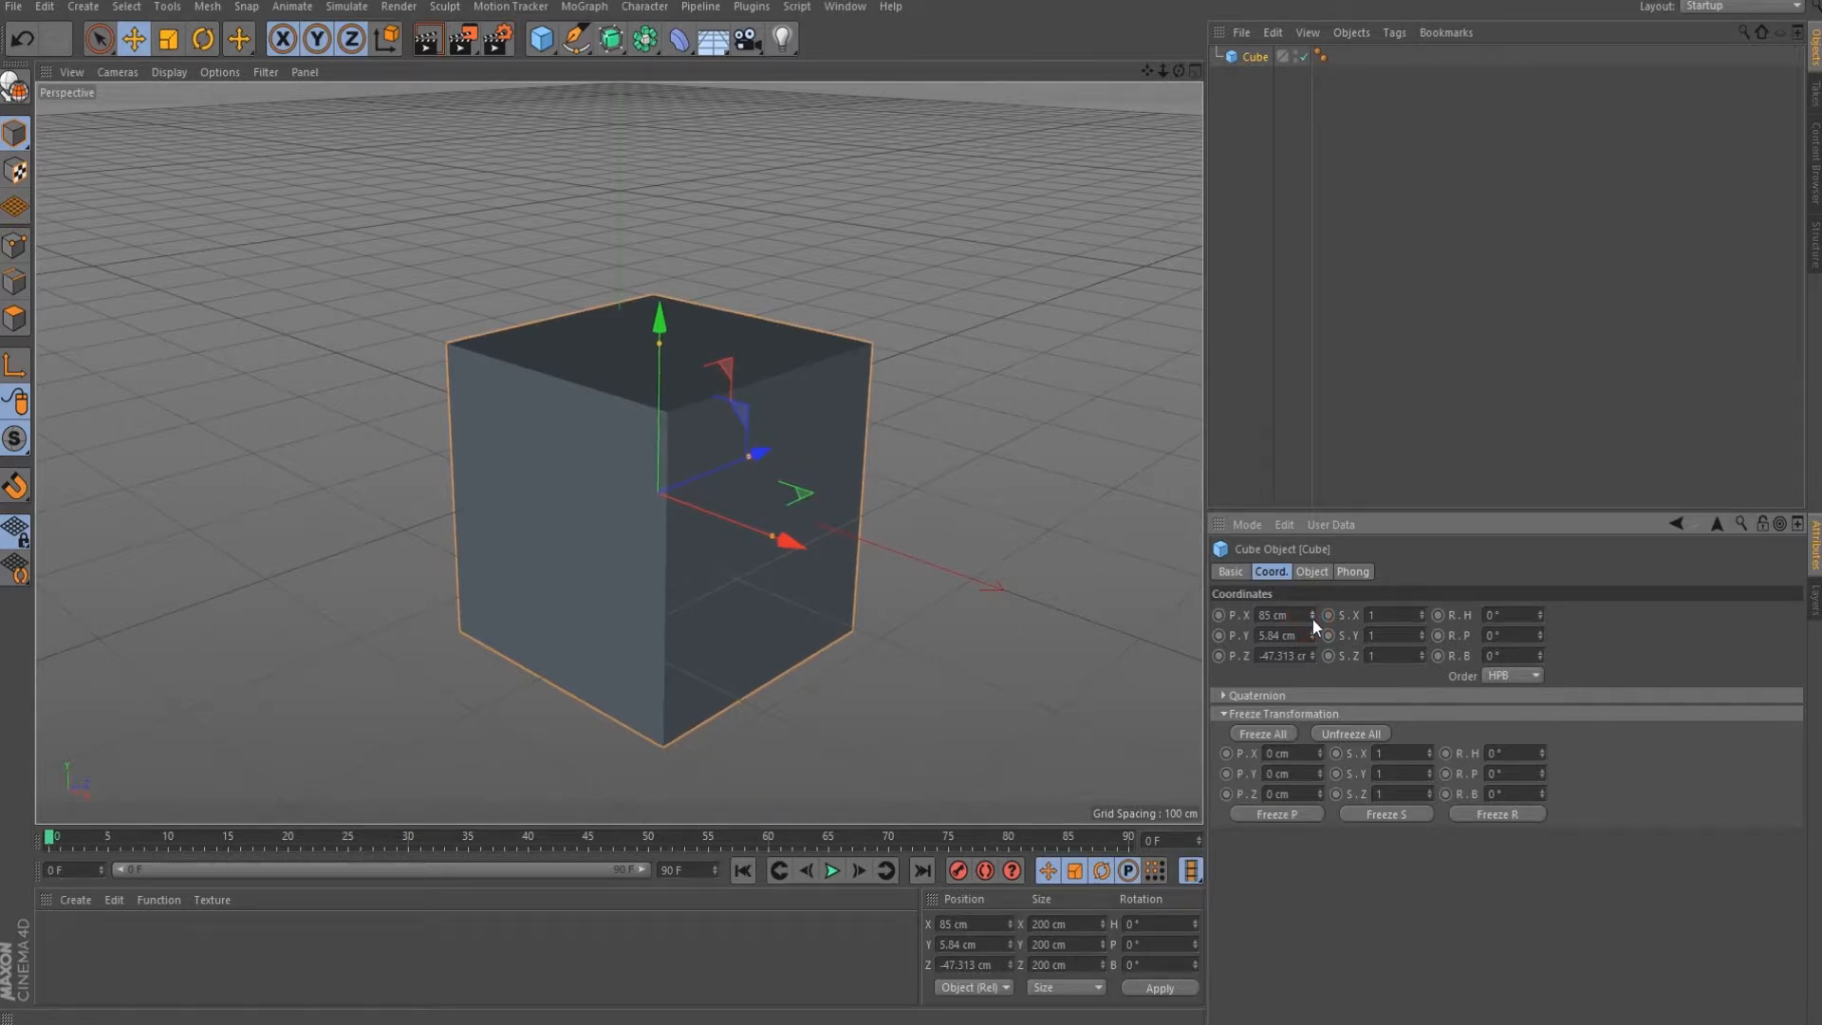
{"action": "left_click", "coordinate": [1312, 614]}
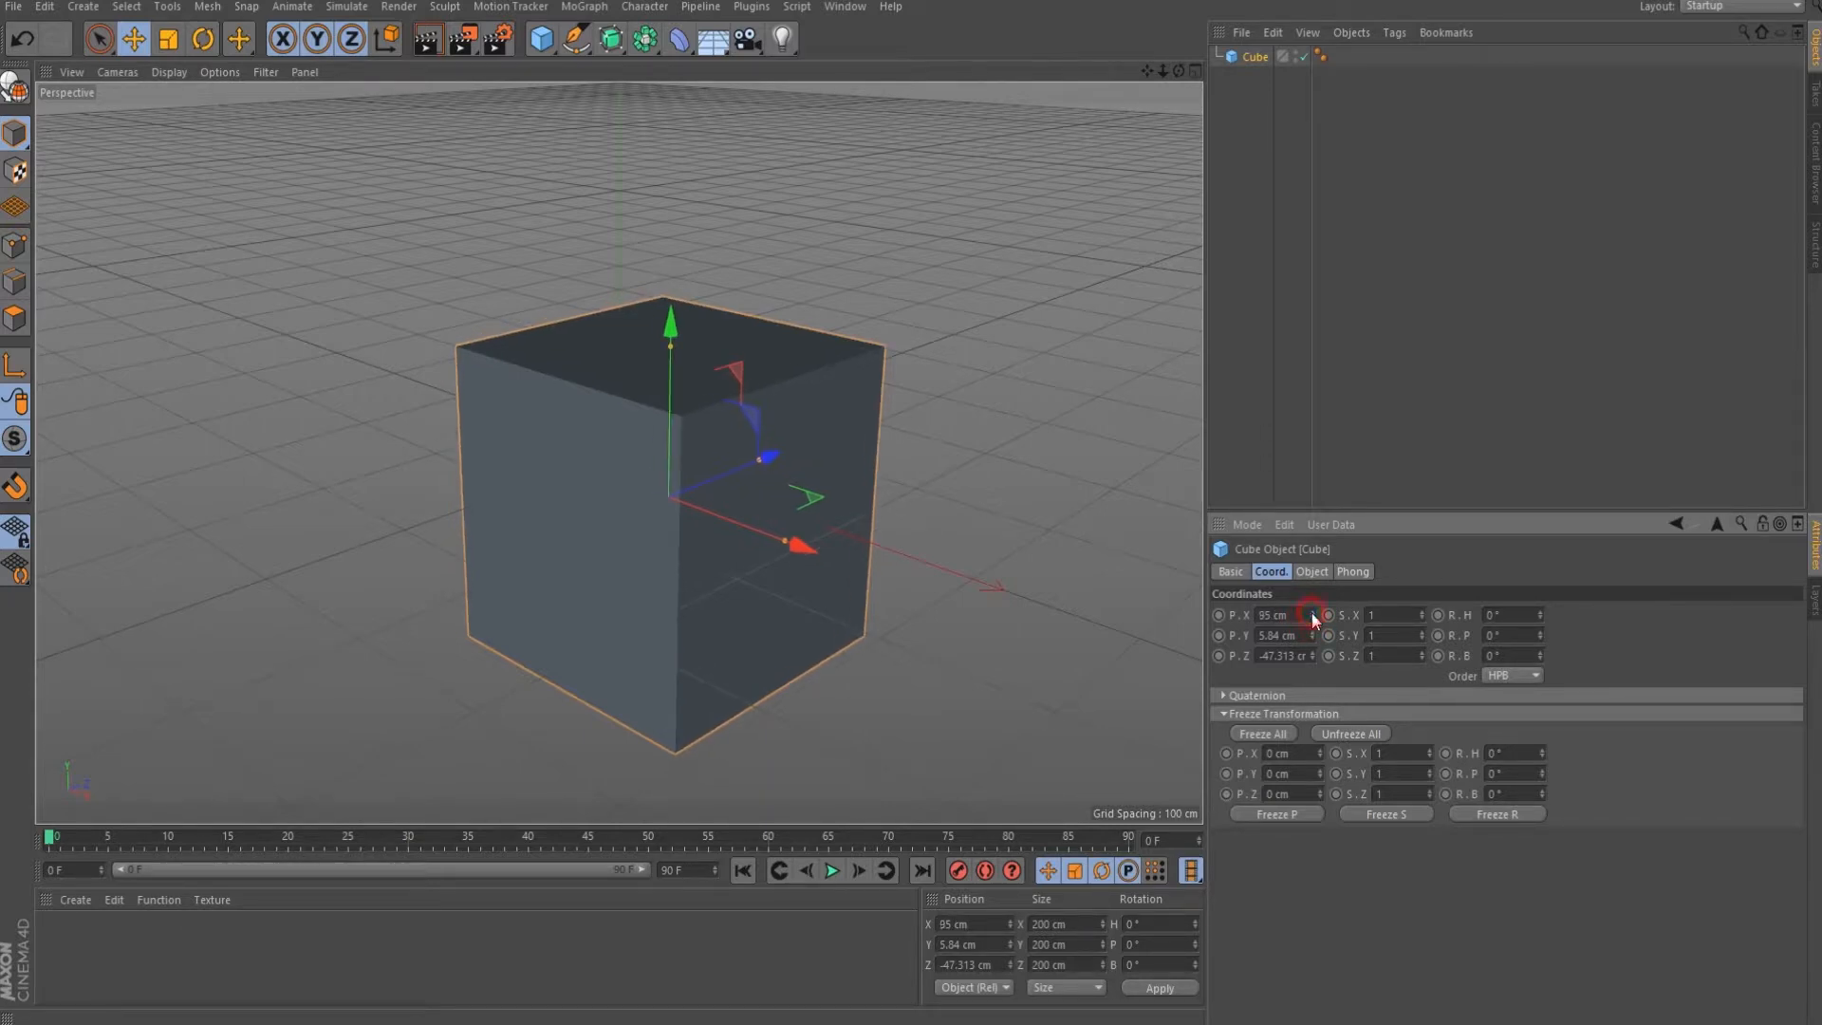
{"action": "left_click", "coordinate": [1312, 613], "text": "shift"}
{"action": "left_click", "coordinate": [1313, 618], "text": "shift"}
{"action": "left_click", "coordinate": [1312, 618], "text": "shift"}
{"action": "left_click", "coordinate": [1313, 618], "text": "shift"}
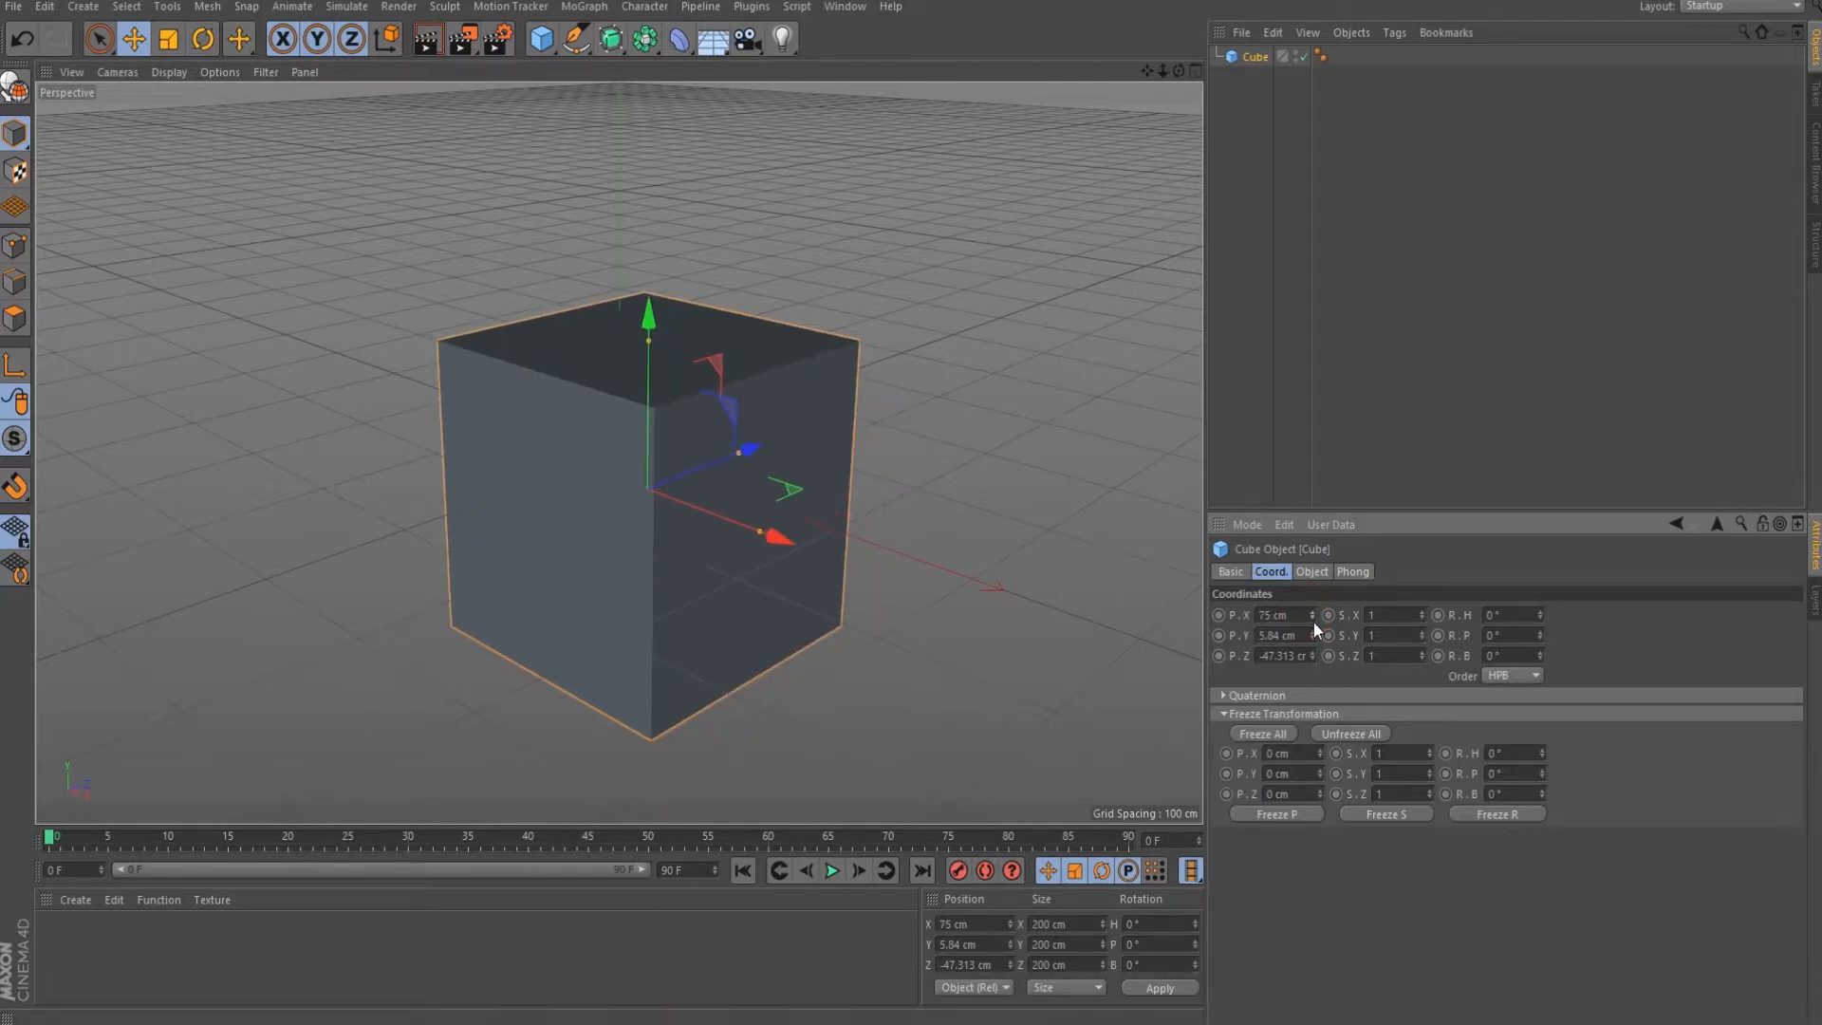
{"action": "mouse_move", "coordinate": [1313, 613]}
{"action": "left_mouse_down"}
{"action": "mouse_move", "coordinate": [1313, 541]}
{"action": "mouse_move", "coordinate": [1310, 617]}
{"action": "left_mouse_up"}
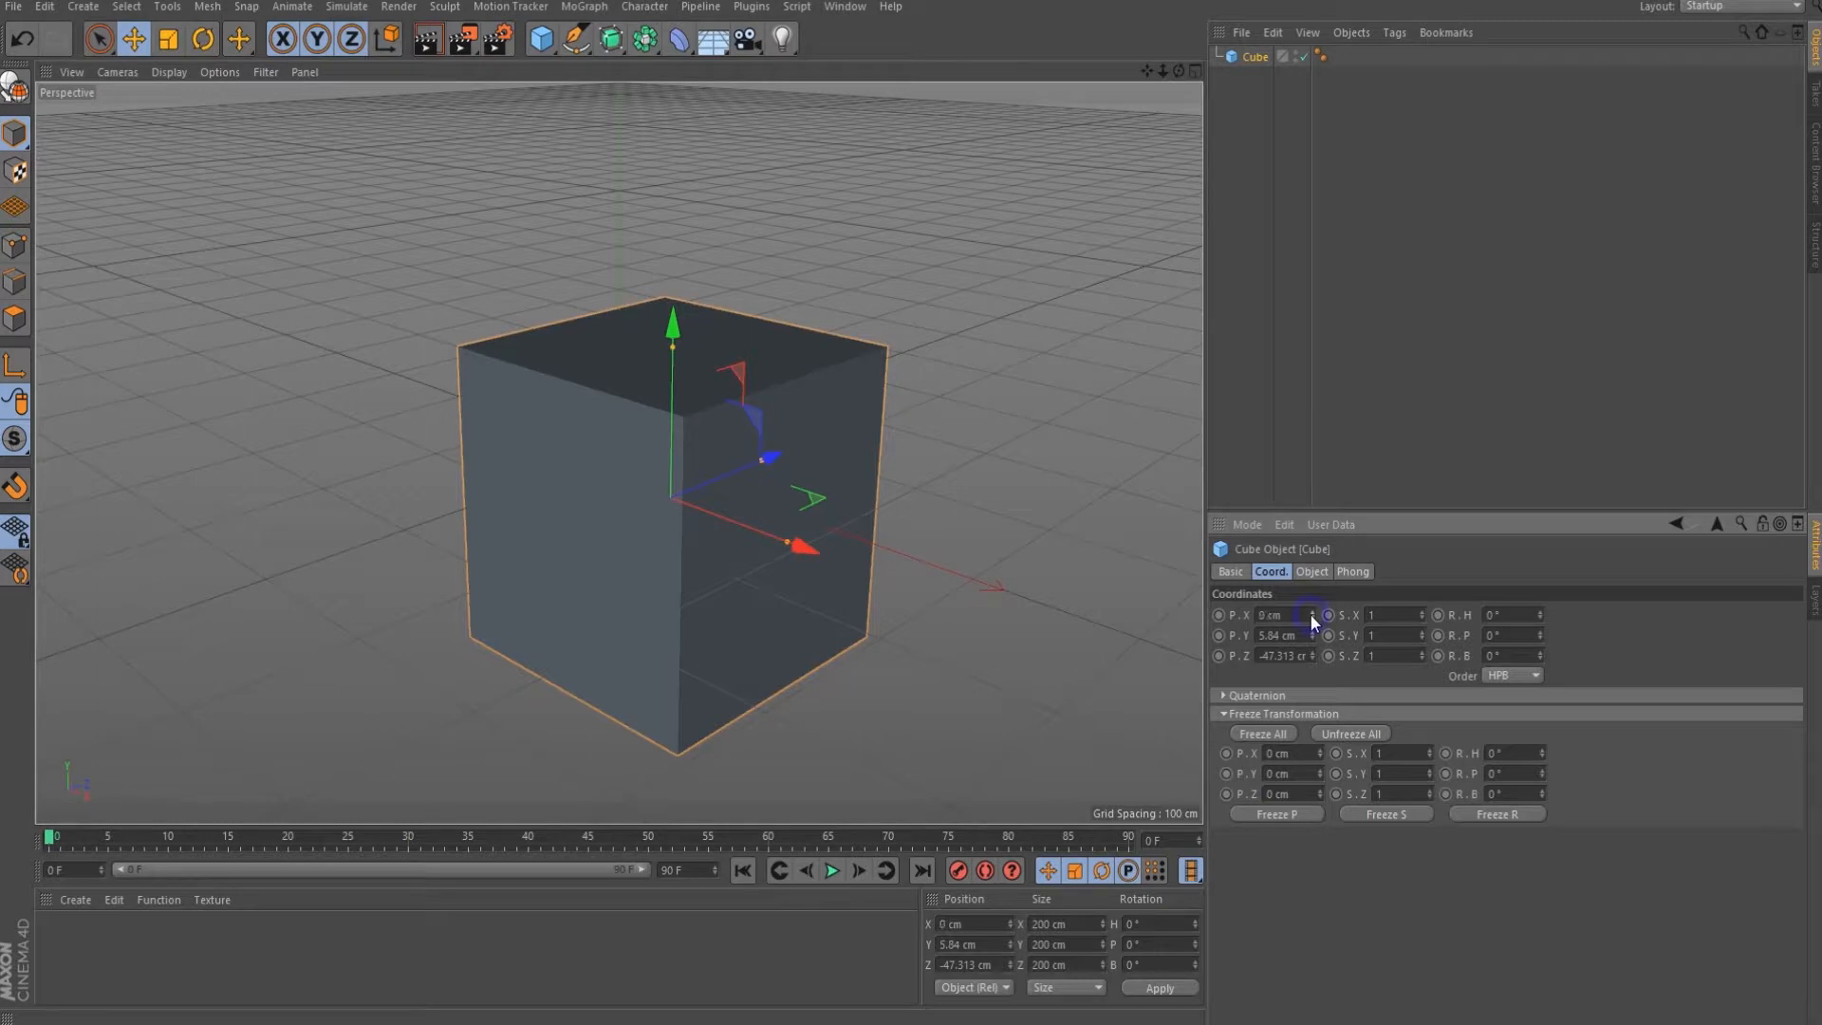
{"action": "right_click", "coordinate": [1310, 613]}
{"action": "right_click", "coordinate": [1314, 634]}
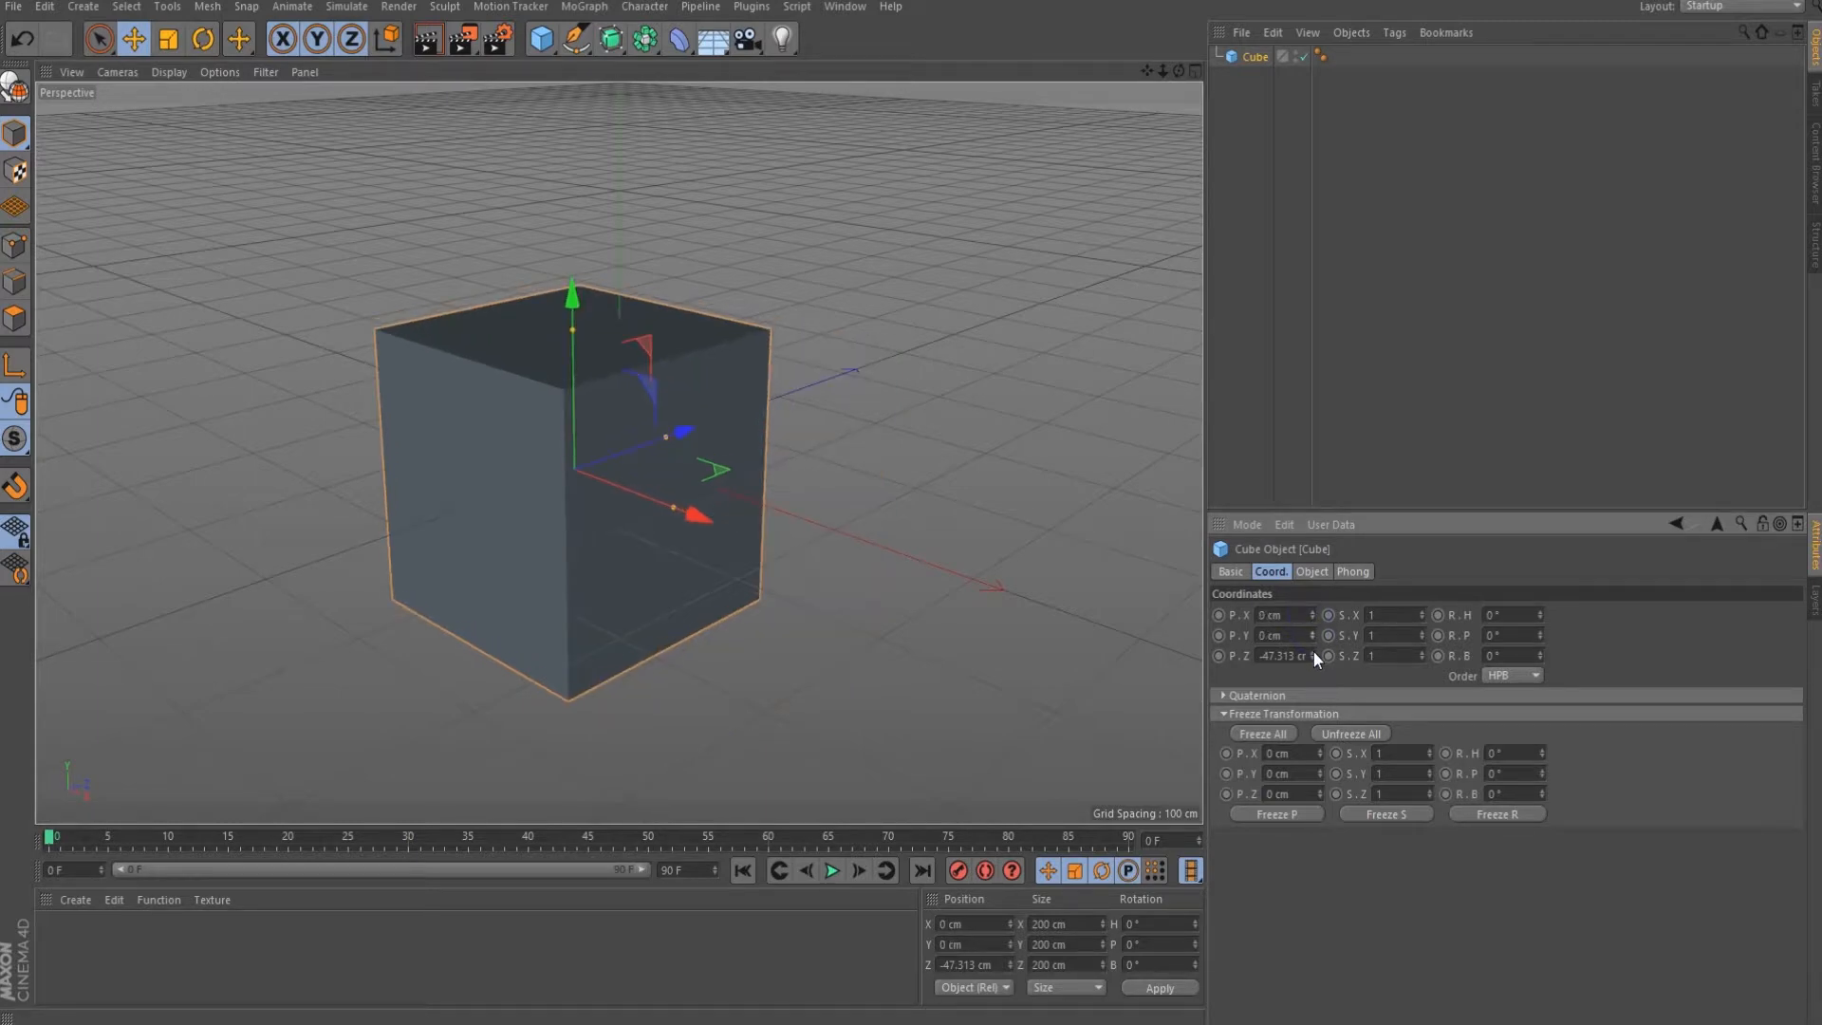
{"action": "right_click", "coordinate": [1313, 655]}
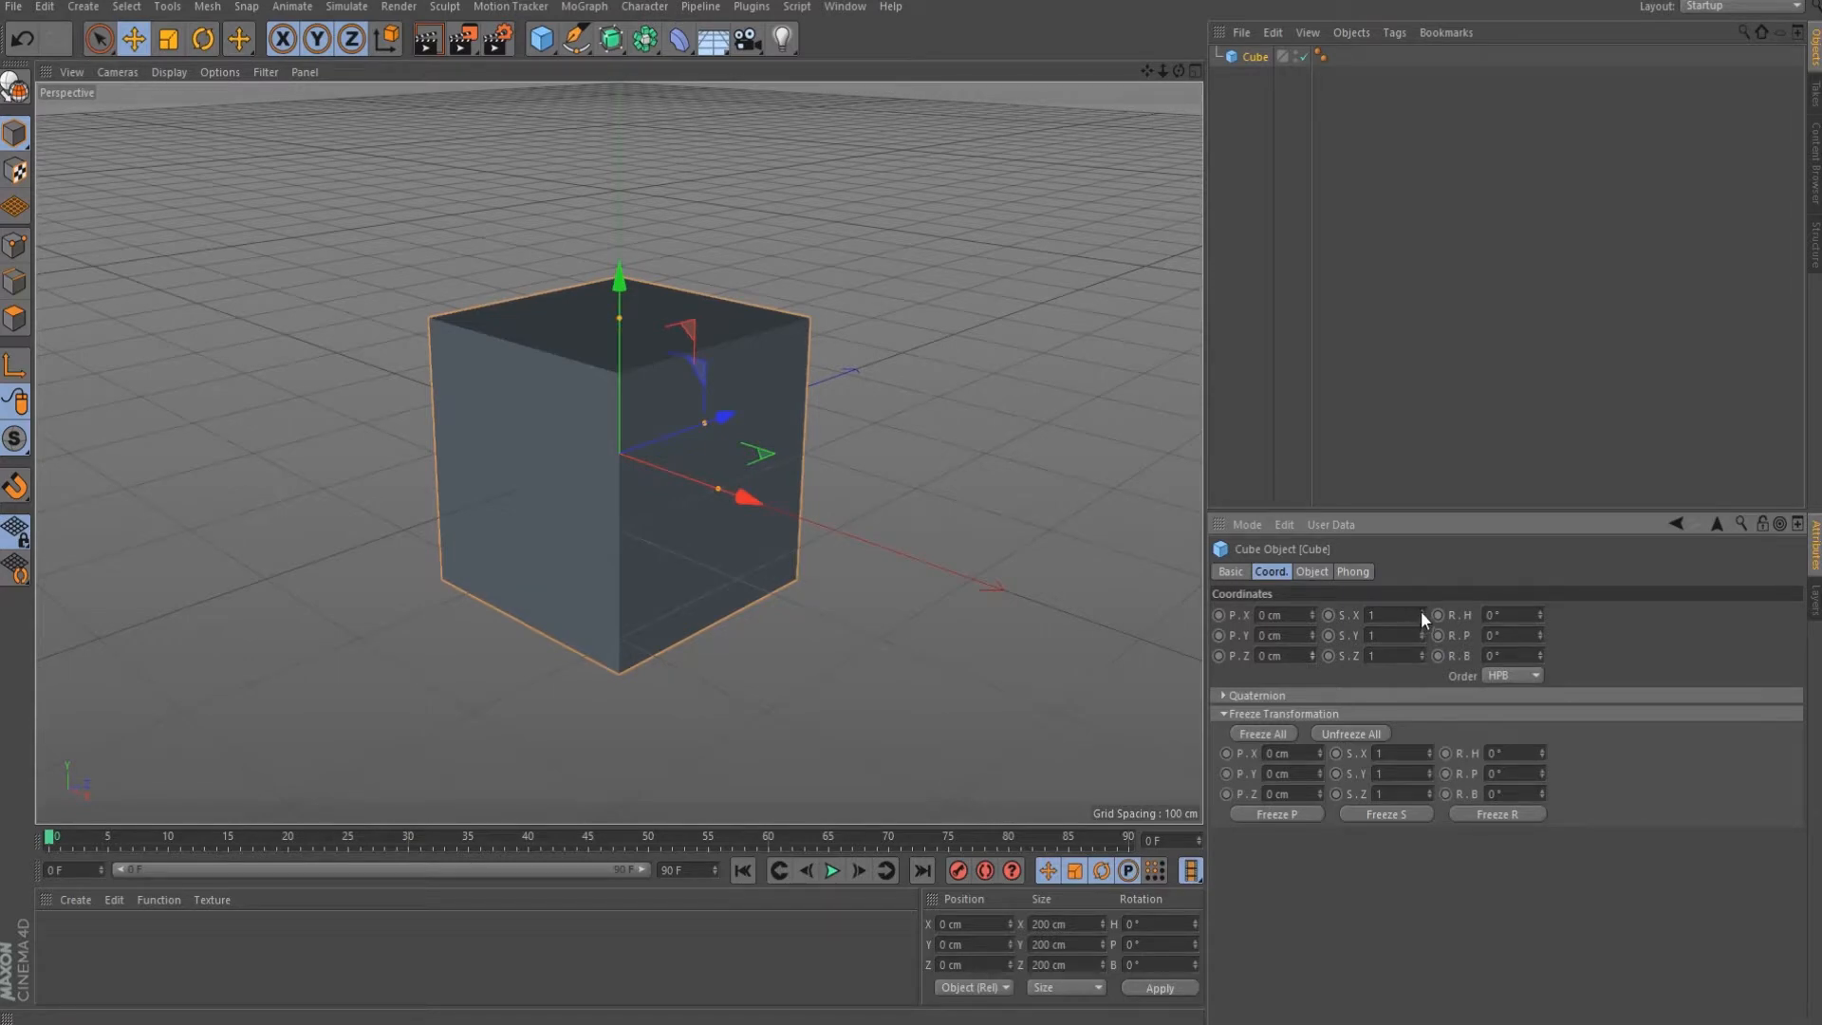
Drag the Coord. scale spinners so the cube reads 1.32 on X and 0.71 on Y.
{"action": "left_click_drag", "start_coordinate": [1425, 612], "coordinate": [1421, 658]}
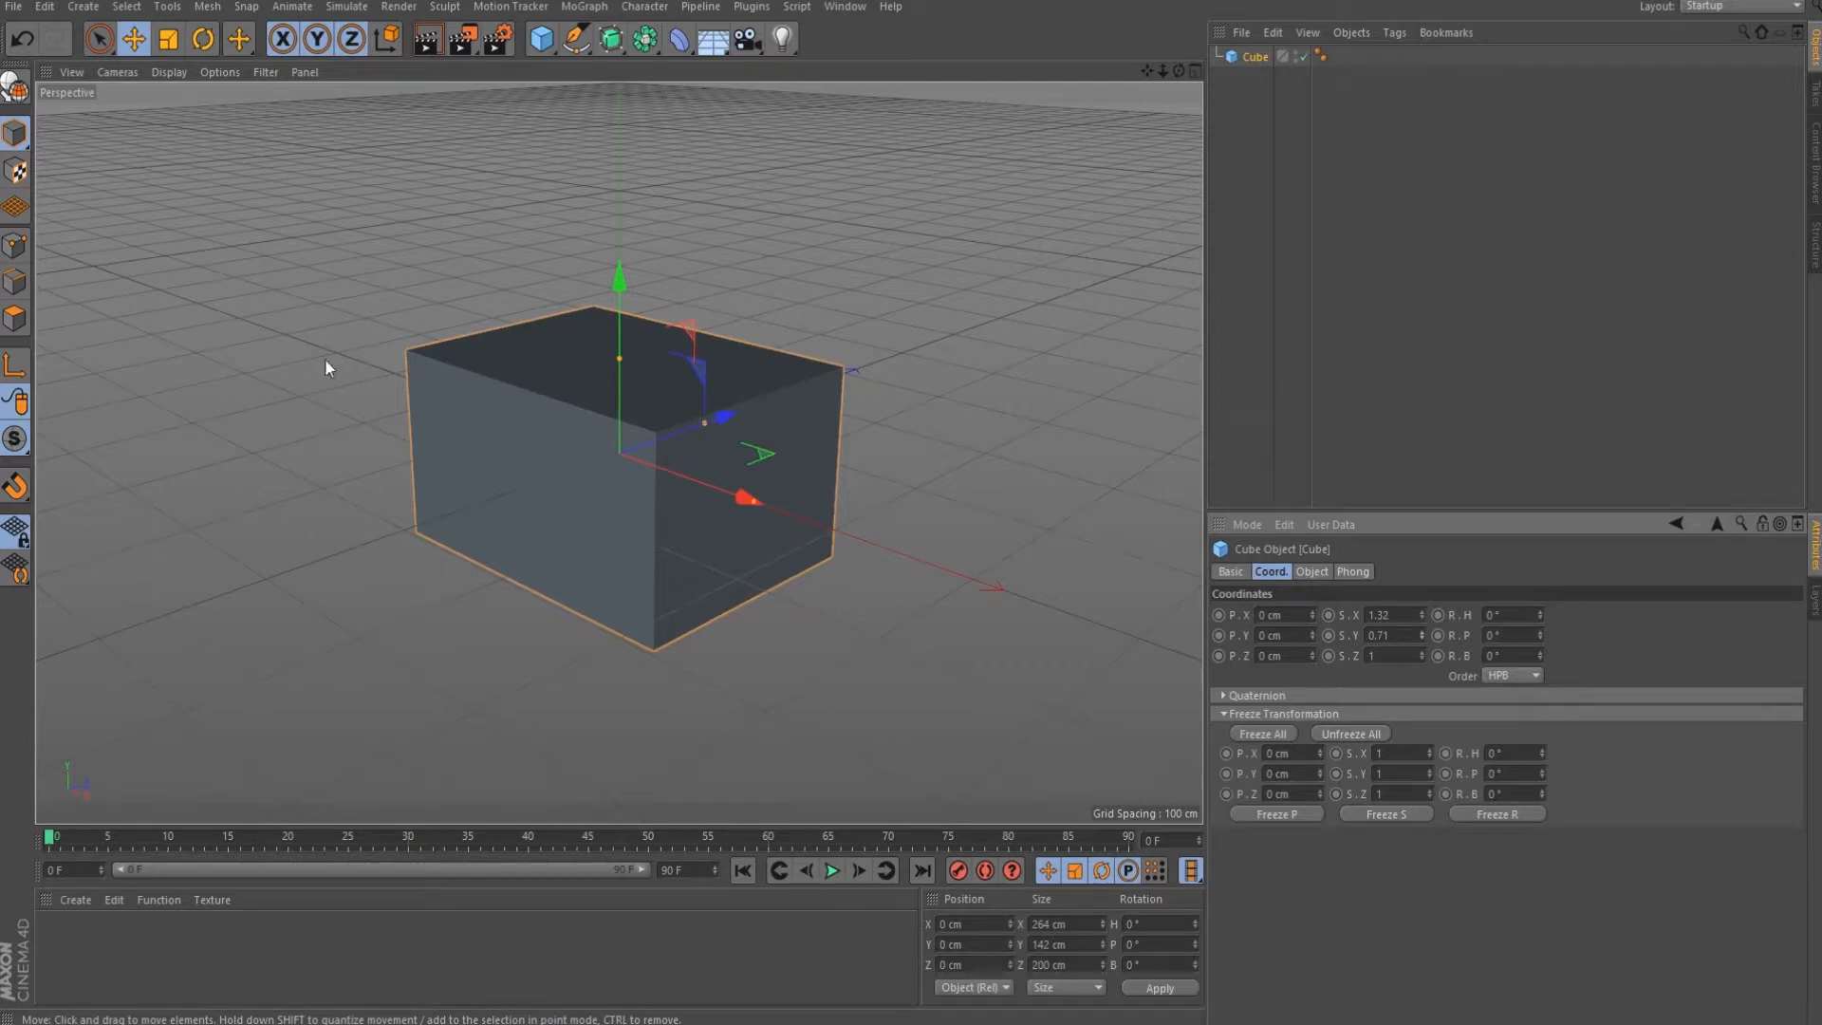
Switch to Model mode with the Scale tool and resize the cube by dragging in the viewport.
{"action": "left_click", "coordinate": [12, 140]}
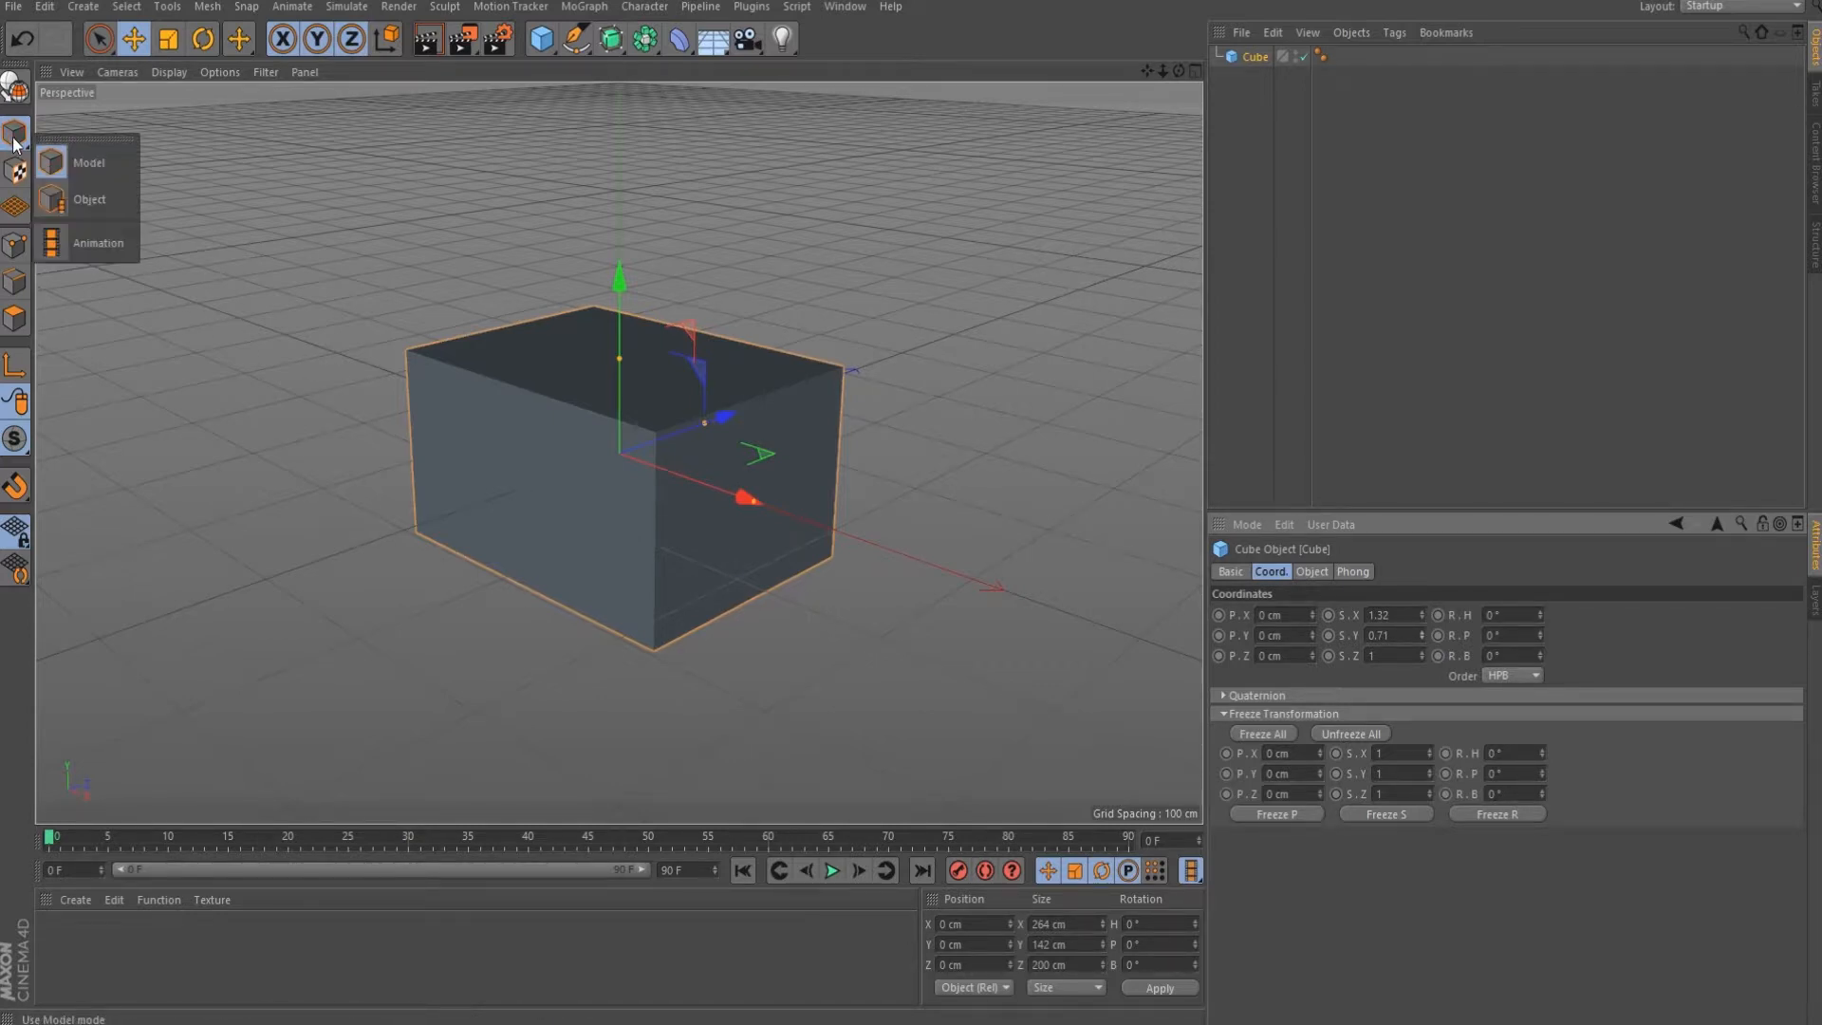
{"action": "left_click", "coordinate": [78, 163]}
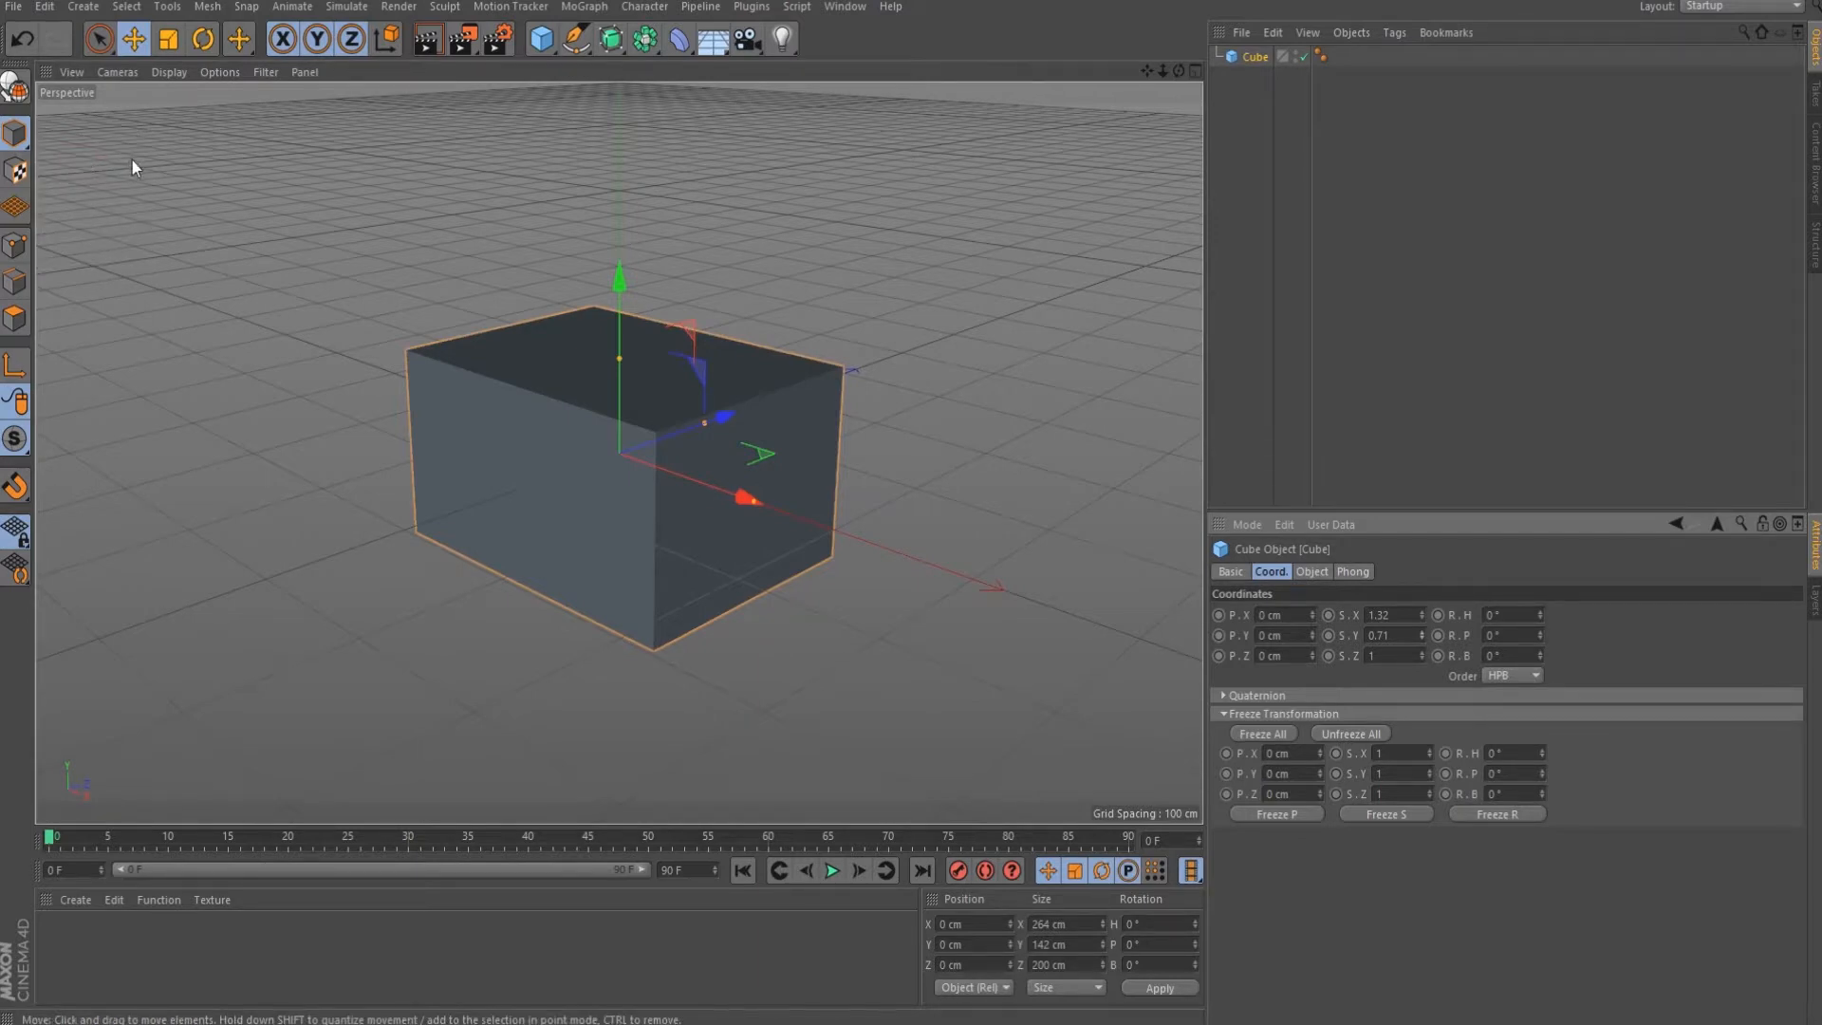
{"action": "left_click", "coordinate": [168, 38]}
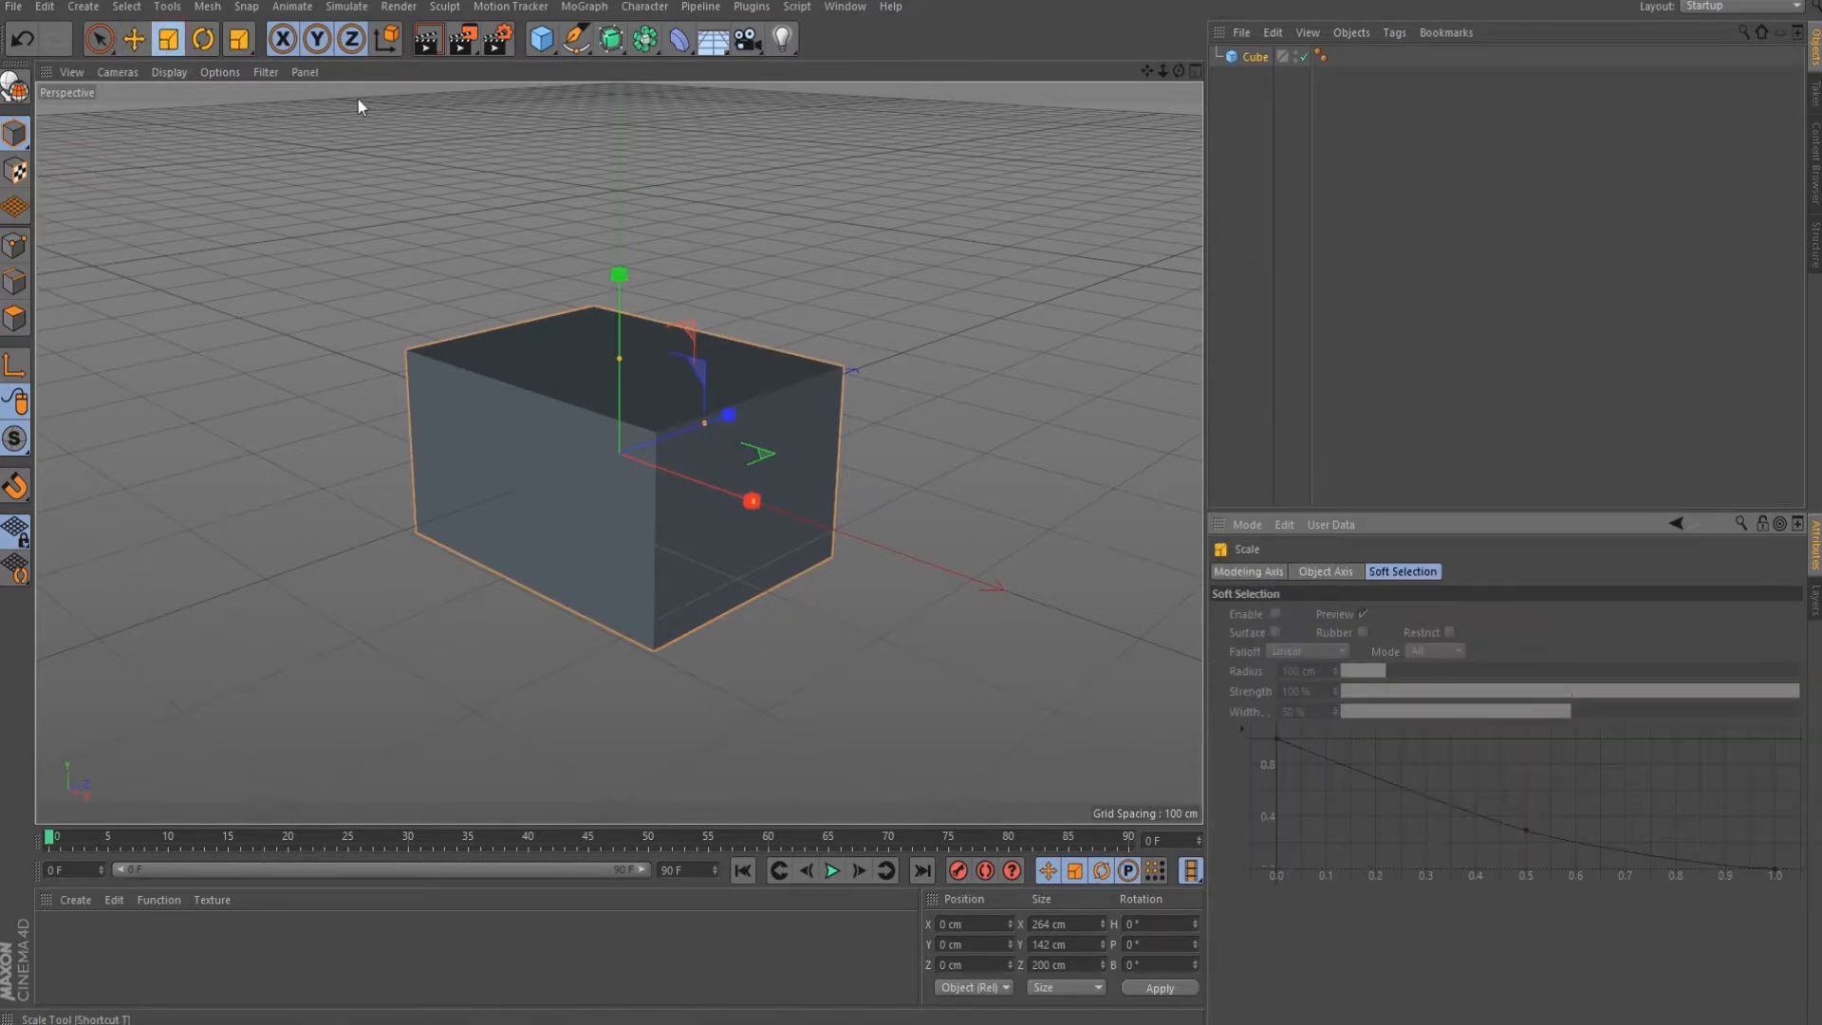
{"action": "left_click", "coordinate": [1244, 55]}
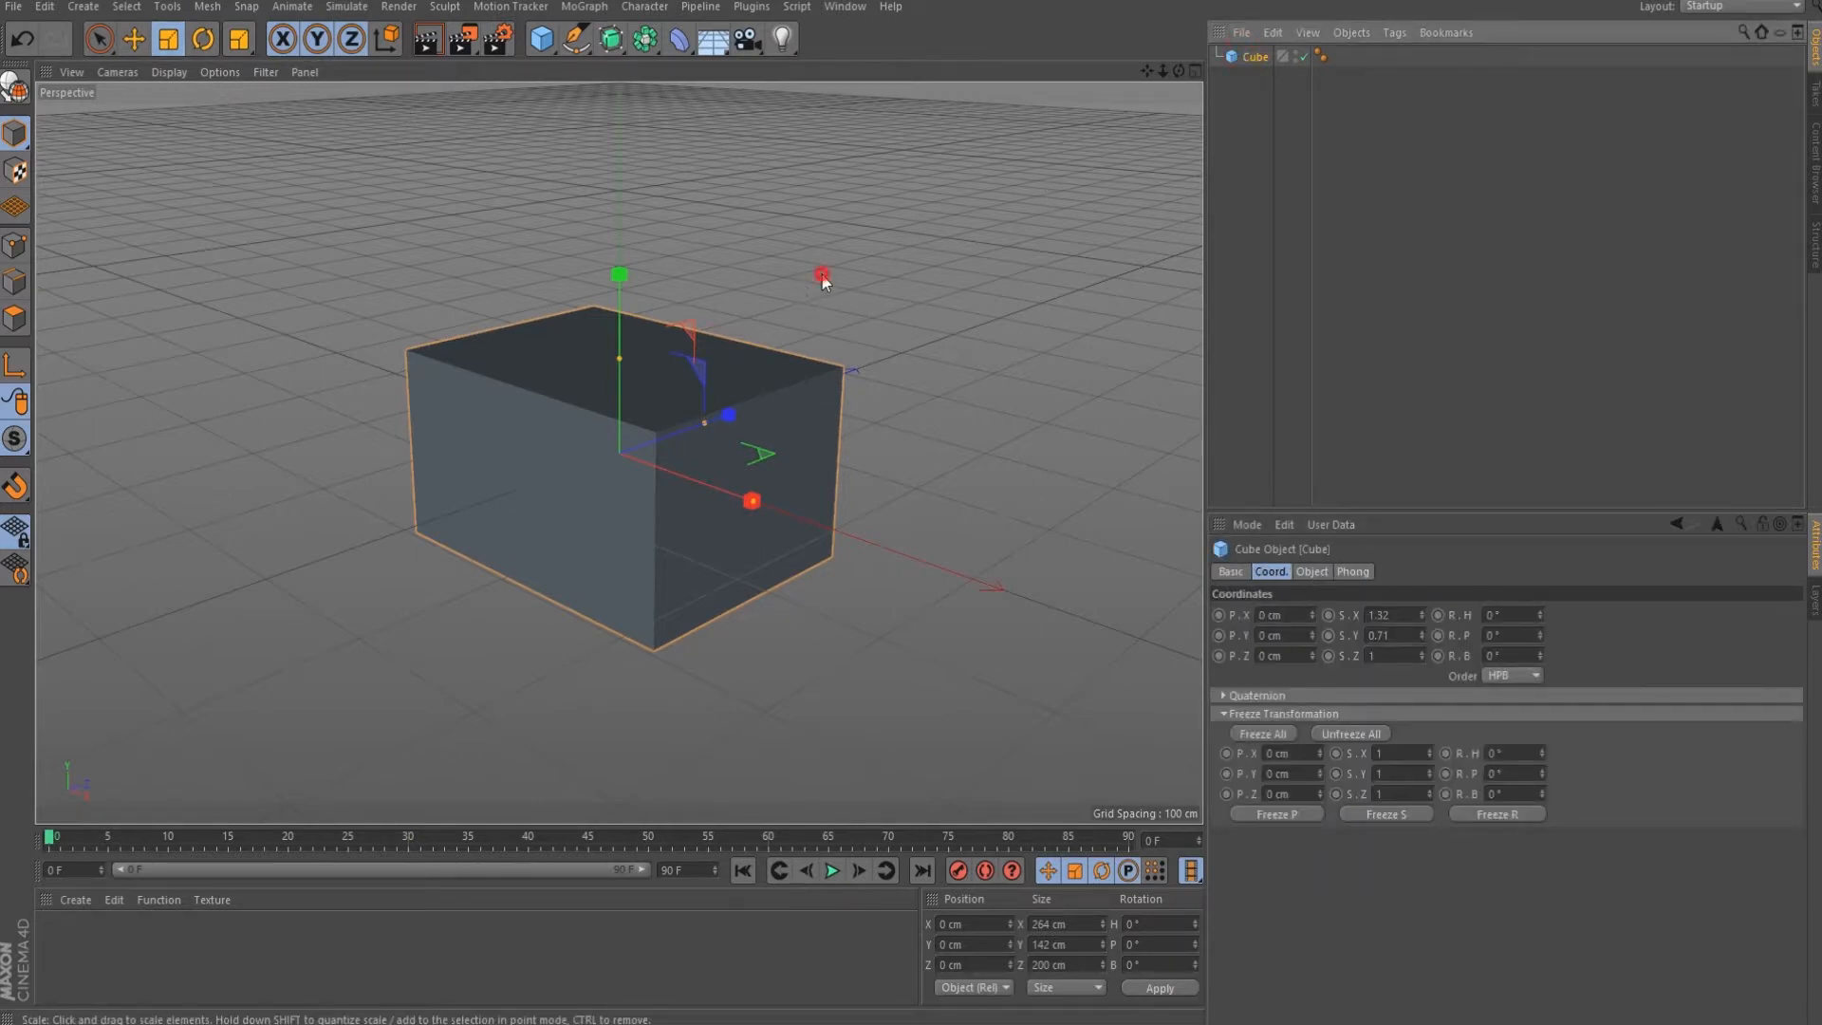
{"action": "mouse_move", "coordinate": [789, 310]}
{"action": "left_mouse_down"}
{"action": "mouse_move", "coordinate": [771, 333]}
{"action": "mouse_move", "coordinate": [790, 321]}
{"action": "left_mouse_up"}
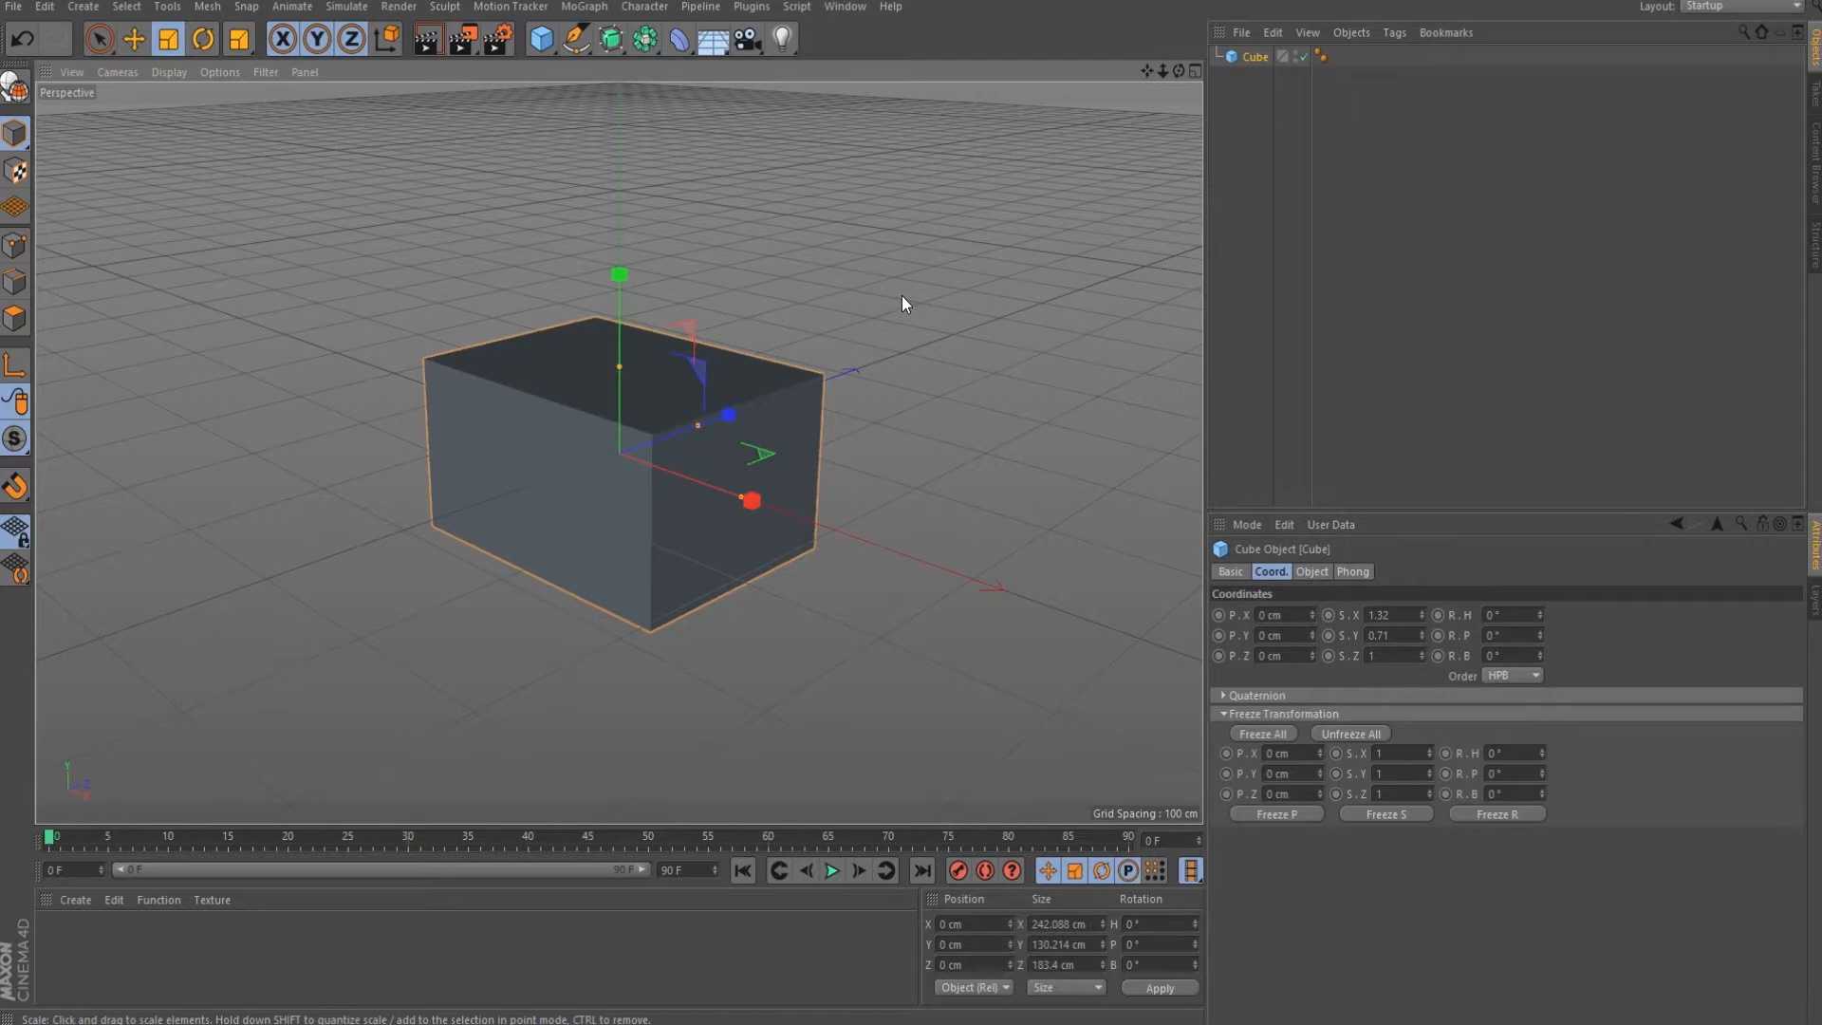
{"action": "left_click_drag", "start_coordinate": [886, 290], "coordinate": [968, 377]}
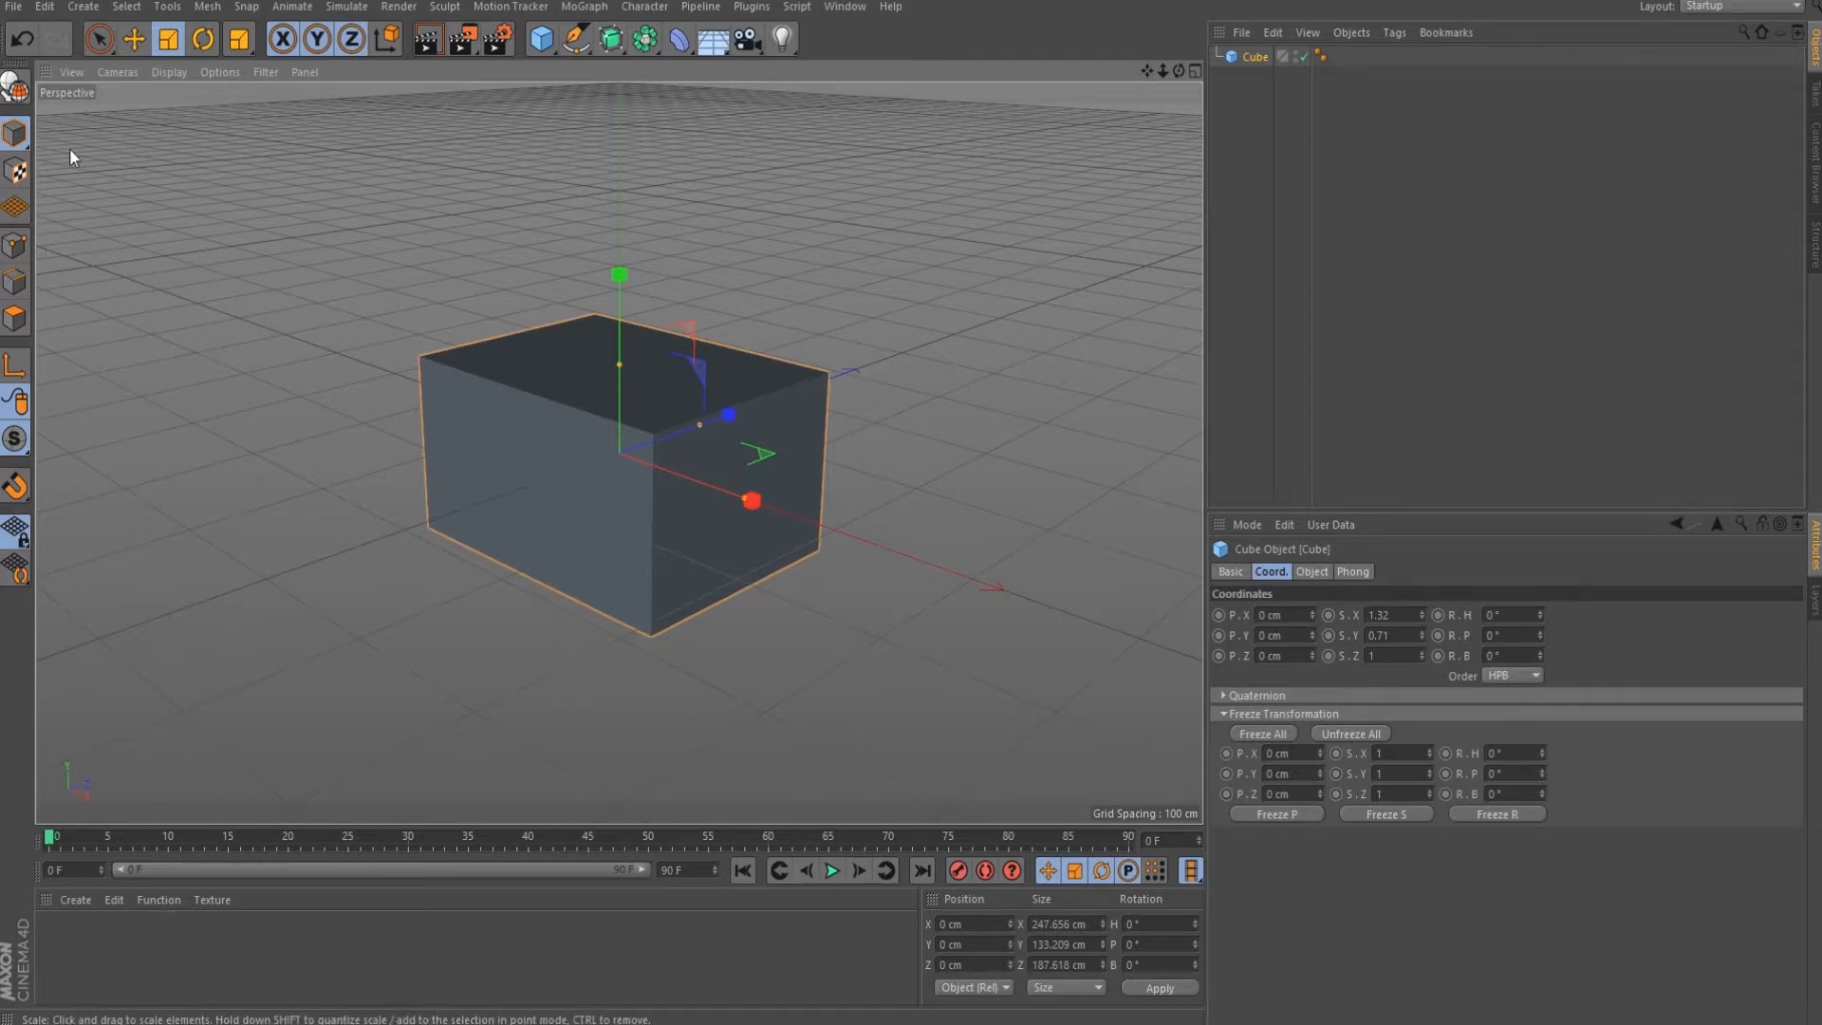
Switch to Object mode and scale the cube back slightly, to about 1.317, 0.709, 0.998.
{"action": "left_click", "coordinate": [12, 142]}
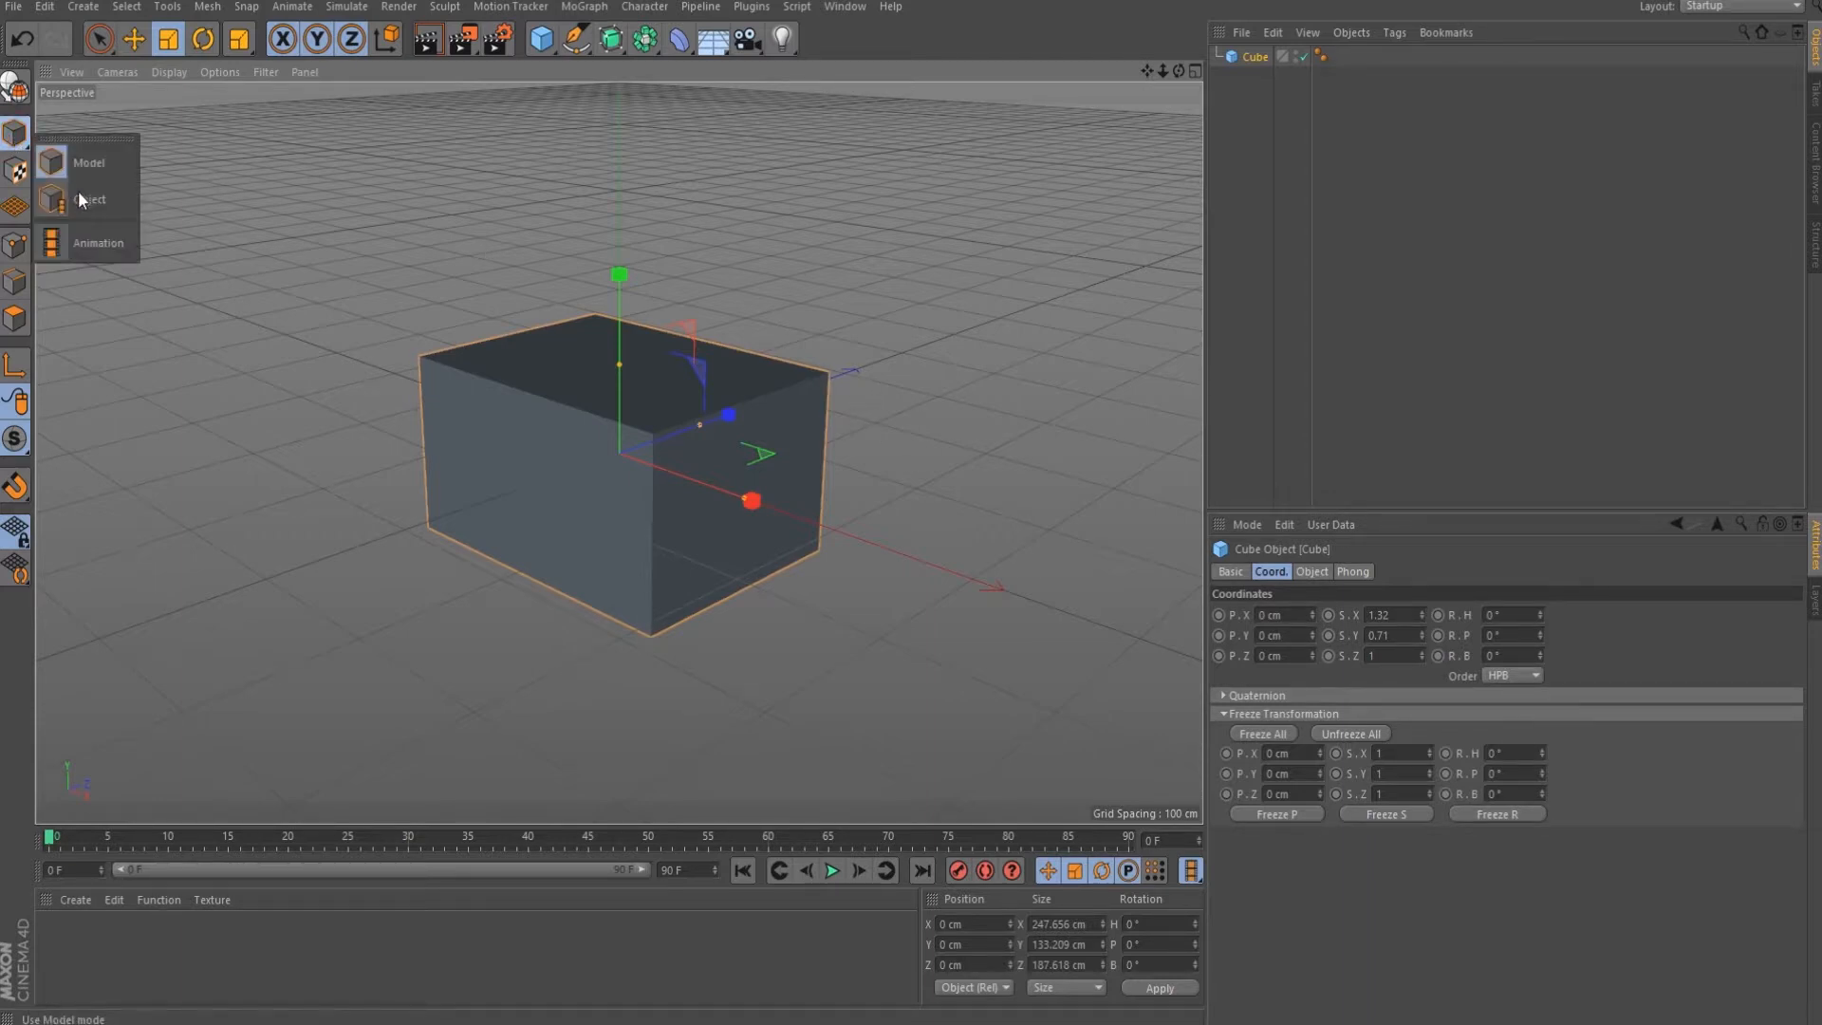
{"action": "left_click", "coordinate": [81, 199]}
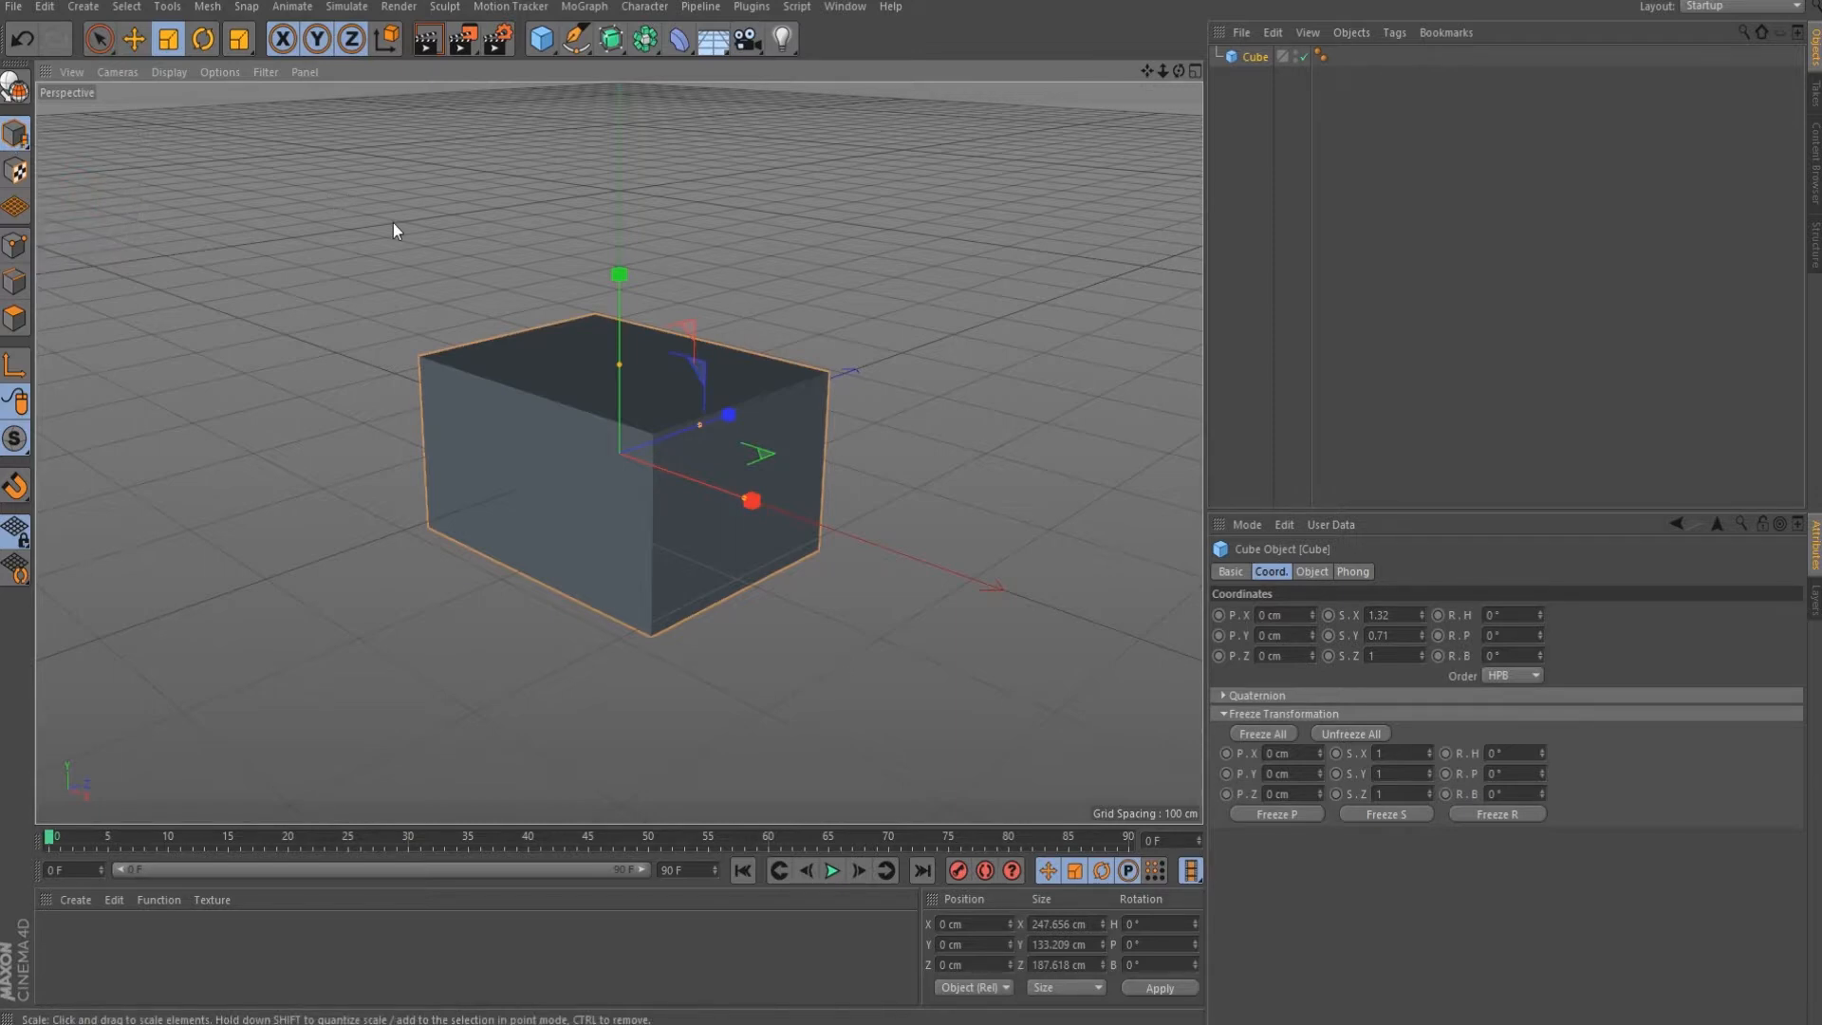
{"action": "left_click_drag", "start_coordinate": [909, 332], "coordinate": [949, 313]}
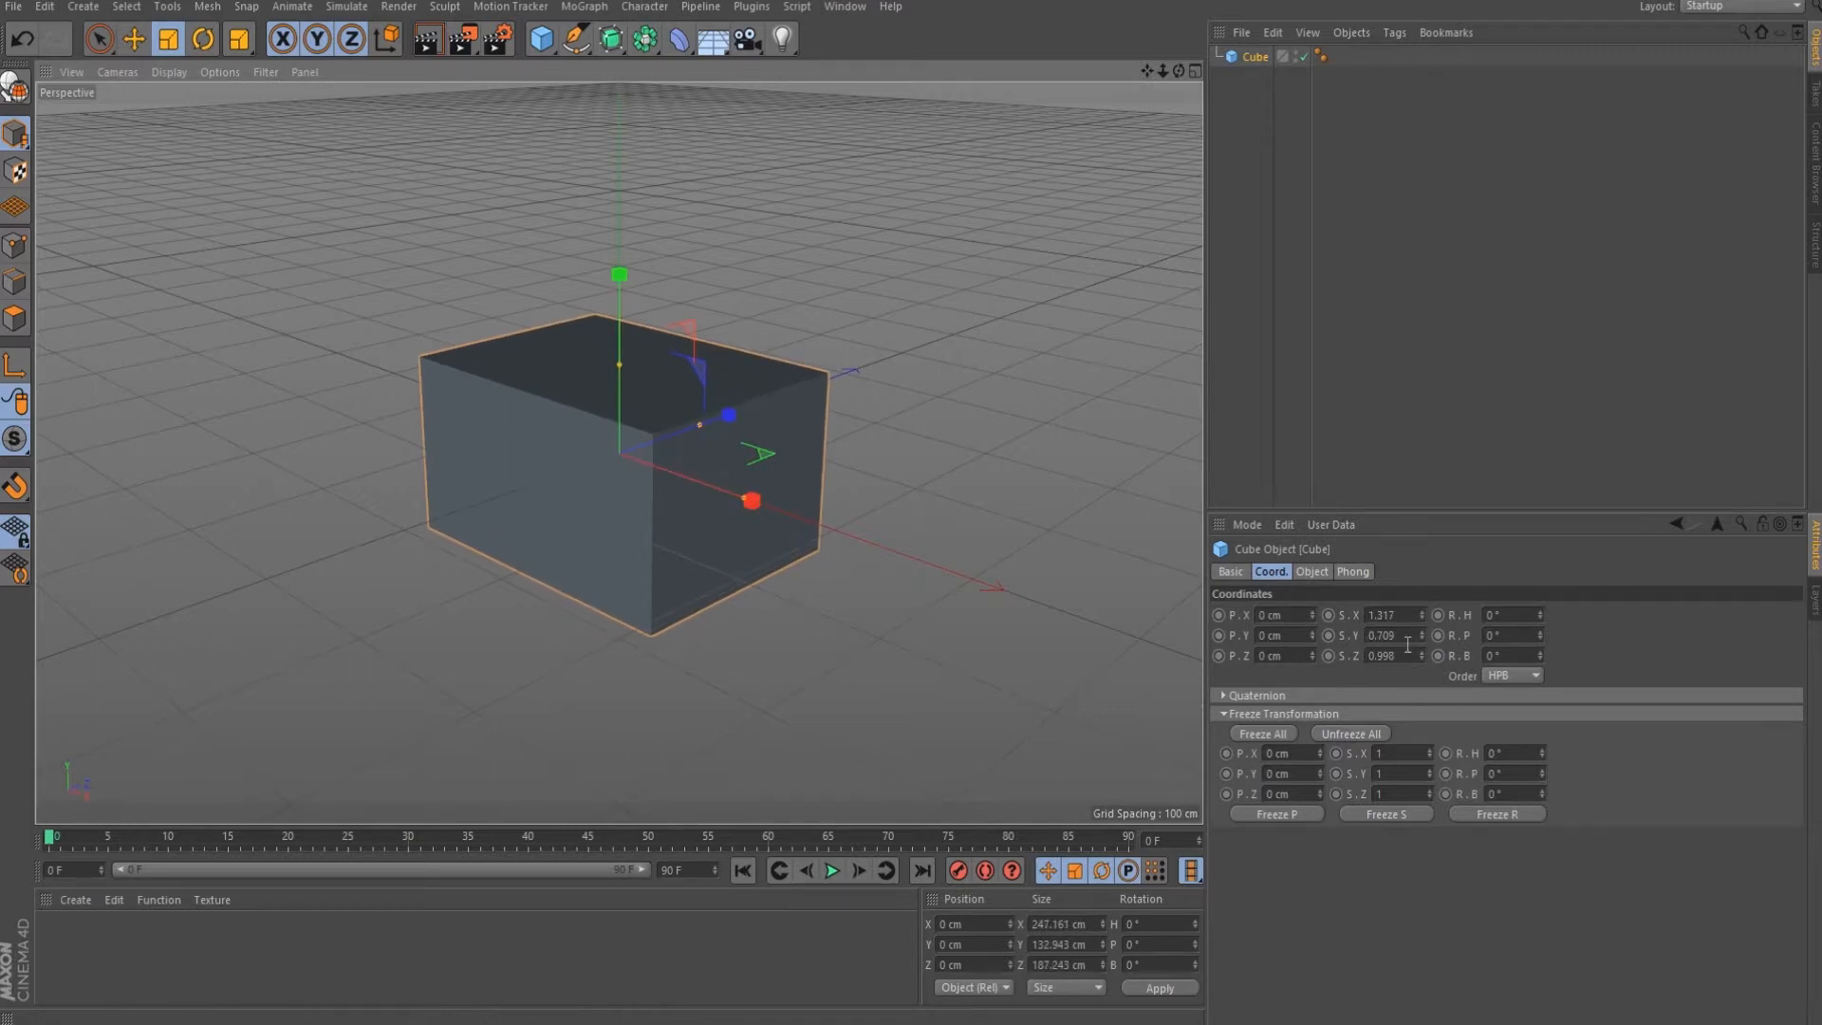
{"action": "left_click_drag", "start_coordinate": [16, 134], "coordinate": [78, 156]}
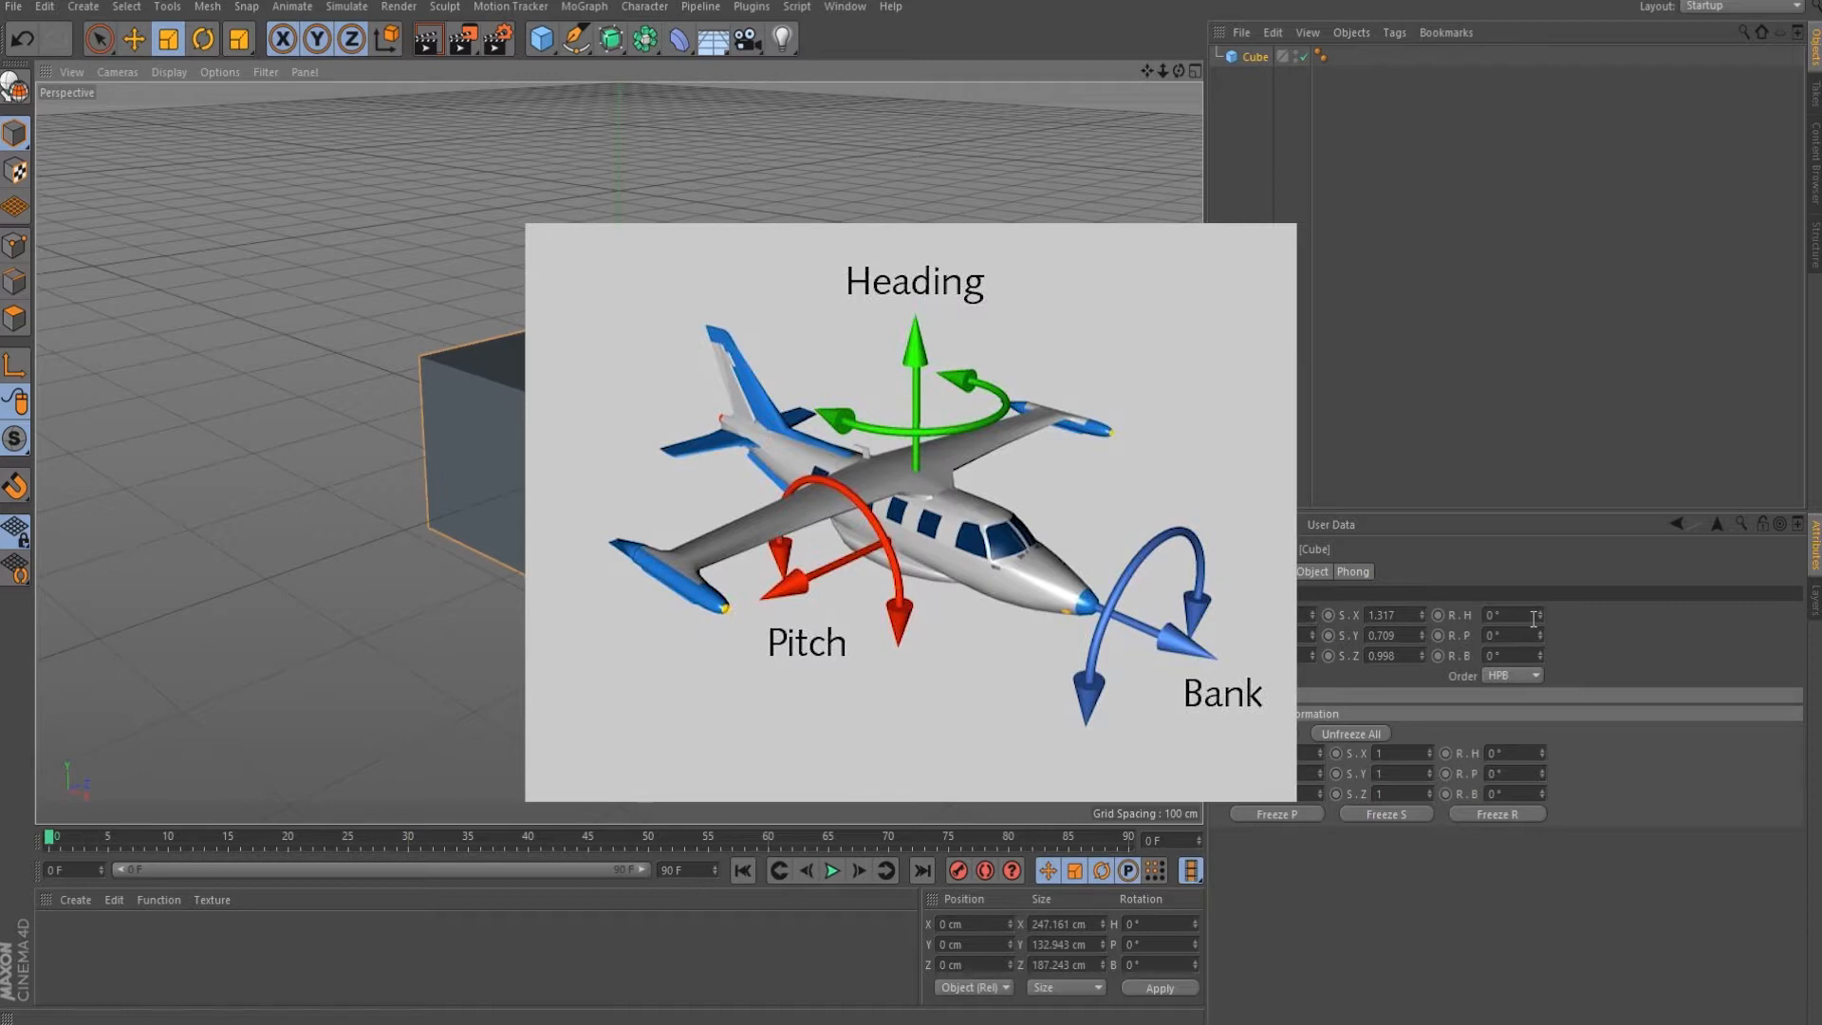
Rotate the cube to 21°, -9°, -3° and move it to -9, -11, 17 cm with the Coord. spinners.
{"action": "left_click_drag", "start_coordinate": [1539, 616], "coordinate": [1540, 660]}
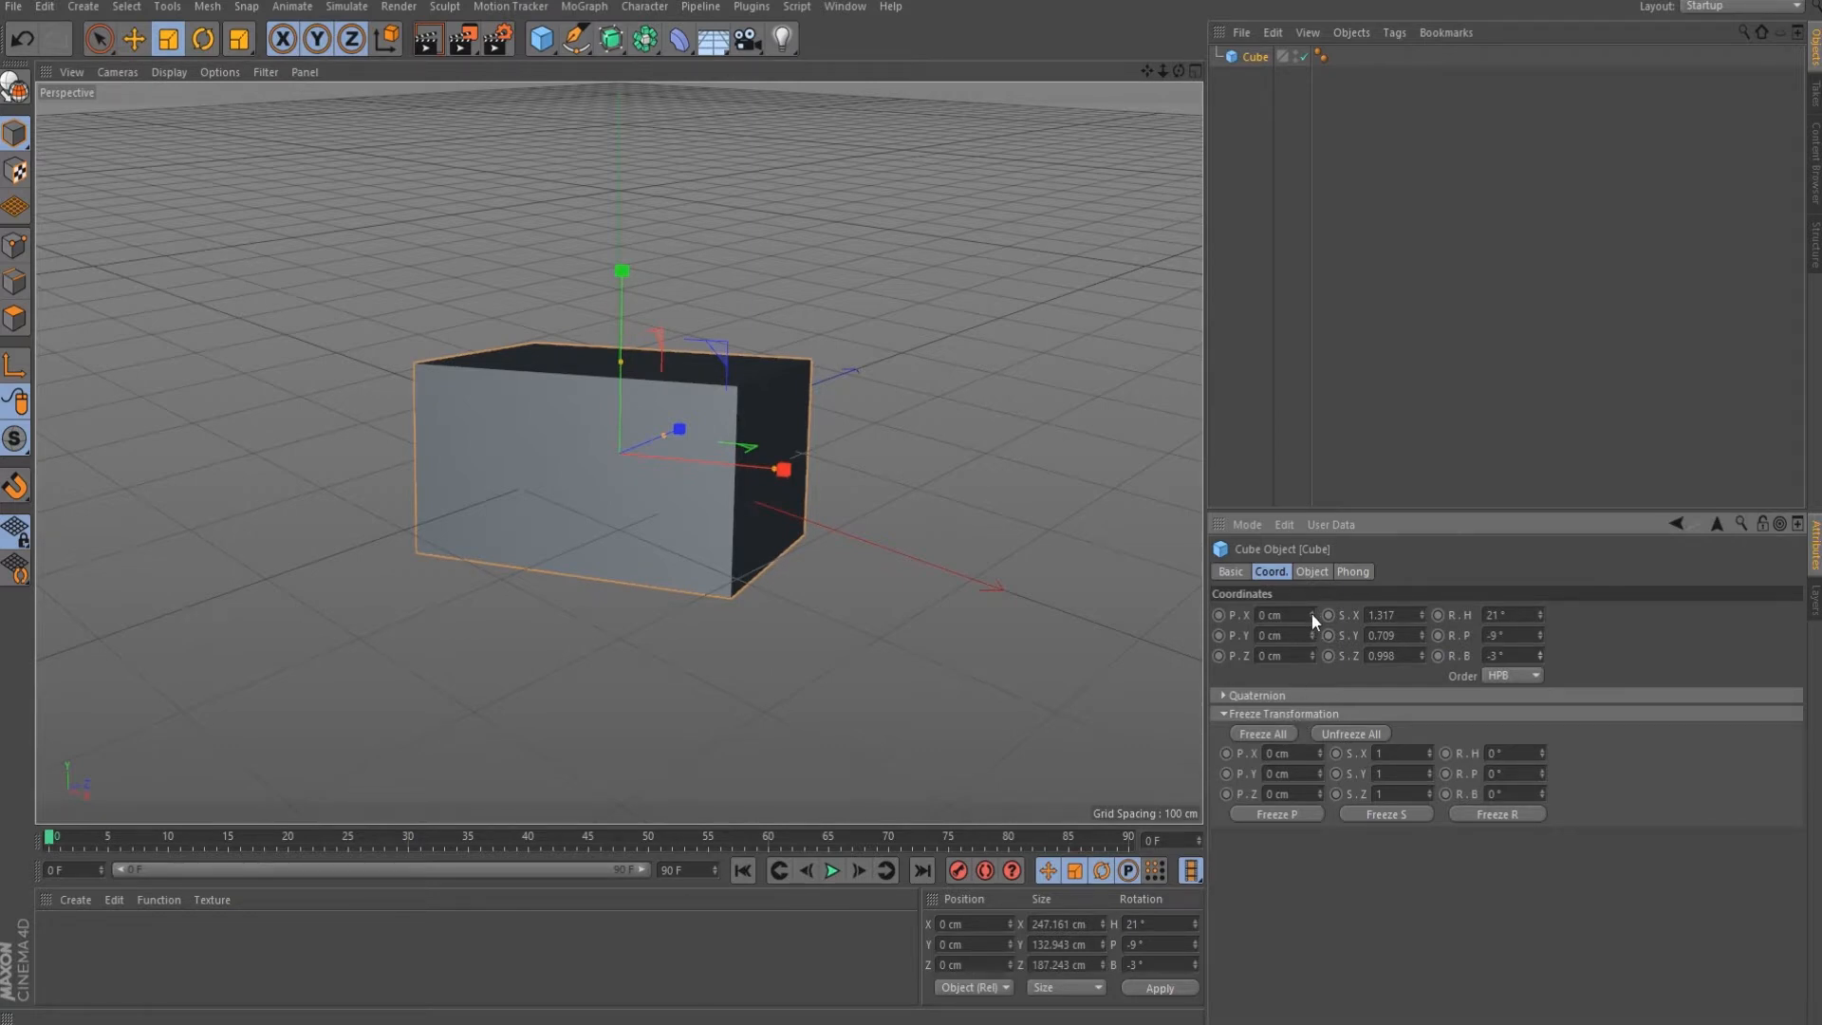
{"action": "left_click_drag", "start_coordinate": [1313, 615], "coordinate": [1312, 664]}
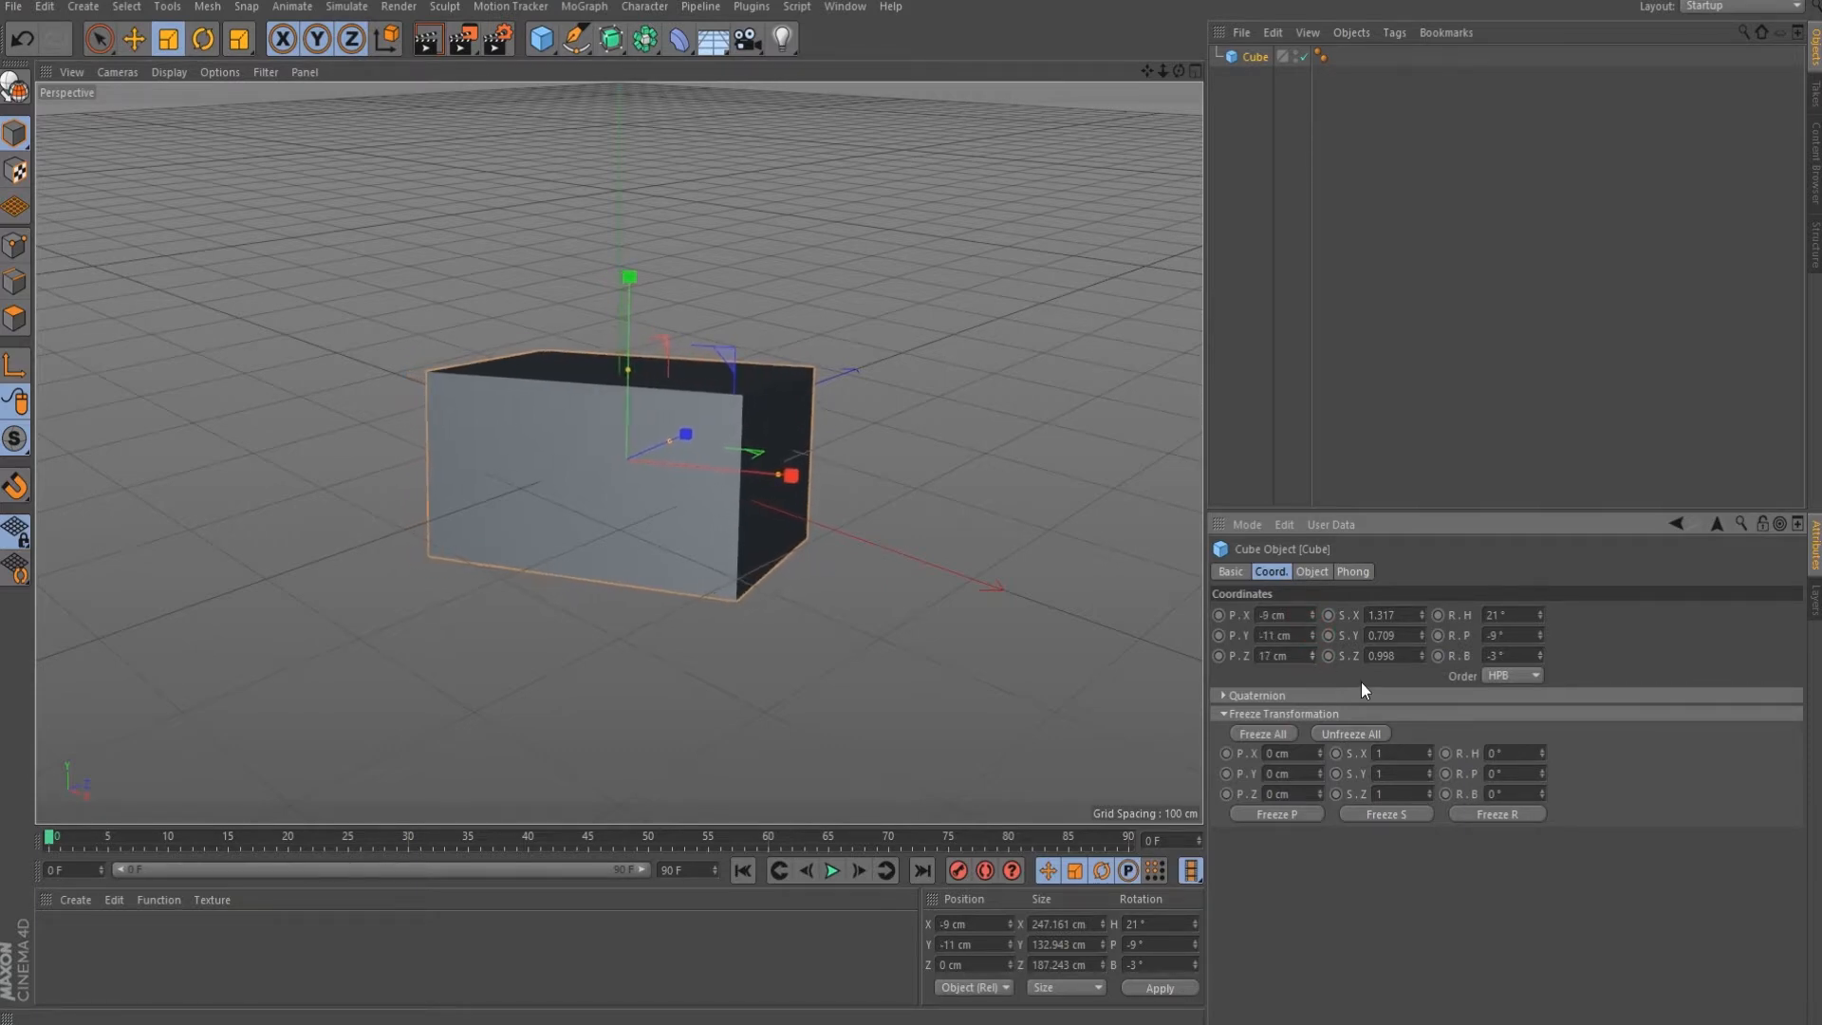
Freeze all the cube's transforms, test moving it, reset X to 0, then Unfreeze All.
{"action": "left_click", "coordinate": [1265, 736]}
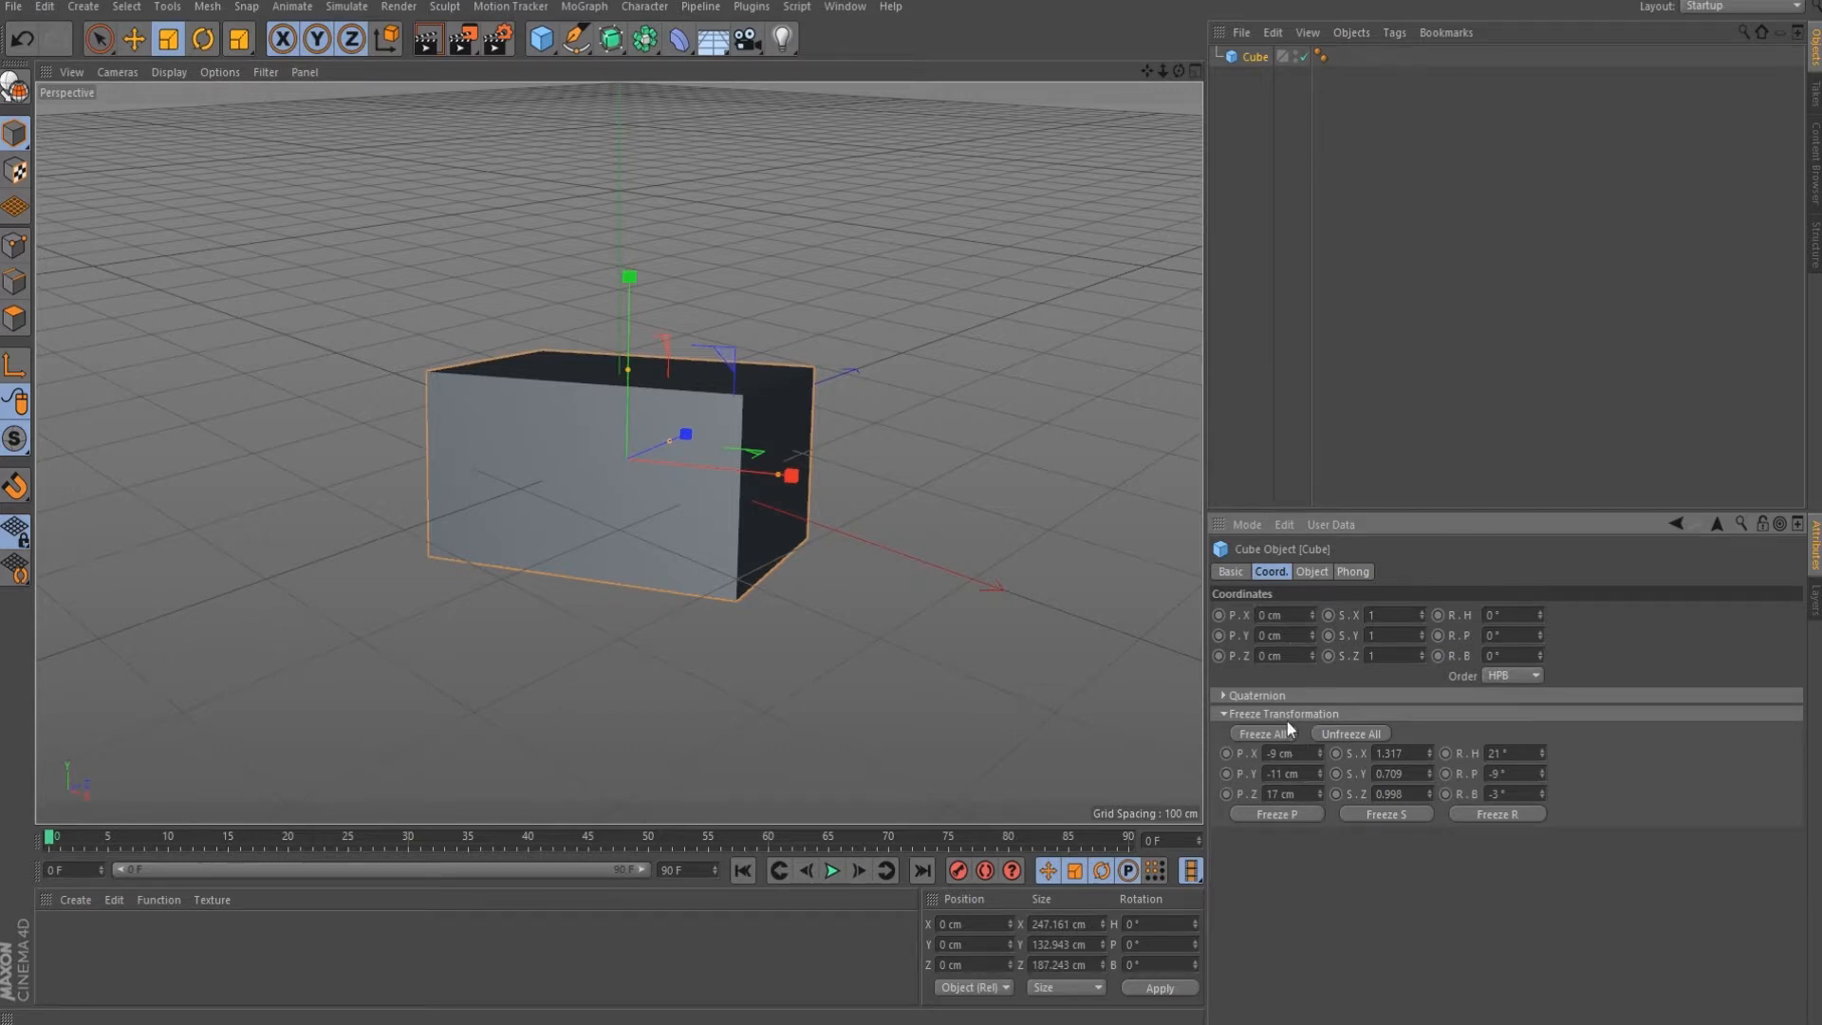
{"action": "left_click_drag", "start_coordinate": [1313, 618], "coordinate": [1304, 619]}
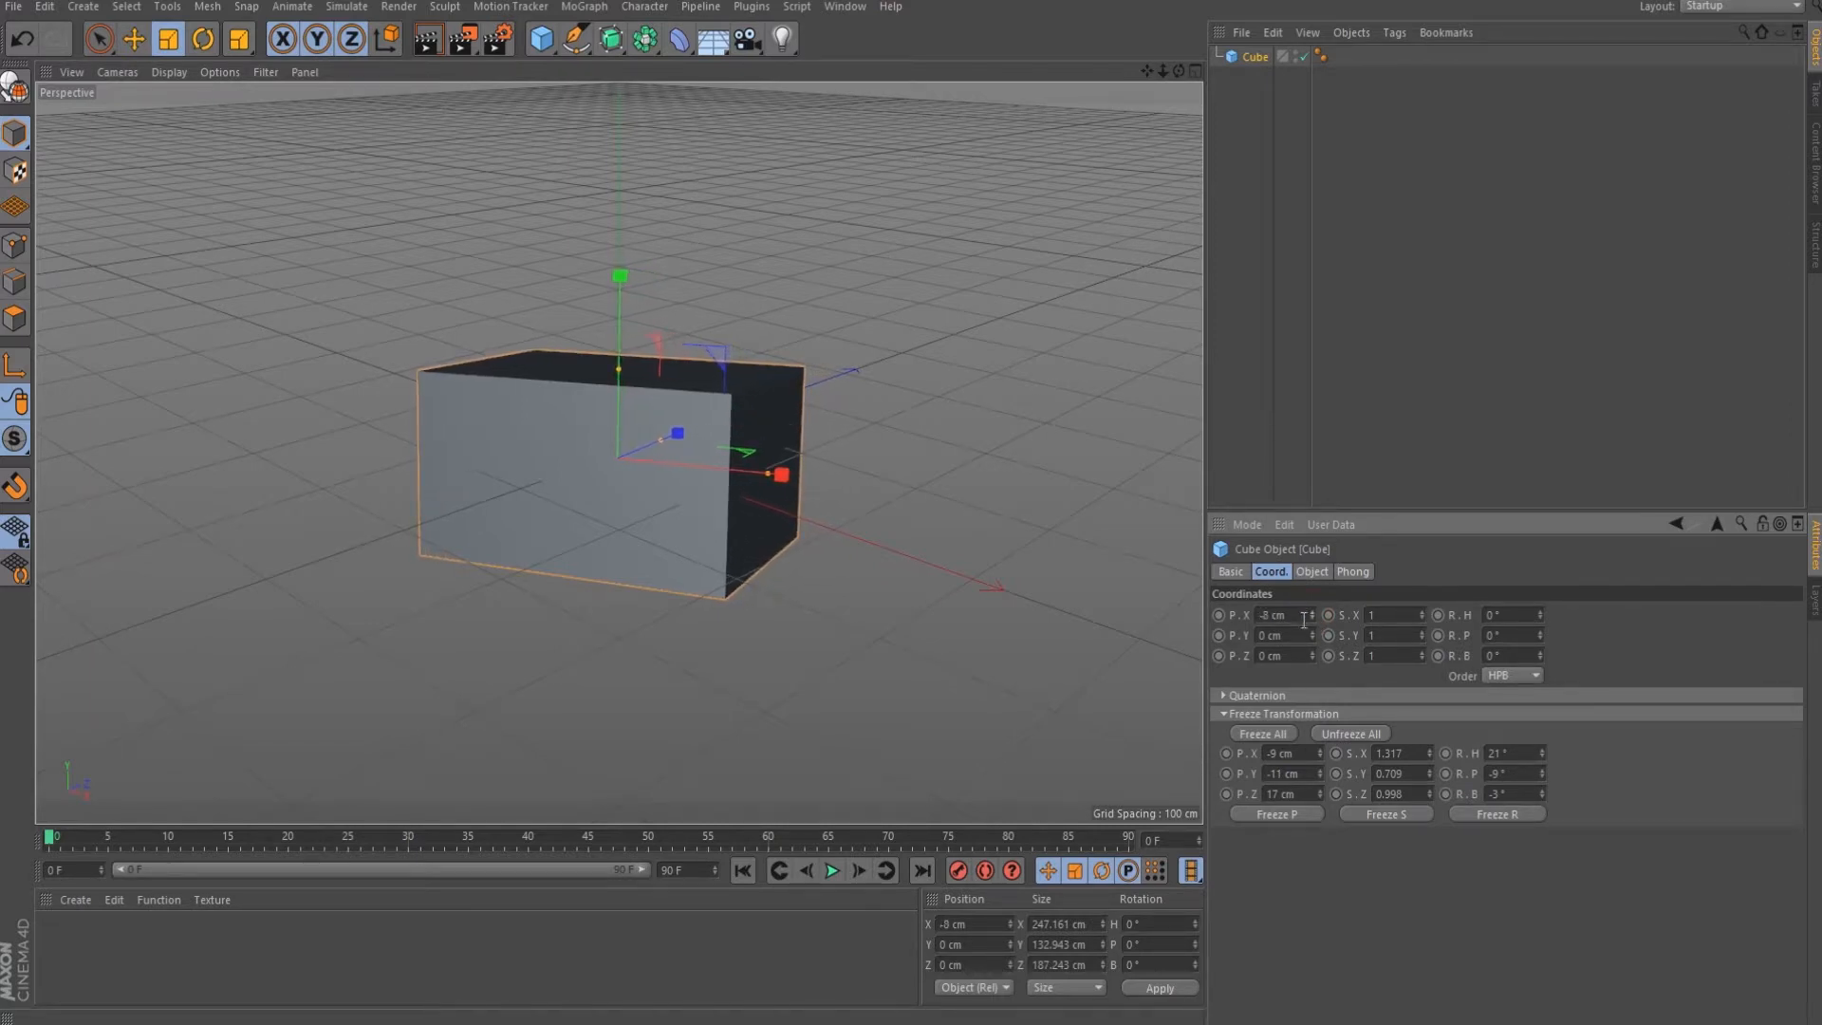
{"action": "right_click", "coordinate": [1313, 615]}
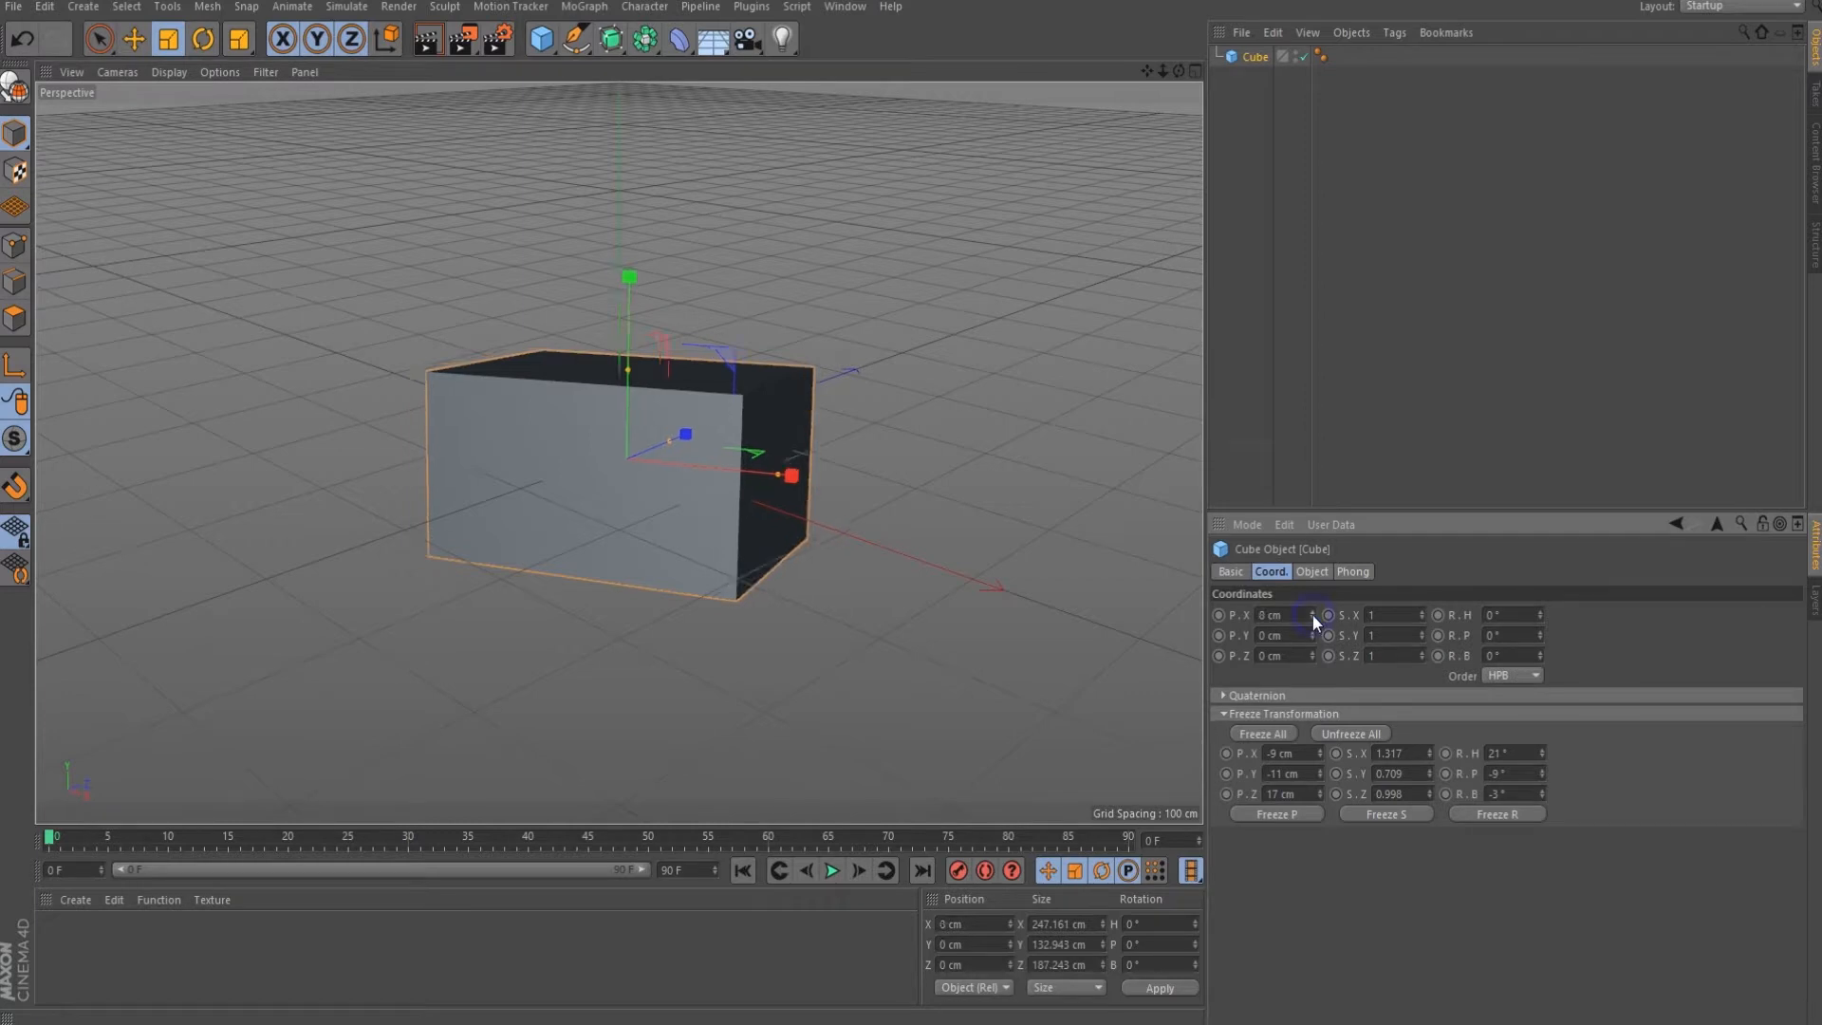
{"action": "left_click", "coordinate": [1341, 735]}
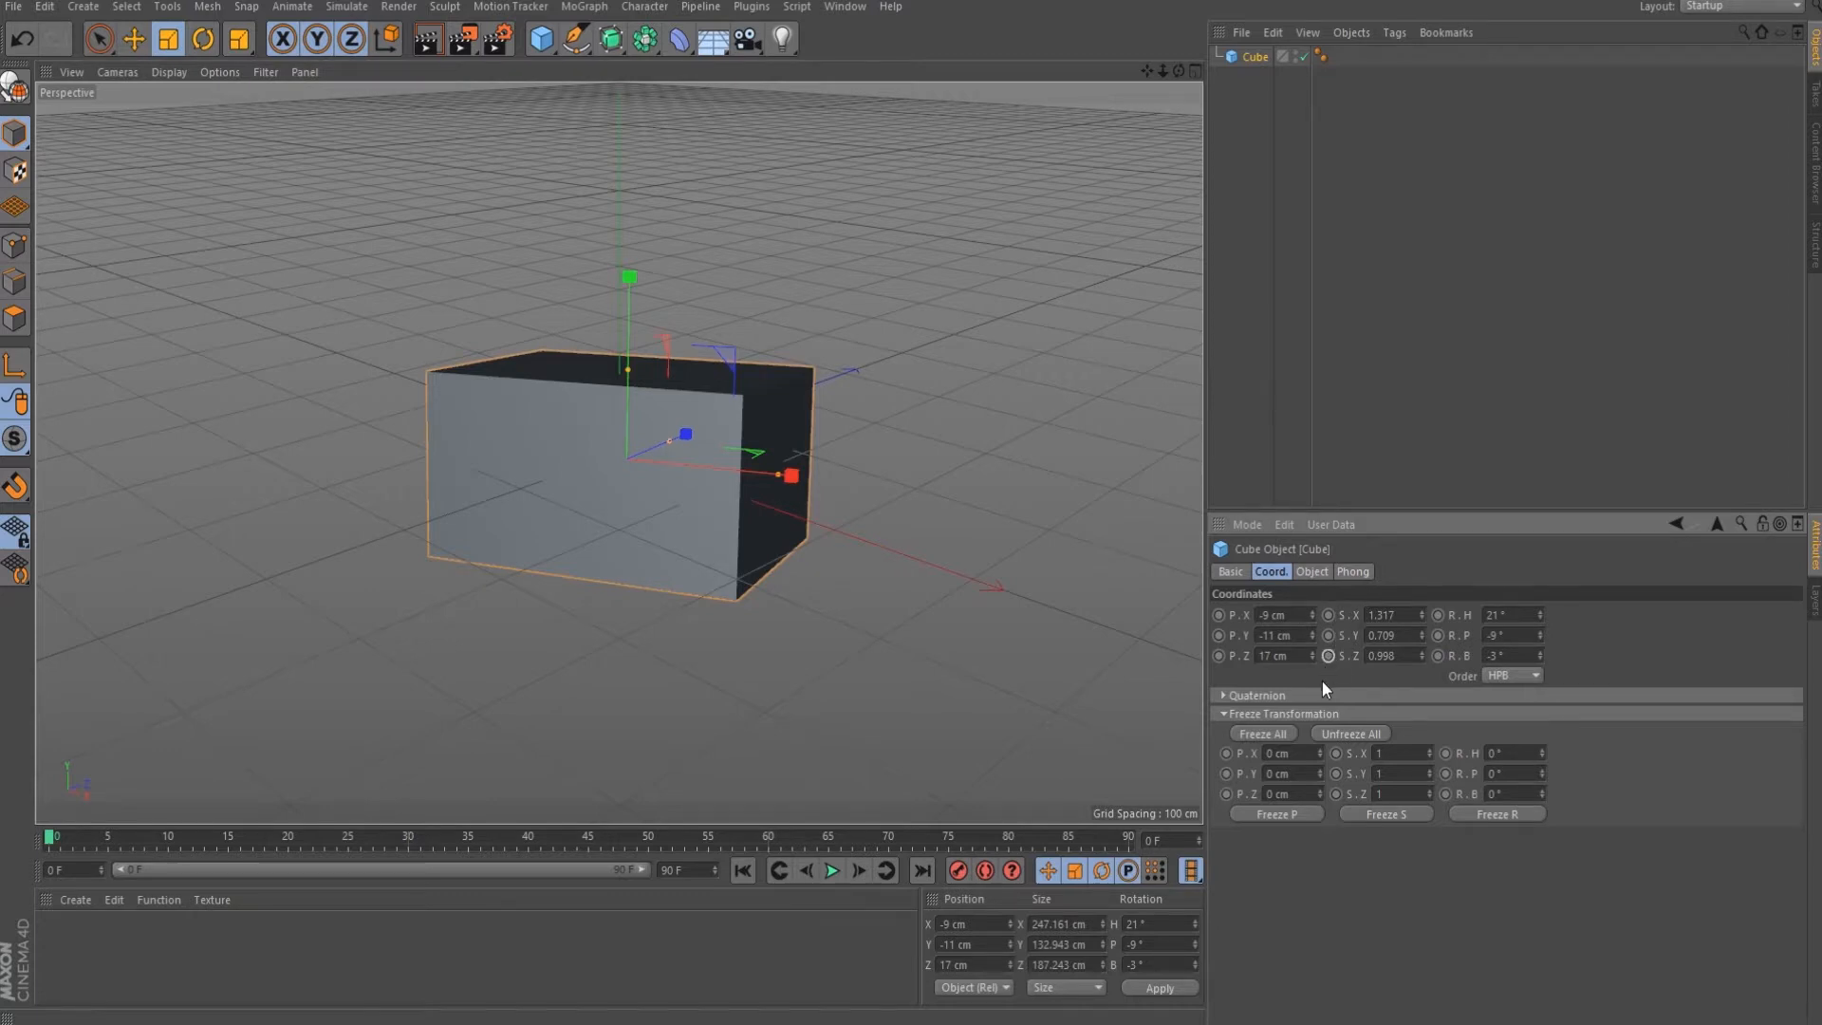
Freeze position, scale and rotation one at a time, unfreezing after each, then show the Phong tab.
{"action": "left_click", "coordinate": [1289, 814]}
{"action": "left_click", "coordinate": [1348, 733]}
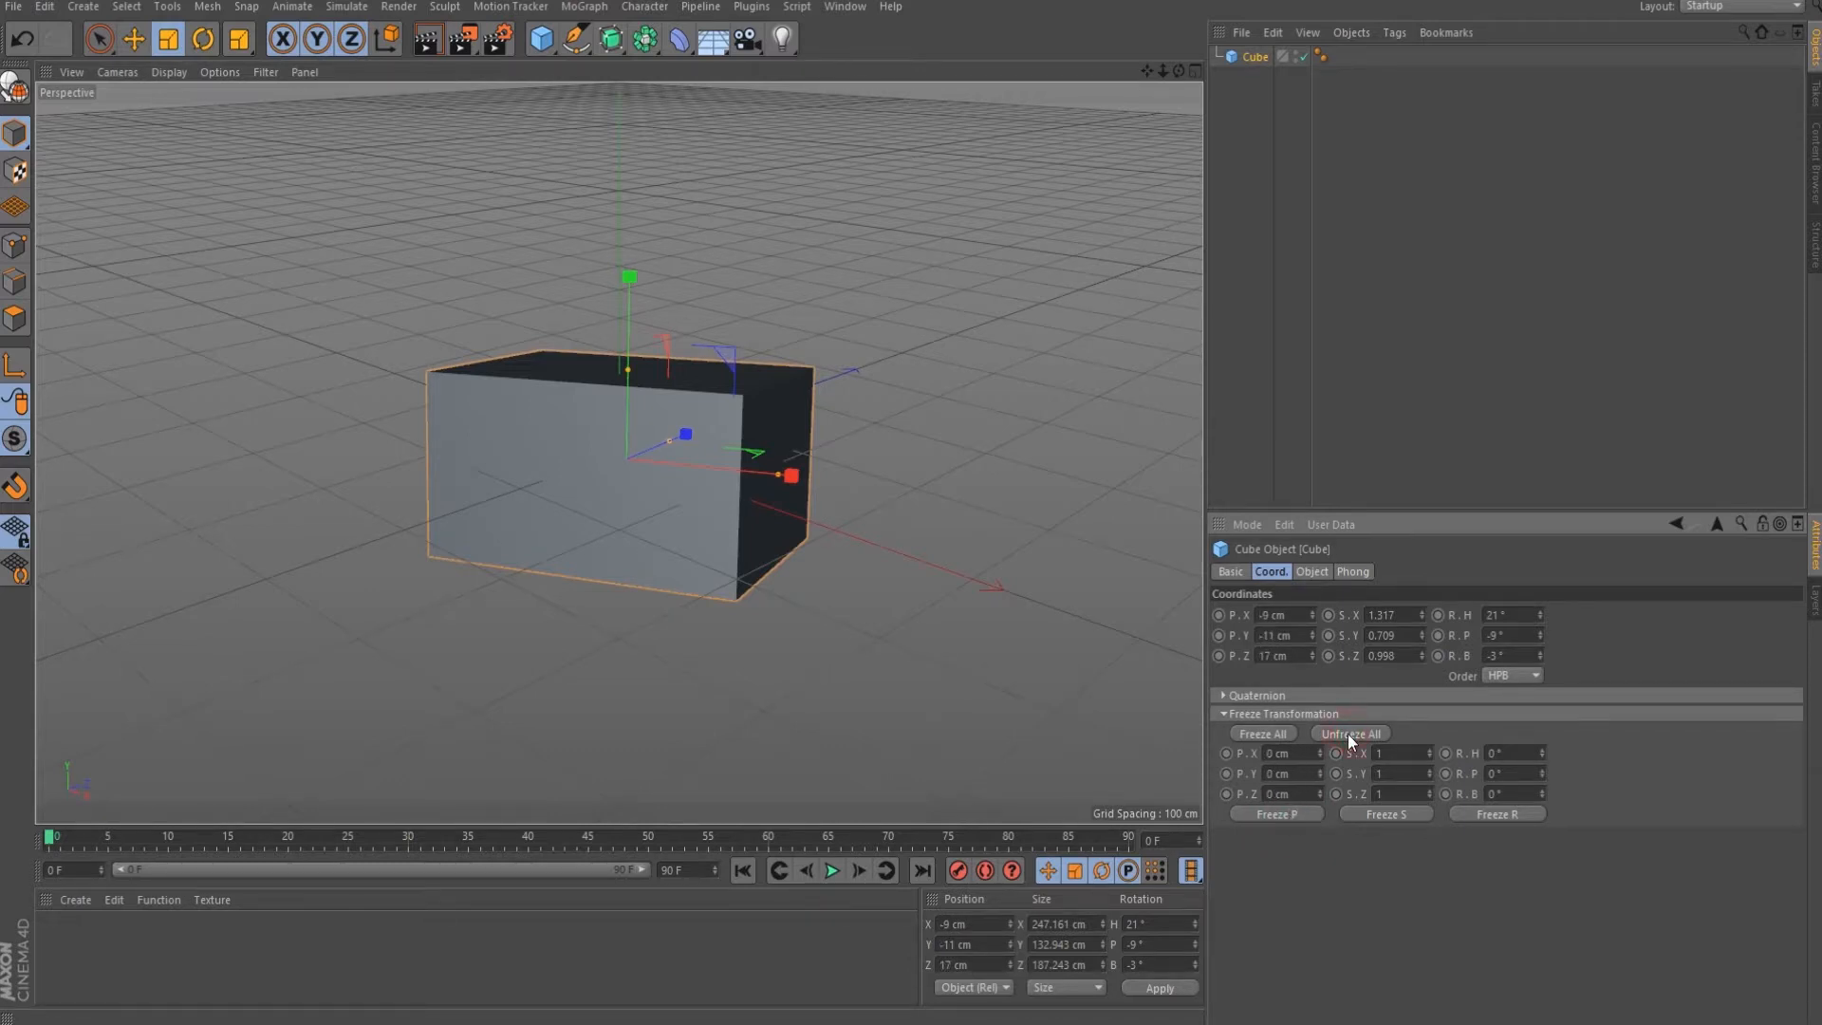
{"action": "left_click", "coordinate": [1396, 816]}
{"action": "left_click", "coordinate": [1369, 736]}
{"action": "left_click", "coordinate": [1501, 813]}
{"action": "left_click", "coordinate": [1365, 735]}
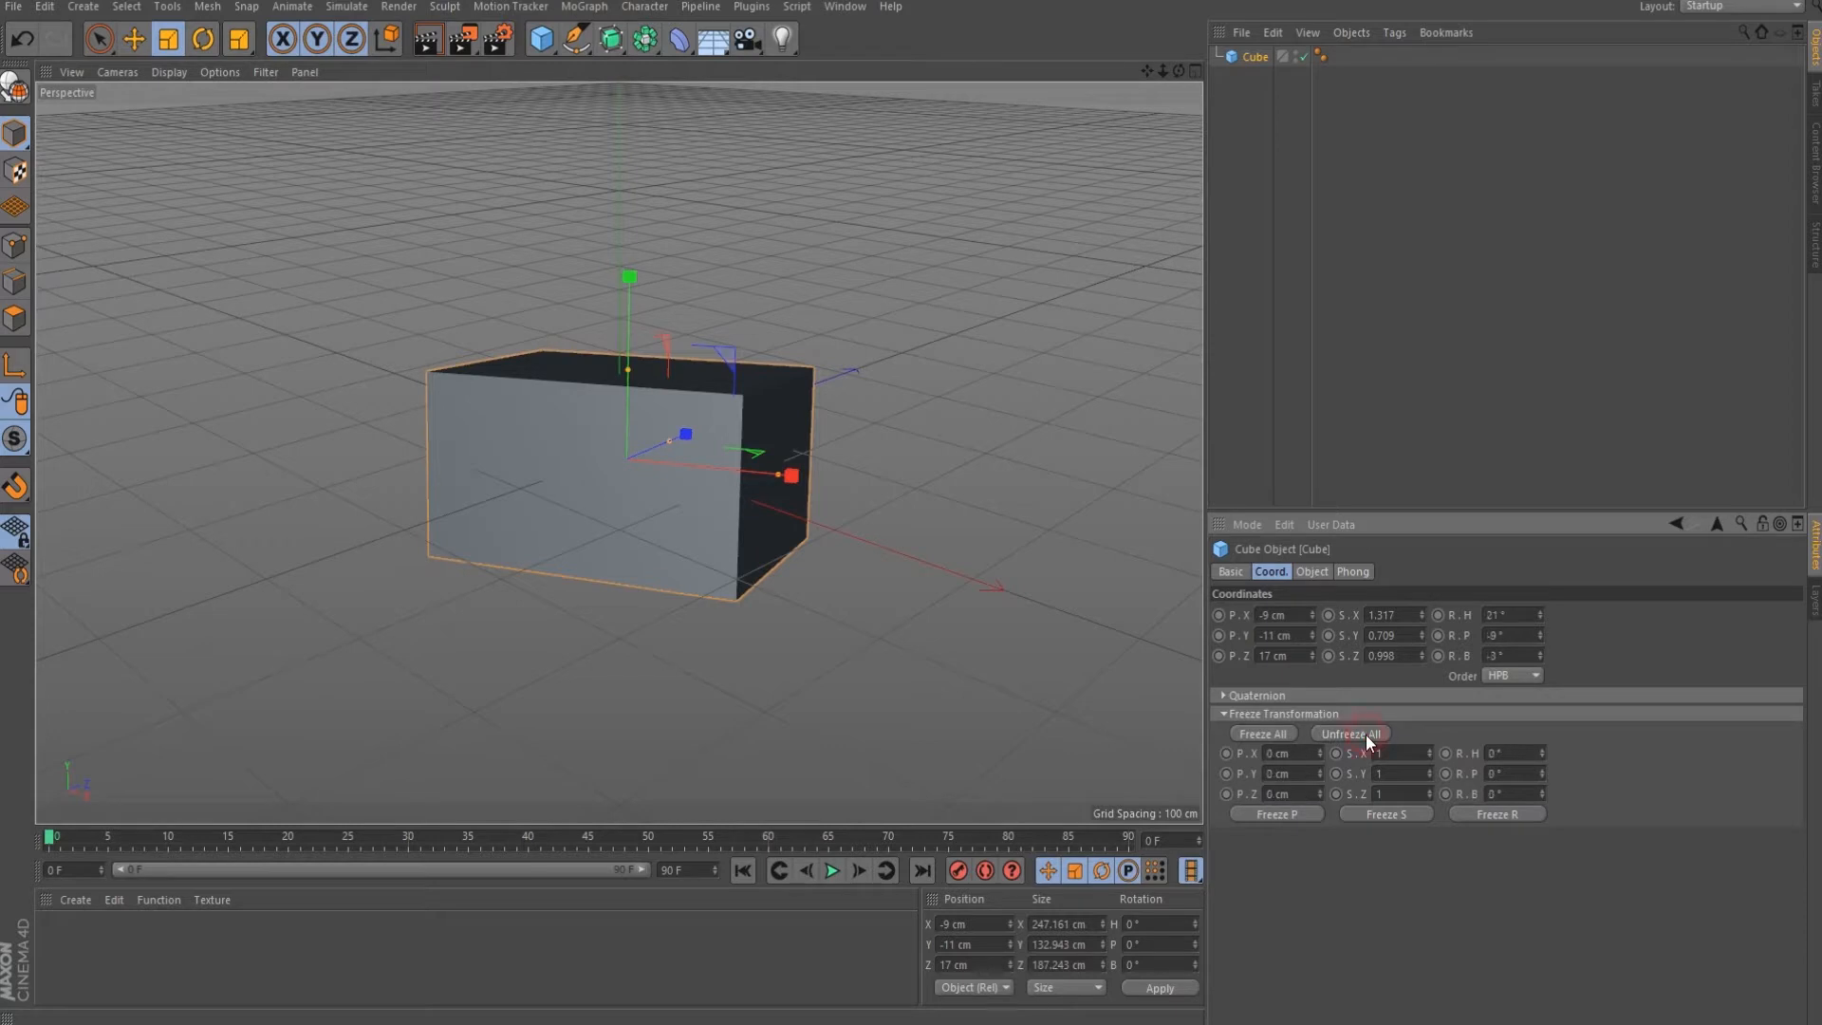
{"action": "left_click", "coordinate": [1354, 573]}
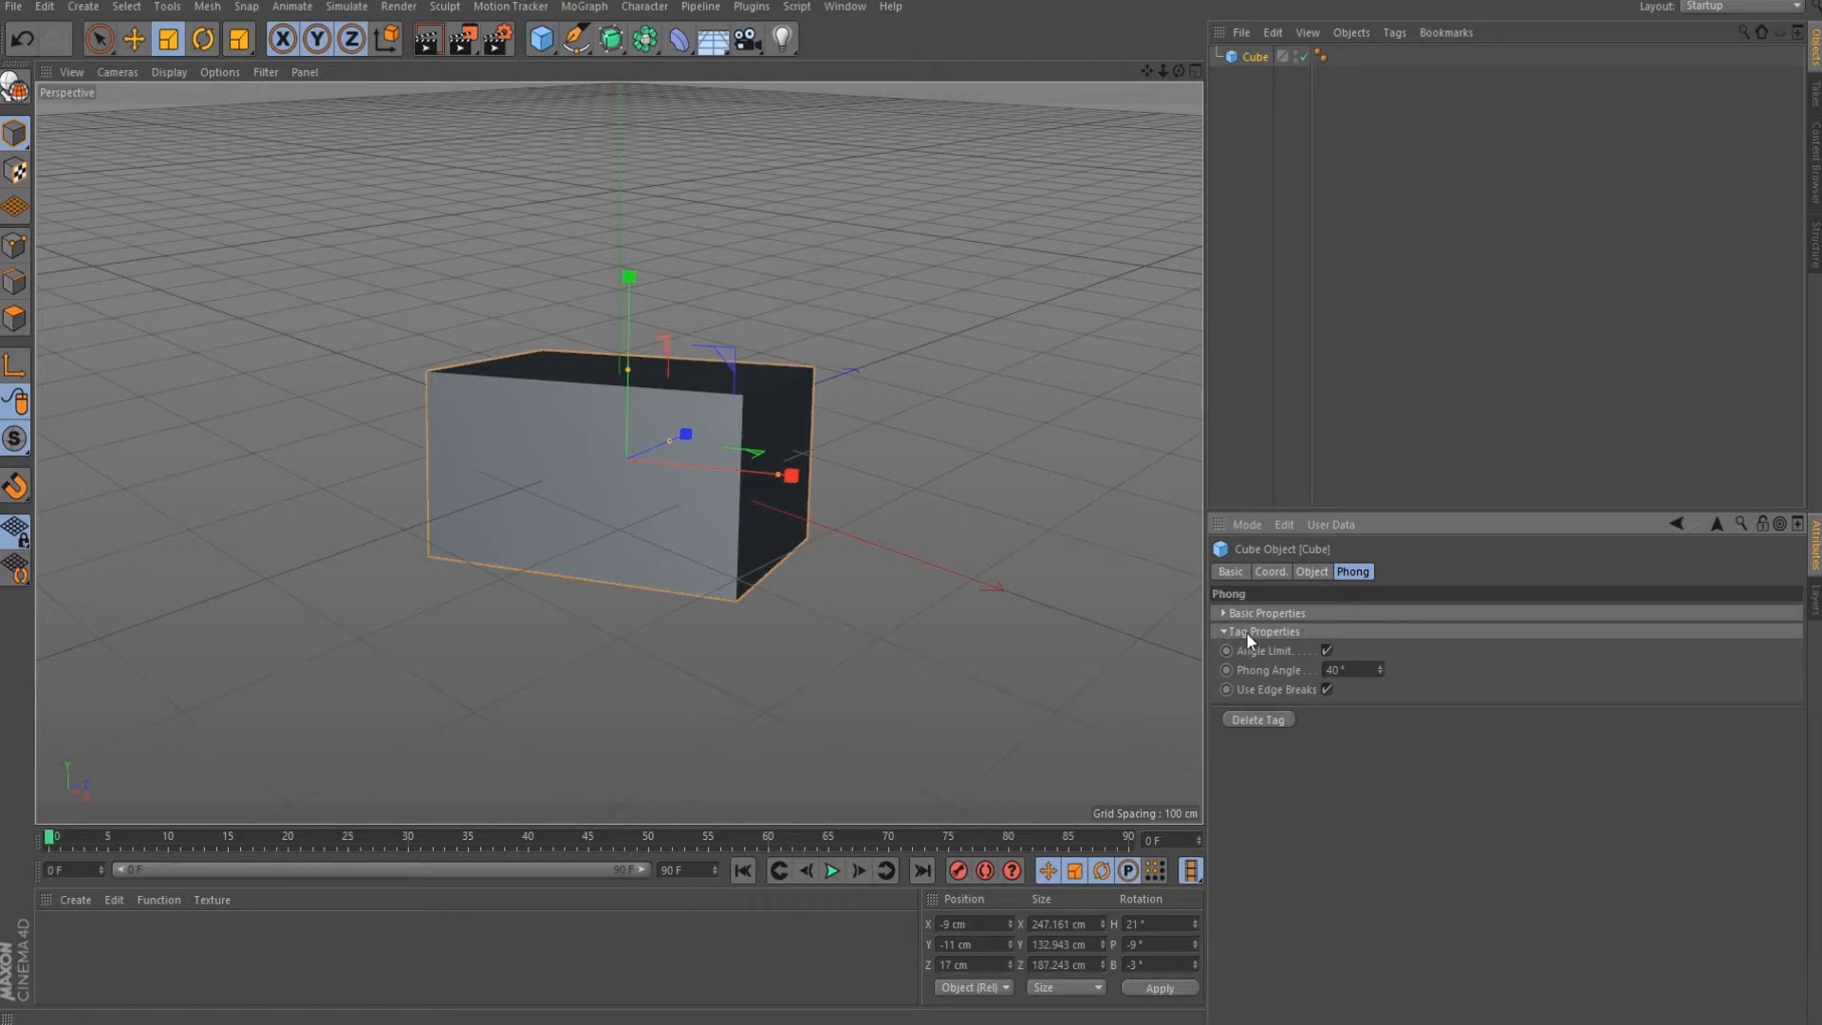
Delete the cube's Phong tag and add a new one from Tags > CINEMA 4D Tags > Phong.
{"action": "left_click", "coordinate": [1322, 58]}
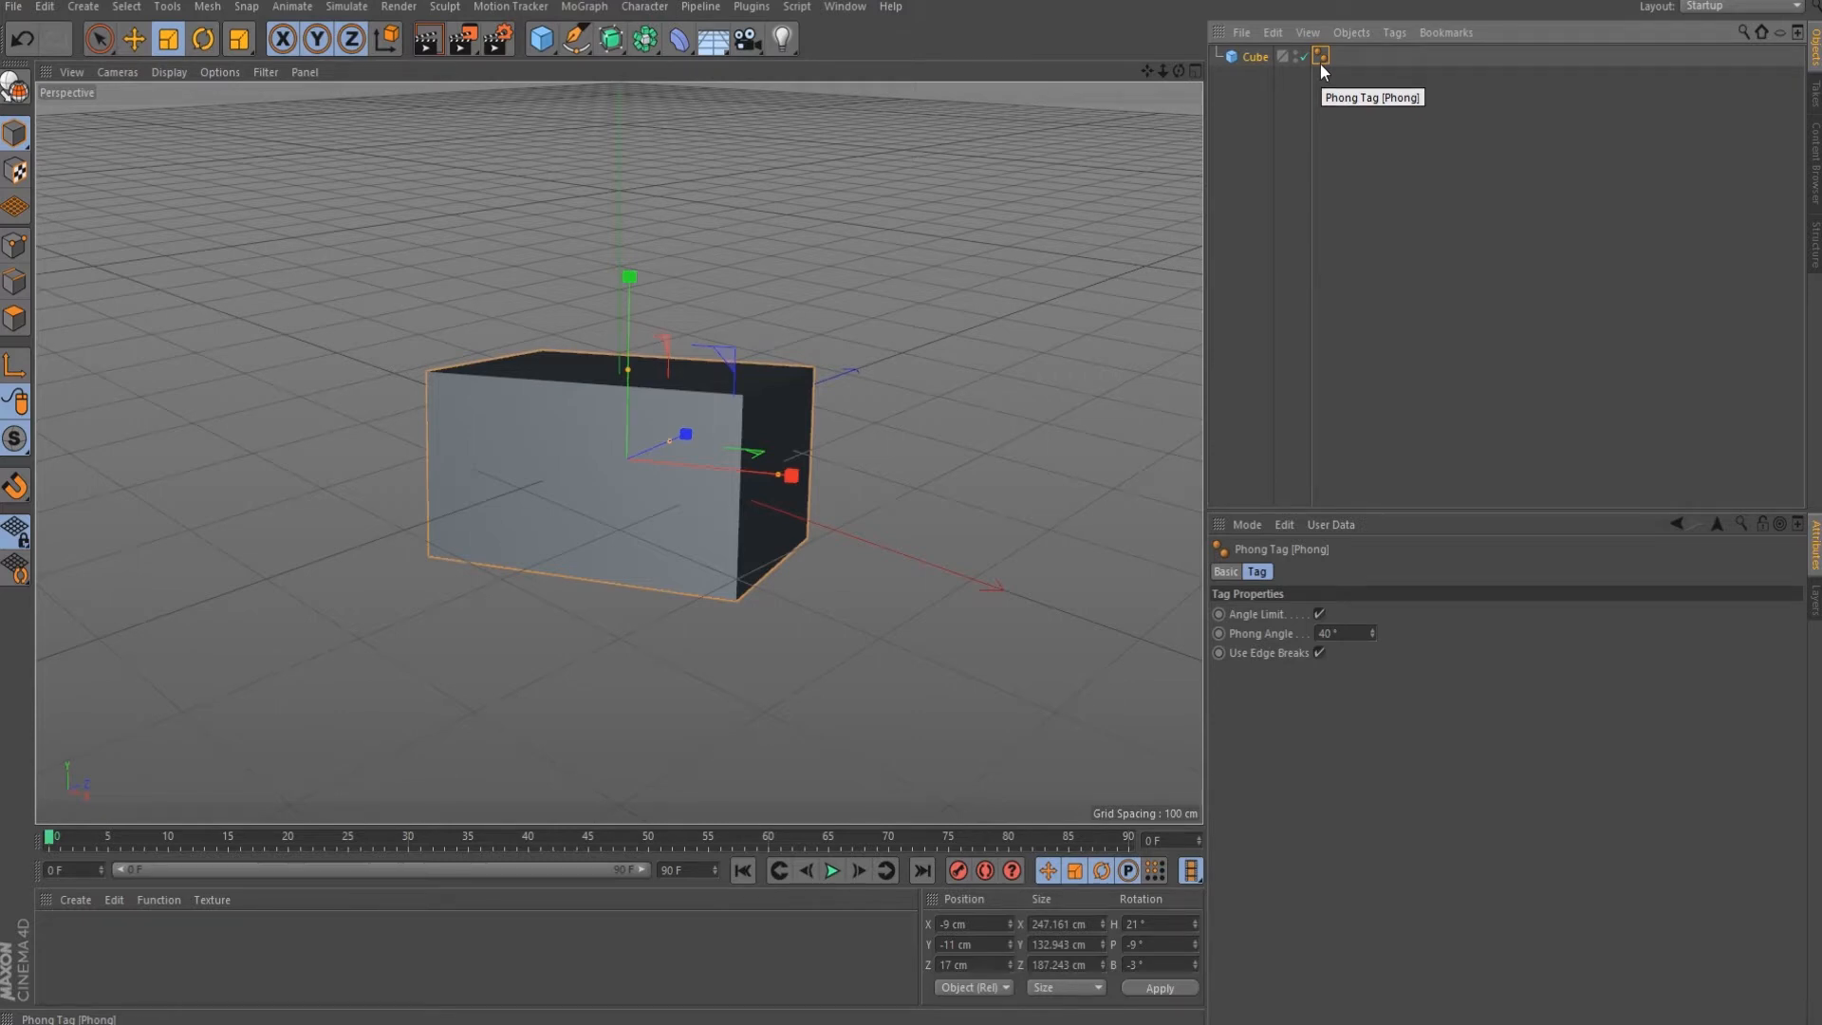
{"action": "key", "text": "Delete"}
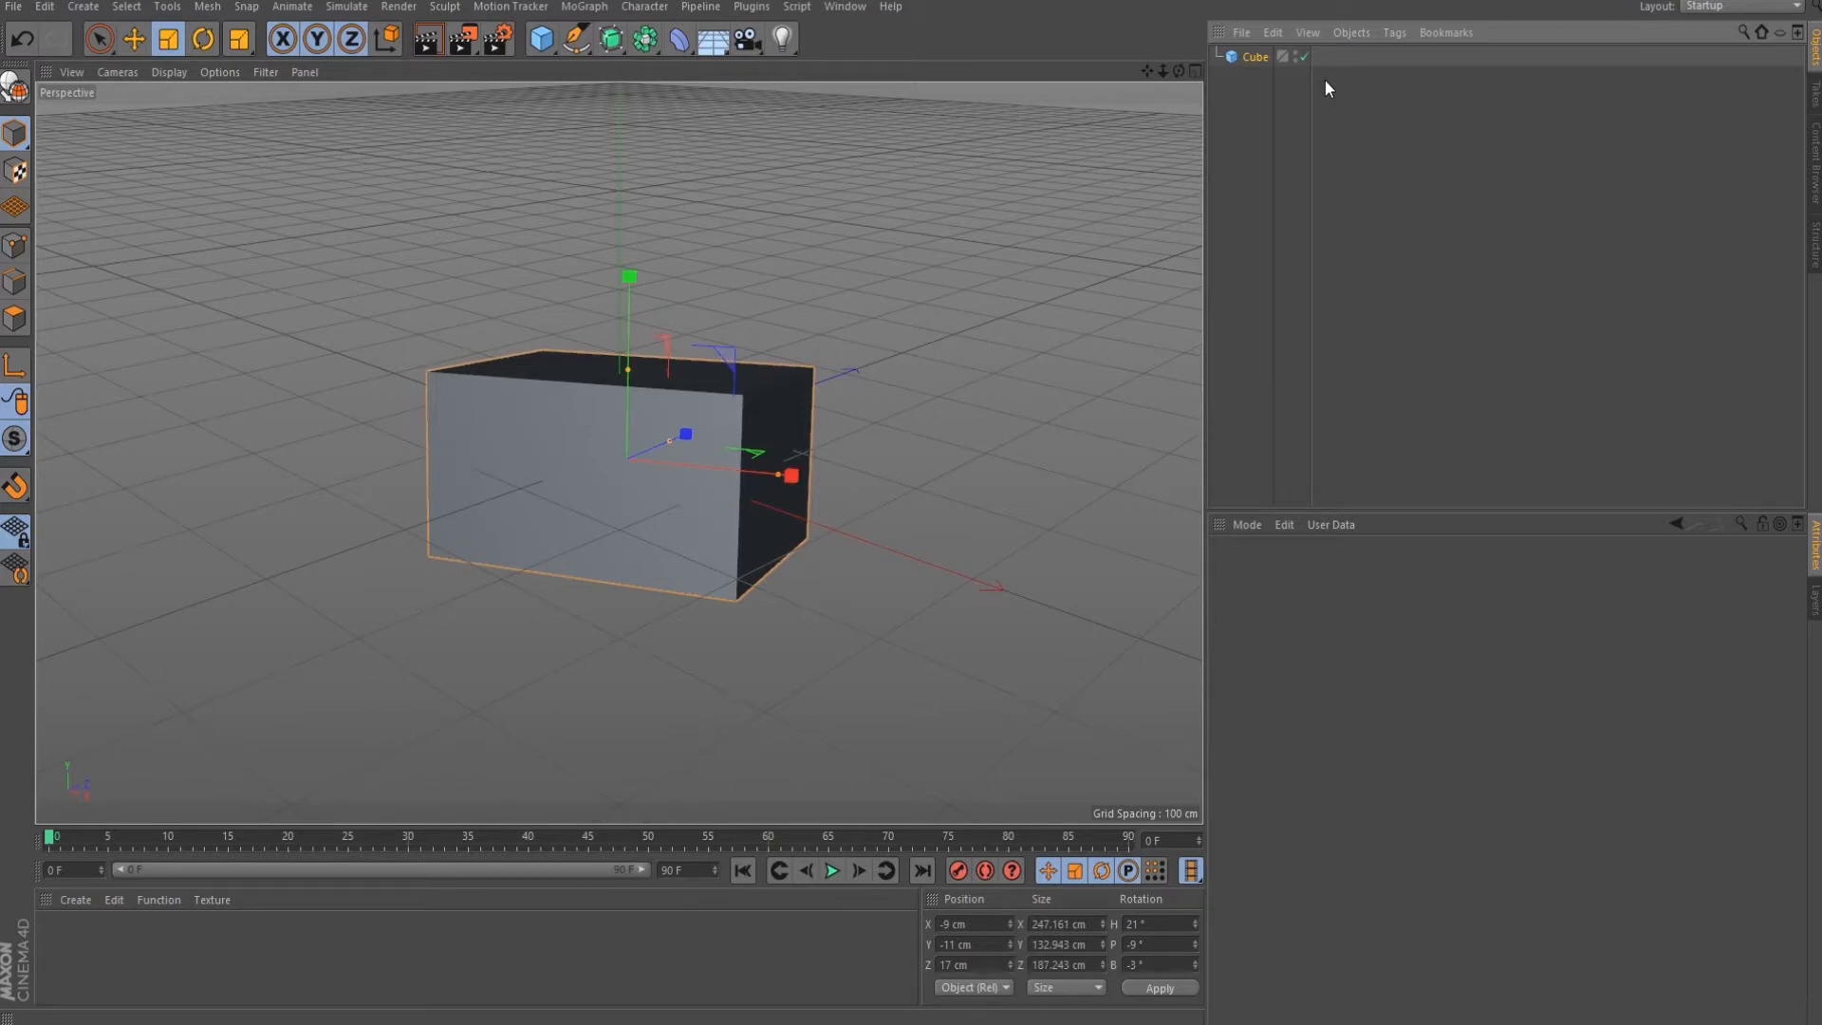
{"action": "left_click", "coordinate": [1393, 32]}
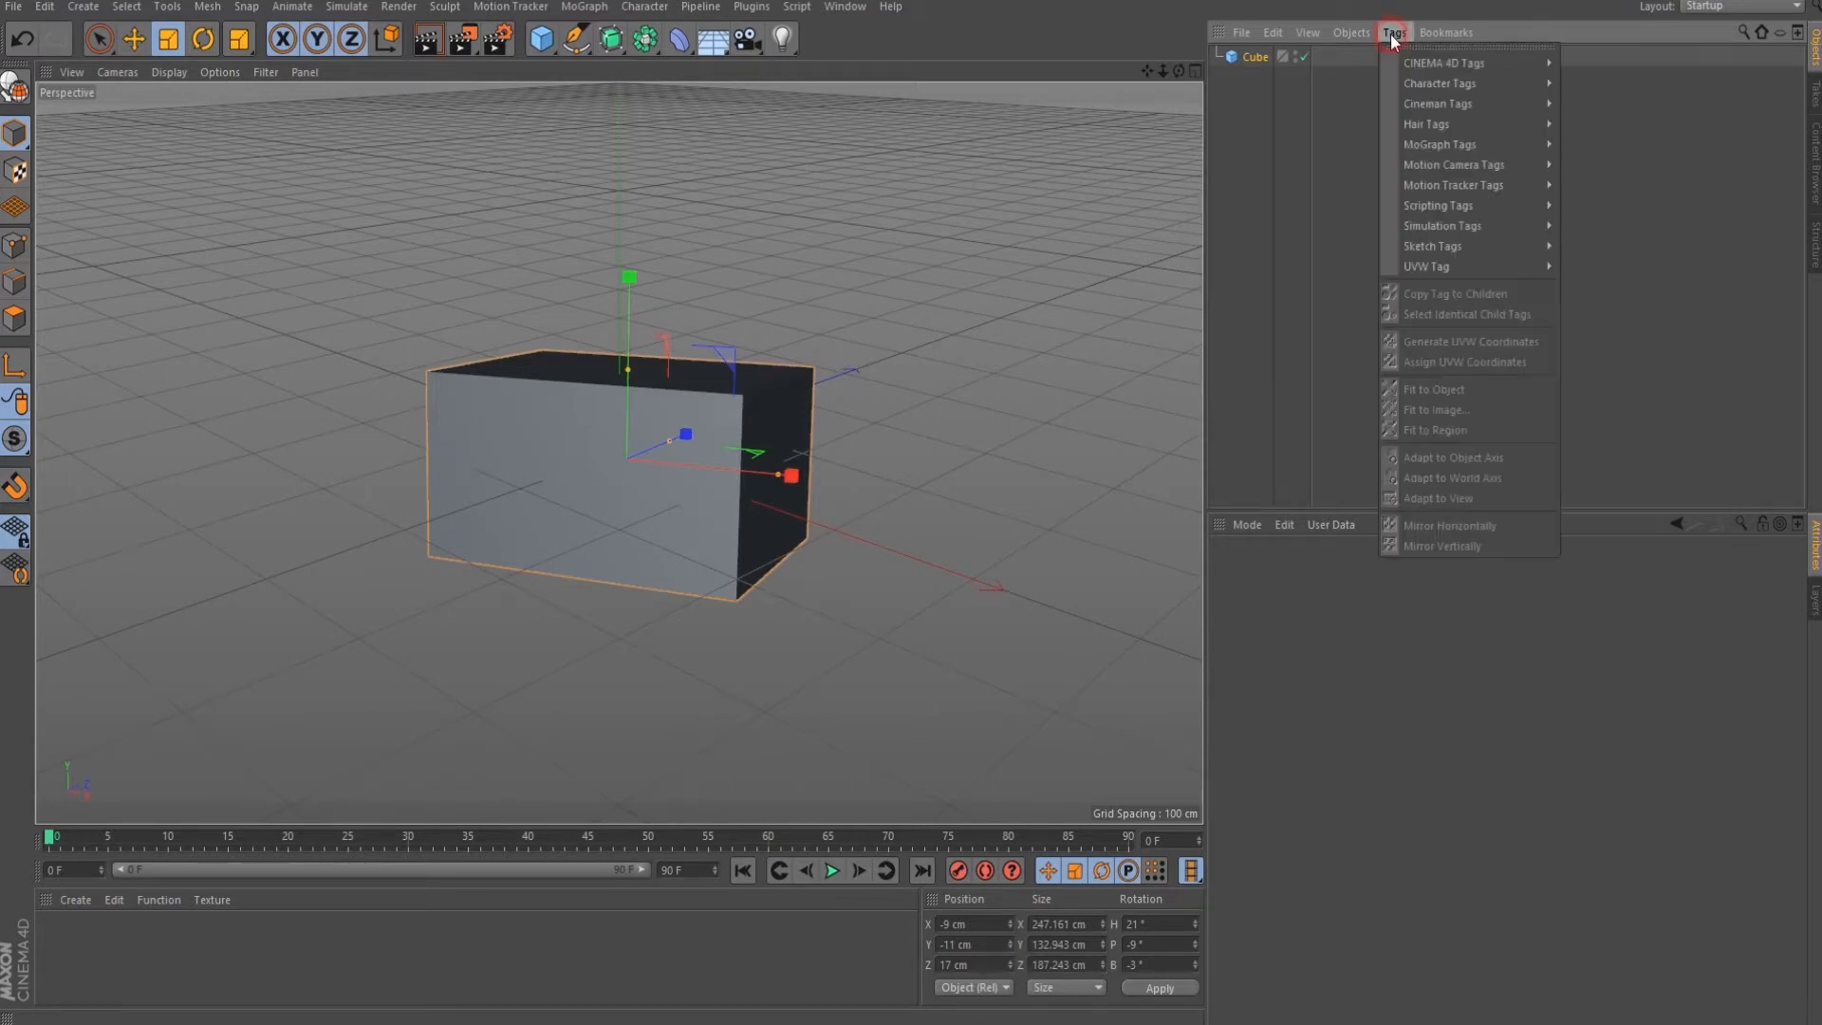
{"action": "mouse_move", "coordinate": [1449, 63]}
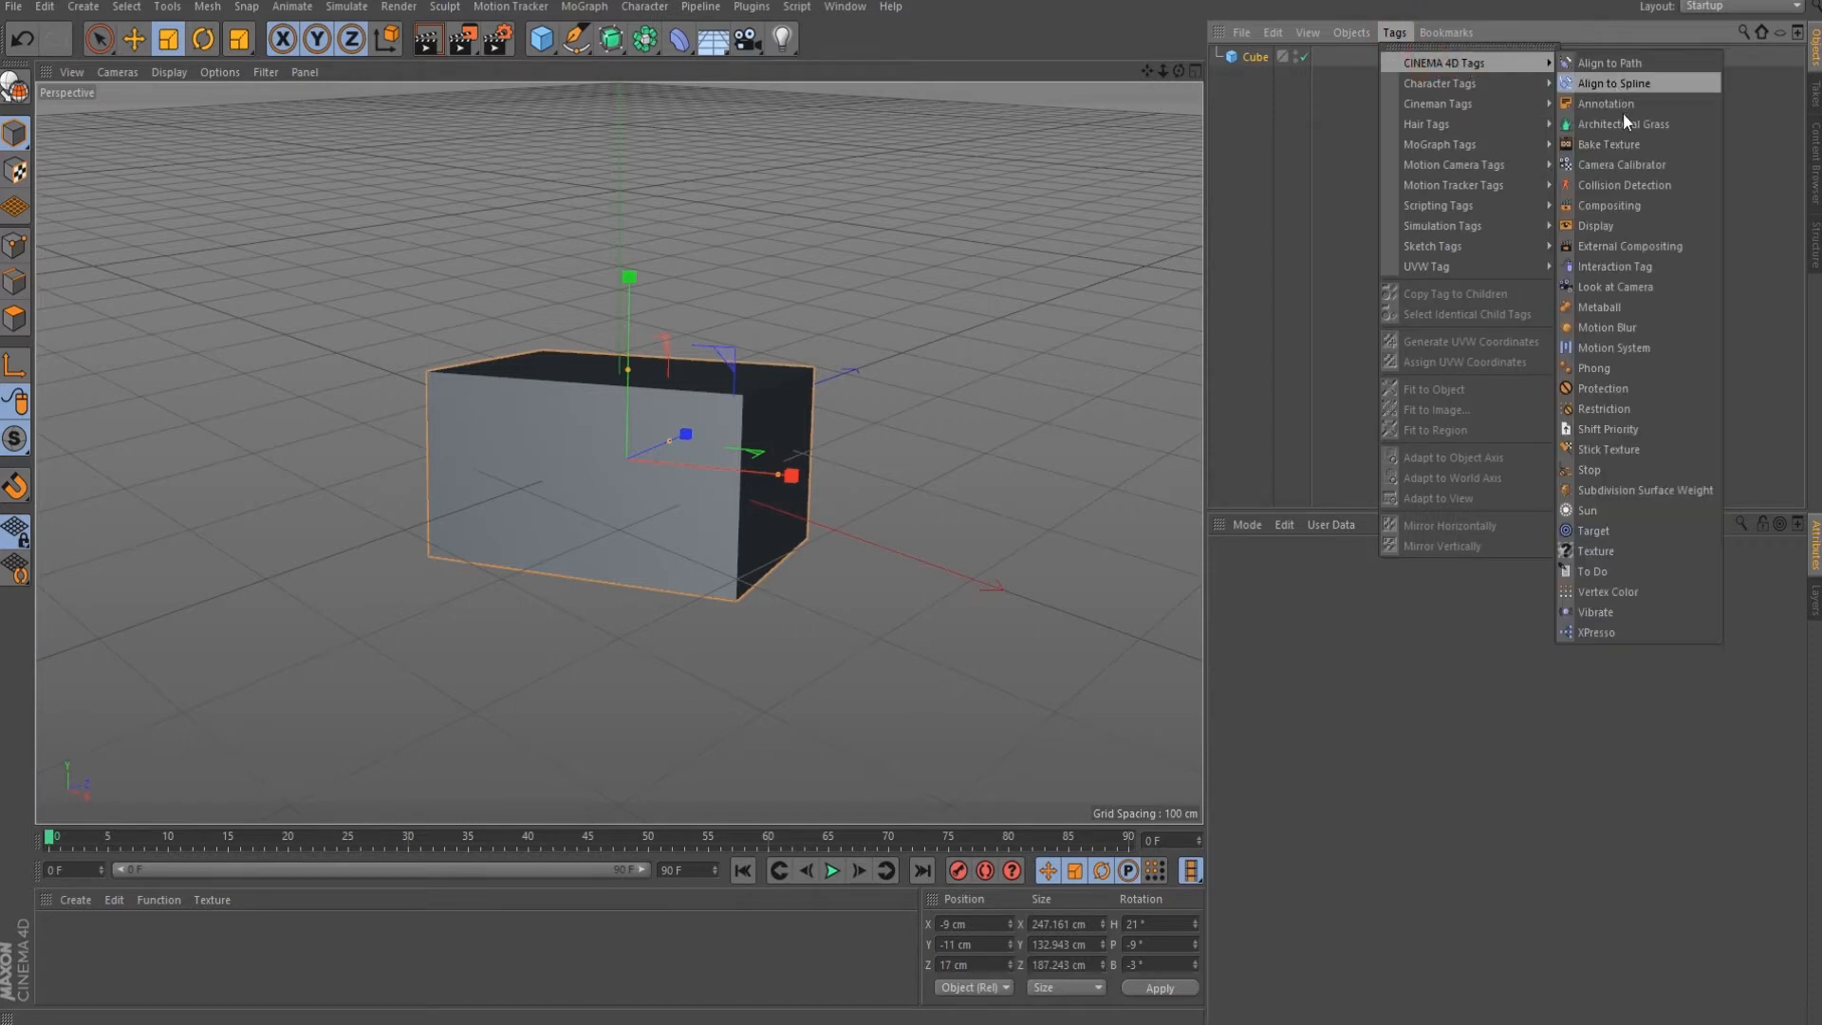
{"action": "left_click", "coordinate": [1610, 367]}
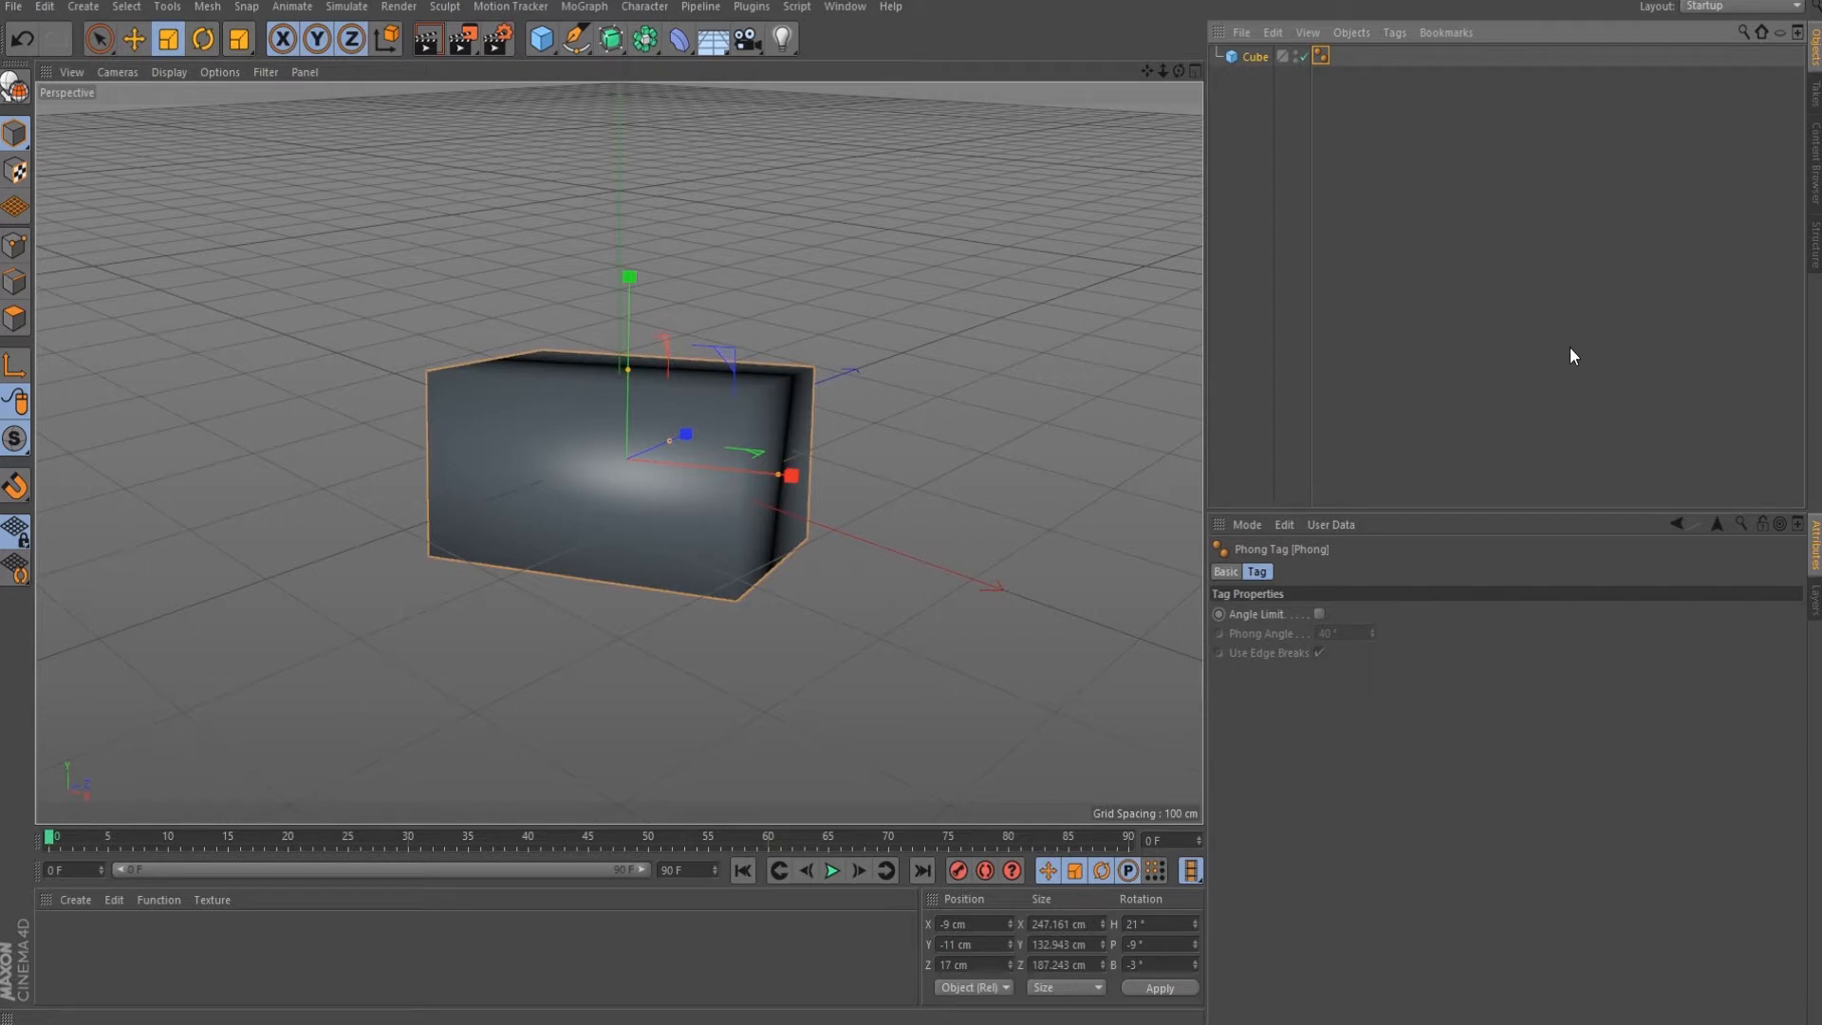
{"action": "left_click", "coordinate": [1253, 59]}
Remove the cube with Edit > Delete in the Object Manager, leaving the scene empty.
{"action": "left_click", "coordinate": [1271, 33]}
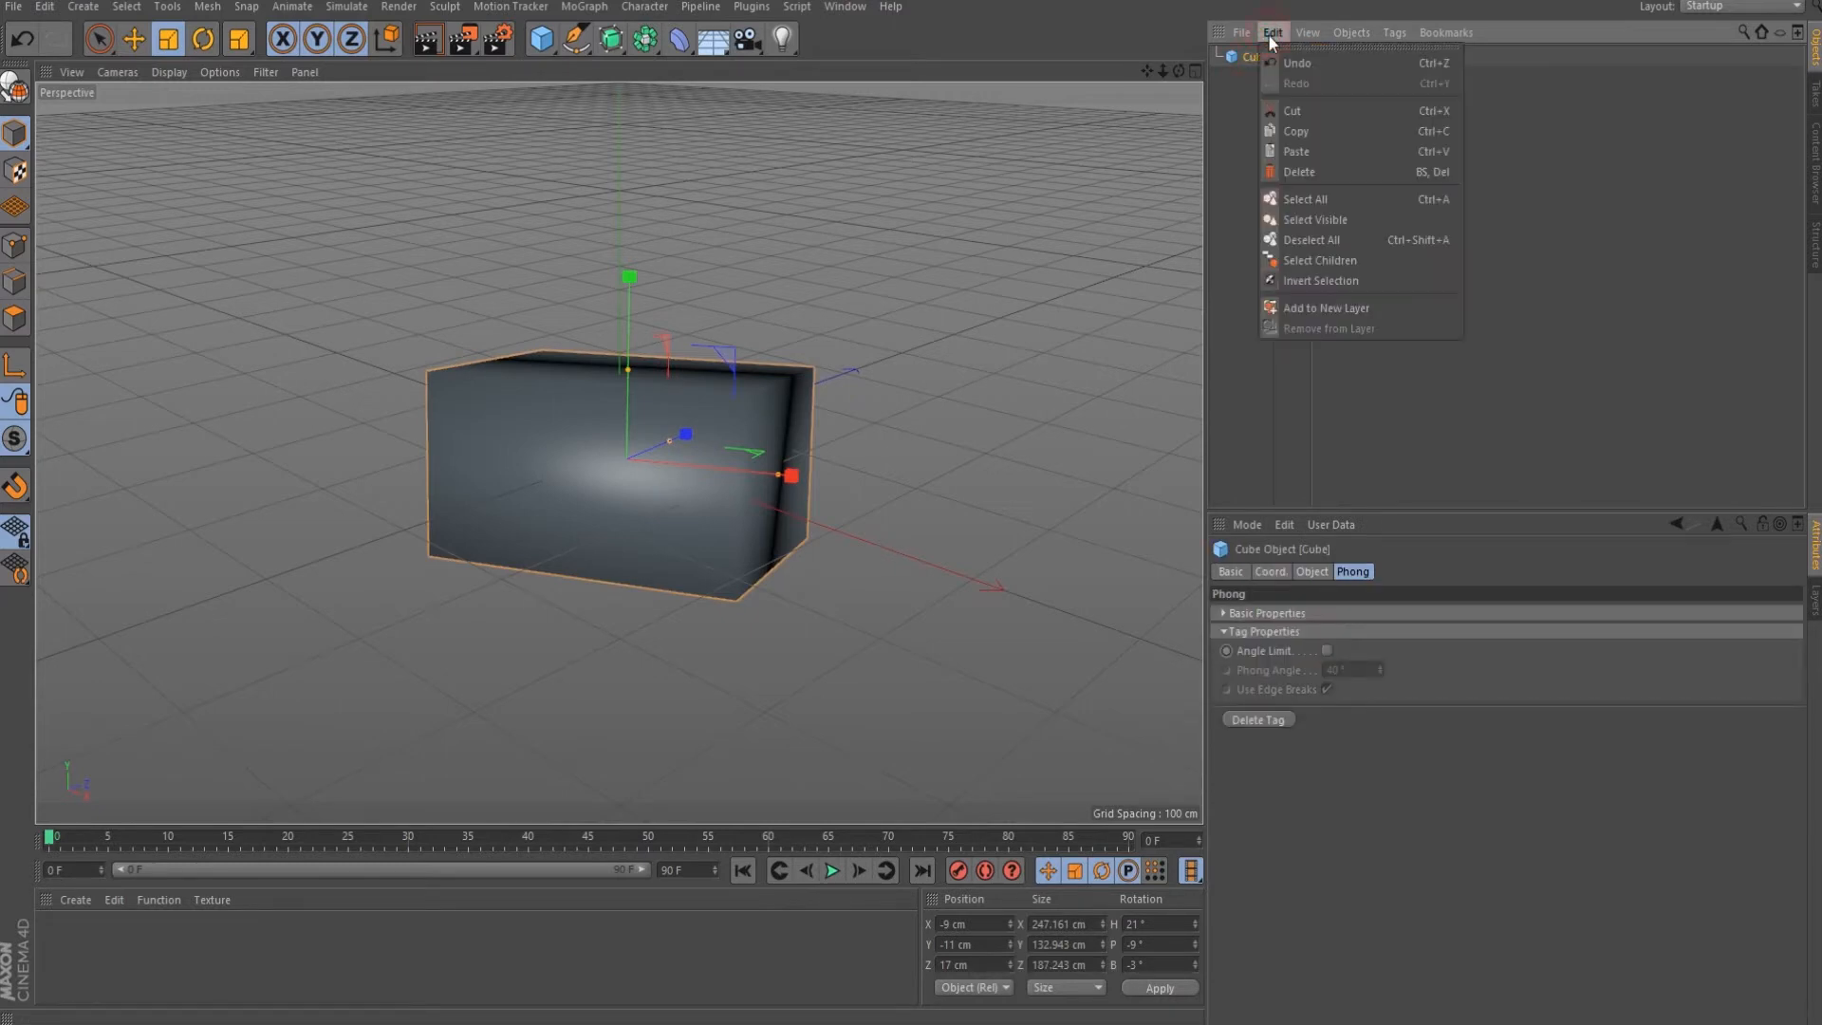
{"action": "left_click", "coordinate": [1313, 169]}
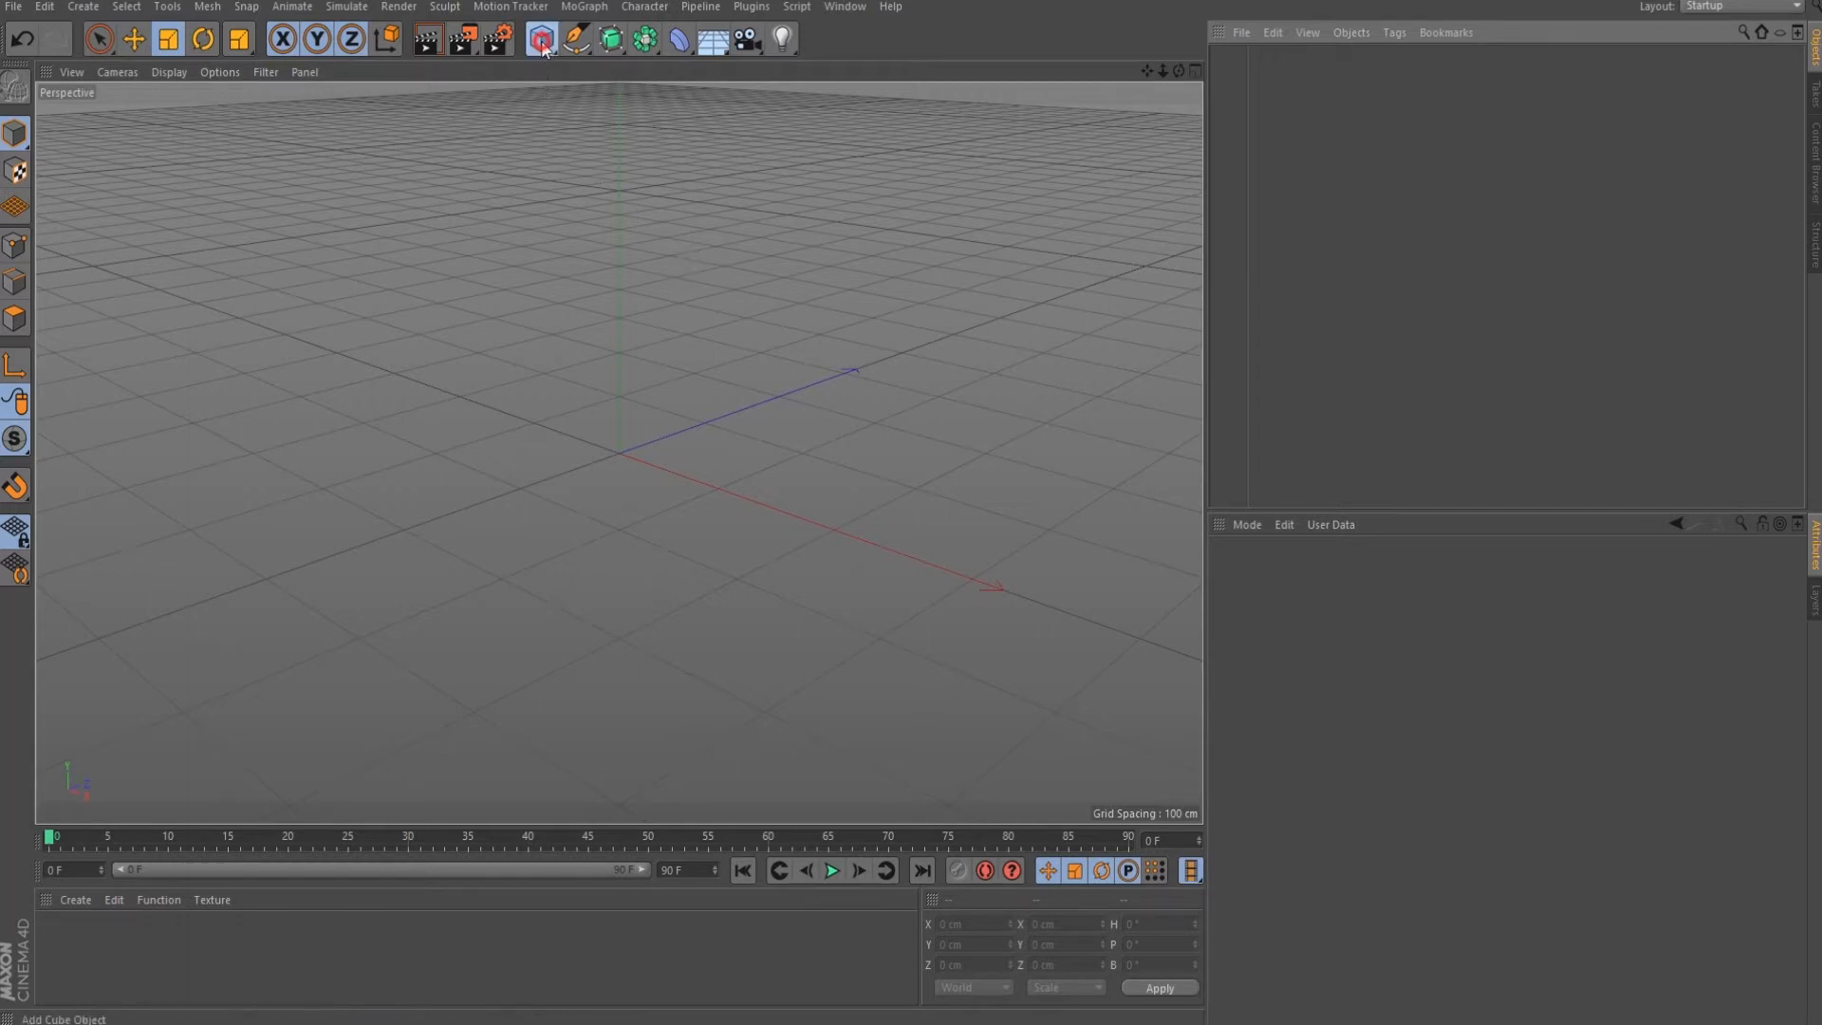
{"action": "left_click", "coordinate": [541, 38]}
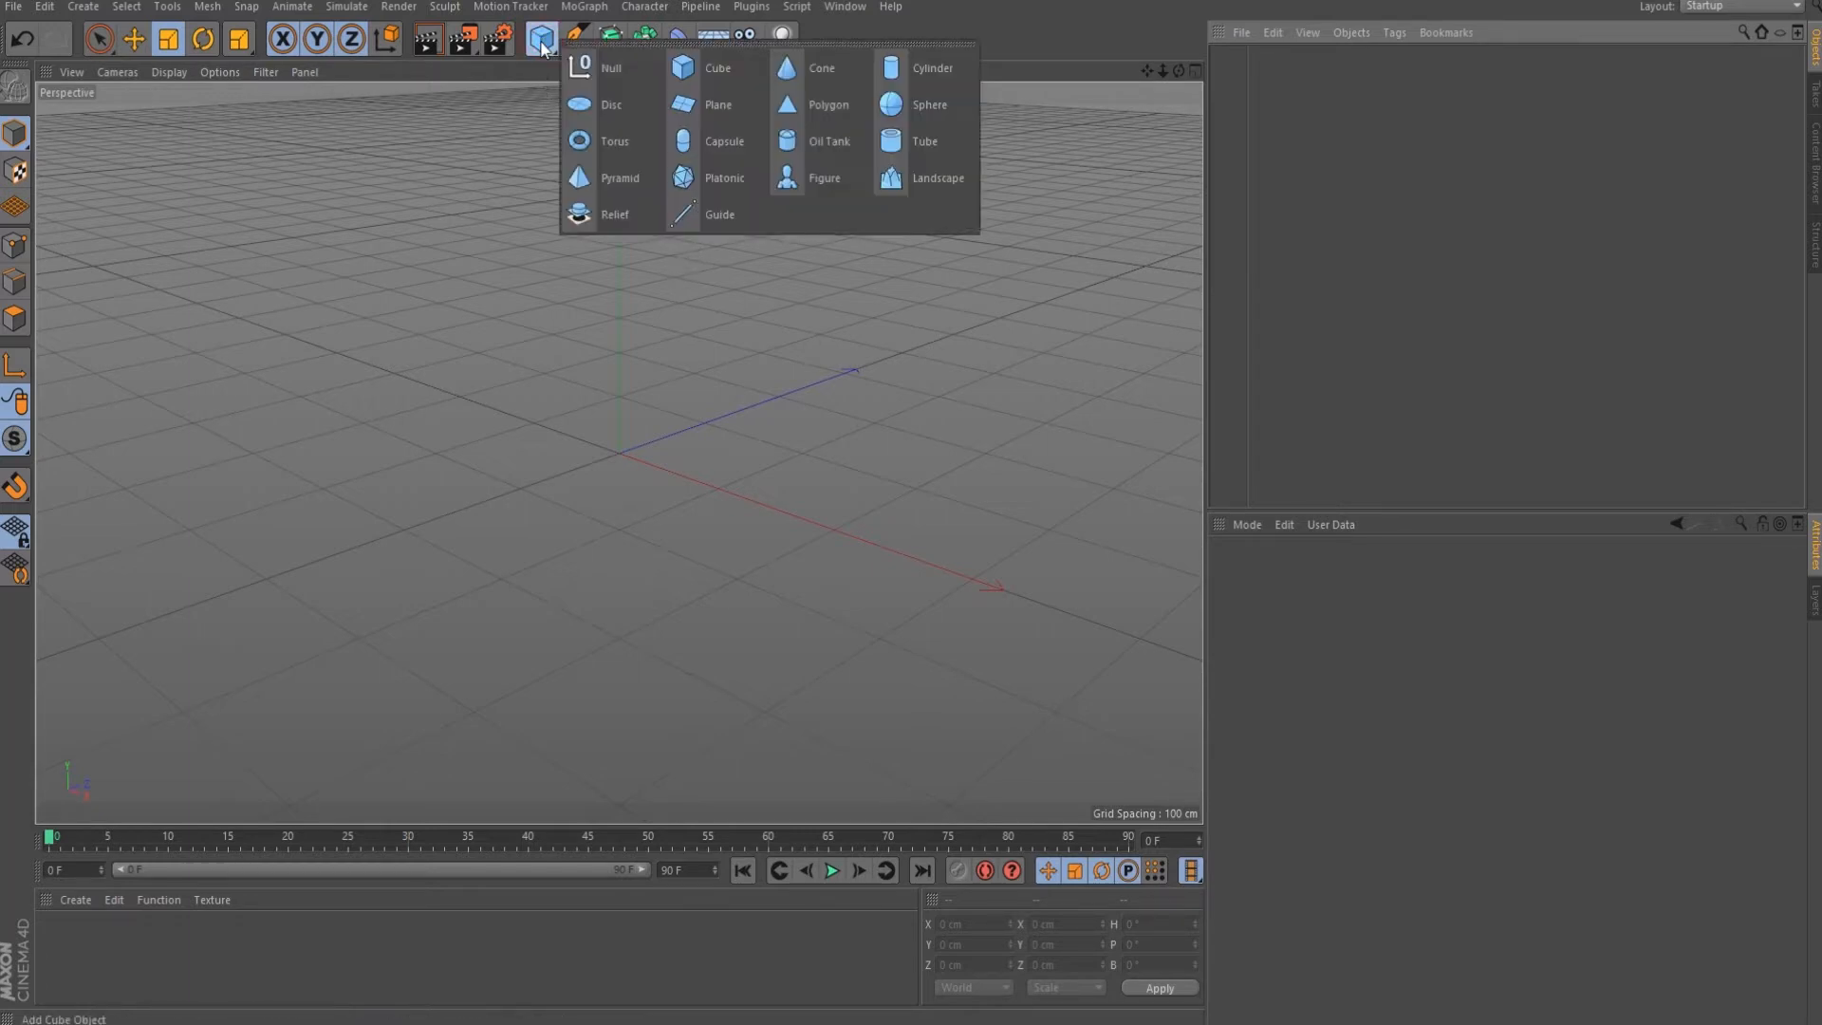
Add a sphere, delete its Phong tag to compare faceted shading, then undo to restore it.
{"action": "left_click", "coordinate": [885, 105]}
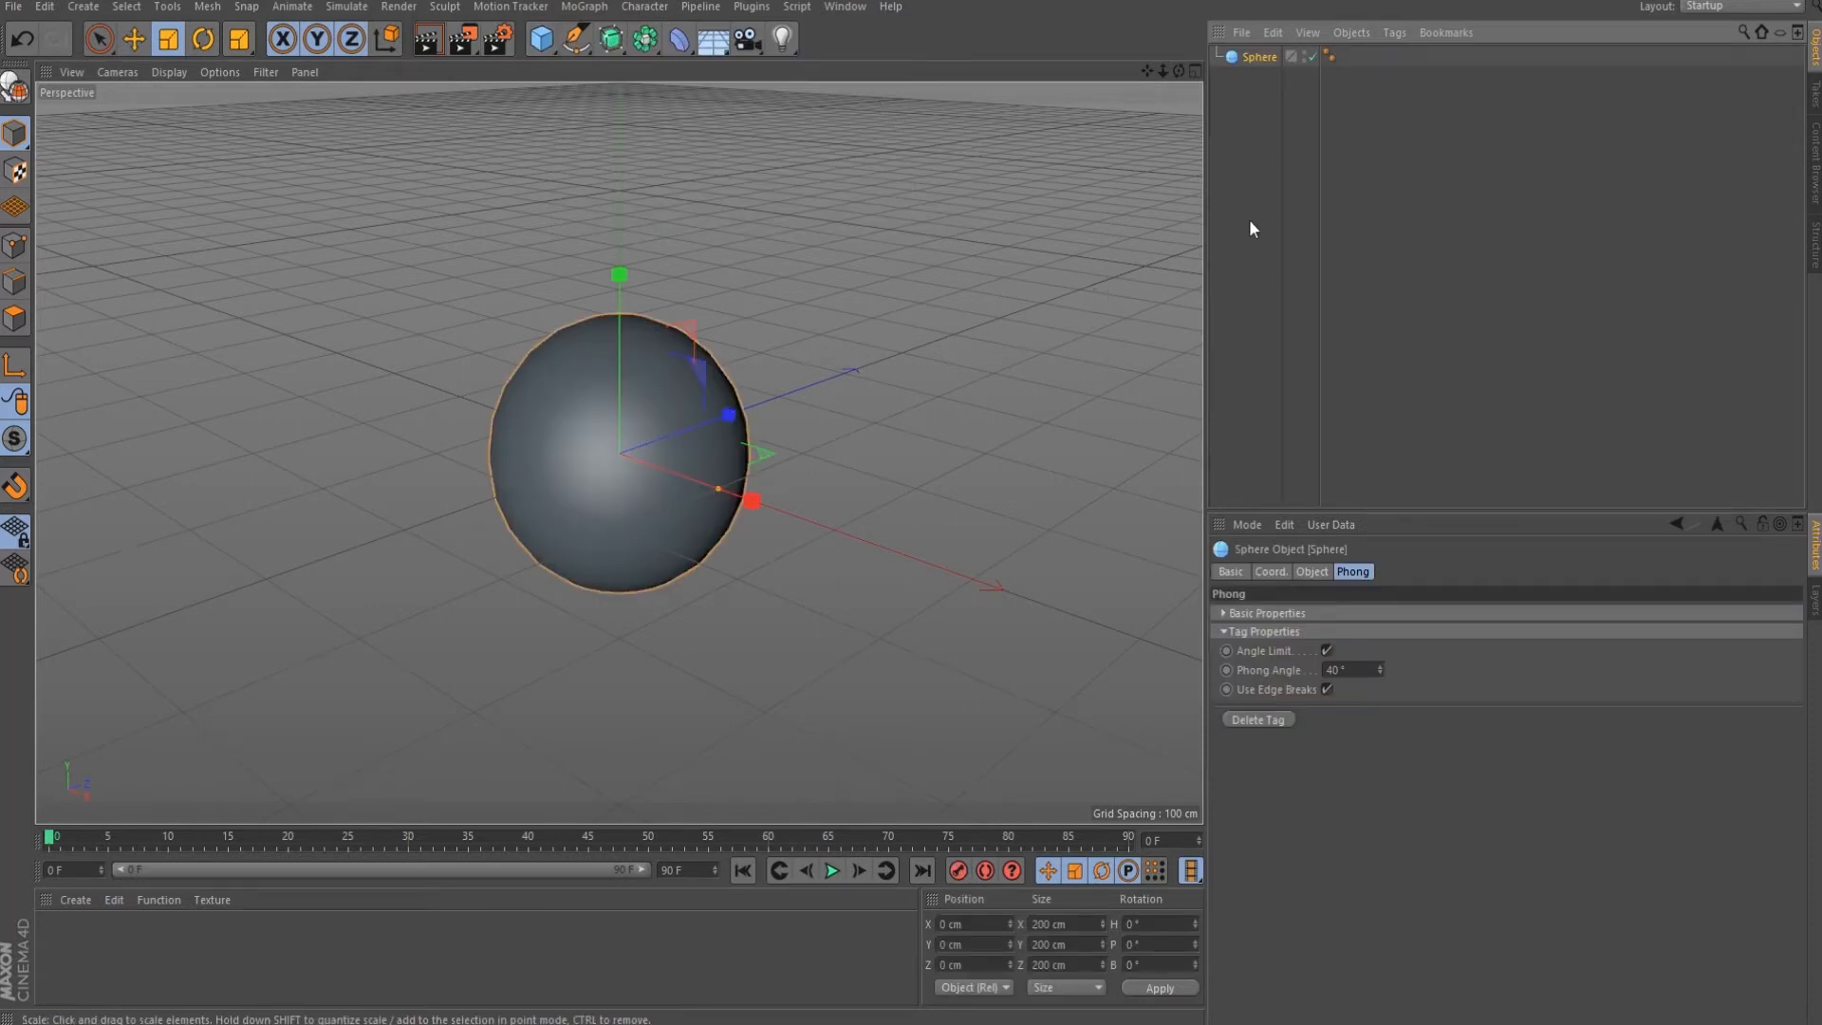
{"action": "left_click", "coordinate": [1329, 57]}
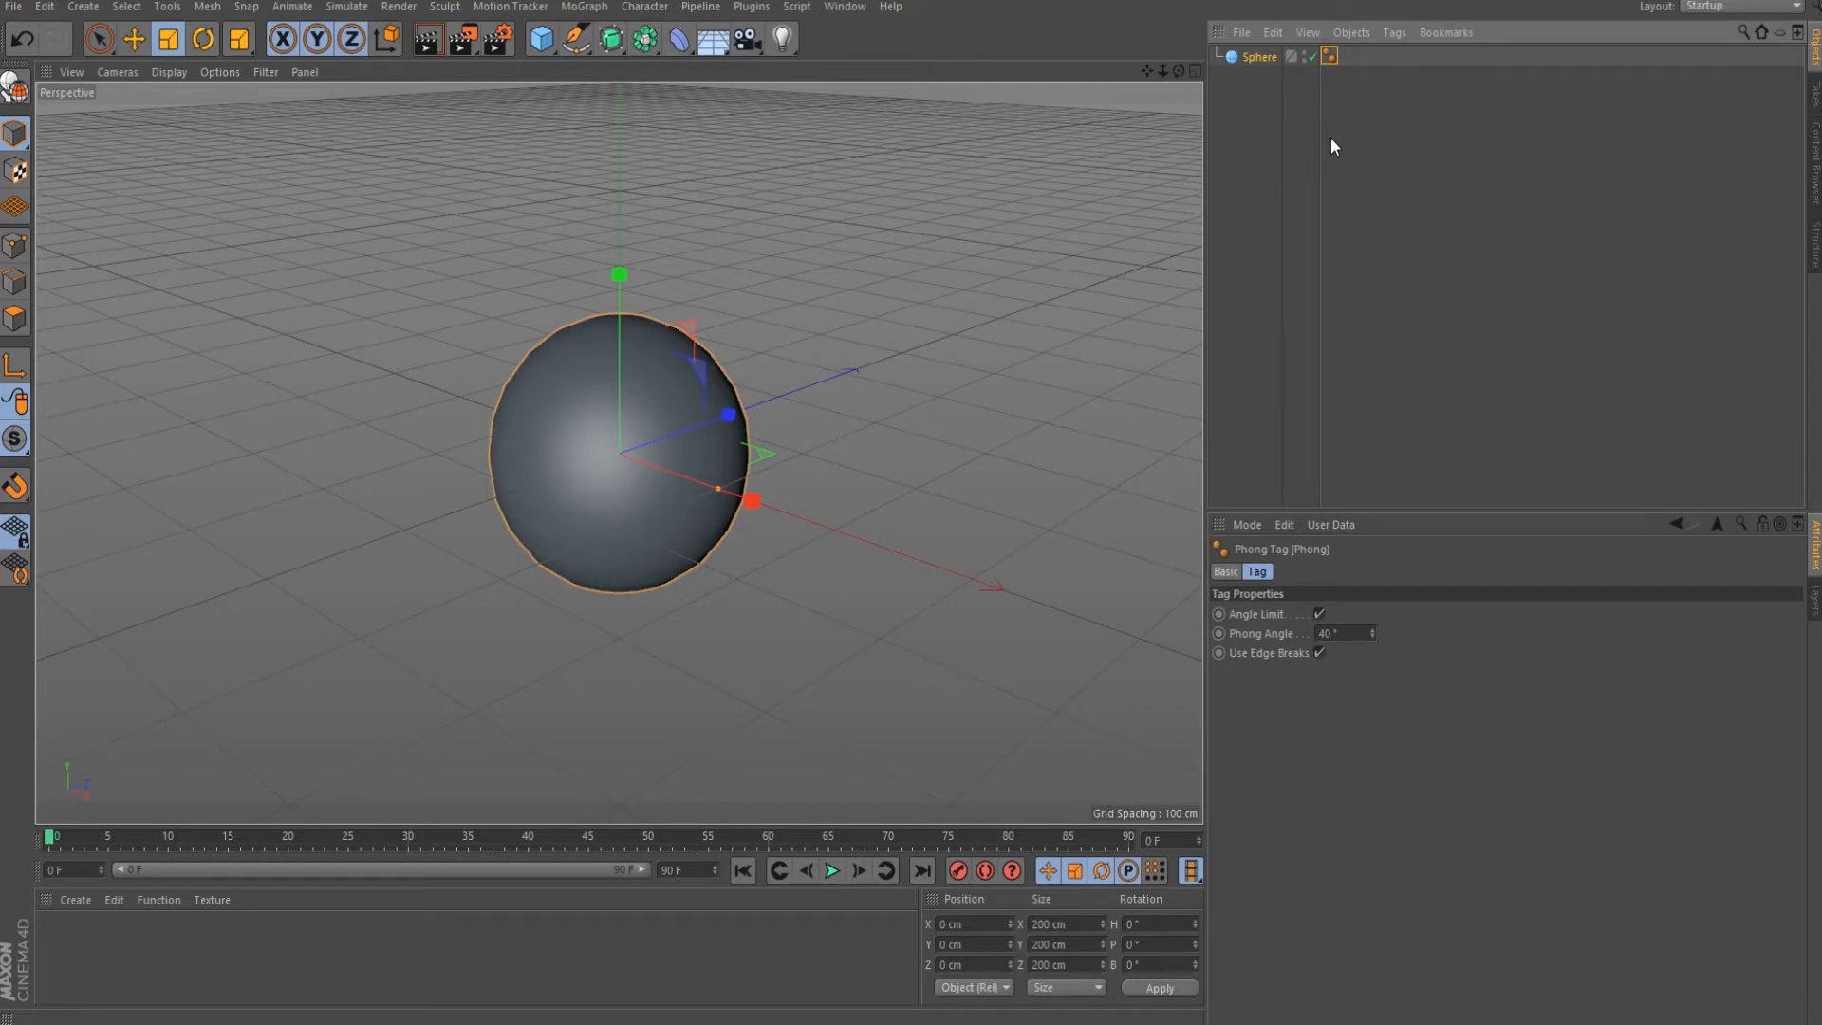
{"action": "key", "text": "Delete"}
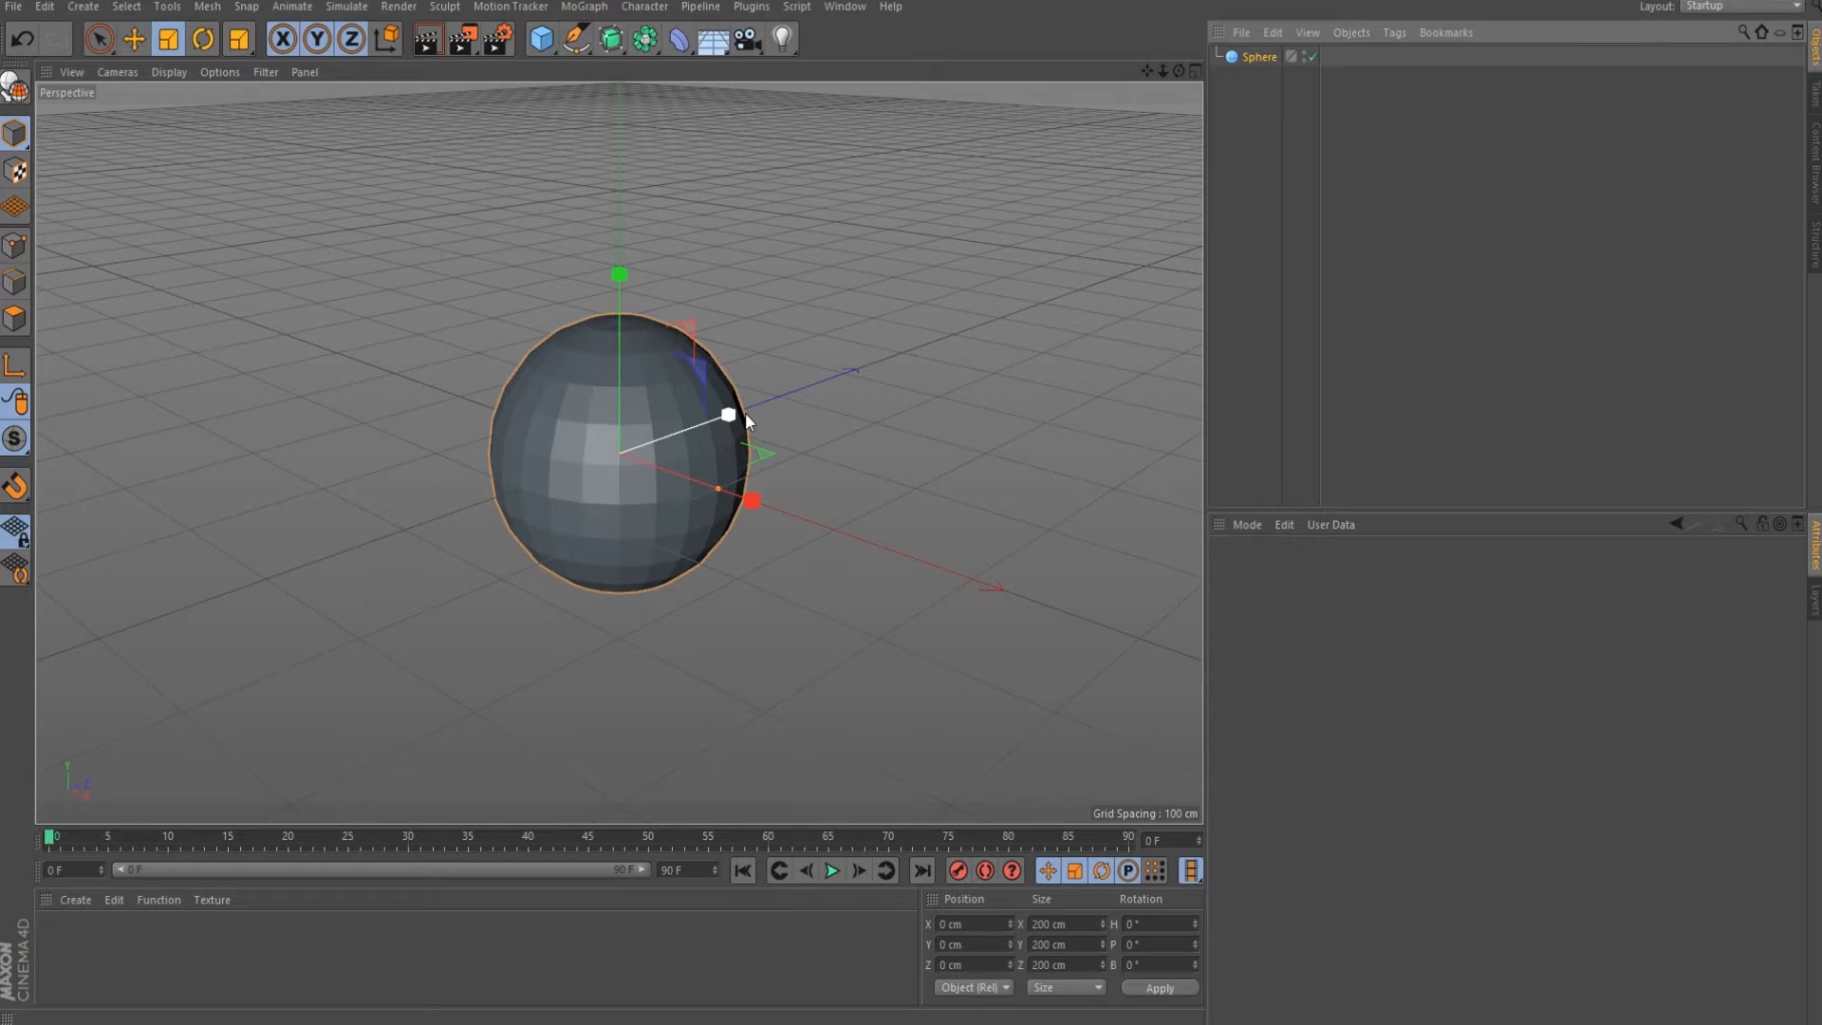
{"action": "key", "text": "ctrl+z"}
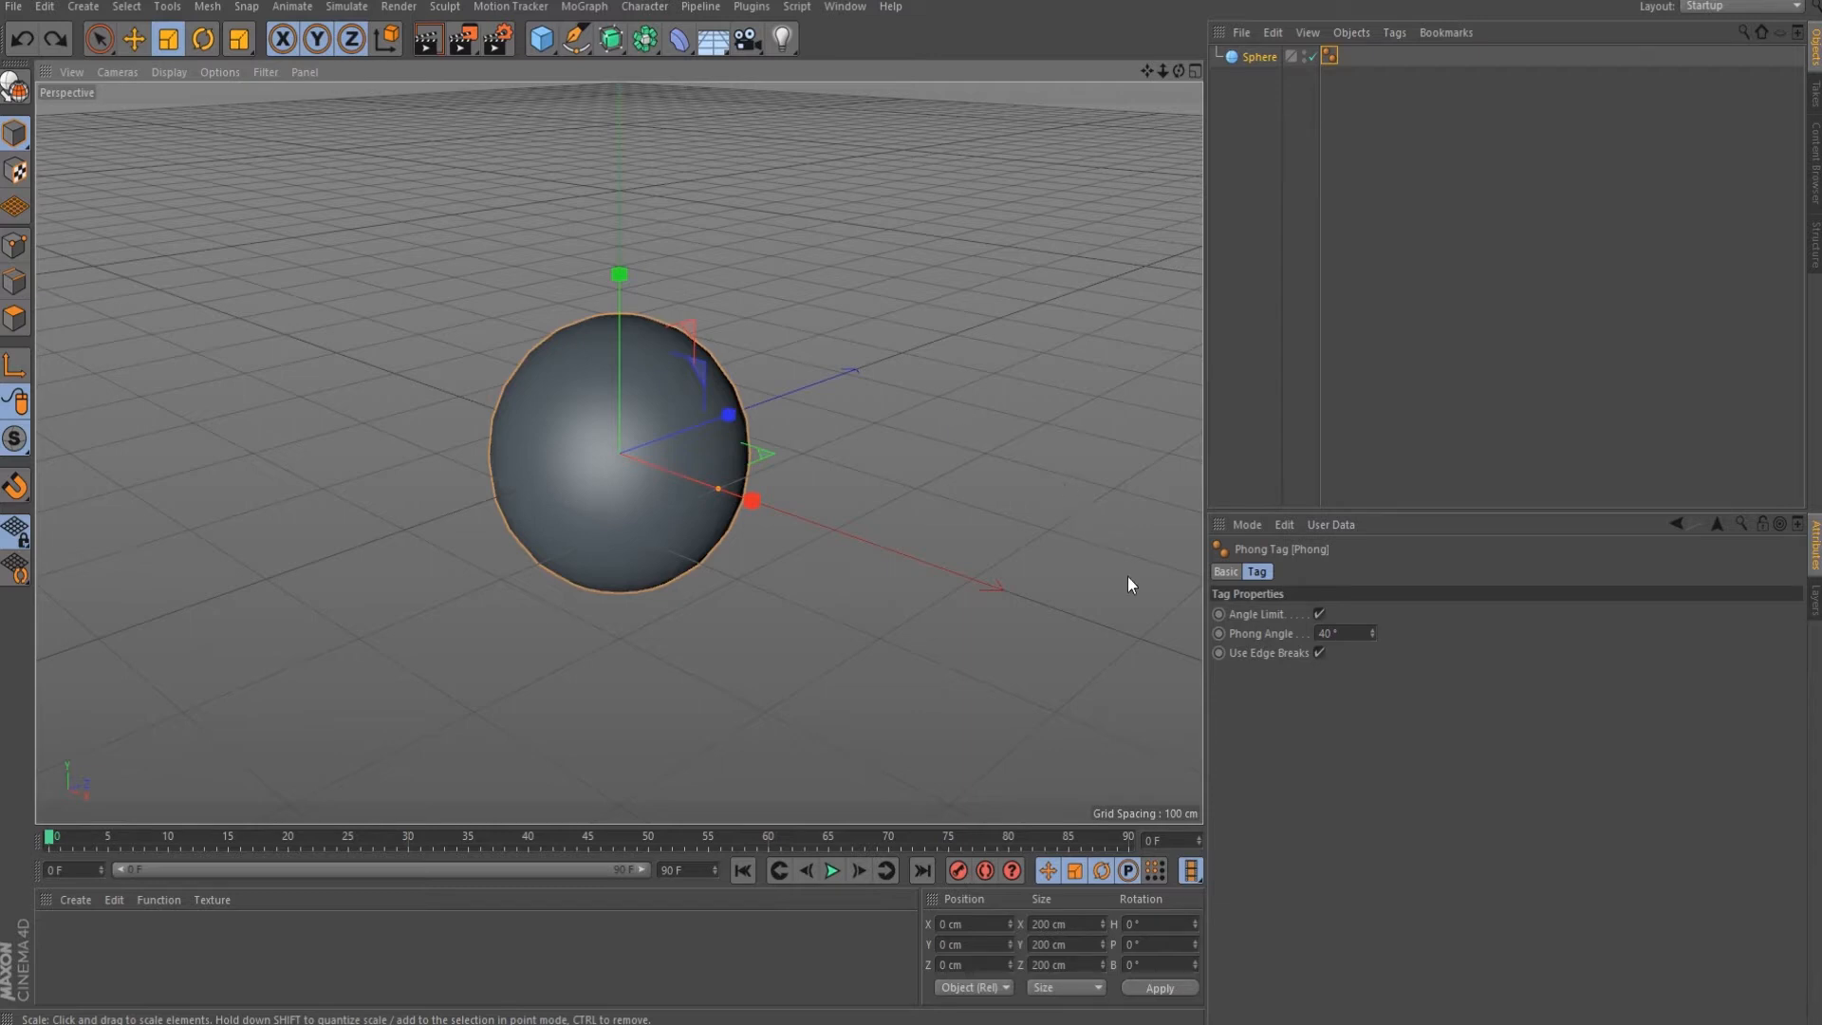
Adjust the Phong tag's Phong Angle, settling at 40° with Angle Limit on.
{"action": "left_click", "coordinate": [1372, 630]}
{"action": "mouse_move", "coordinate": [1371, 633]}
{"action": "left_mouse_down"}
{"action": "mouse_move", "coordinate": [1372, 649]}
{"action": "mouse_move", "coordinate": [1372, 614]}
{"action": "mouse_move", "coordinate": [1371, 631]}
{"action": "left_mouse_up"}
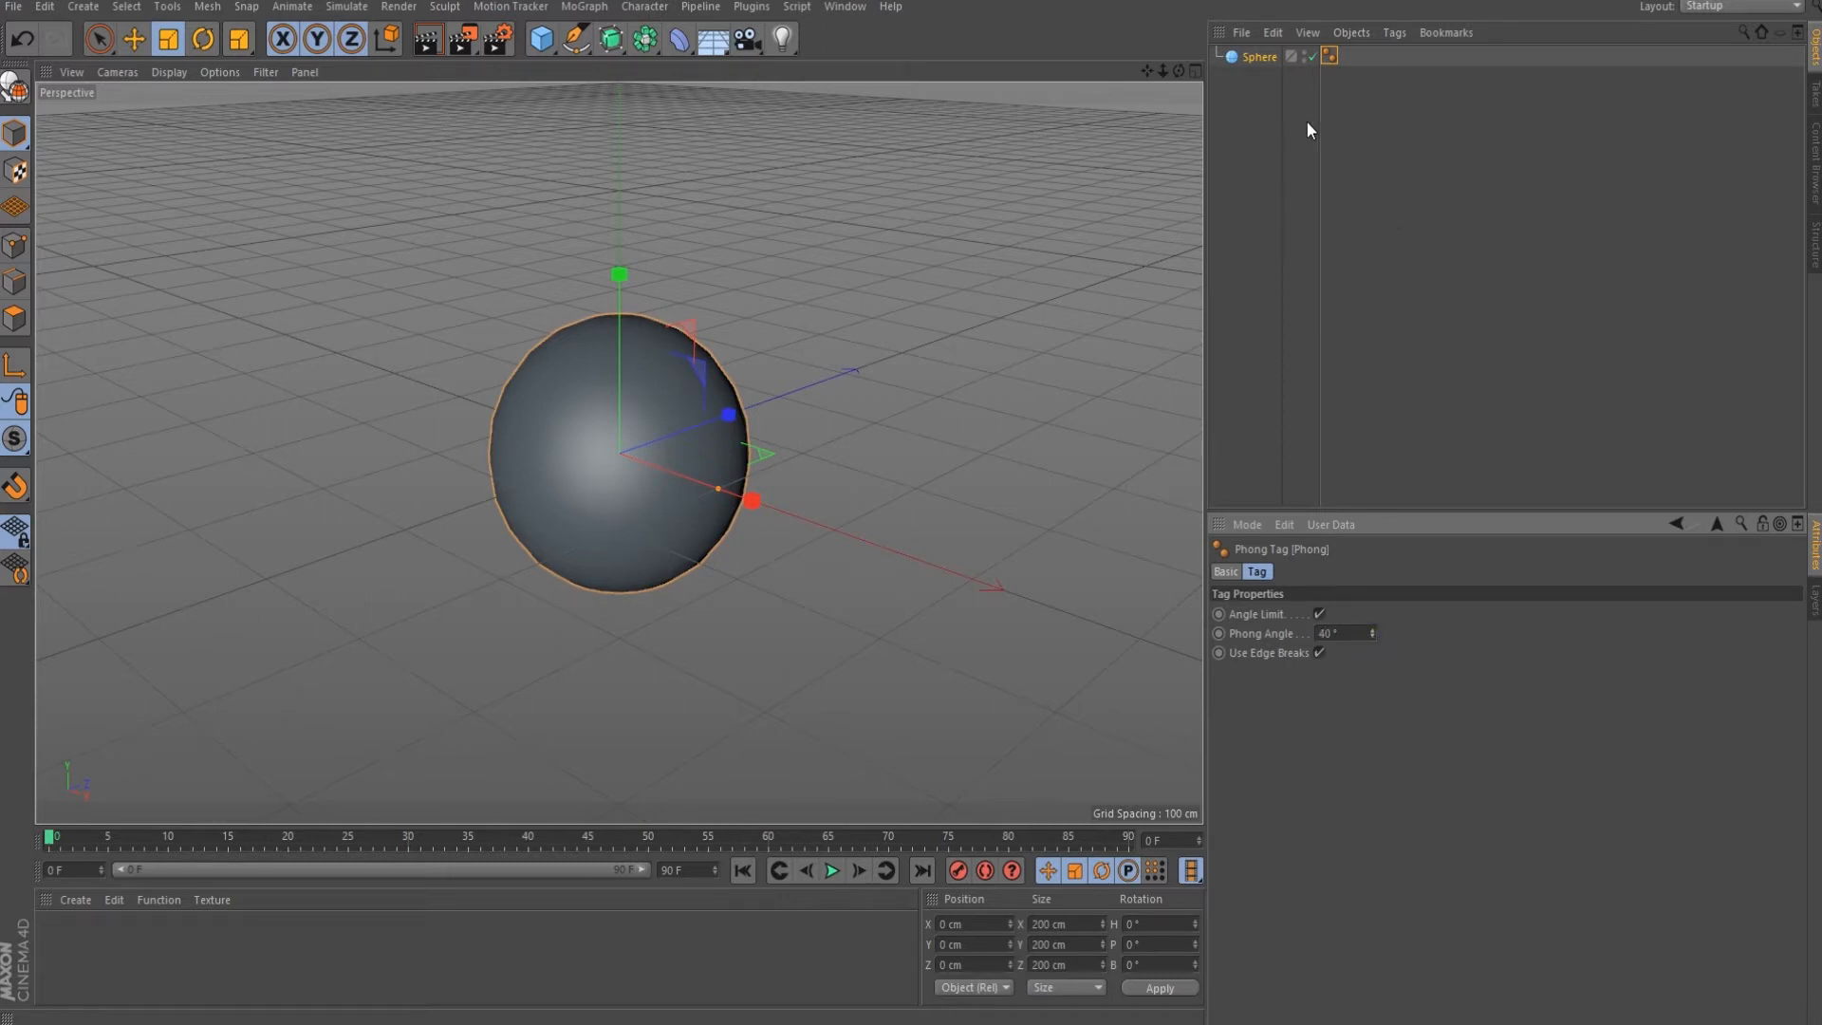
{"action": "left_click", "coordinate": [1259, 58]}
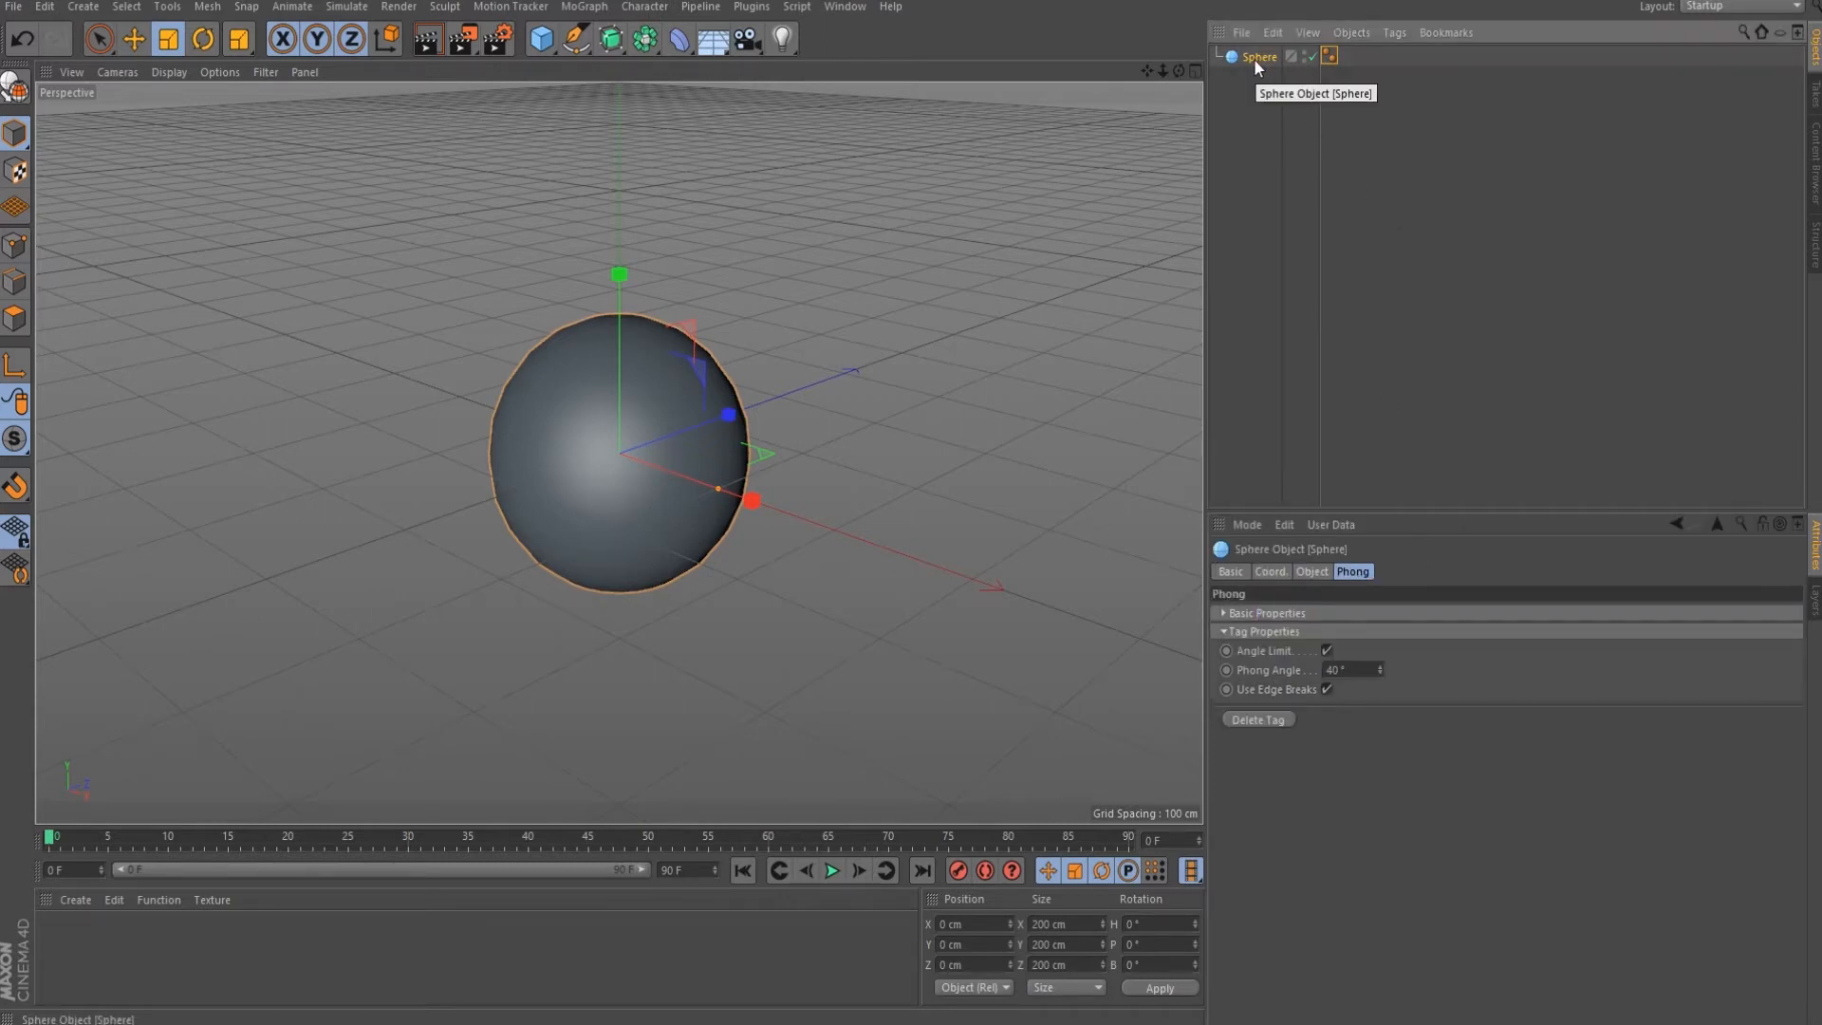
{"action": "left_click", "coordinate": [1269, 32]}
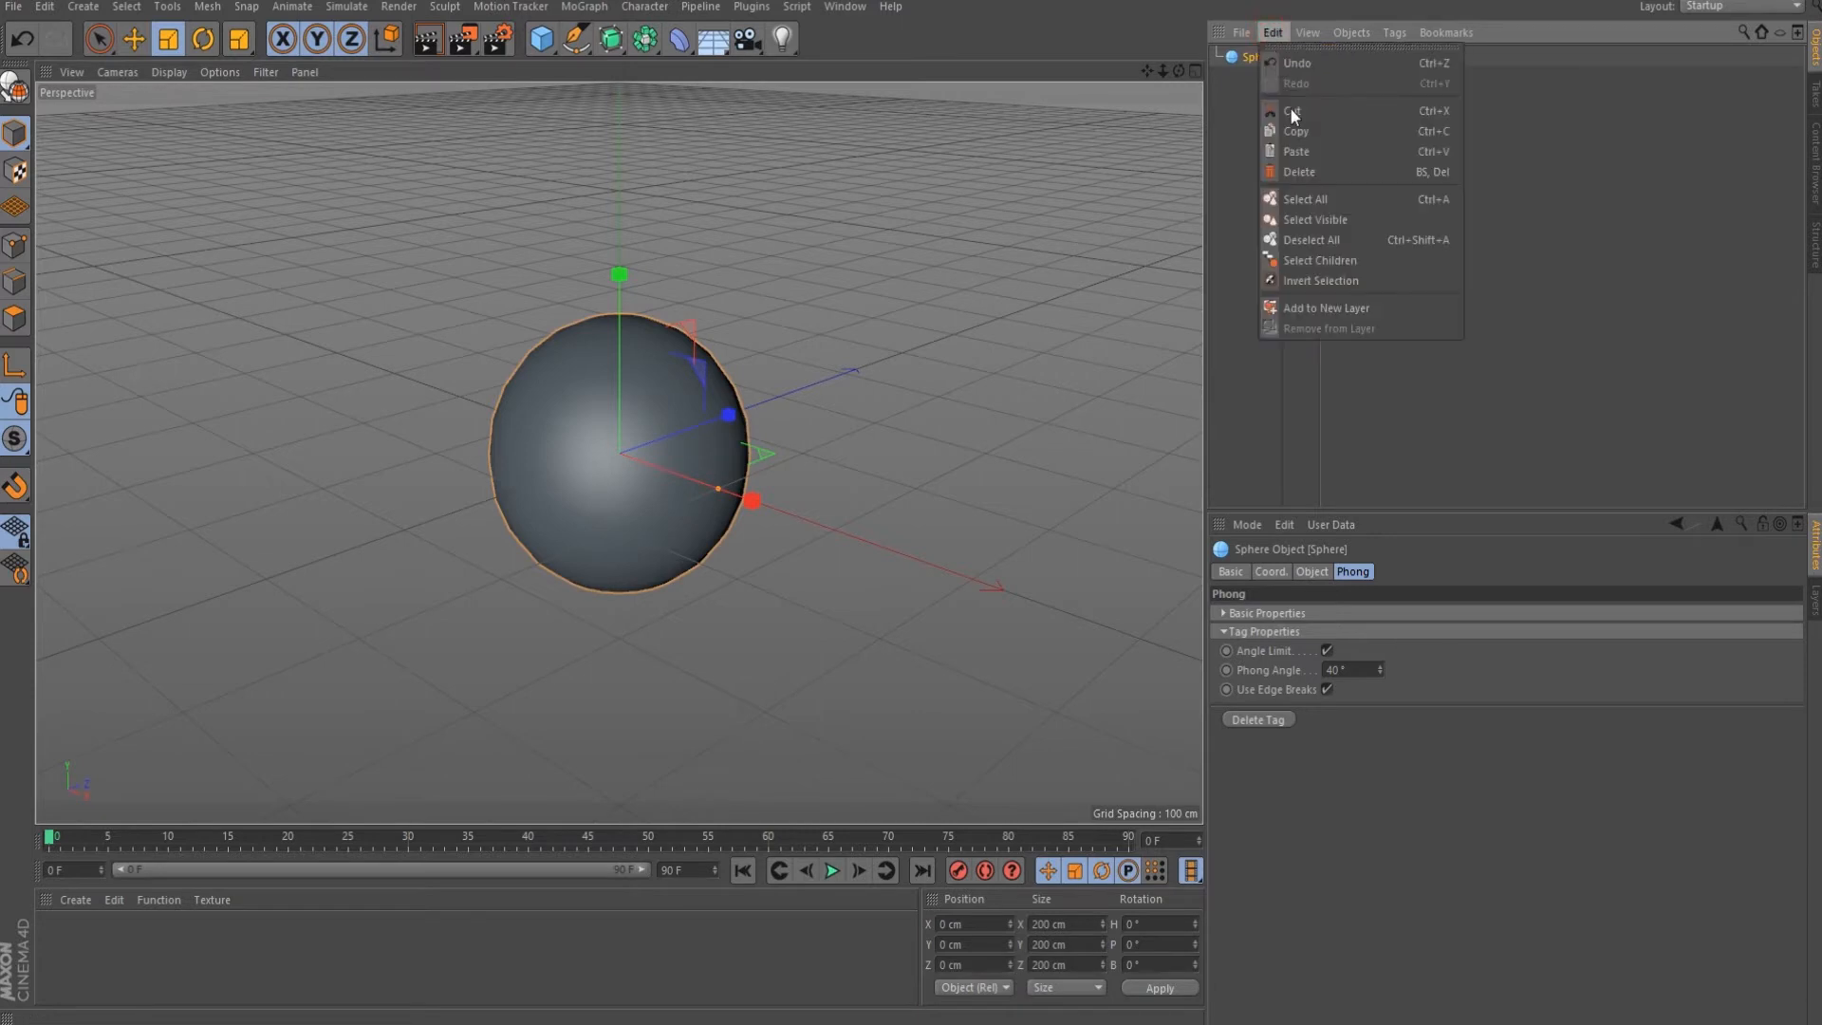
Replace the sphere with a new 200 cm cube and set its Segments X to 11.
{"action": "left_click", "coordinate": [1299, 171]}
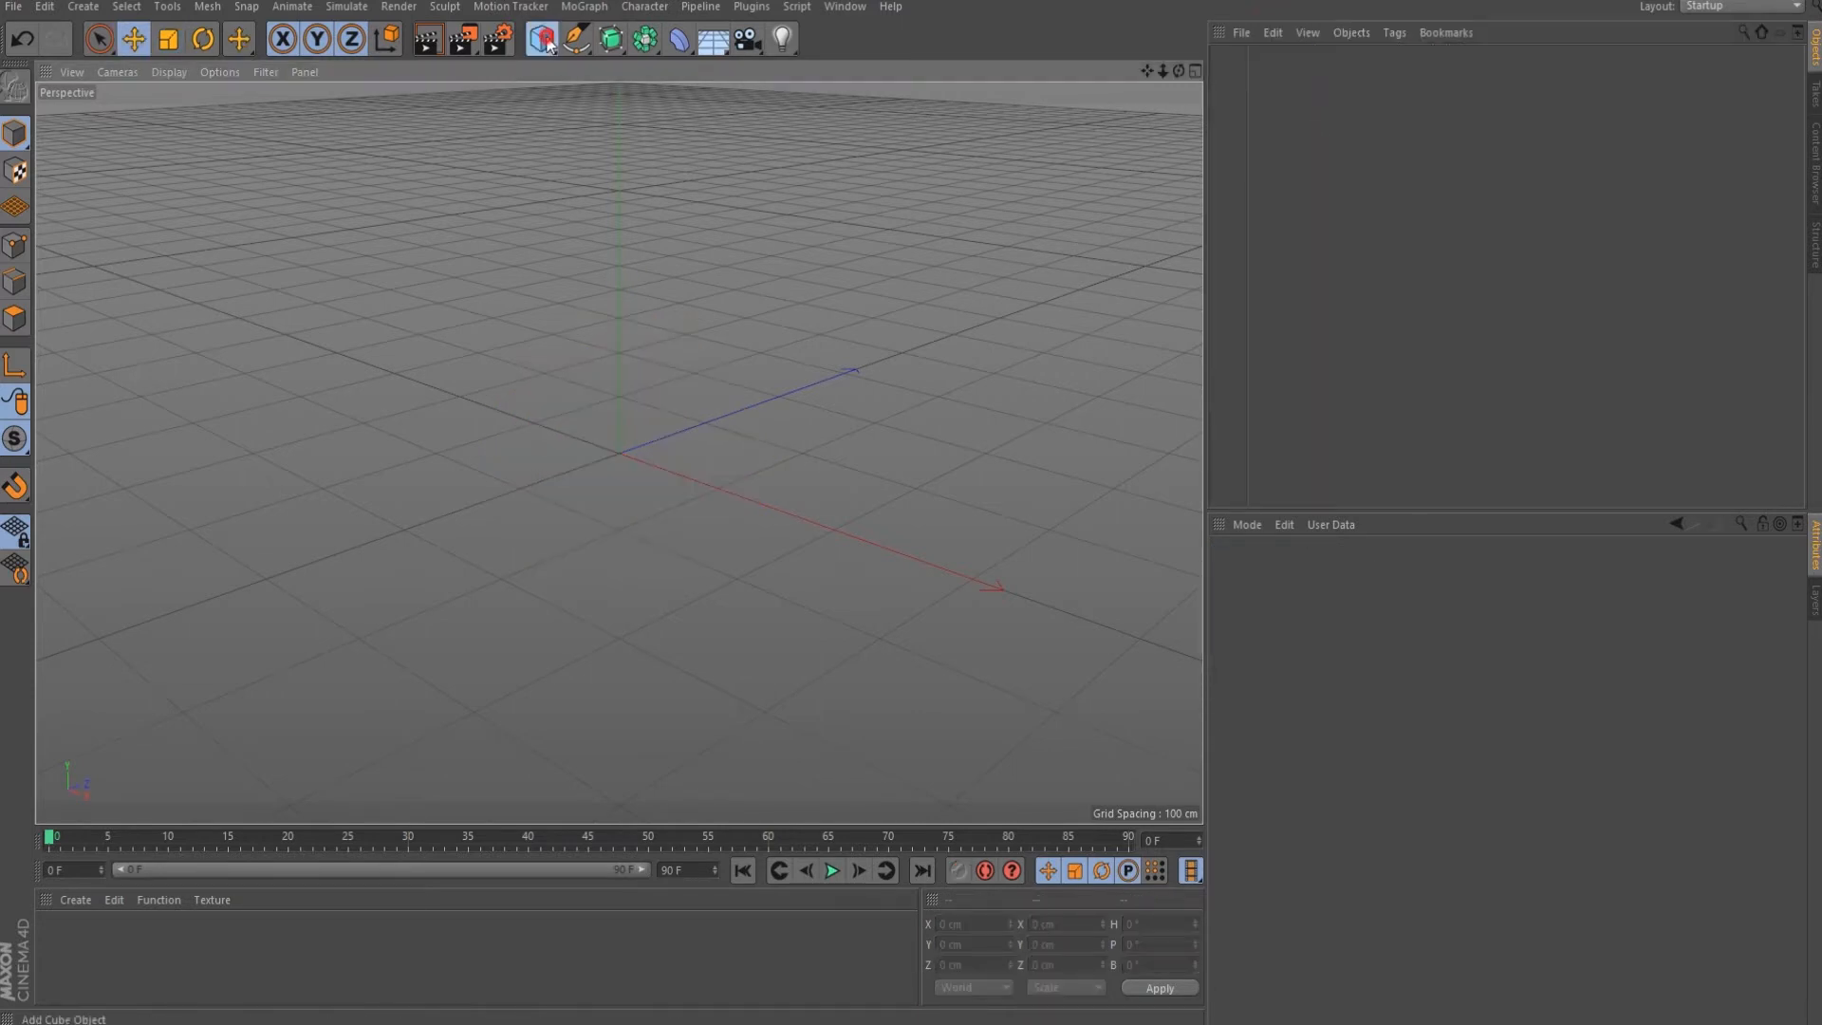
{"action": "left_click", "coordinate": [544, 40]}
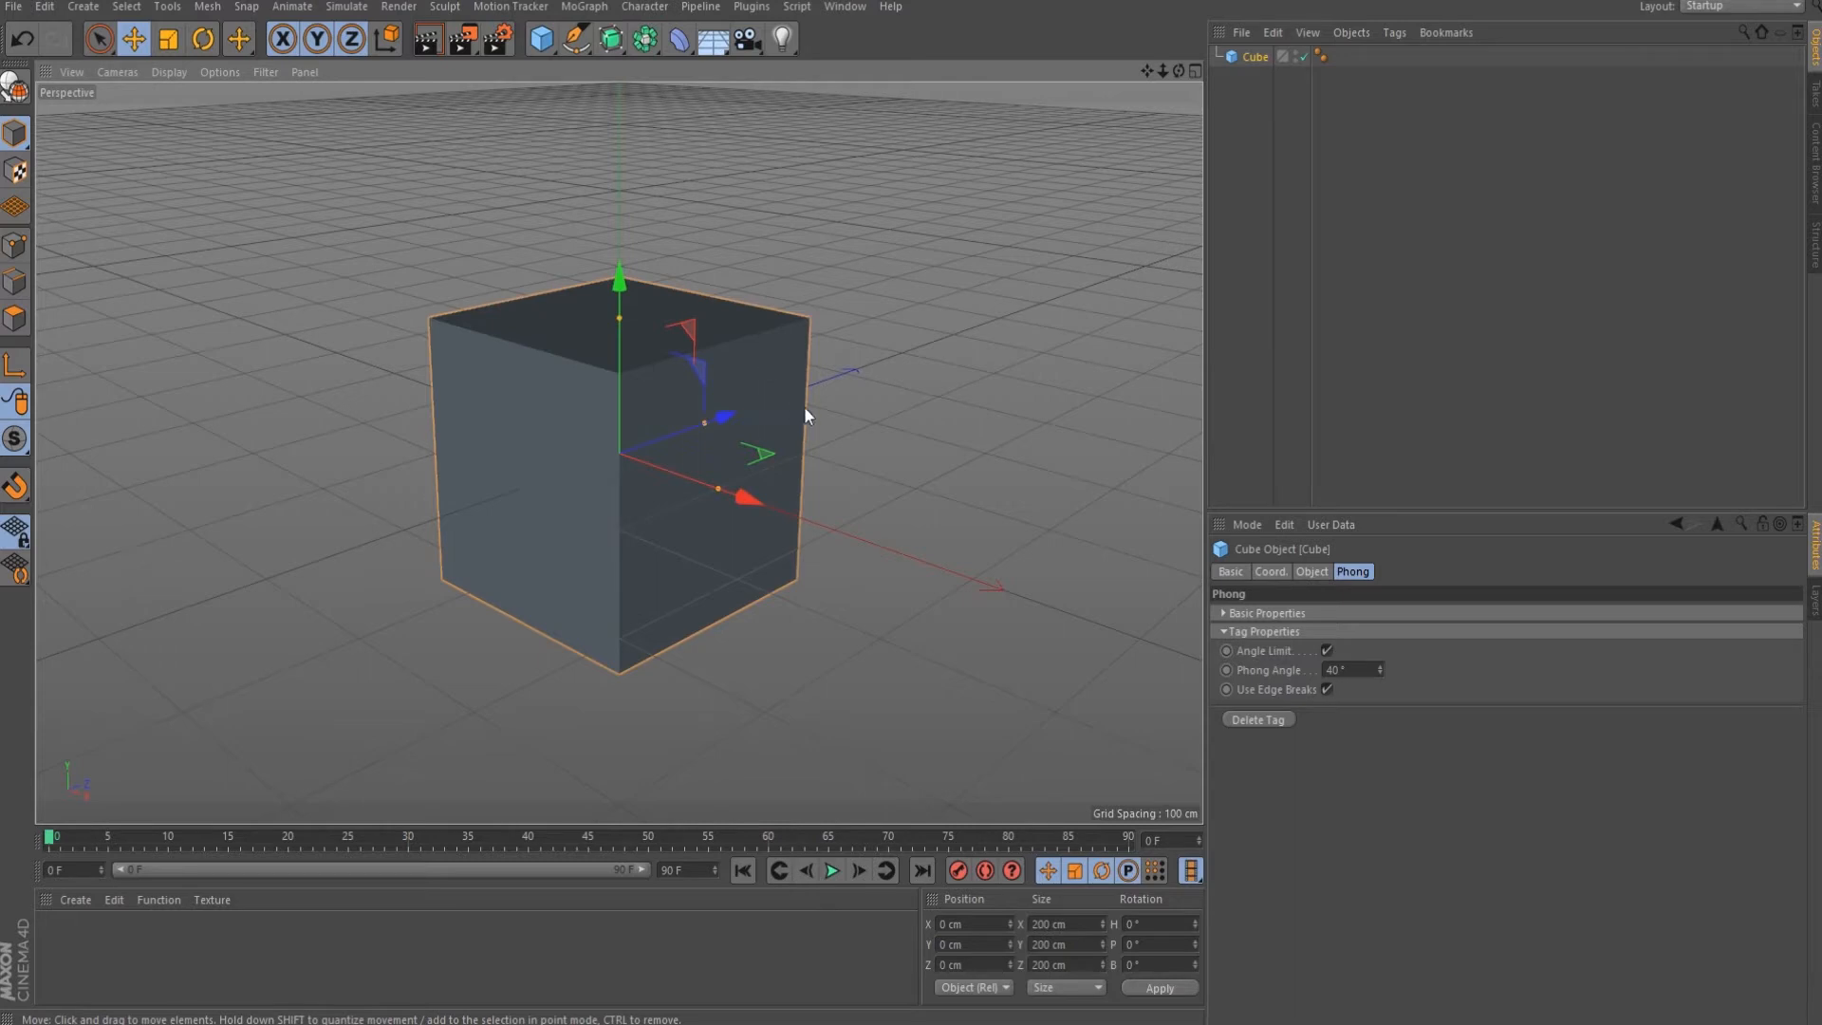
{"action": "left_click", "coordinate": [1323, 571]}
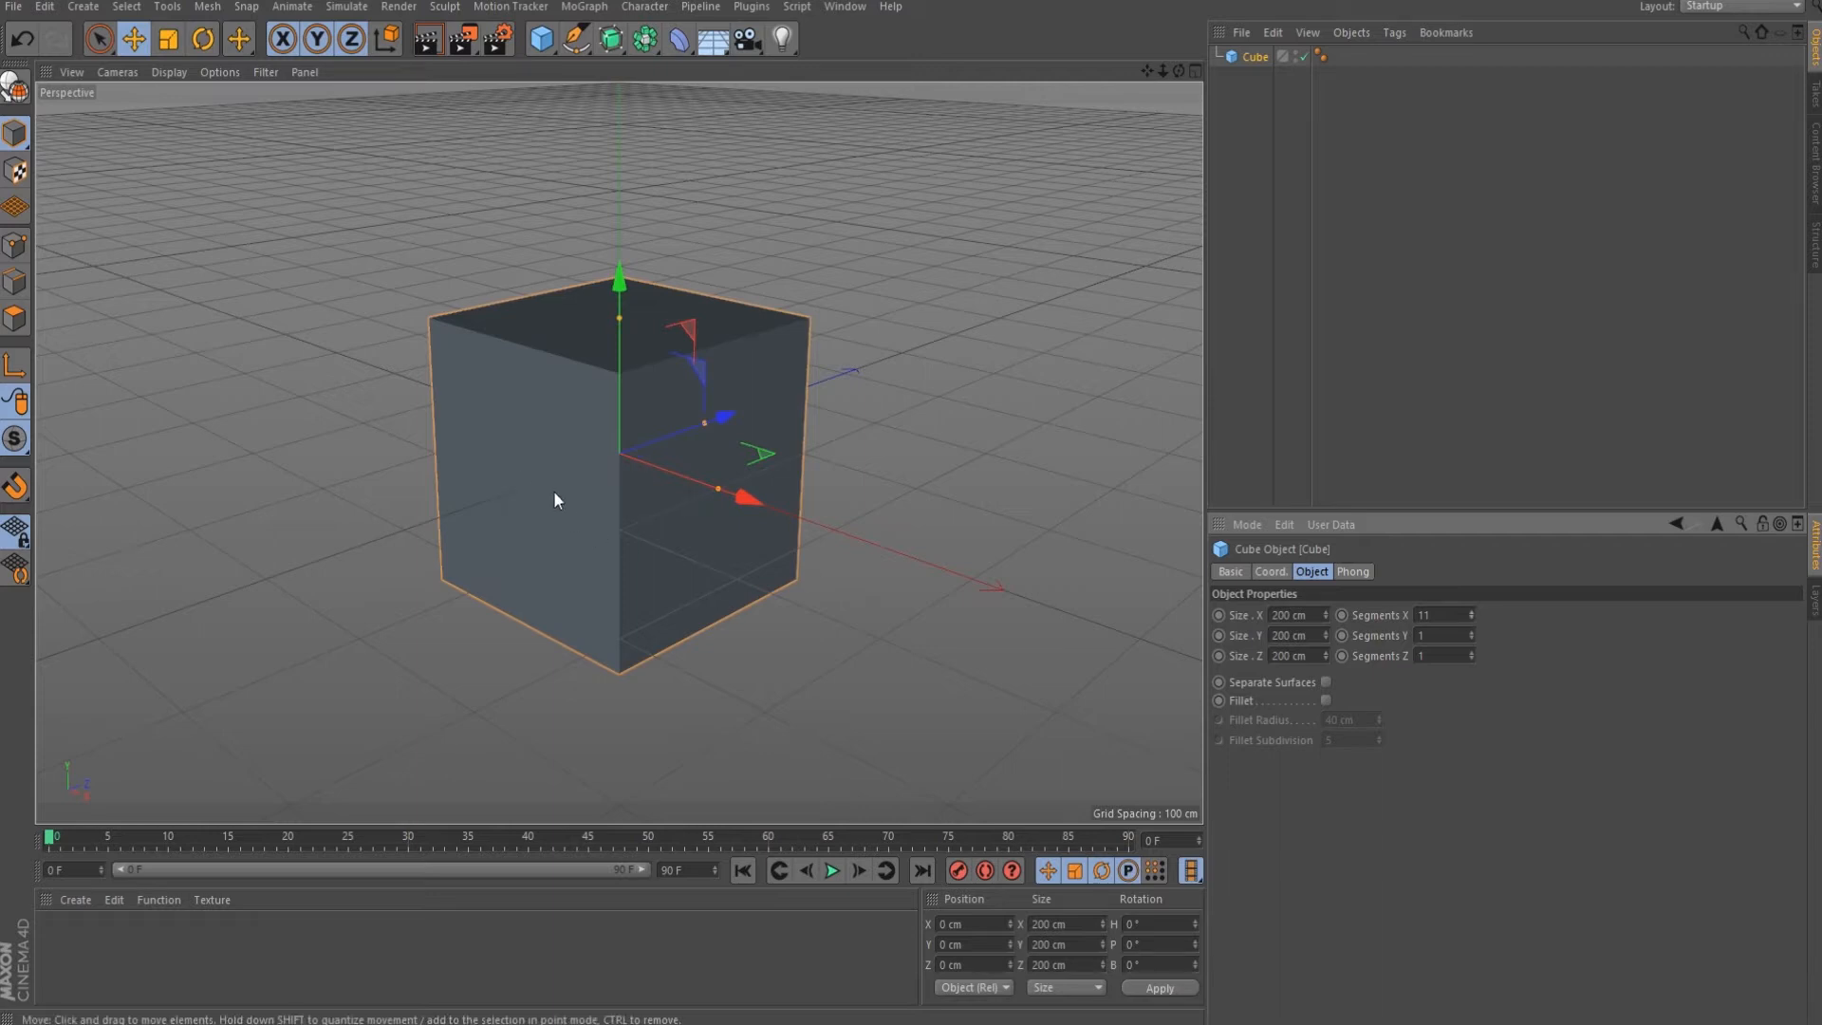
Switch the view to Gouraud Shading (Lines) and set the cube's segments to 14, 7 and 6.
{"action": "left_click", "coordinate": [159, 74]}
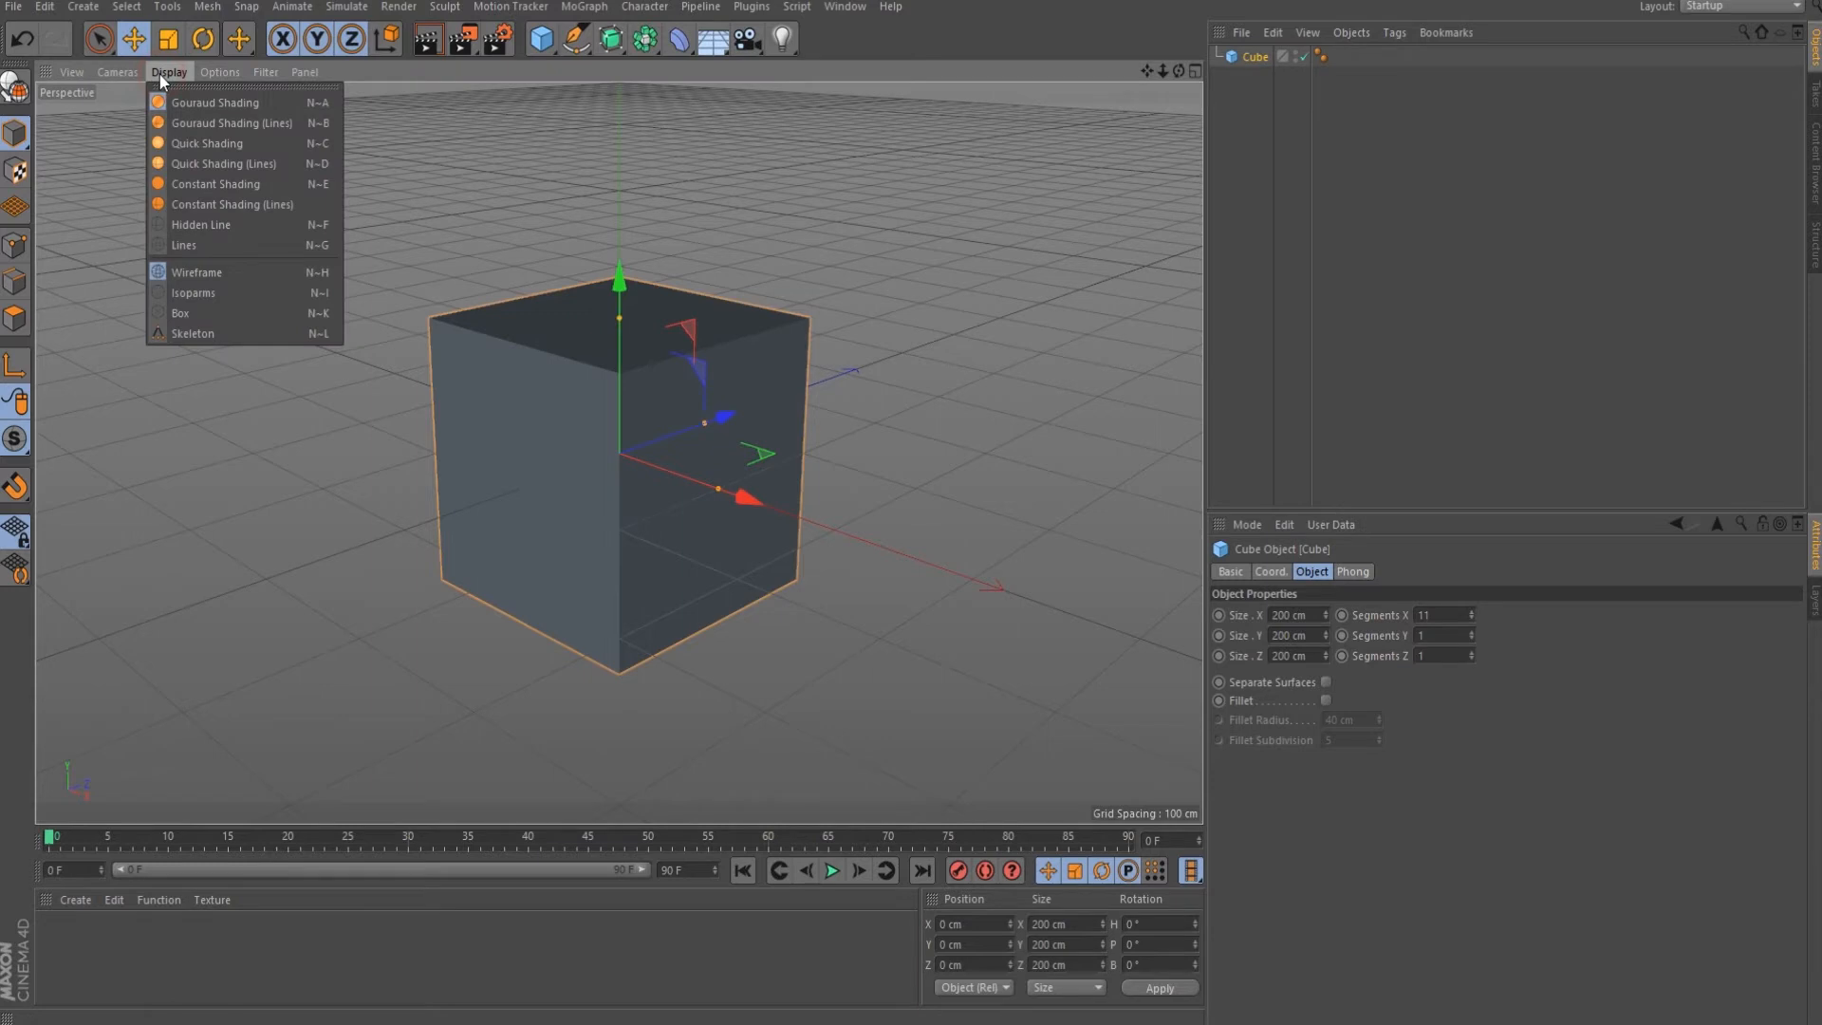
{"action": "left_click", "coordinate": [195, 123]}
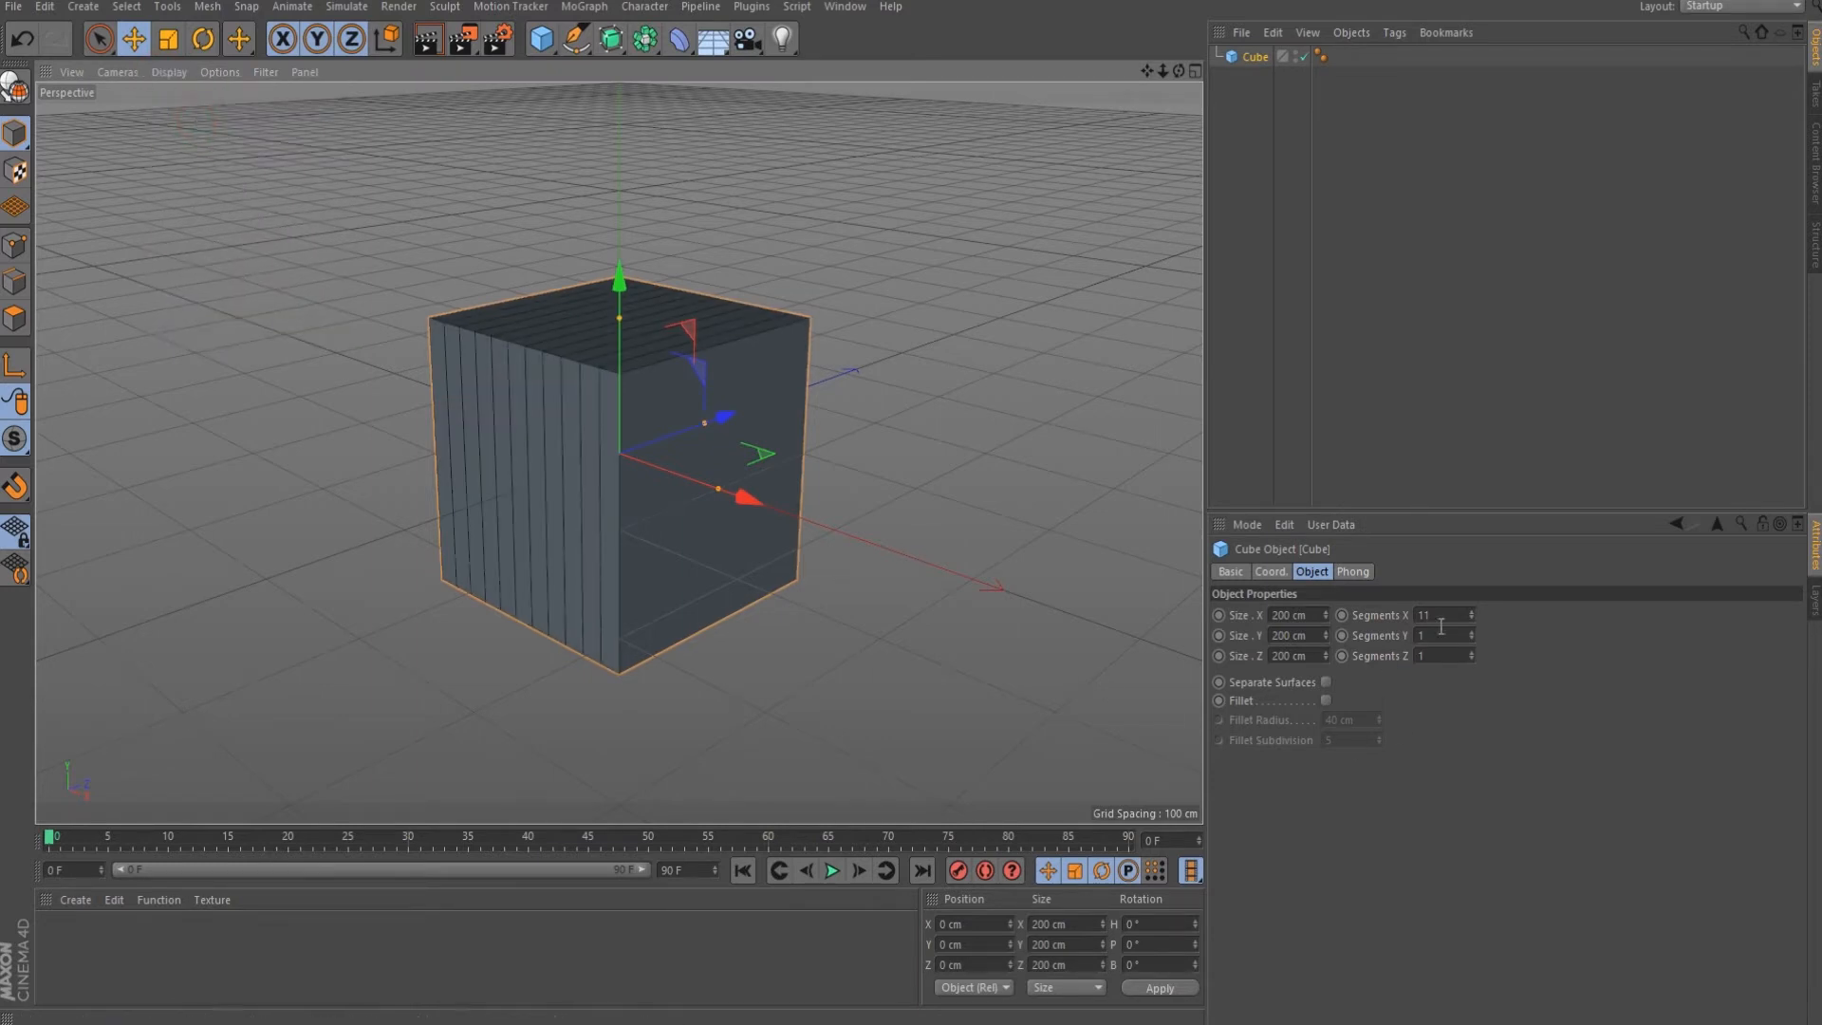
{"action": "left_click_drag", "start_coordinate": [1471, 615], "coordinate": [1473, 655]}
{"action": "left_click", "coordinate": [1472, 632]}
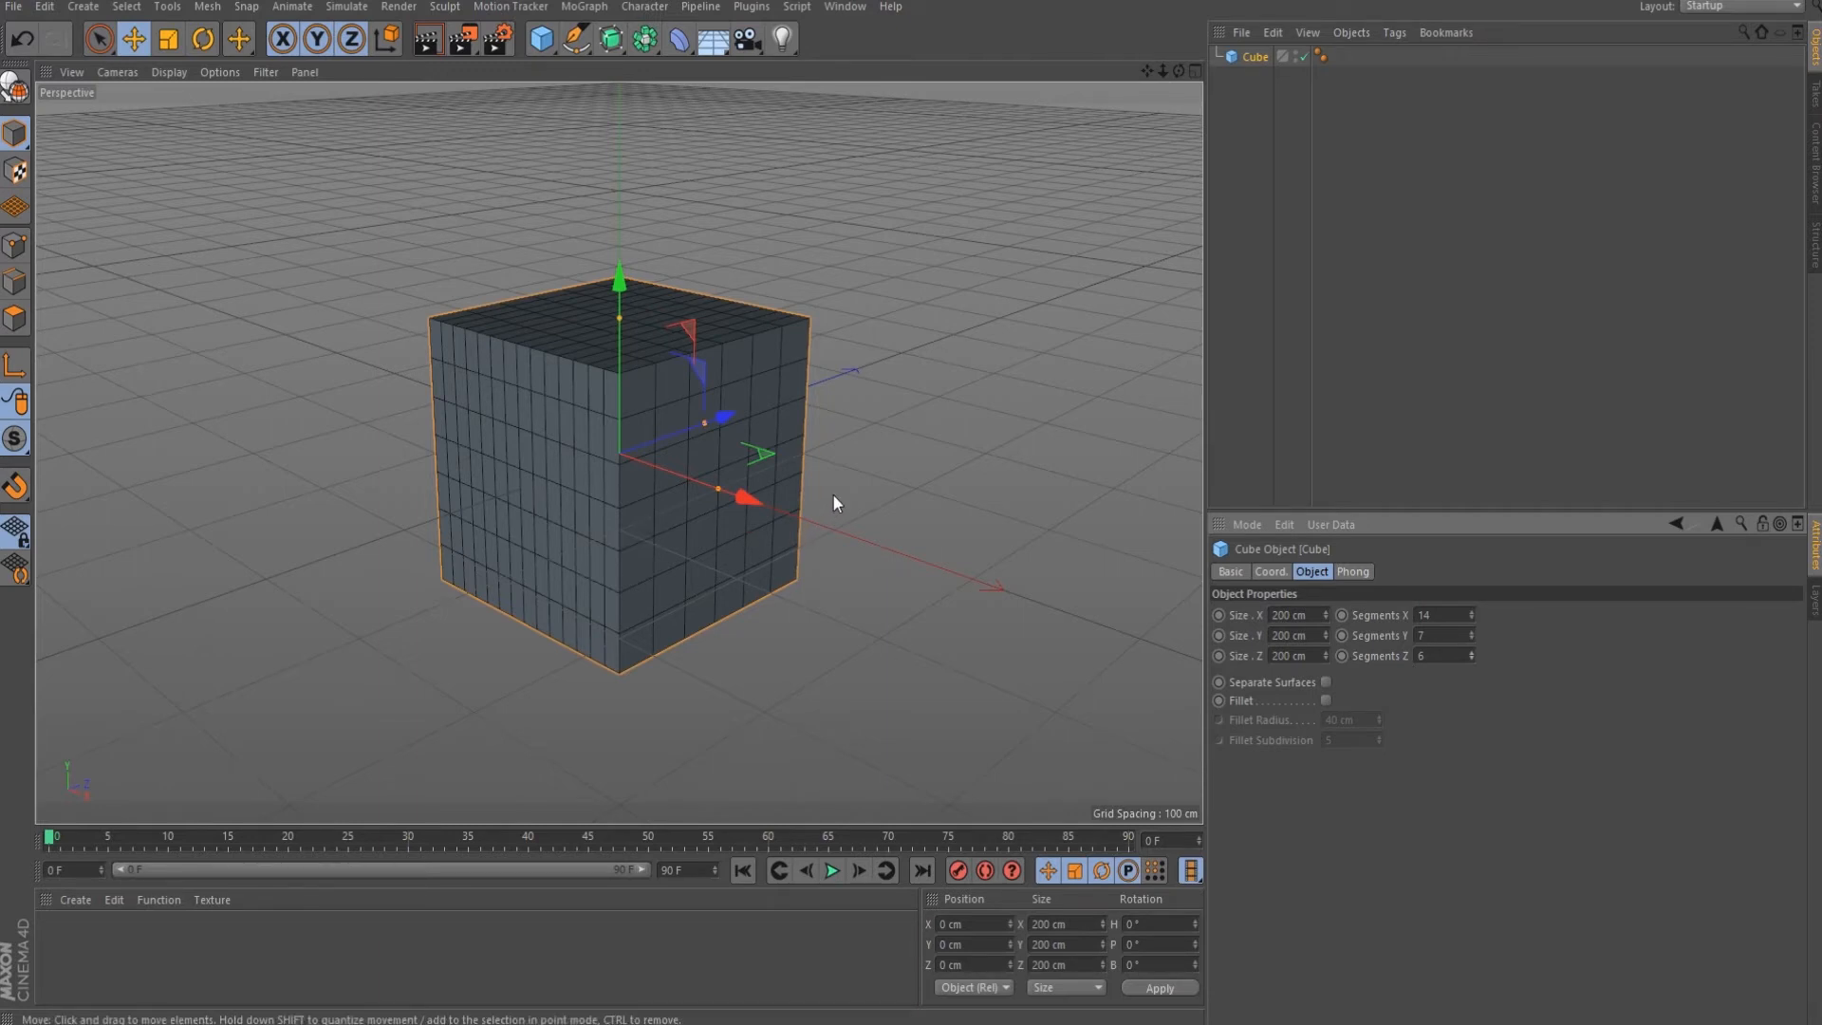
Toggle between plain Gouraud Shading and Gouraud Shading (Lines) using the N display menu.
{"action": "key", "text": "n"}
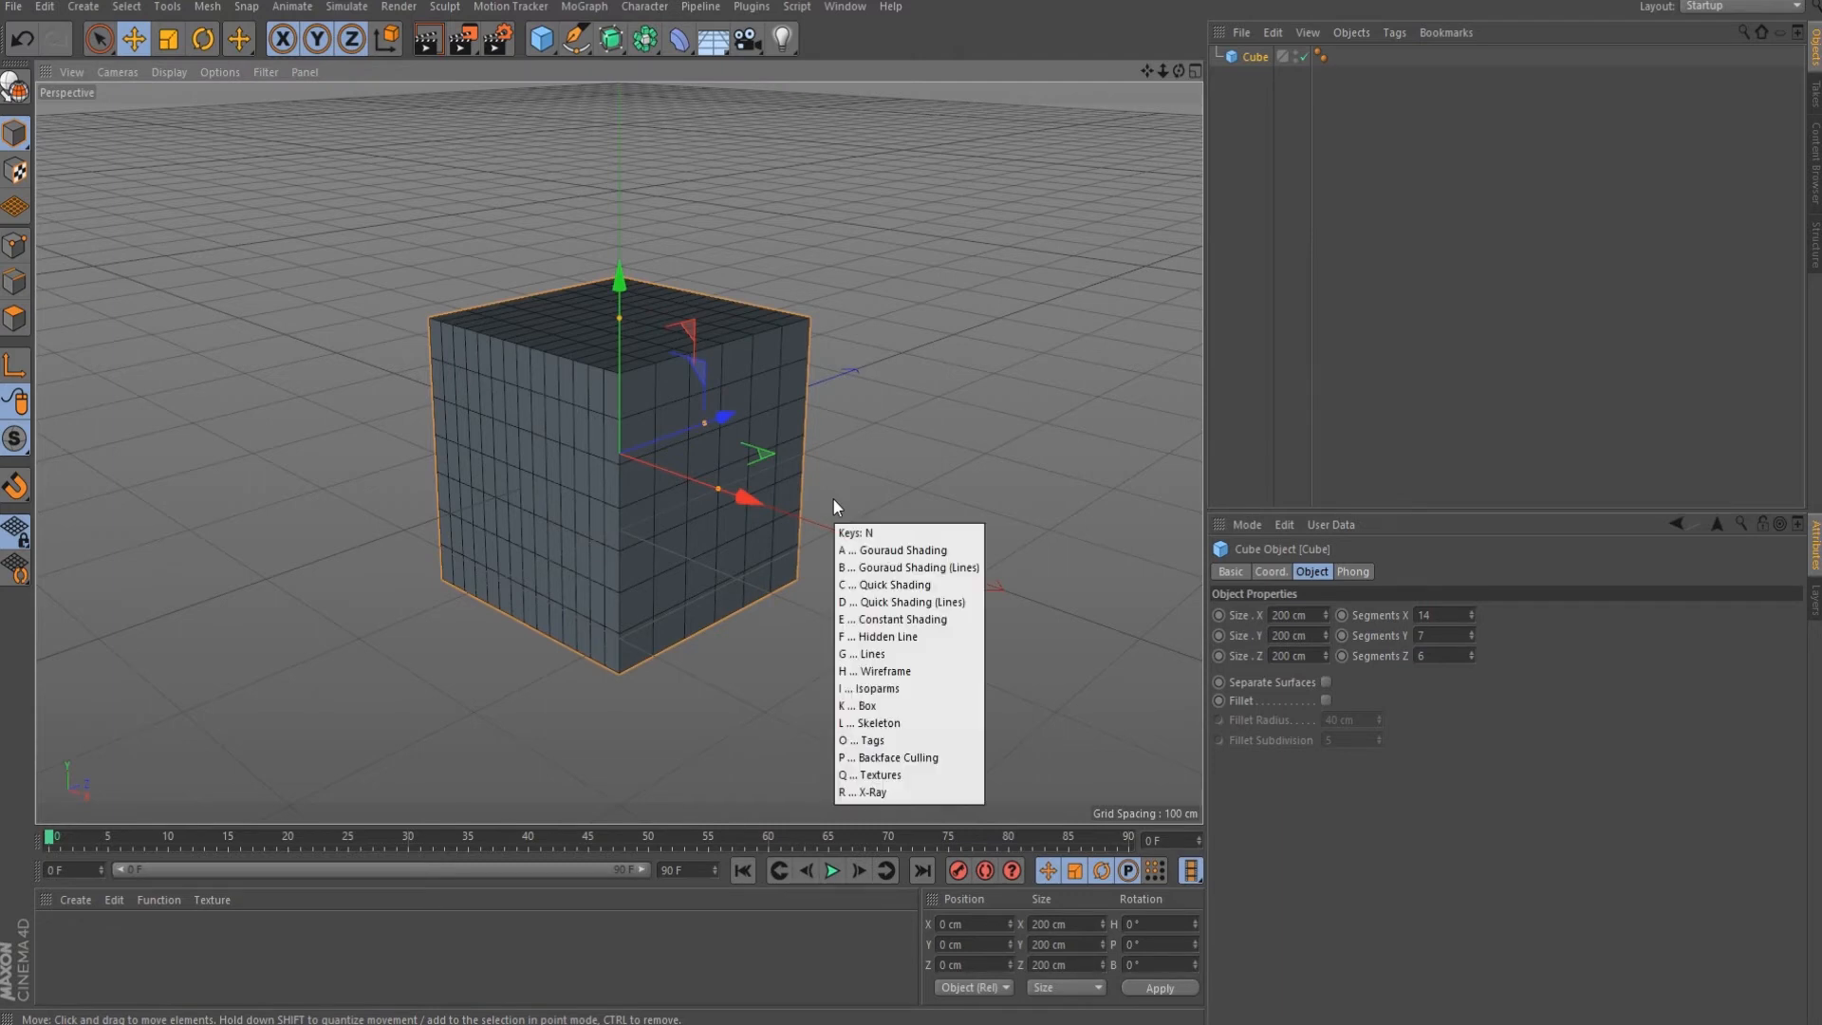
{"action": "key", "text": "a"}
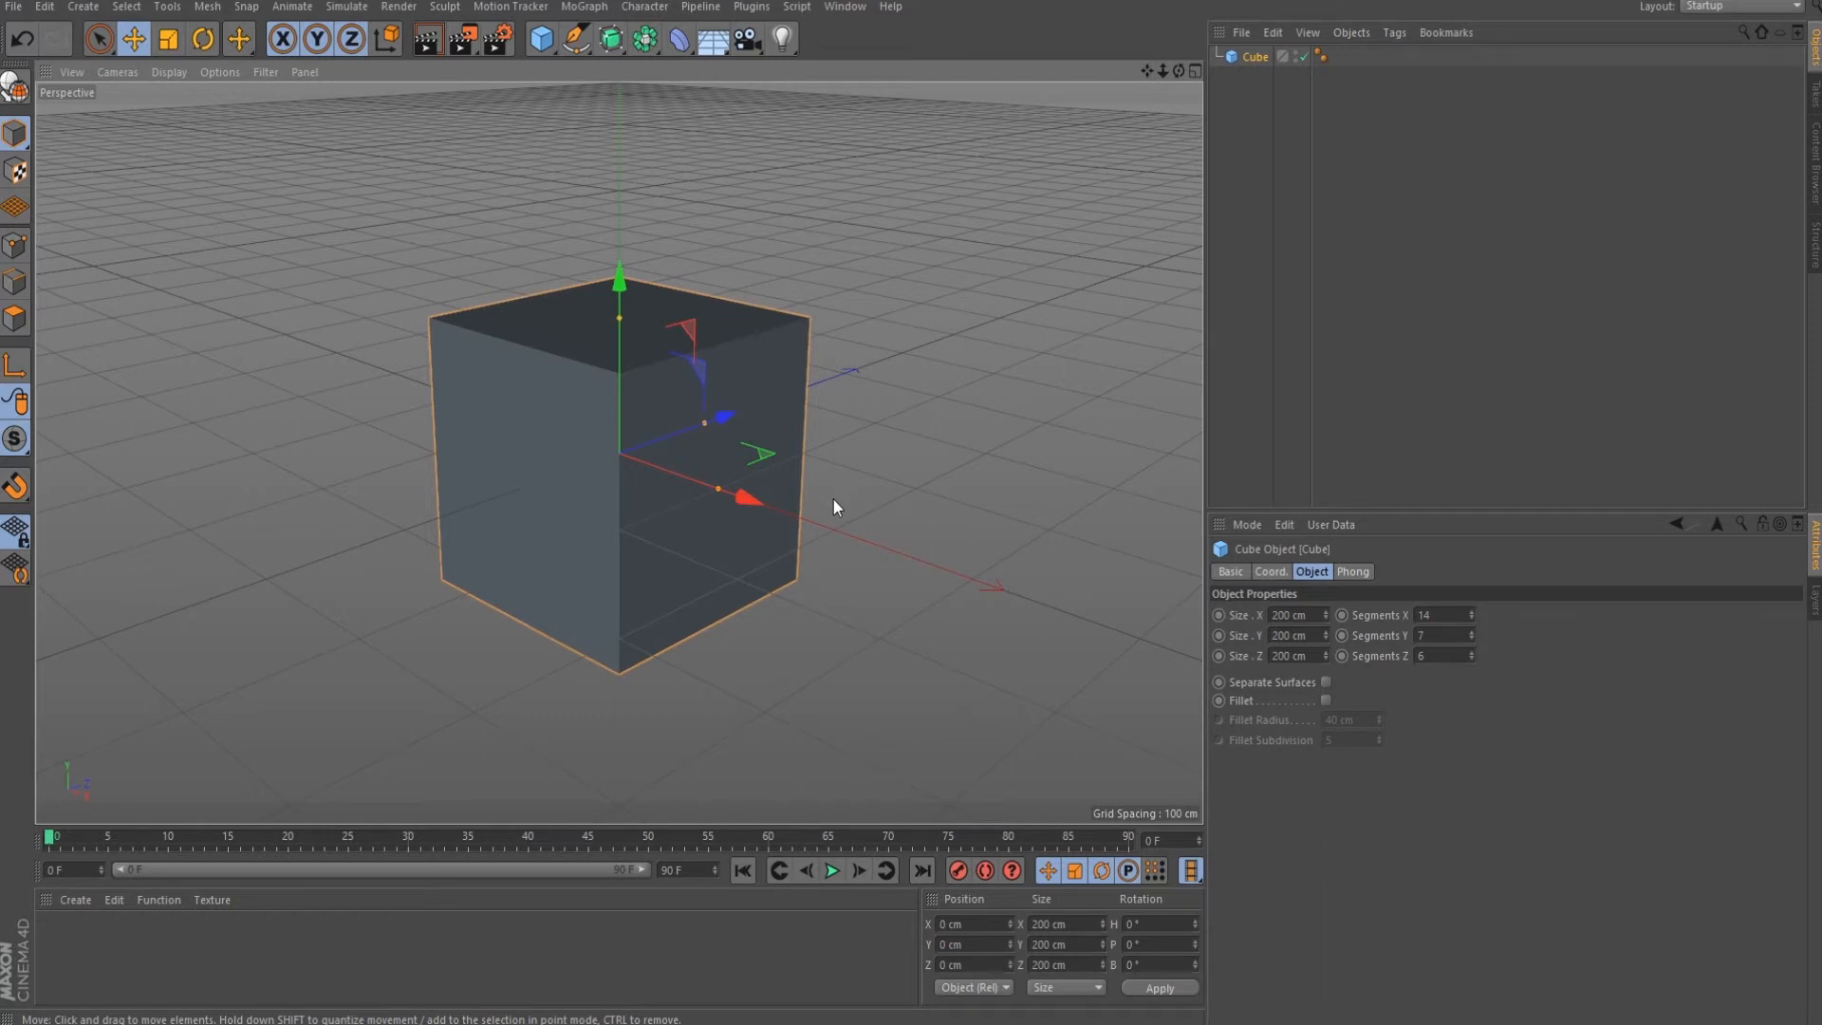
{"action": "key", "text": "n"}
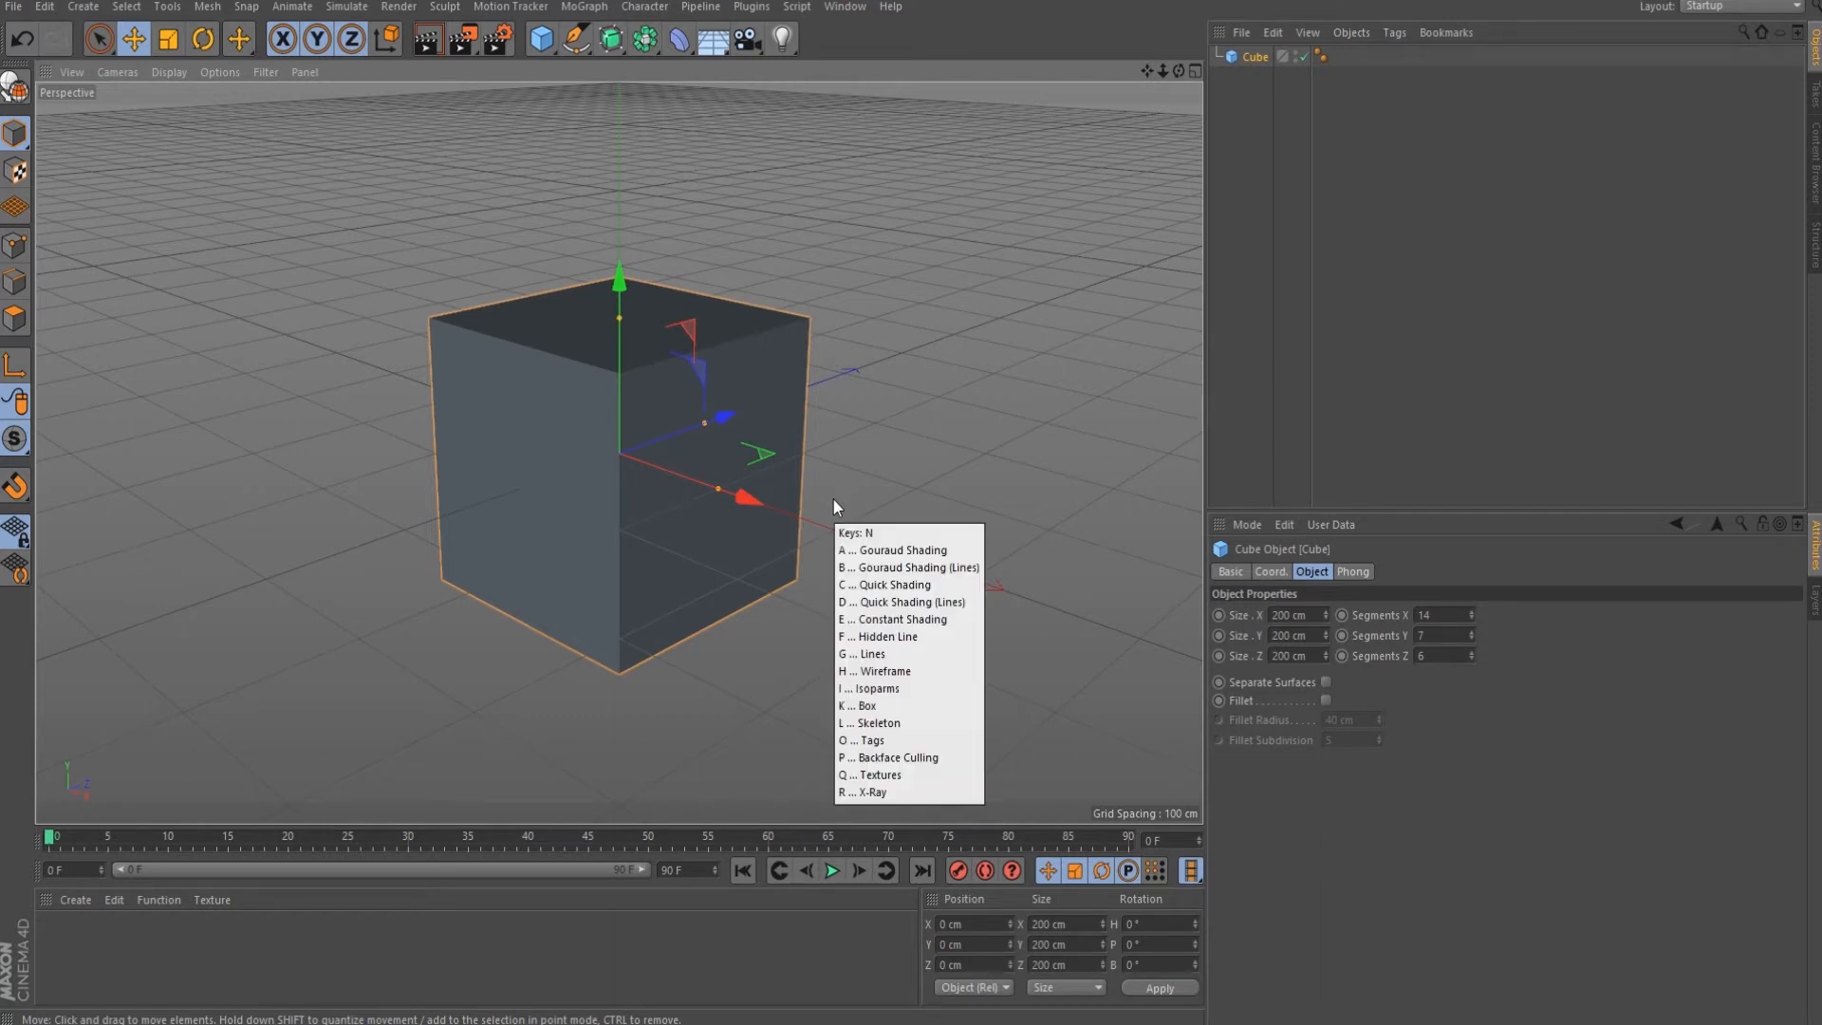
{"action": "key", "text": "b"}
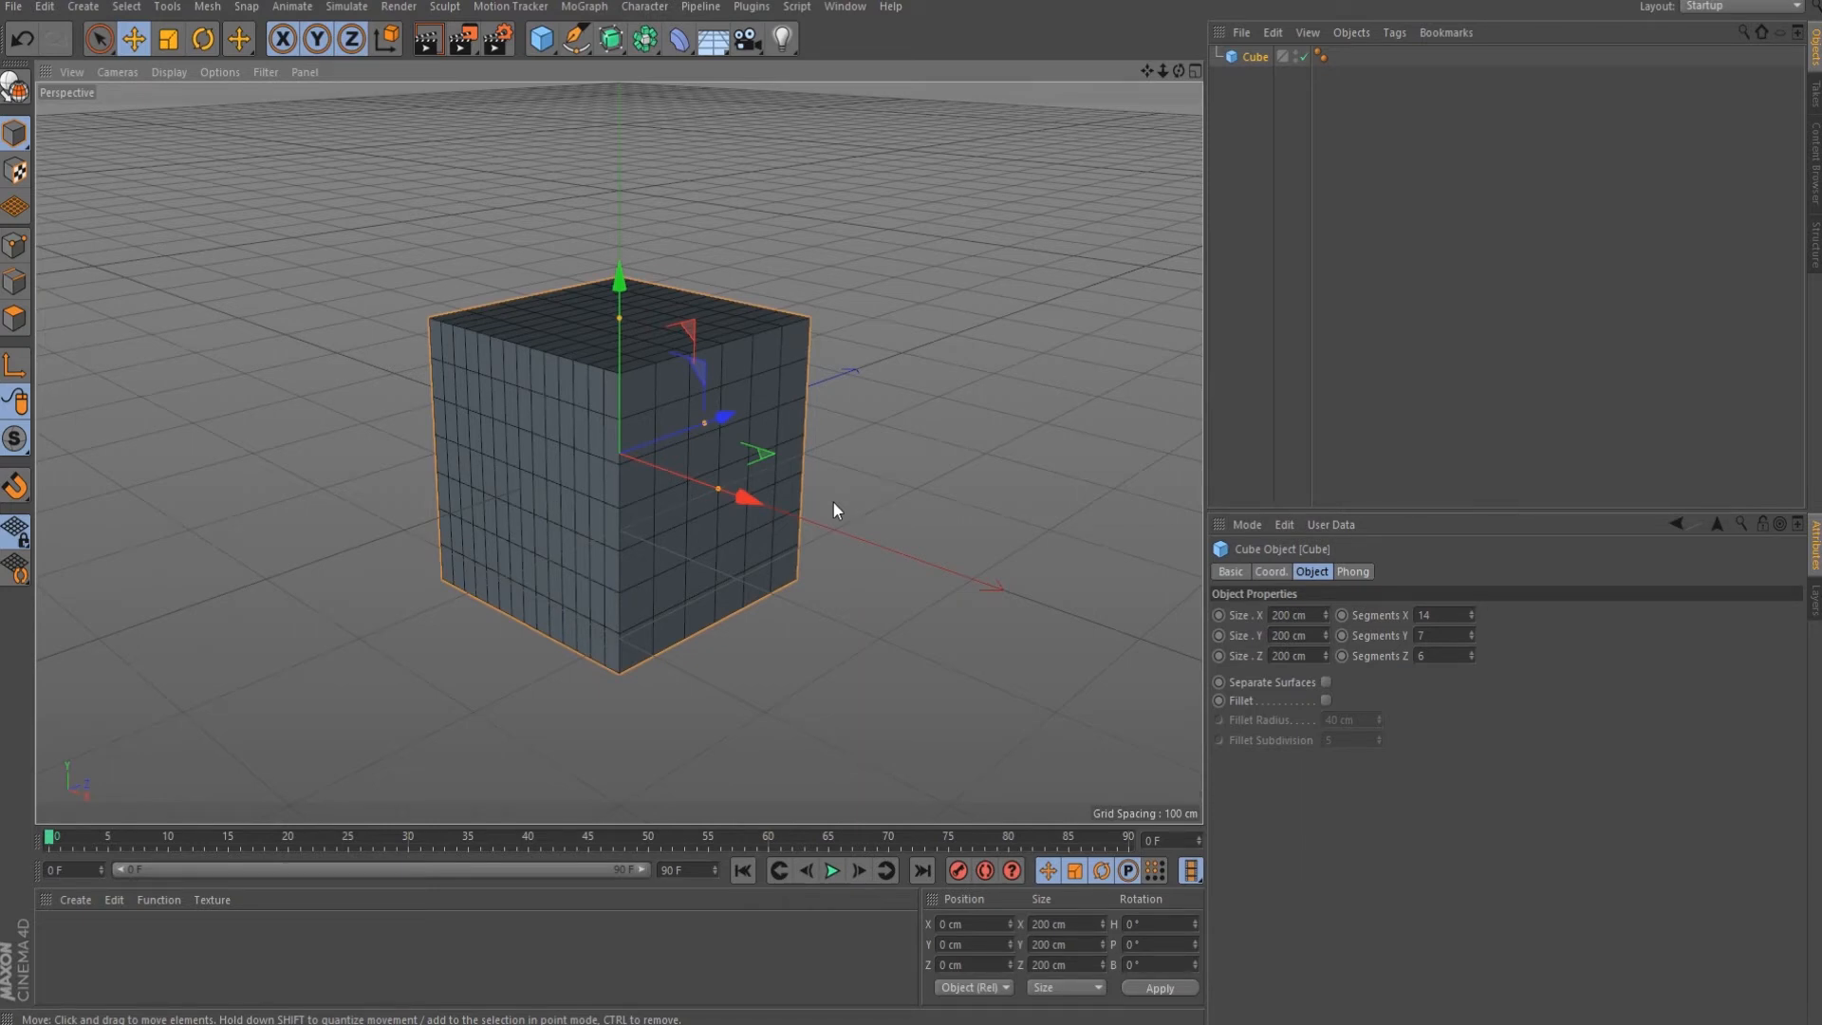
Enable Fillet on the cube and bring the Fillet Radius to 21 cm.
{"action": "left_click", "coordinate": [1327, 701]}
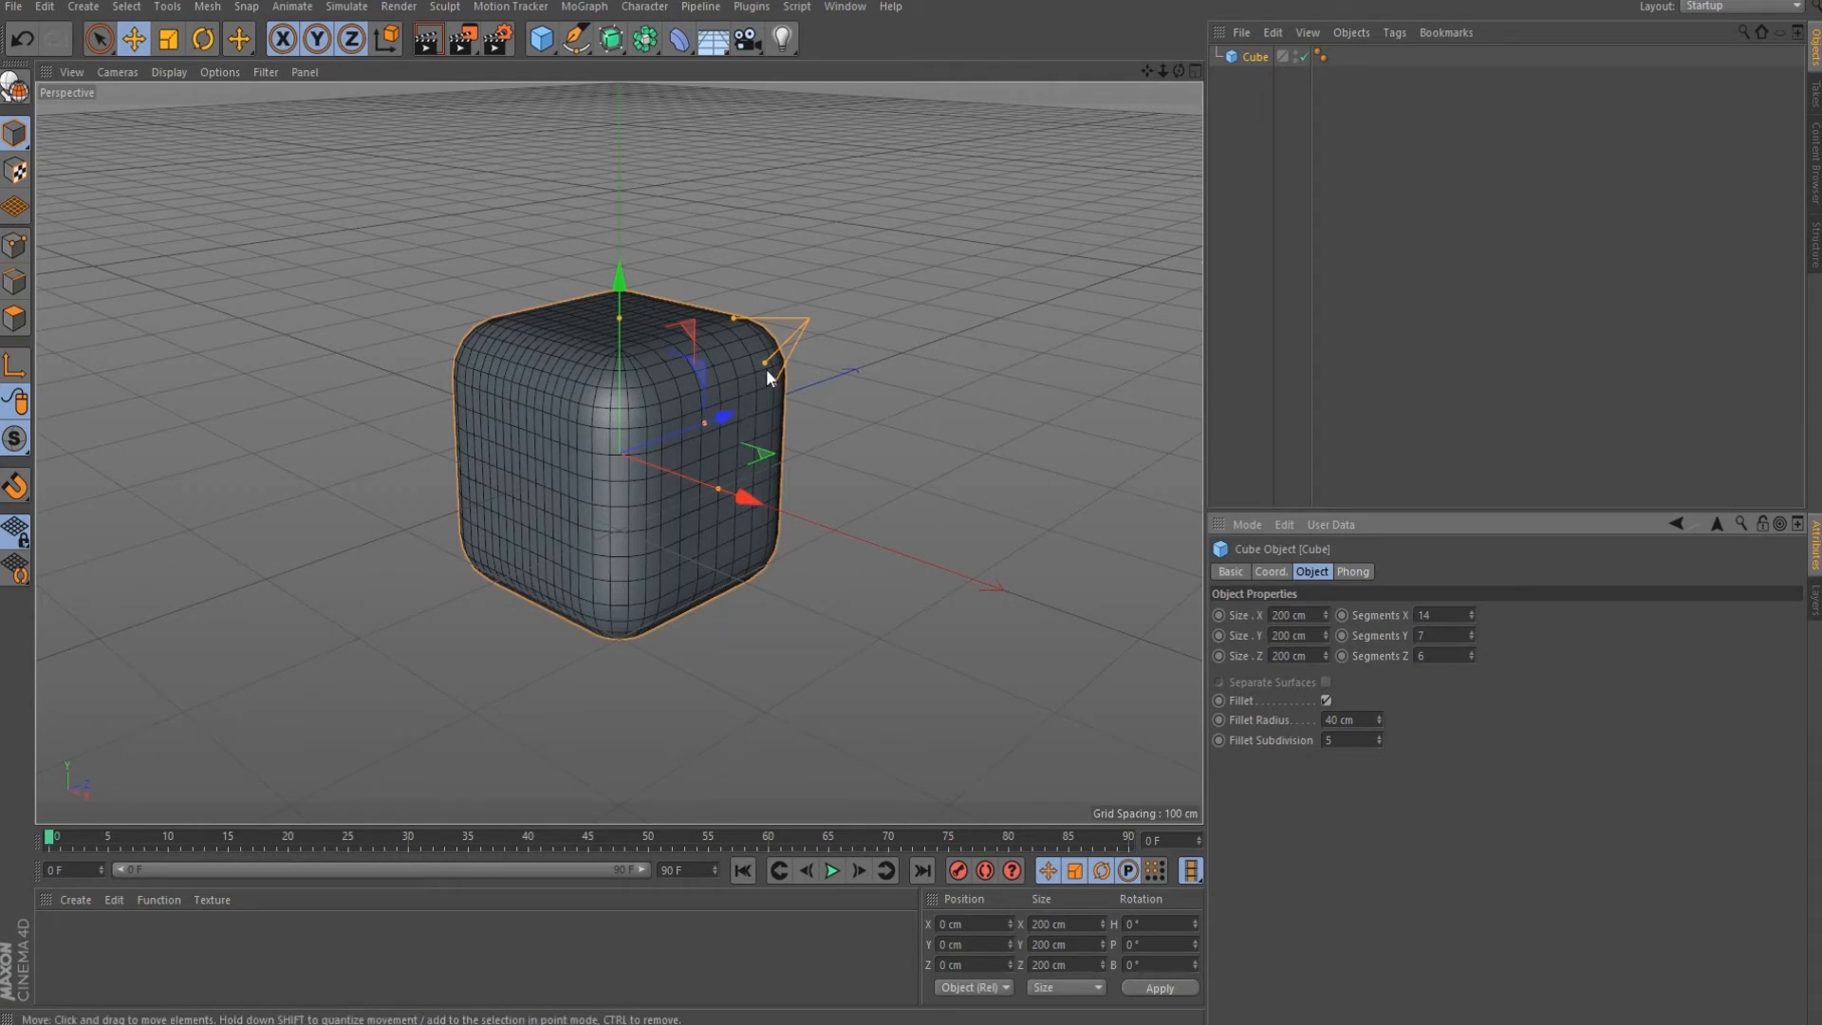
{"action": "left_click_drag", "start_coordinate": [767, 362], "coordinate": [782, 345]}
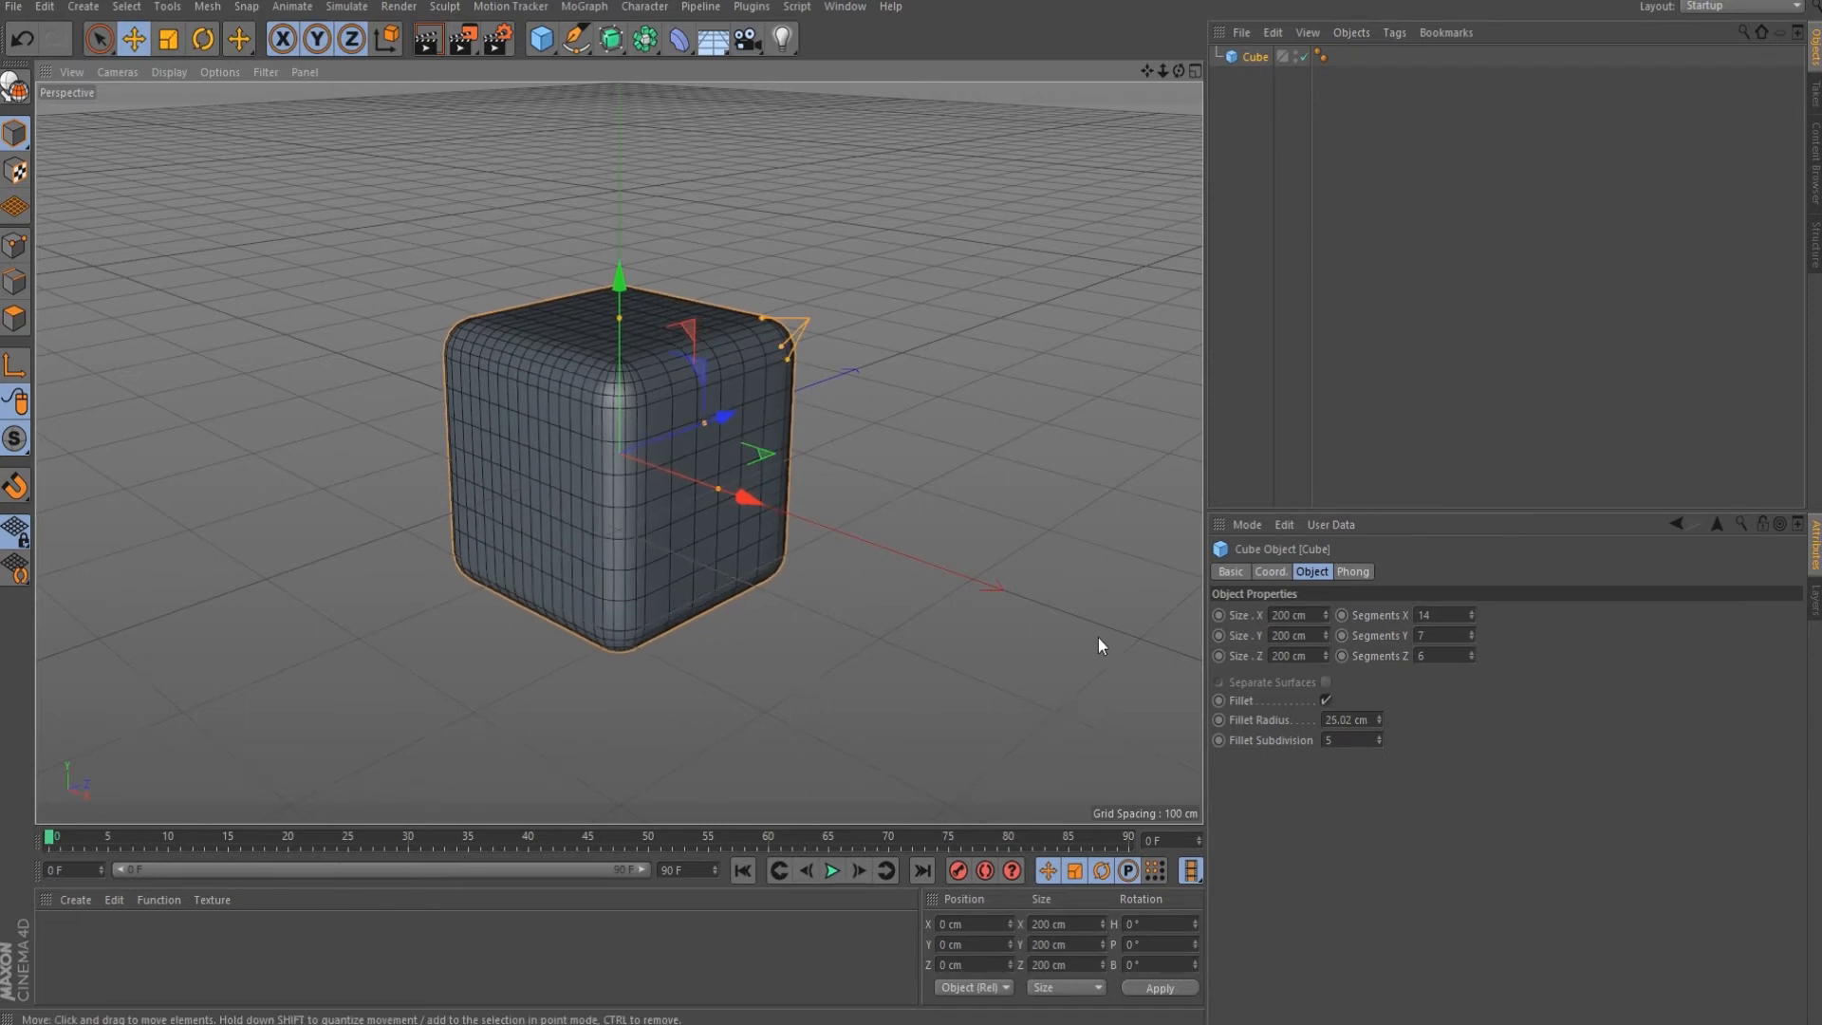
{"action": "left_click", "coordinate": [1345, 719]}
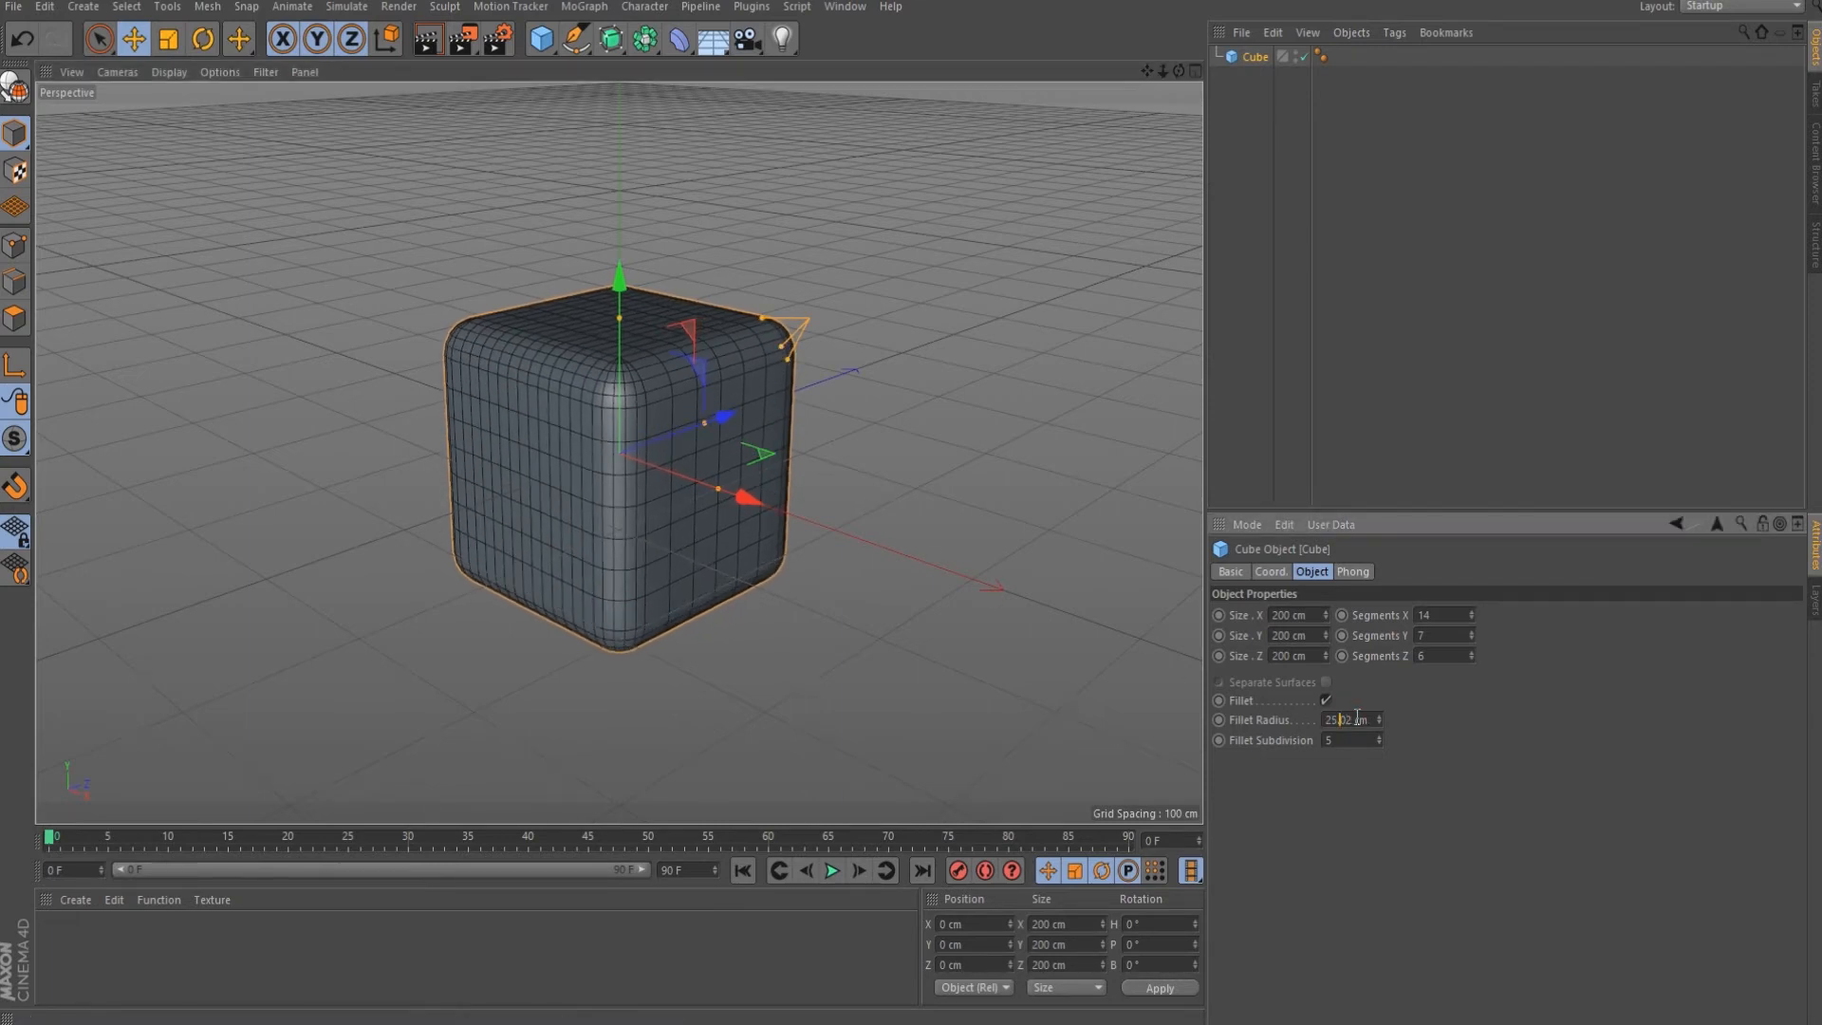
{"action": "key", "text": "BackSpace"}
{"action": "type", "text": "3"}
{"action": "key", "text": "Return"}
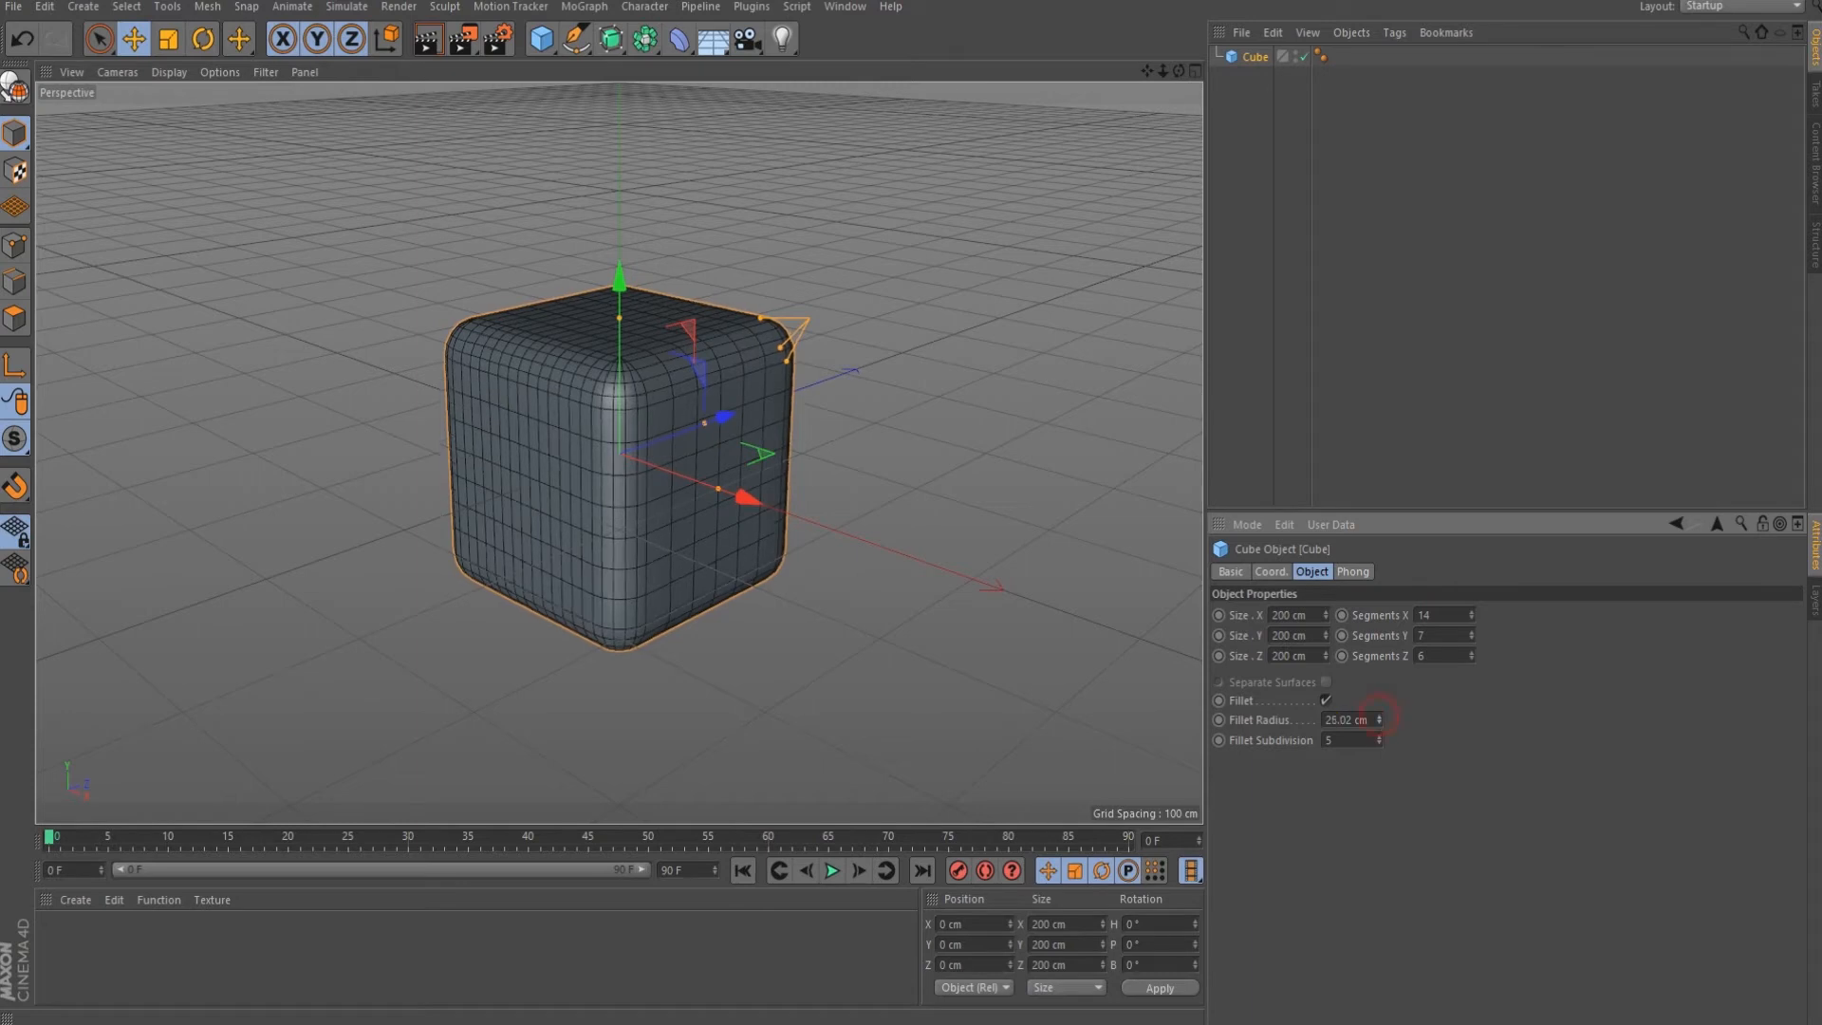
{"action": "mouse_move", "coordinate": [1379, 720]}
{"action": "left_mouse_down"}
{"action": "mouse_move", "coordinate": [1380, 658]}
{"action": "mouse_move", "coordinate": [1372, 714]}
{"action": "left_mouse_up"}
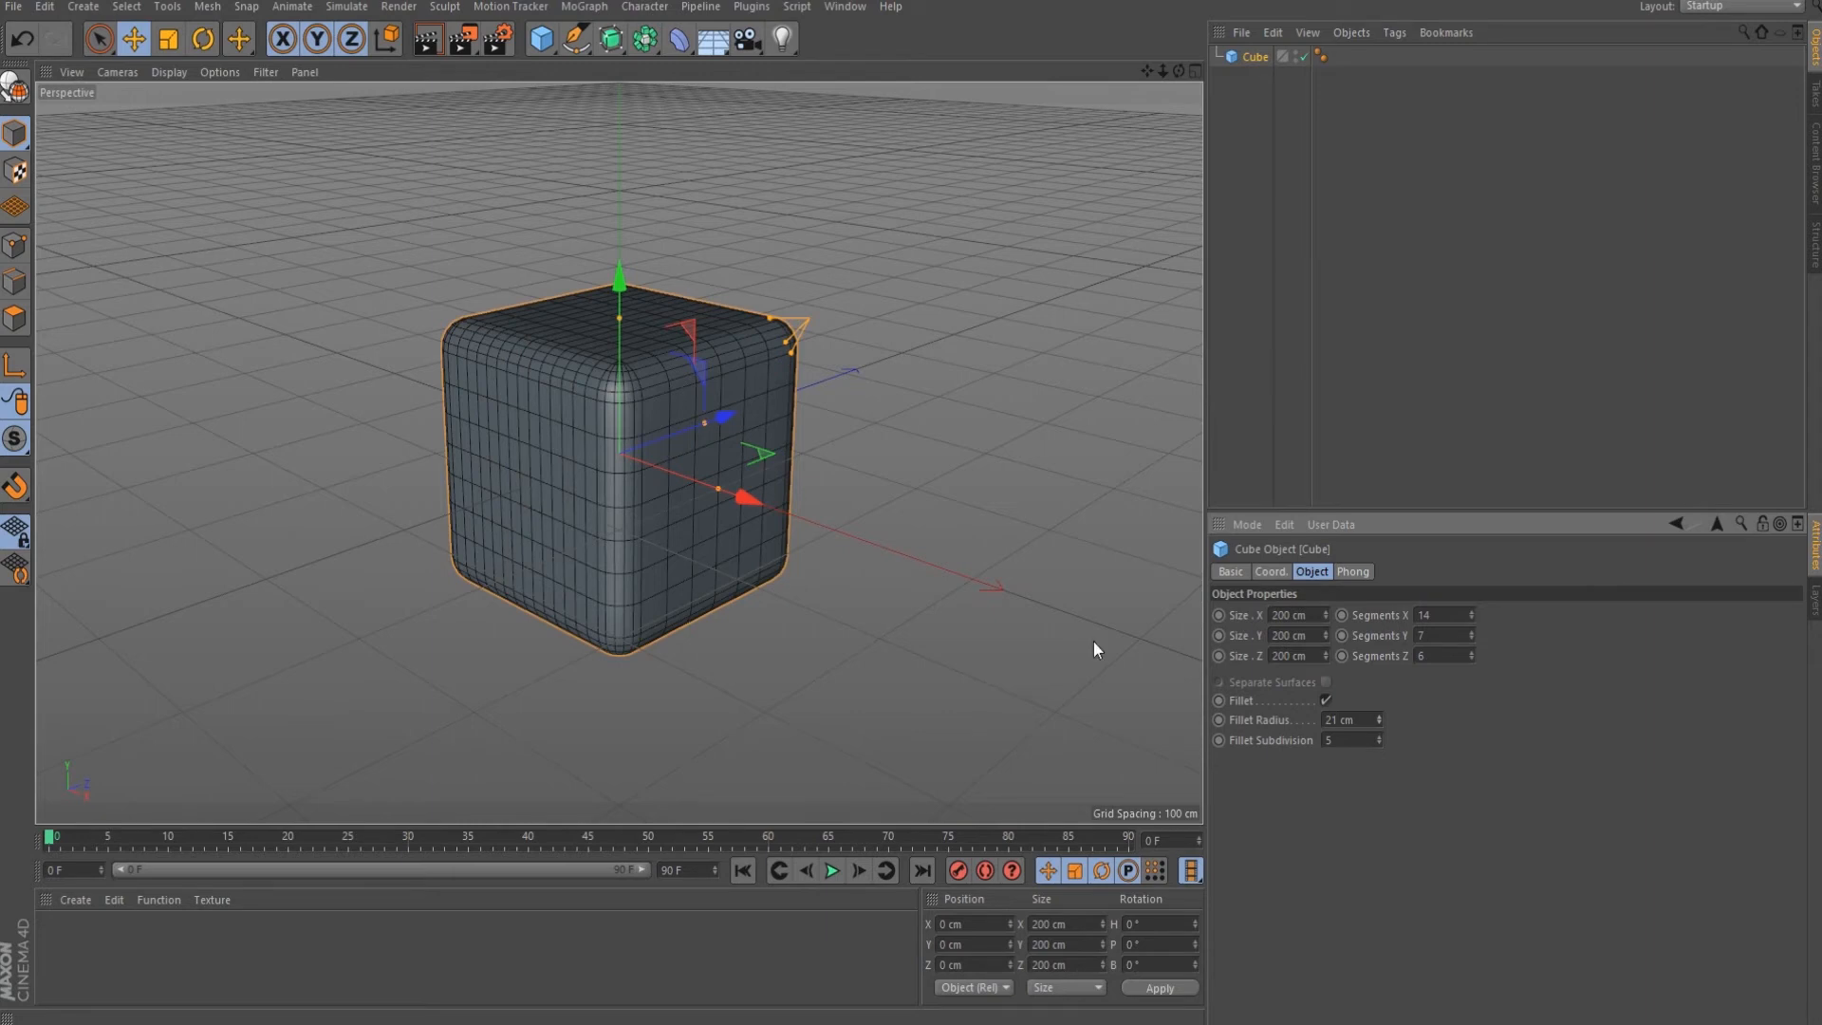
Raise Fillet Subdivision to 10 and switch the view to plain Gouraud Shading.
{"action": "left_click_drag", "start_coordinate": [1380, 737], "coordinate": [1380, 690]}
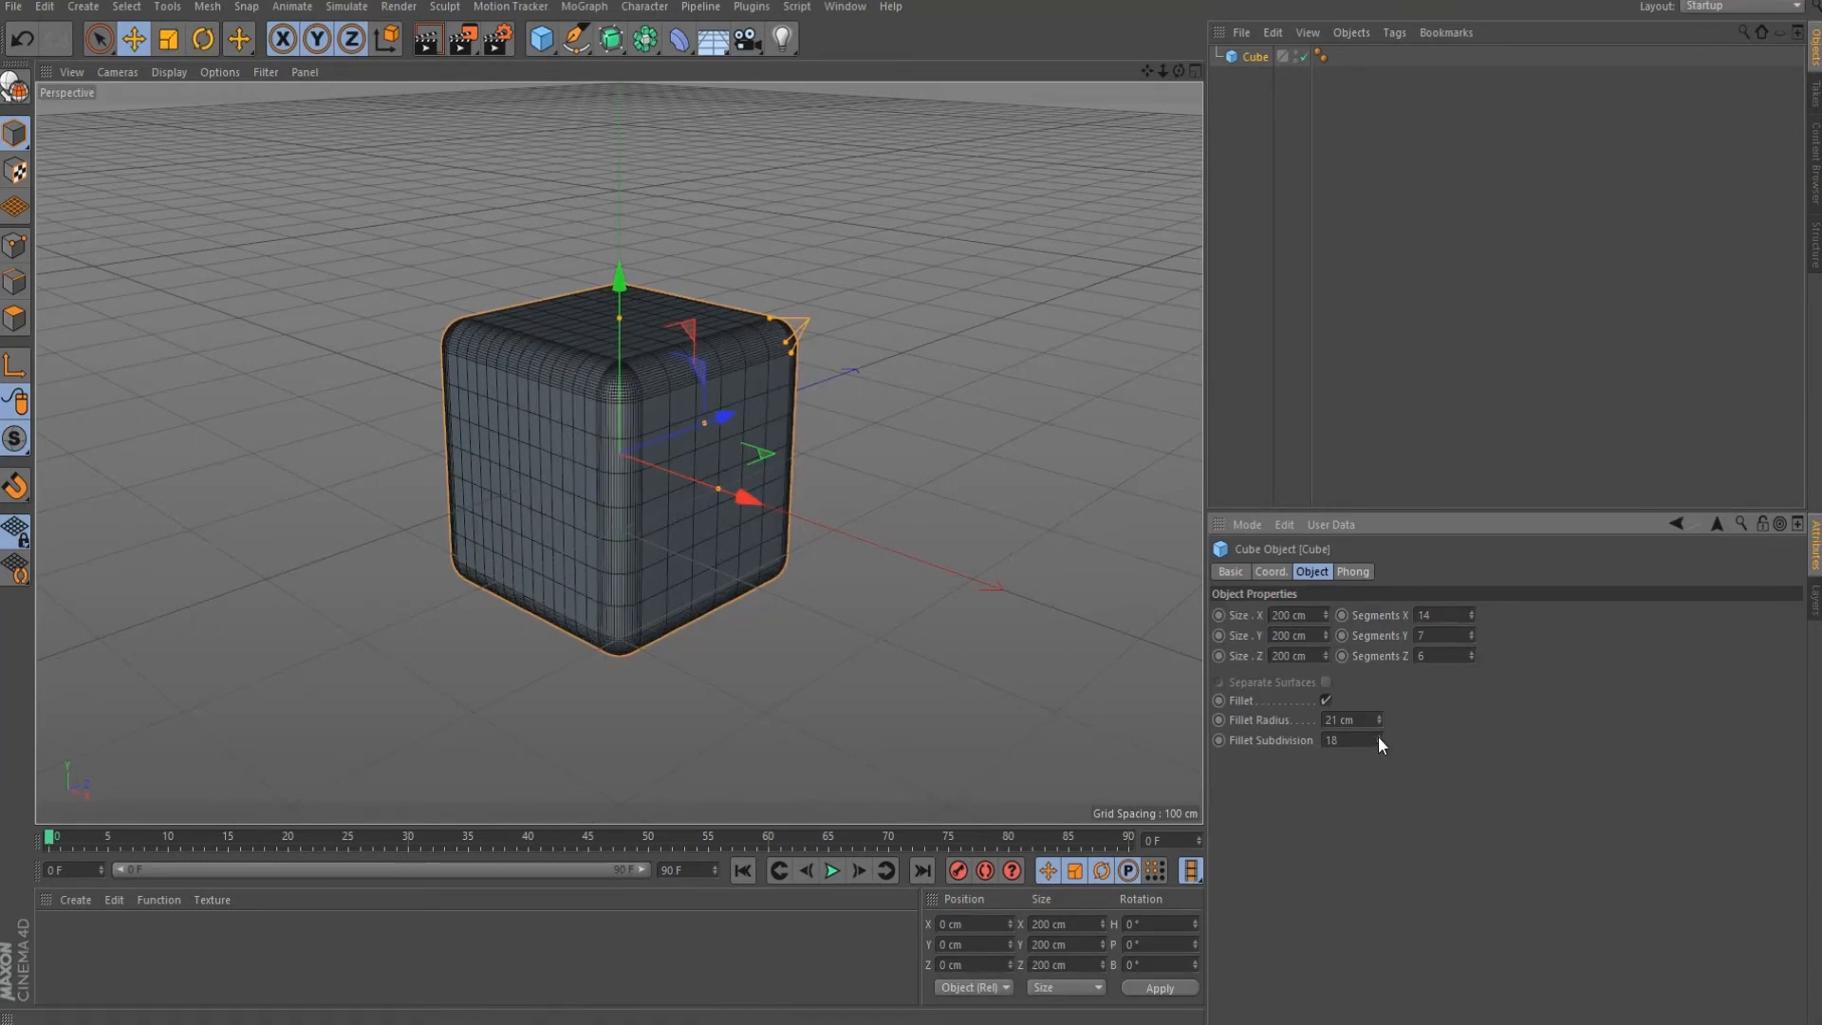
{"action": "left_click", "coordinate": [165, 72]}
{"action": "left_click", "coordinate": [186, 101]}
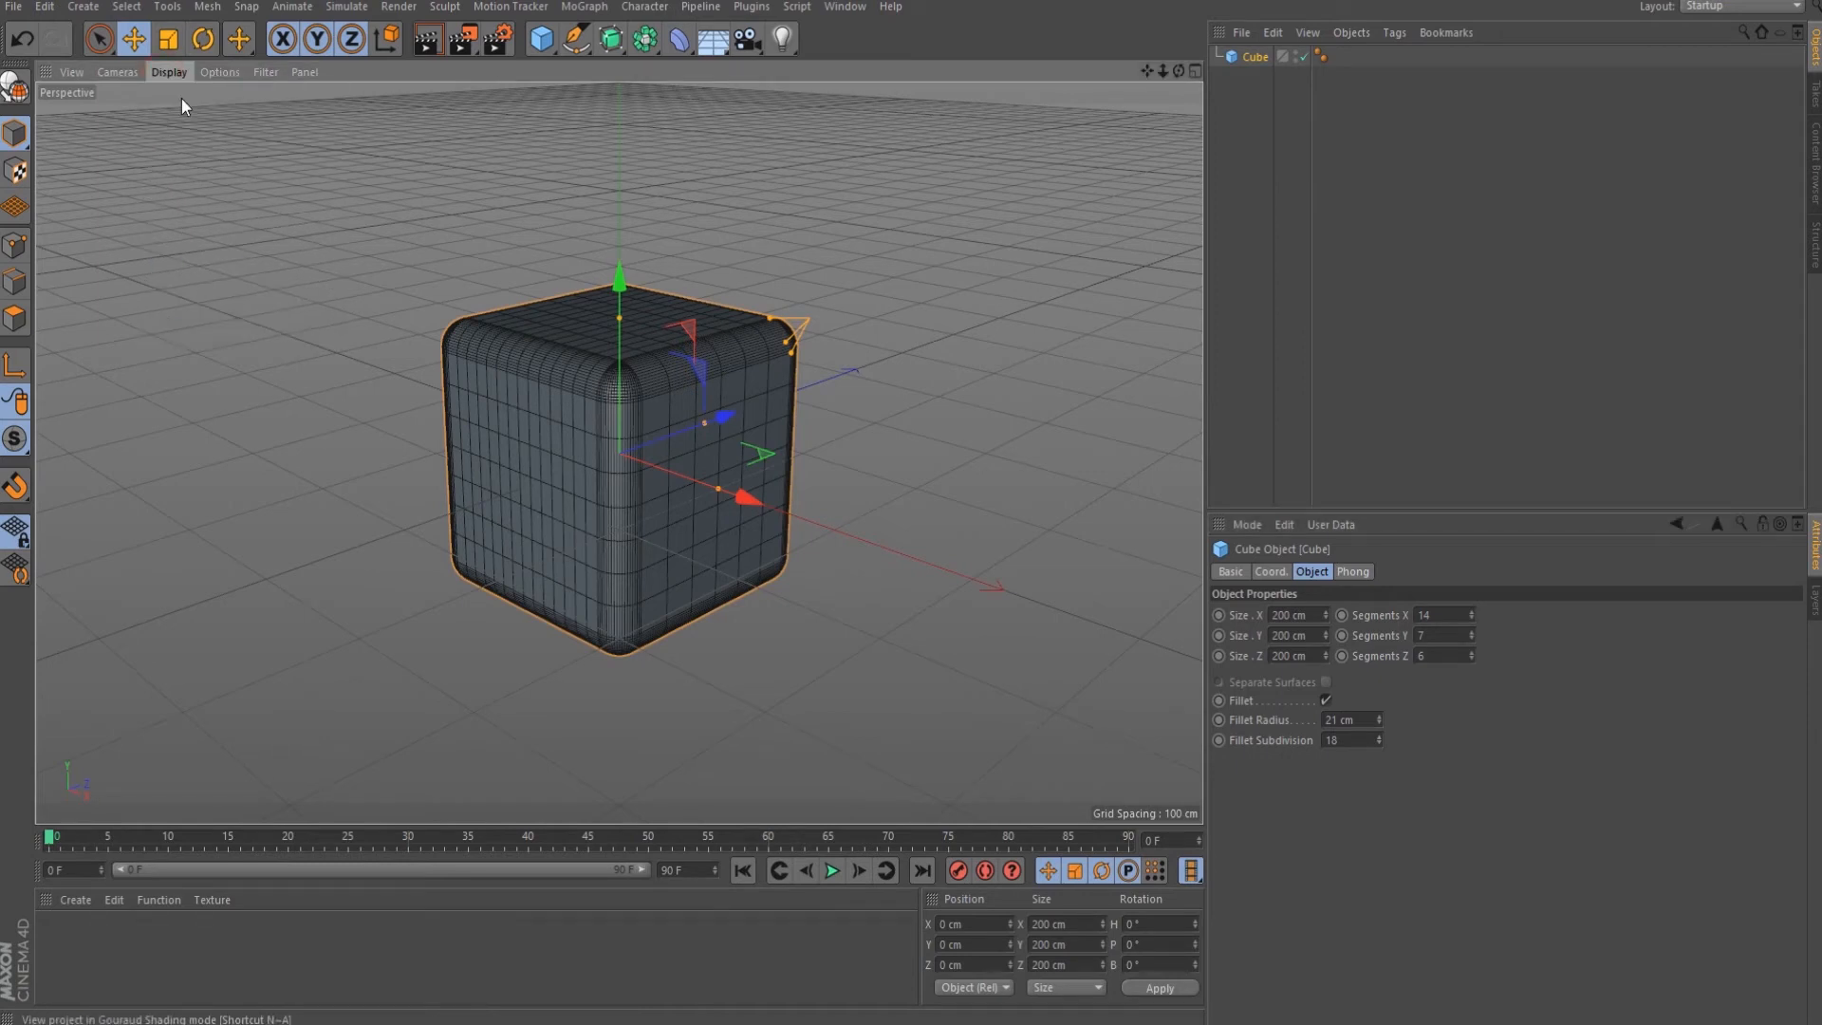
Turn Fillet off, make the cube editable, and move it to about -174, 57, -346 cm.
{"action": "left_click", "coordinate": [1324, 699]}
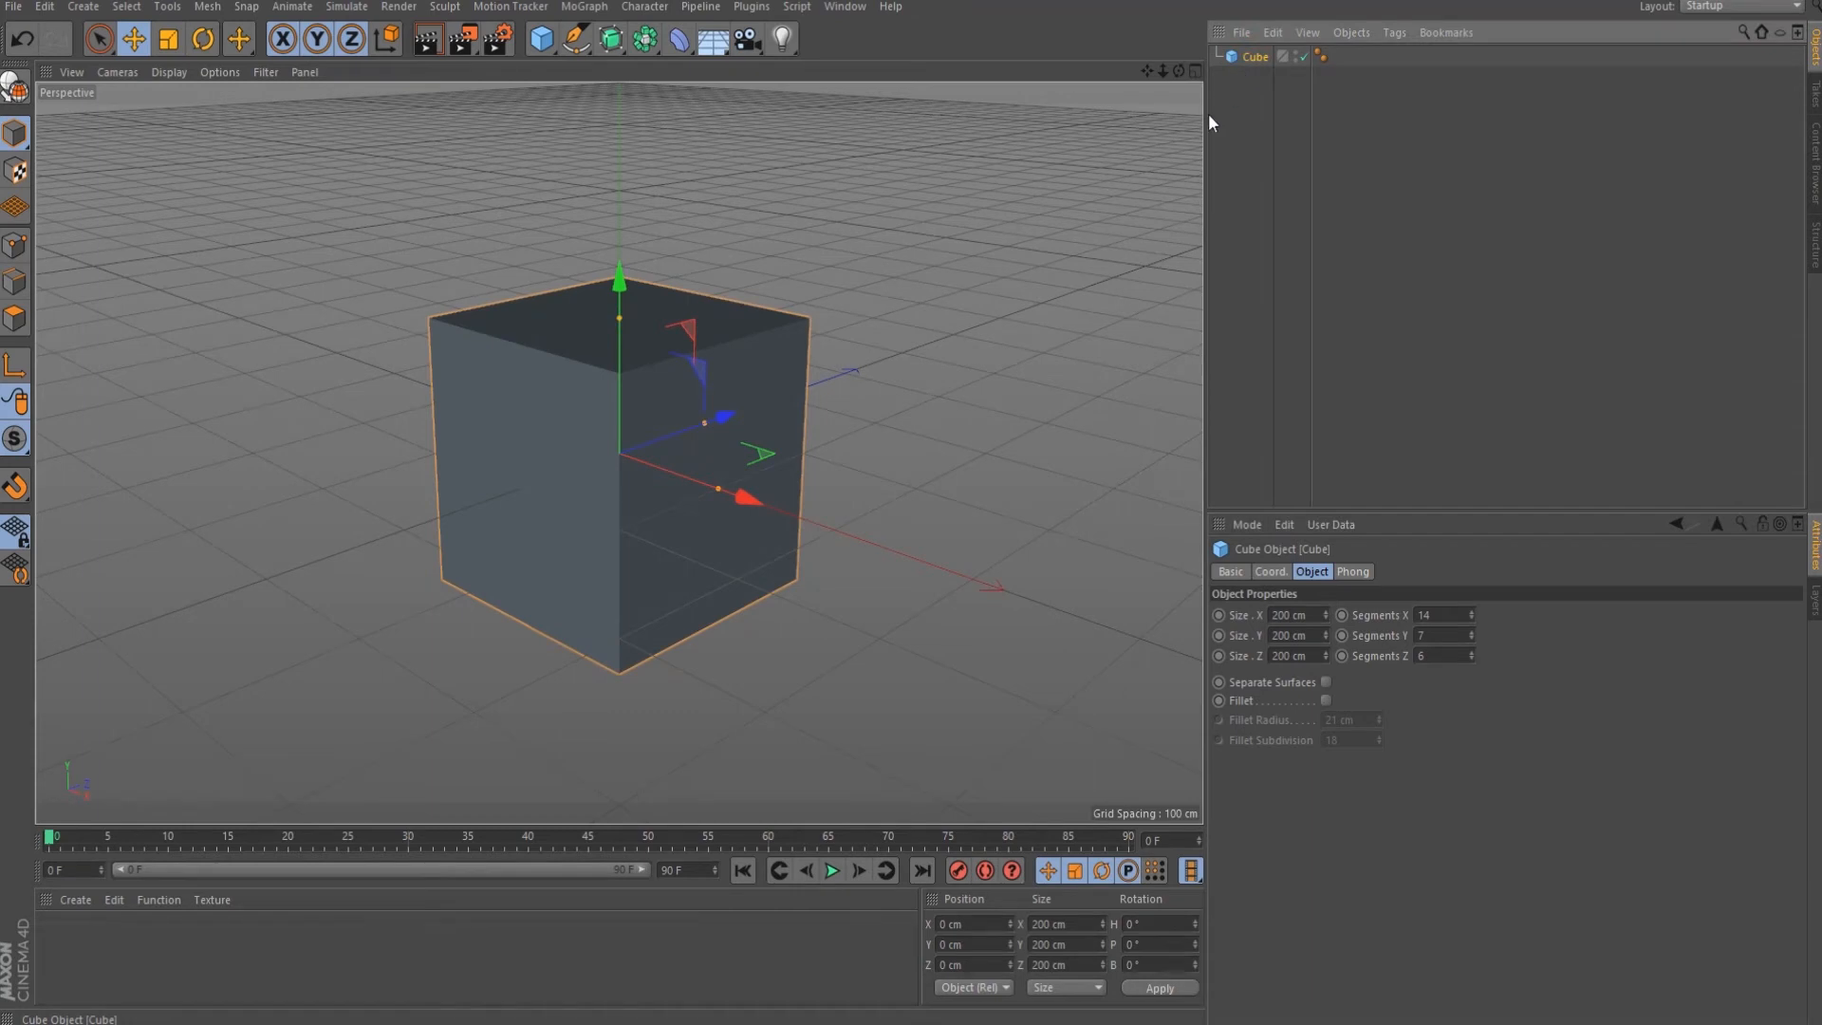
{"action": "left_click", "coordinate": [14, 93]}
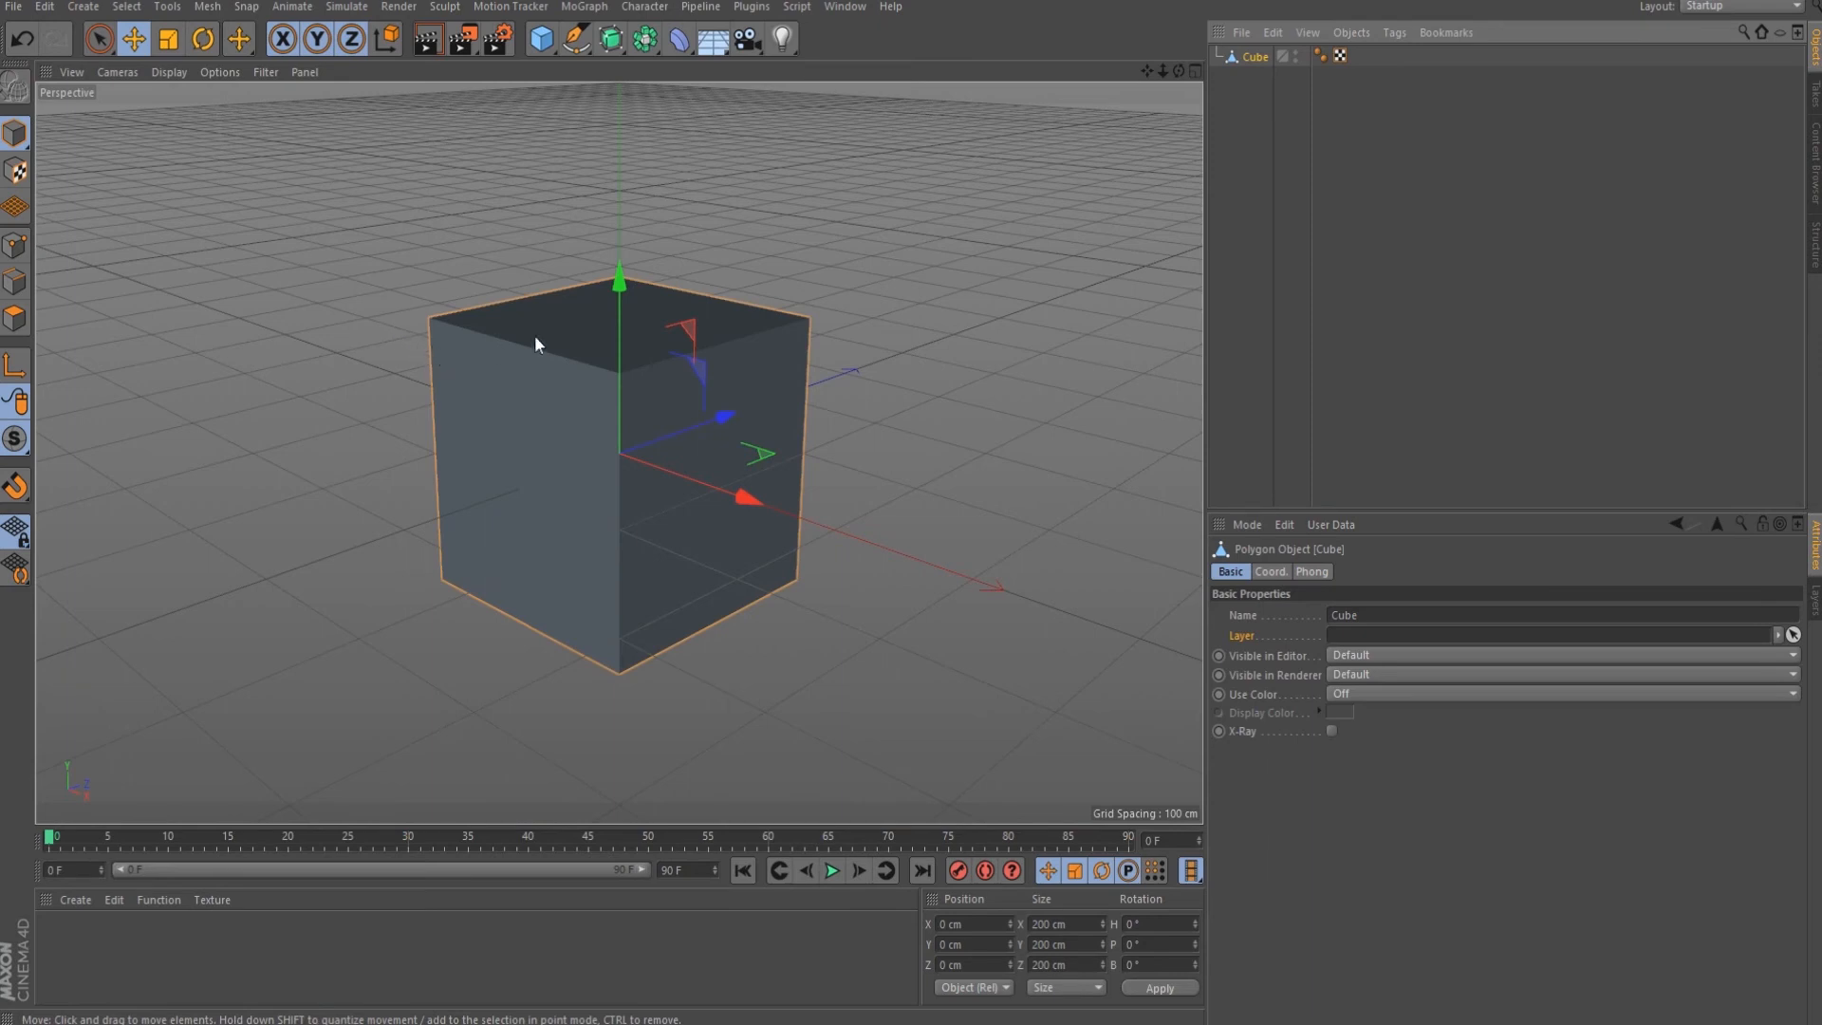
{"action": "left_click_drag", "start_coordinate": [803, 257], "coordinate": [514, 177]}
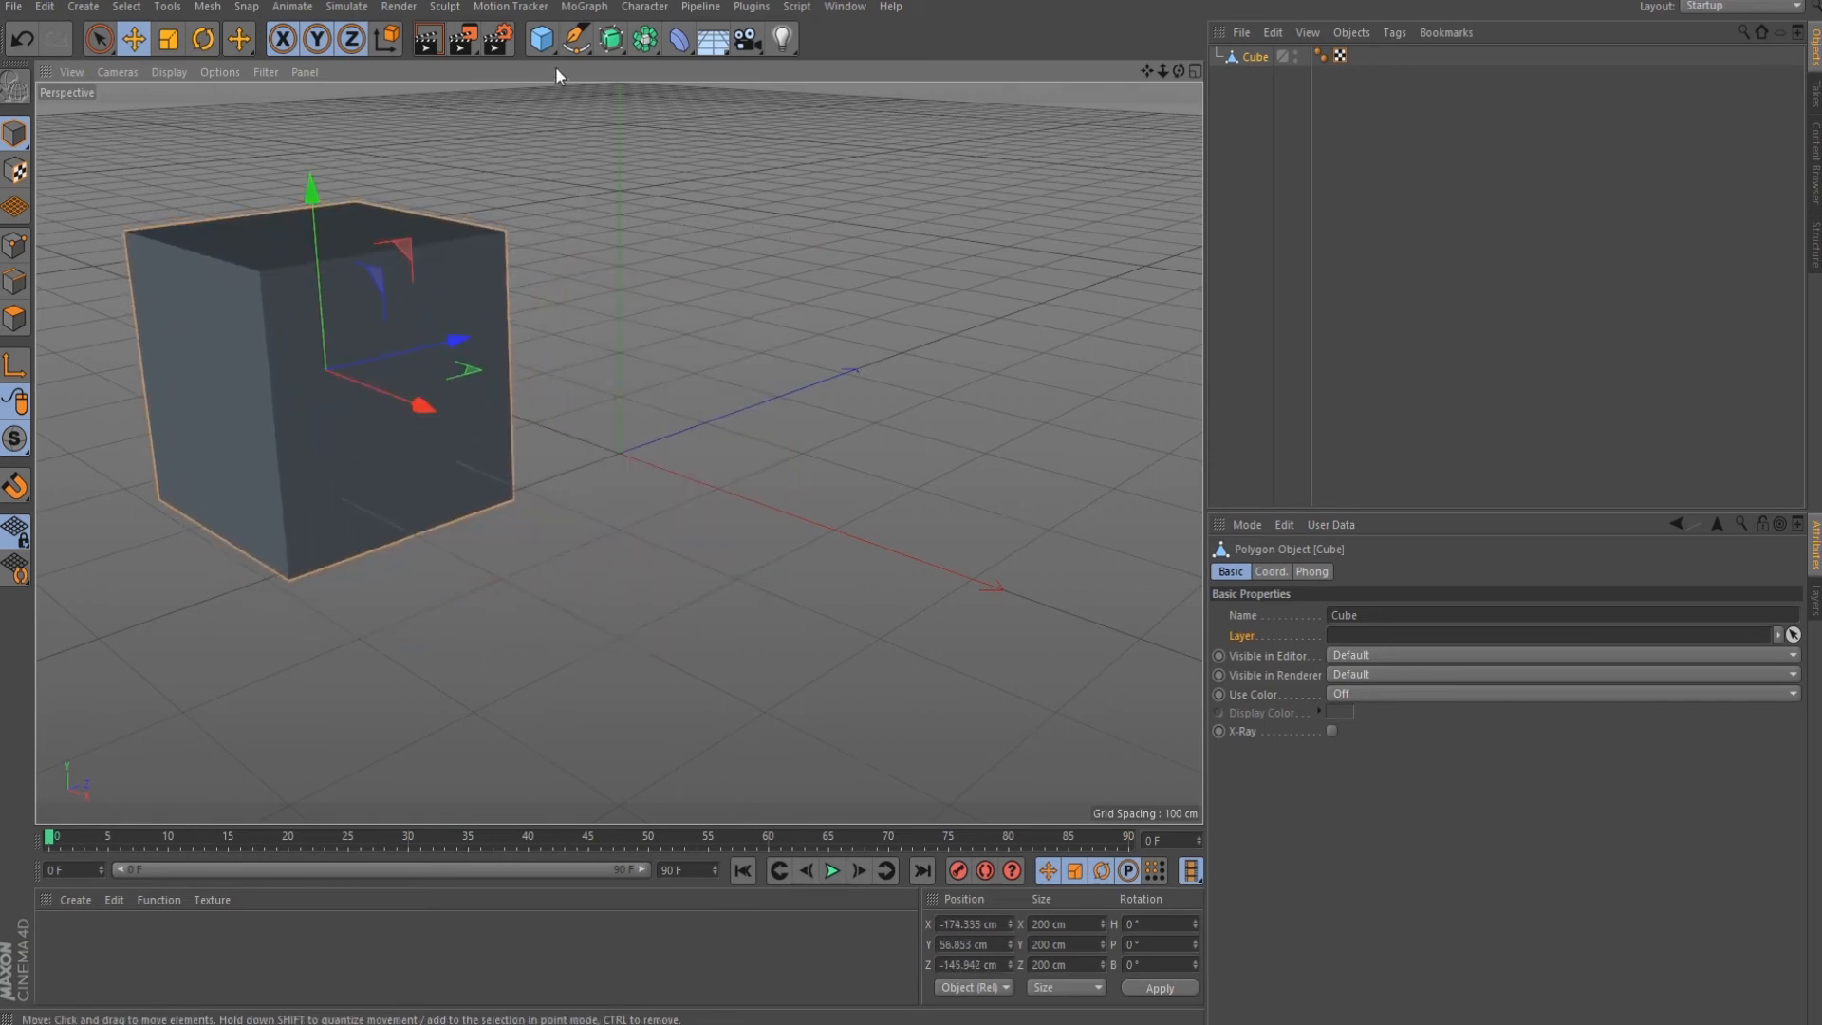
Add a new cube with Separate Surfaces checked and make it editable into face objects.
{"action": "left_click", "coordinate": [542, 39]}
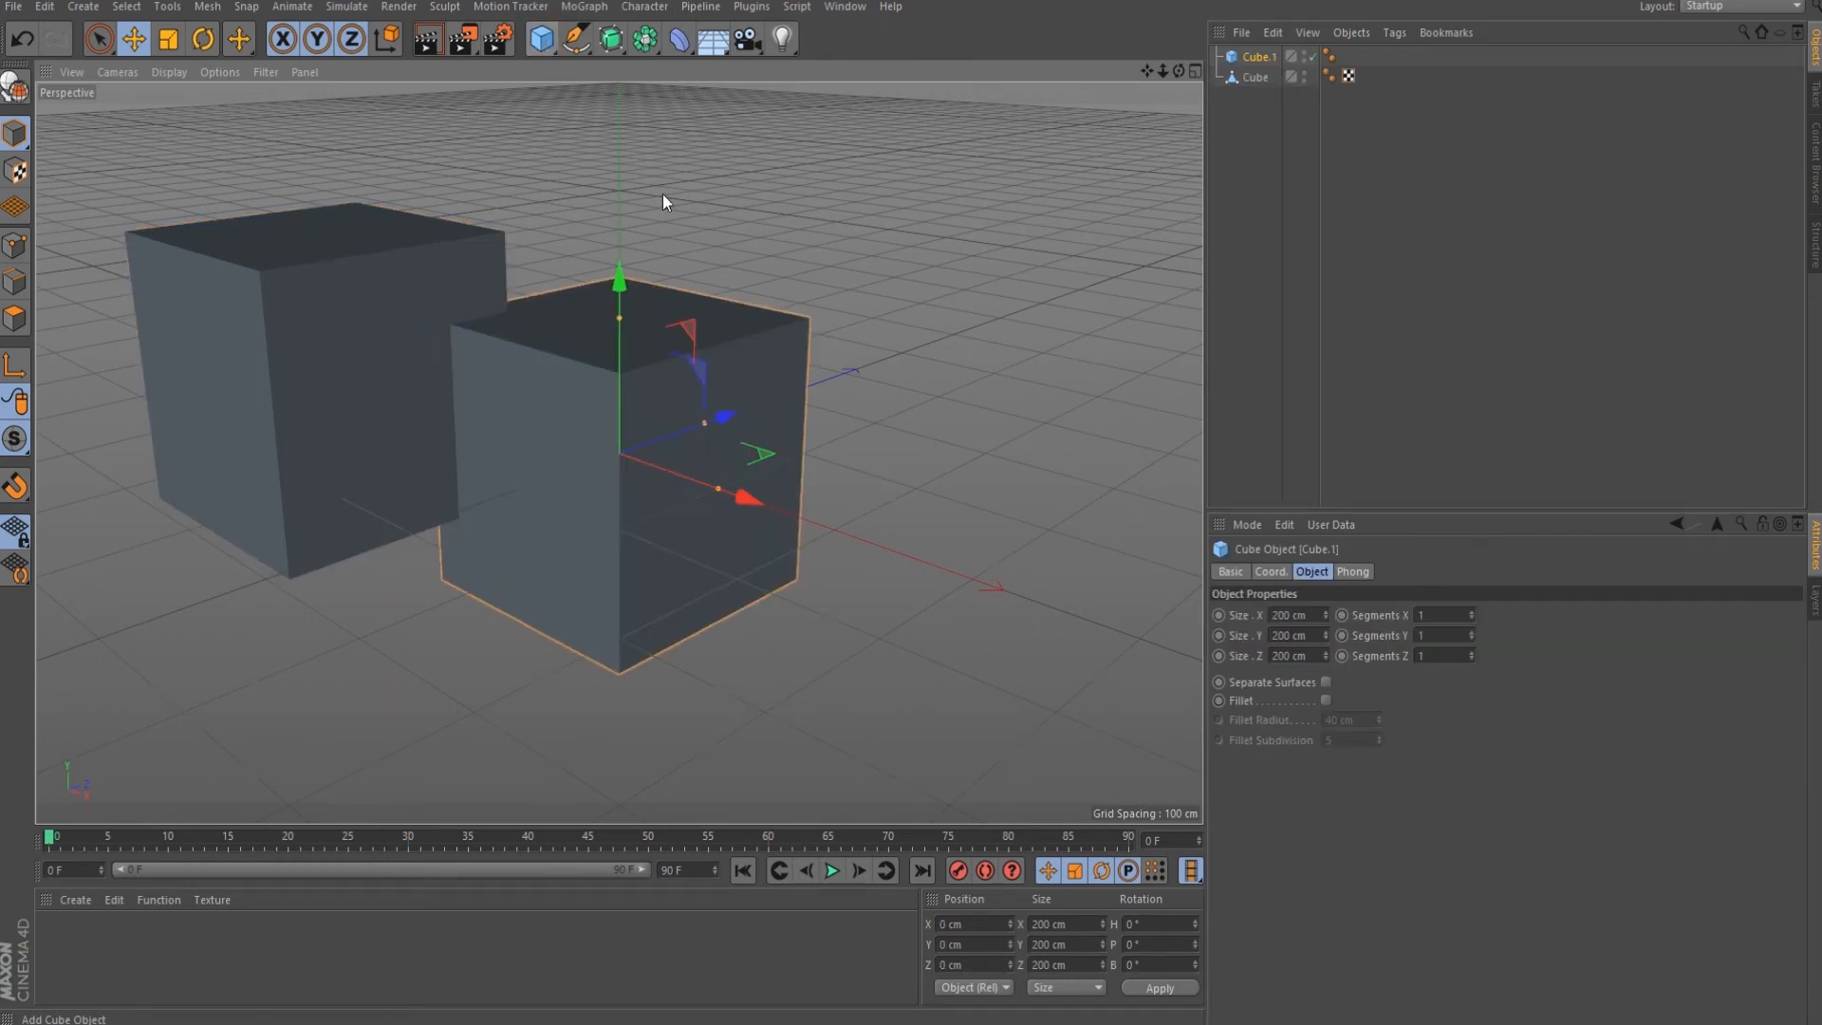
{"action": "left_click", "coordinate": [1324, 681]}
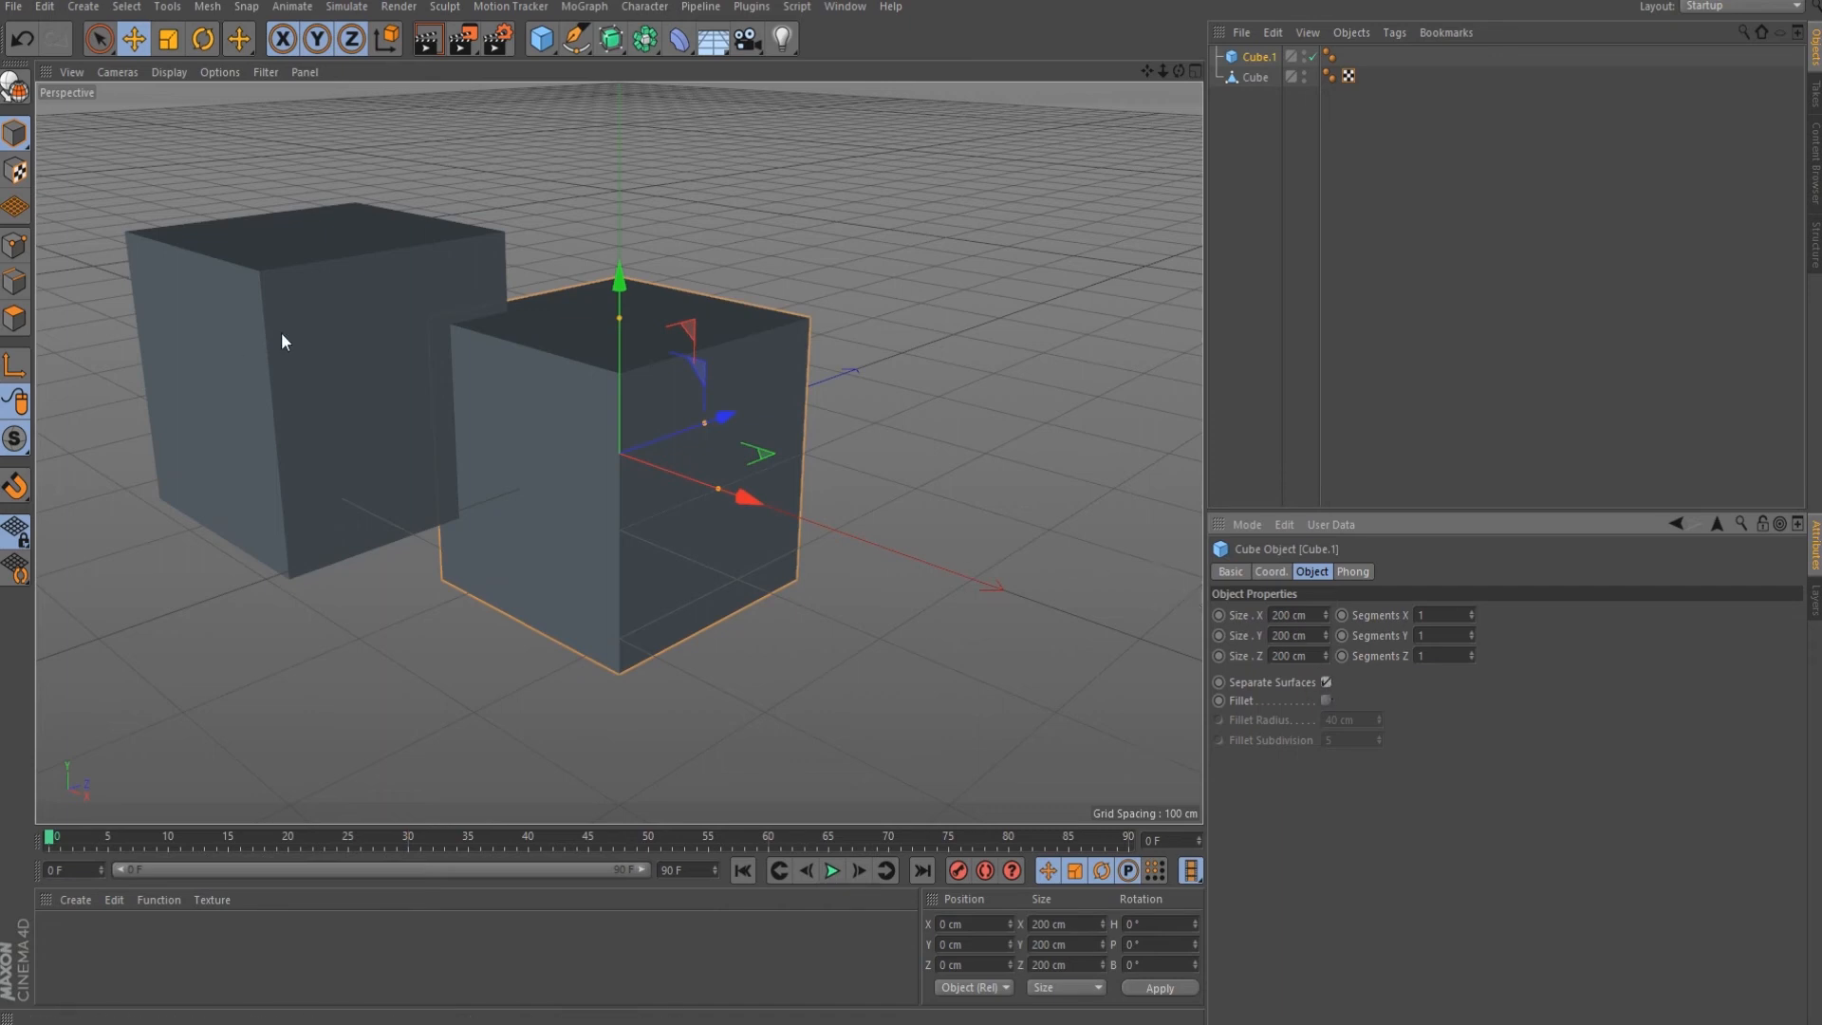
{"action": "left_click", "coordinate": [15, 91]}
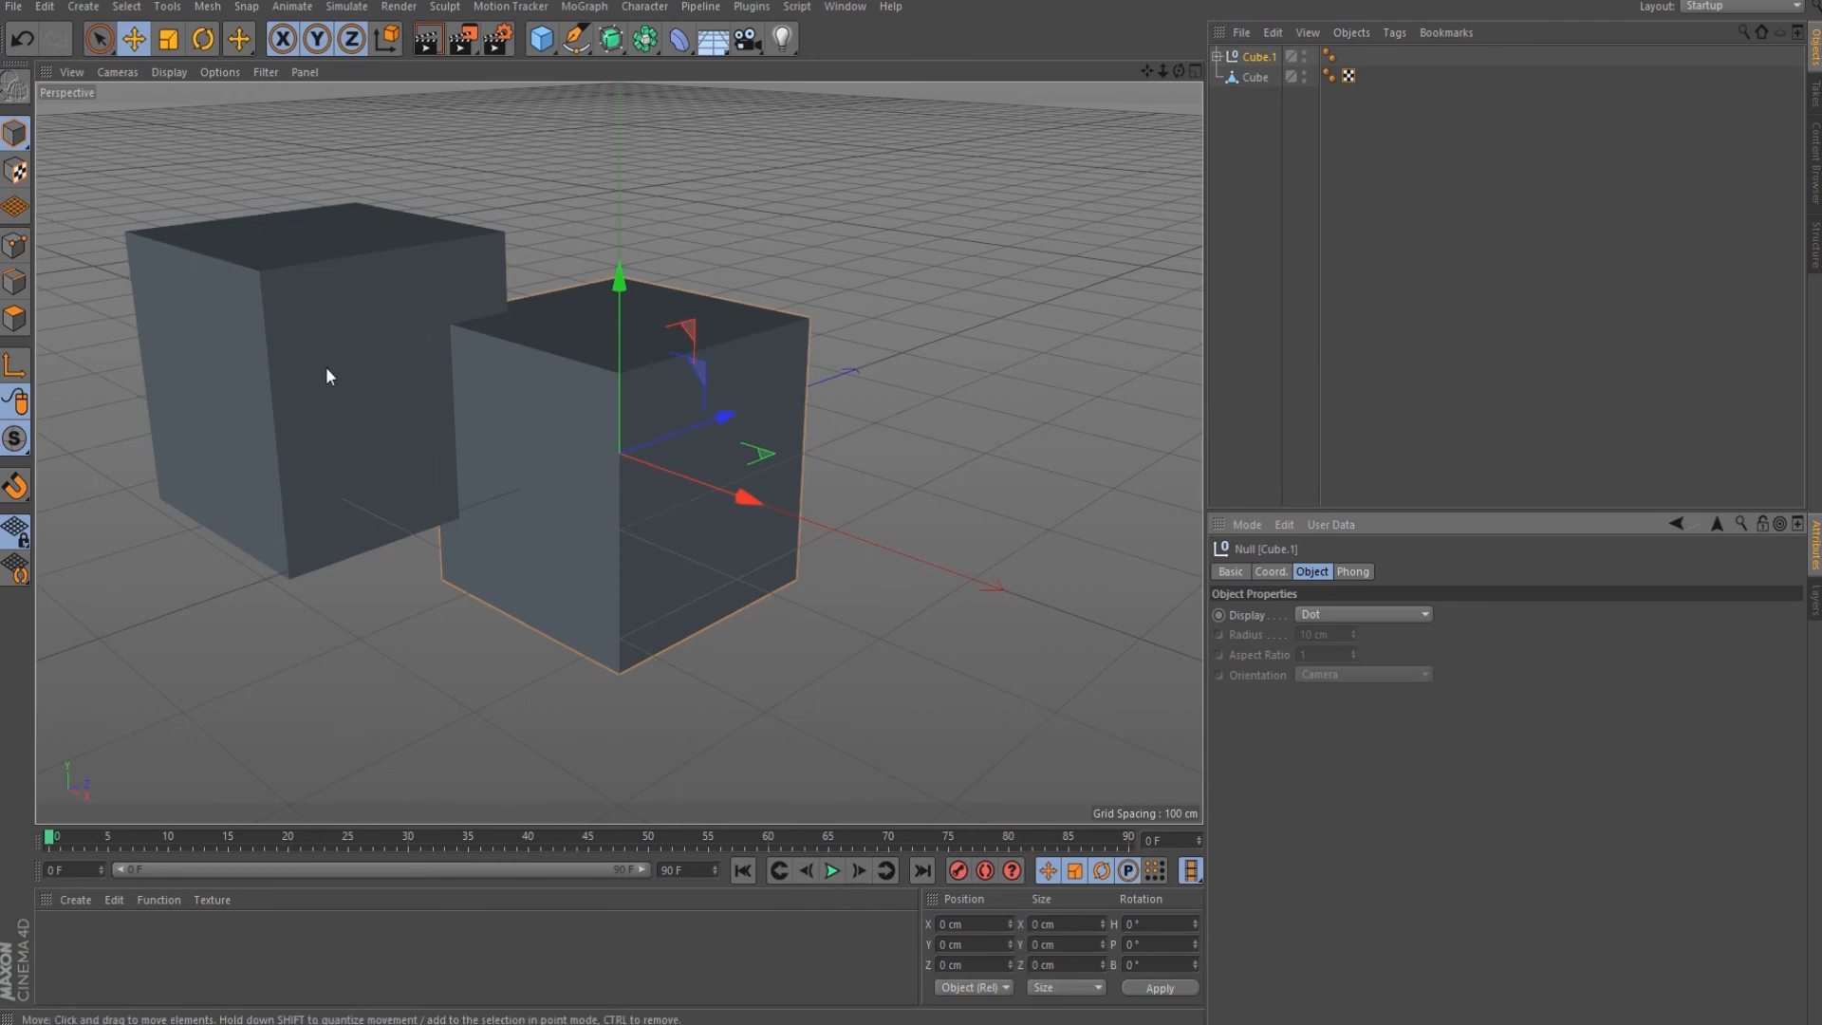
Pull the front face out lower-left, the right face lower-right, and push the top face in.
{"action": "left_click", "coordinate": [561, 441]}
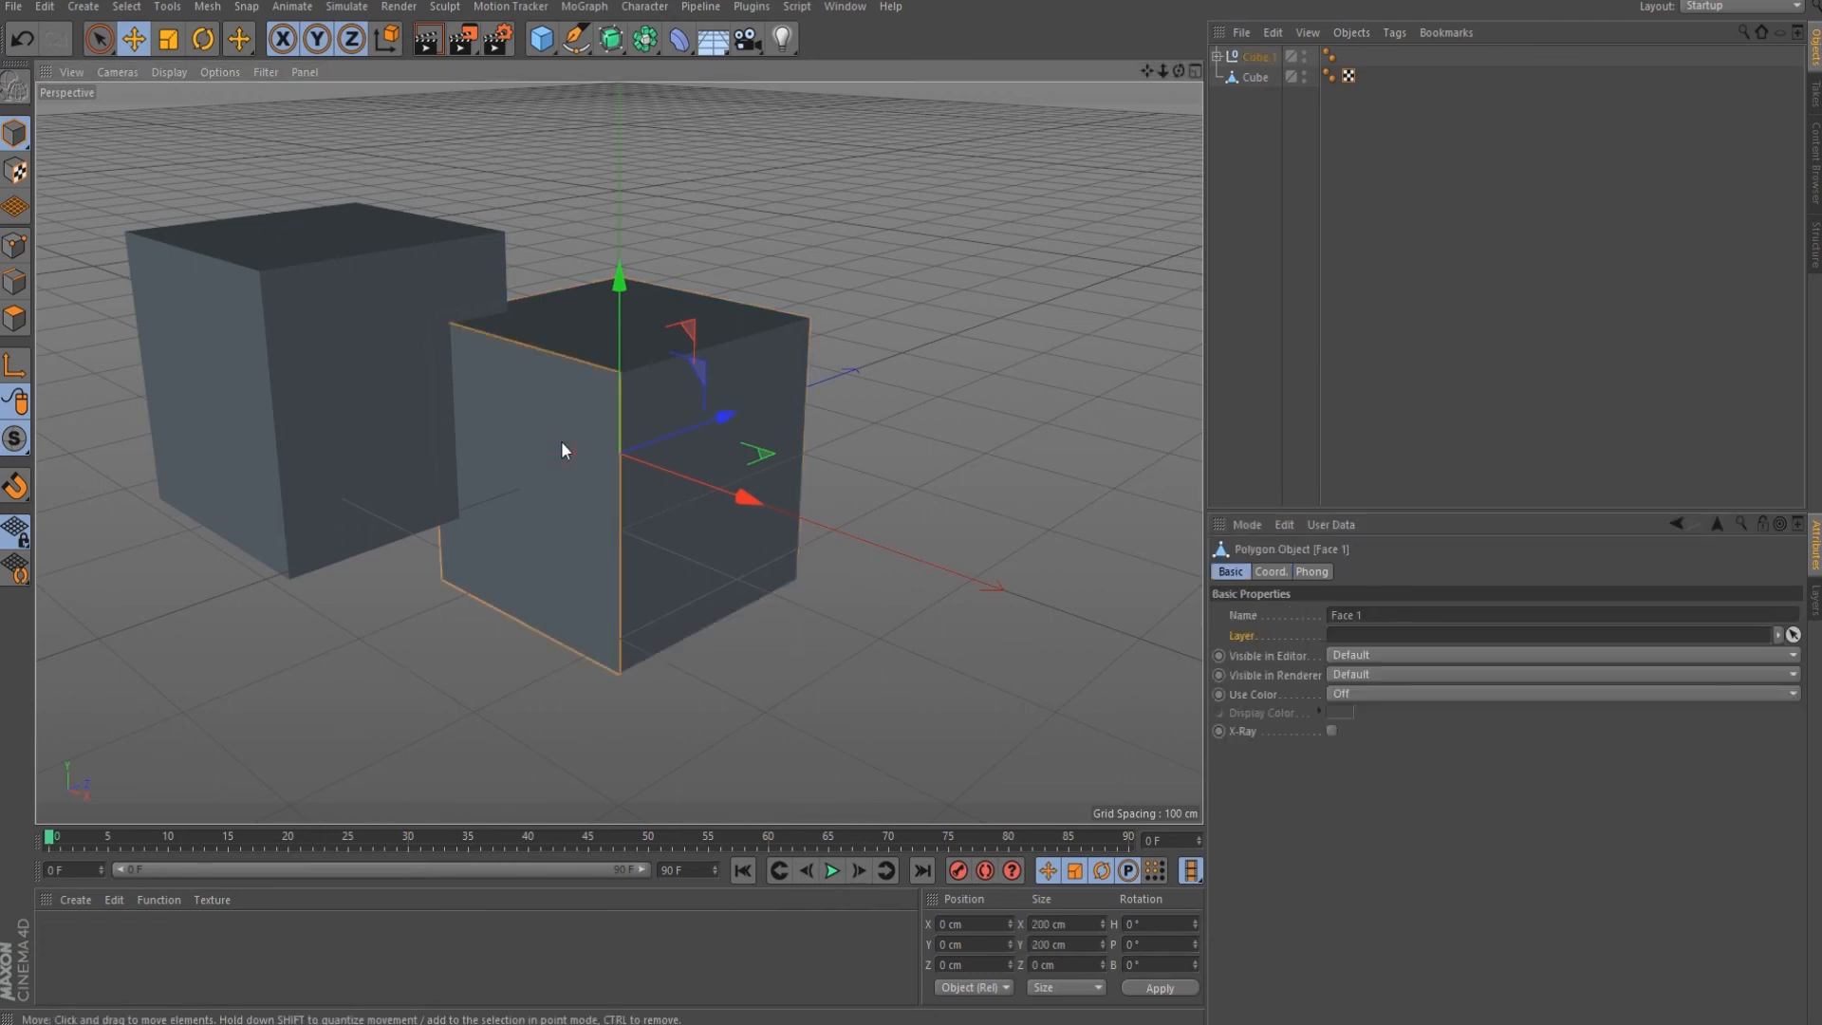
{"action": "left_click_drag", "start_coordinate": [554, 451], "coordinate": [479, 521]}
{"action": "left_click", "coordinate": [678, 424]}
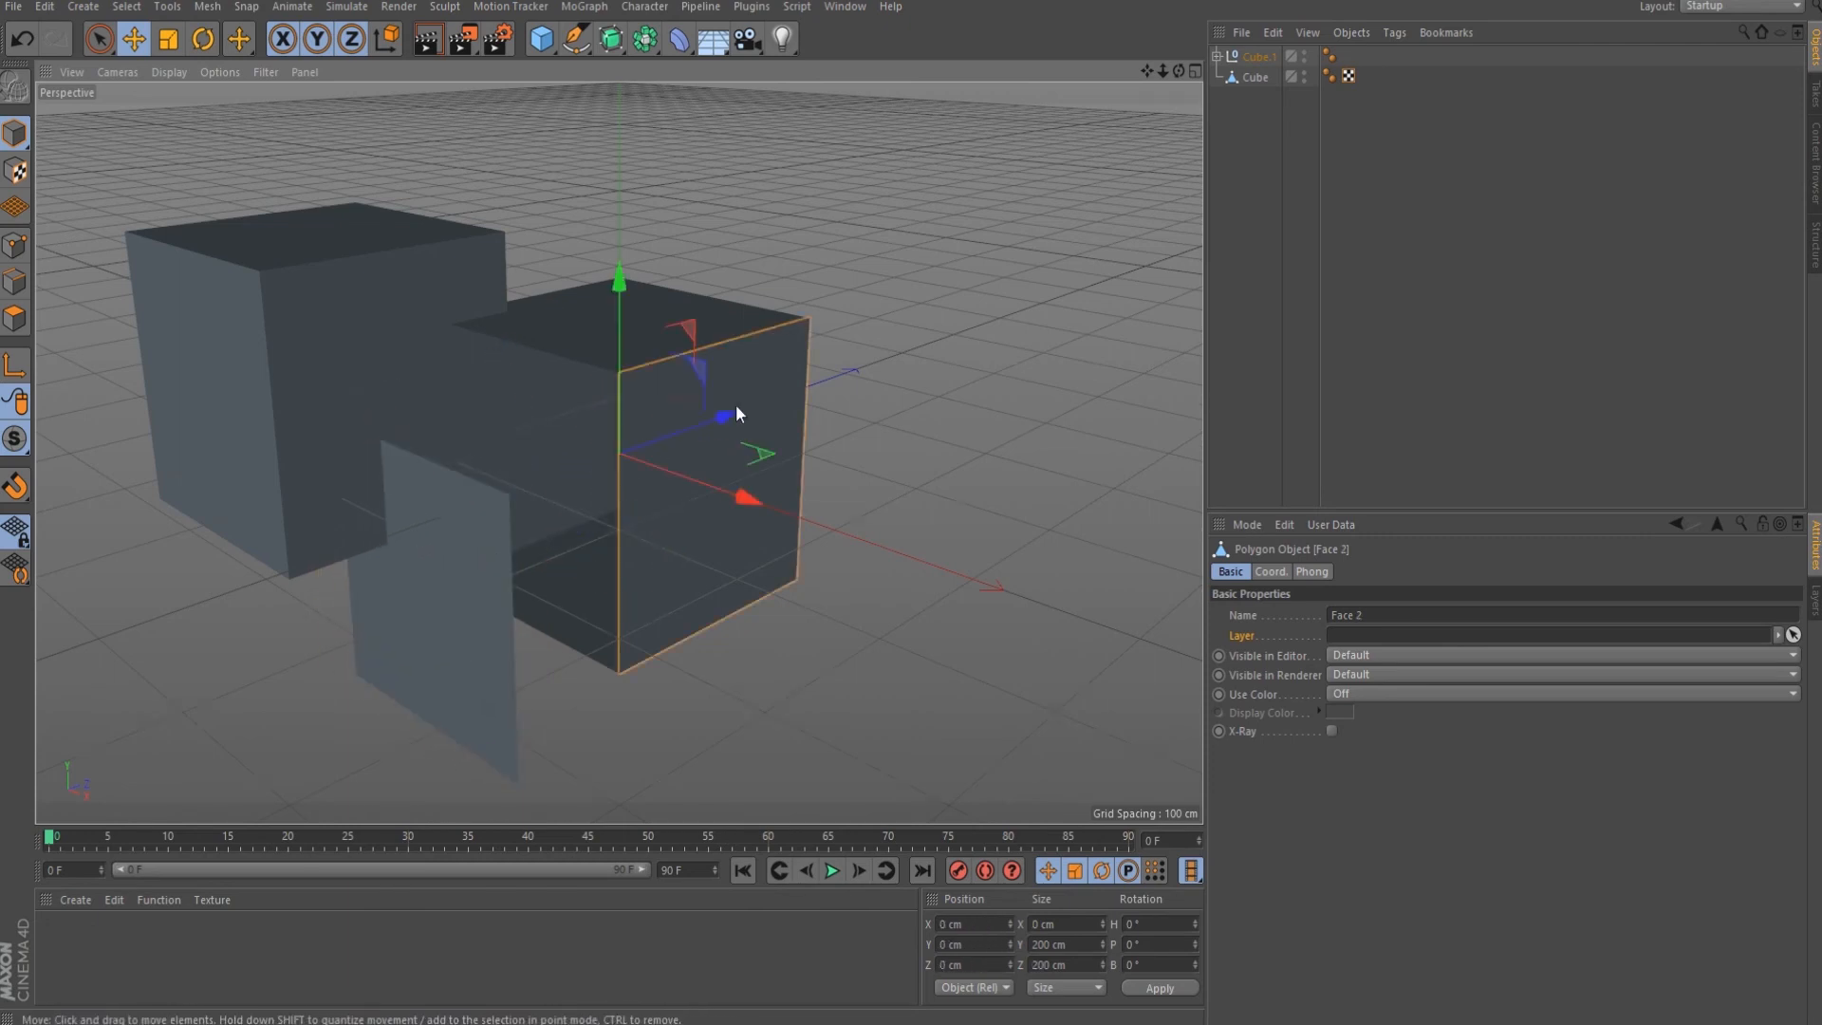
{"action": "left_click_drag", "start_coordinate": [800, 487], "coordinate": [887, 617]}
{"action": "left_click", "coordinate": [702, 333]}
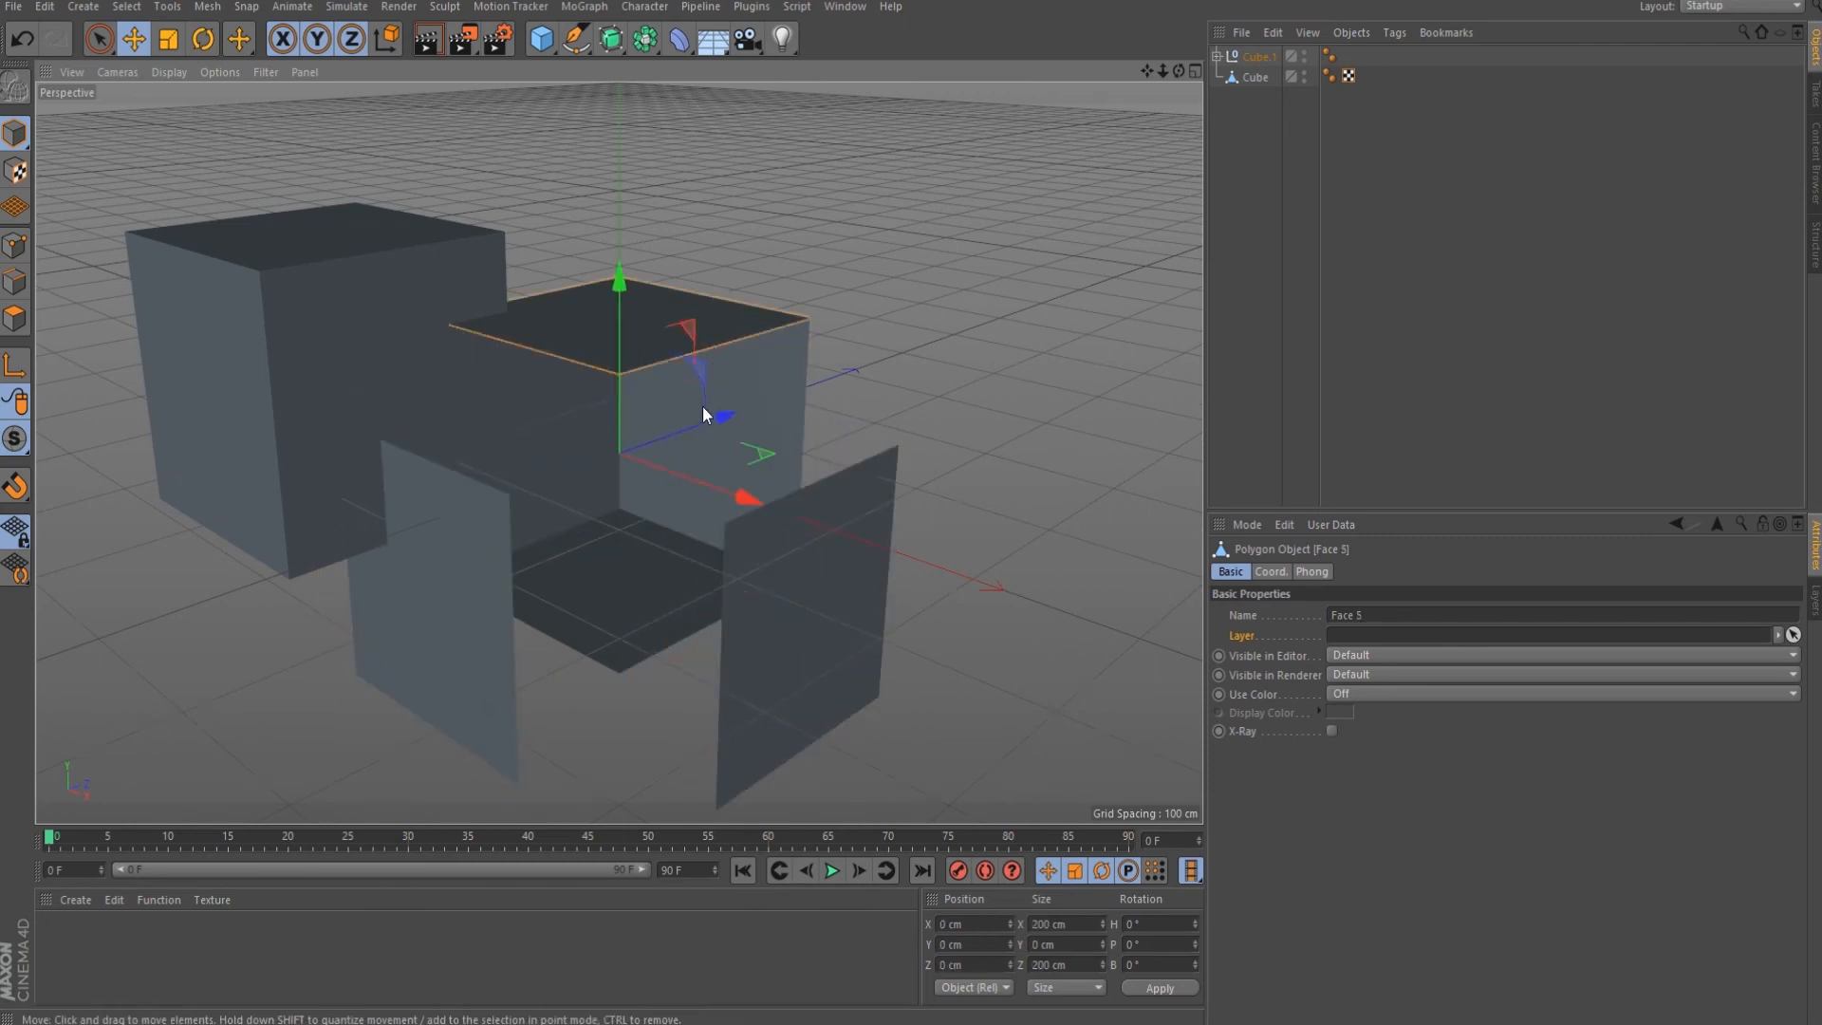
{"action": "left_click_drag", "start_coordinate": [702, 407], "coordinate": [686, 390]}
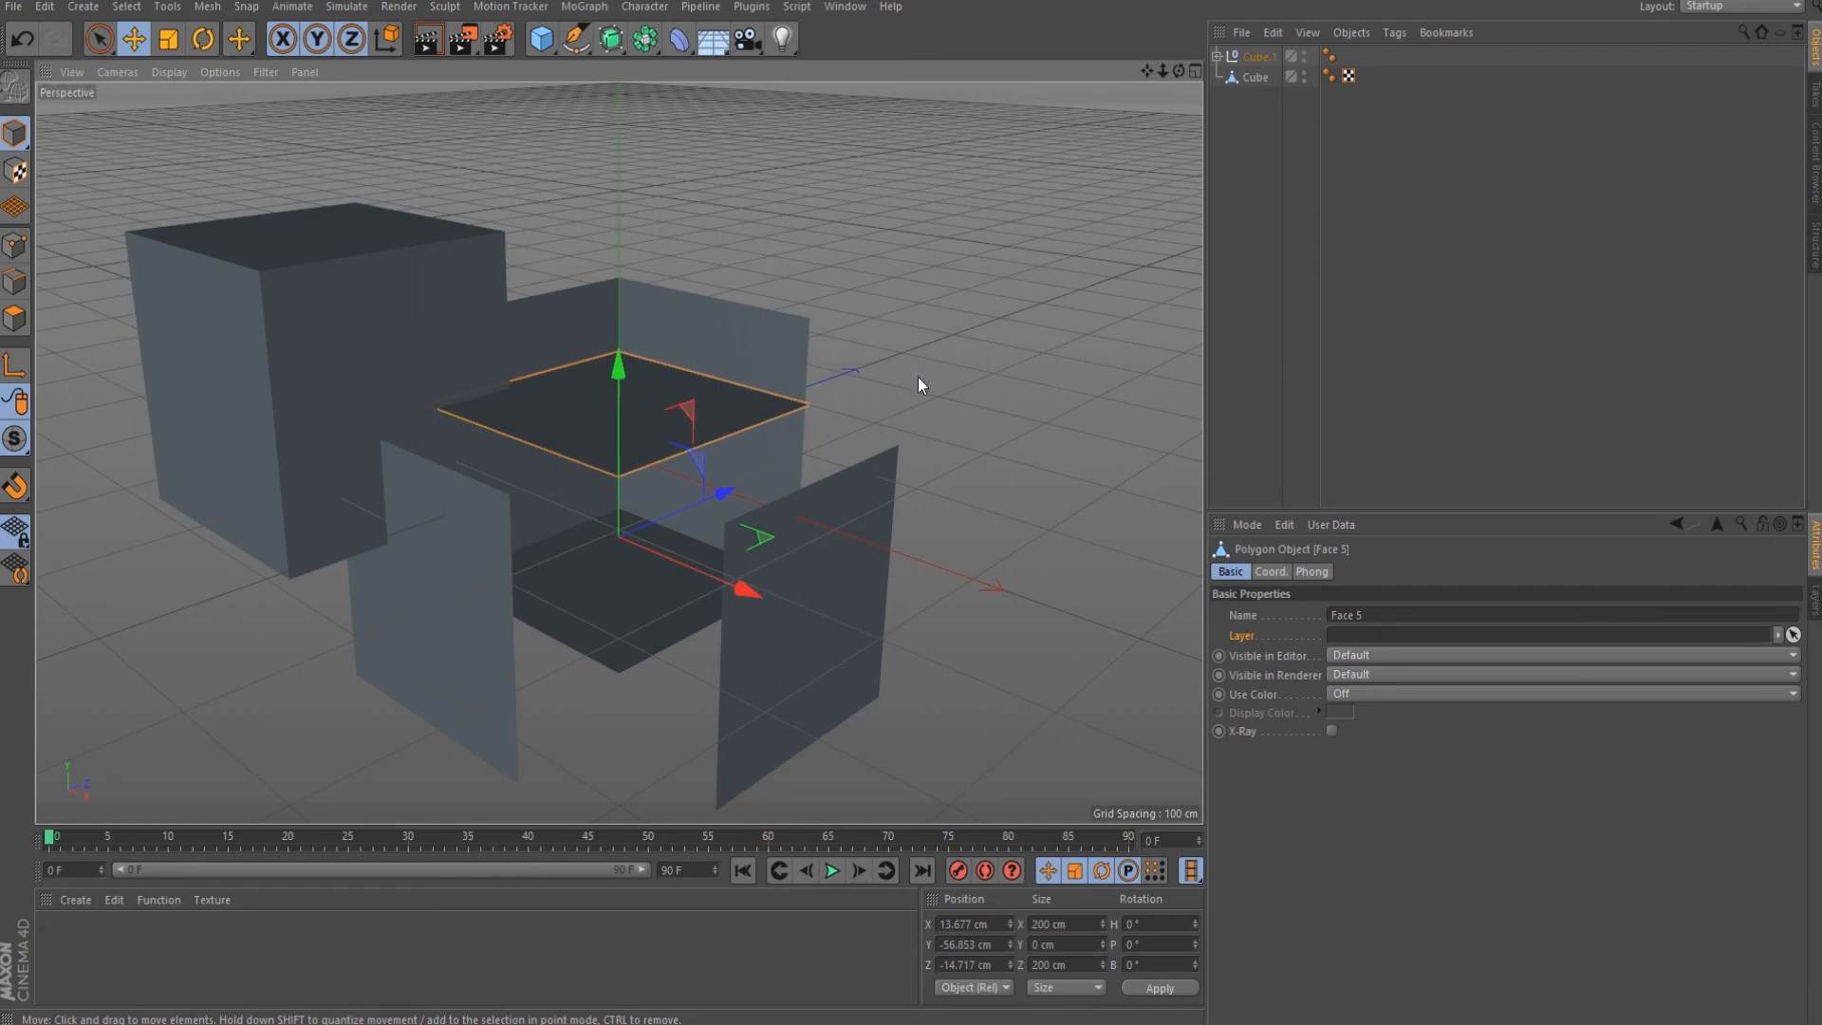
In Shift+V viewport settings, compare Outlines, Sel.: Wireframe and Sel.: Bounding Box, ending with only Bounding Box on.
{"action": "key", "text": "shift+v"}
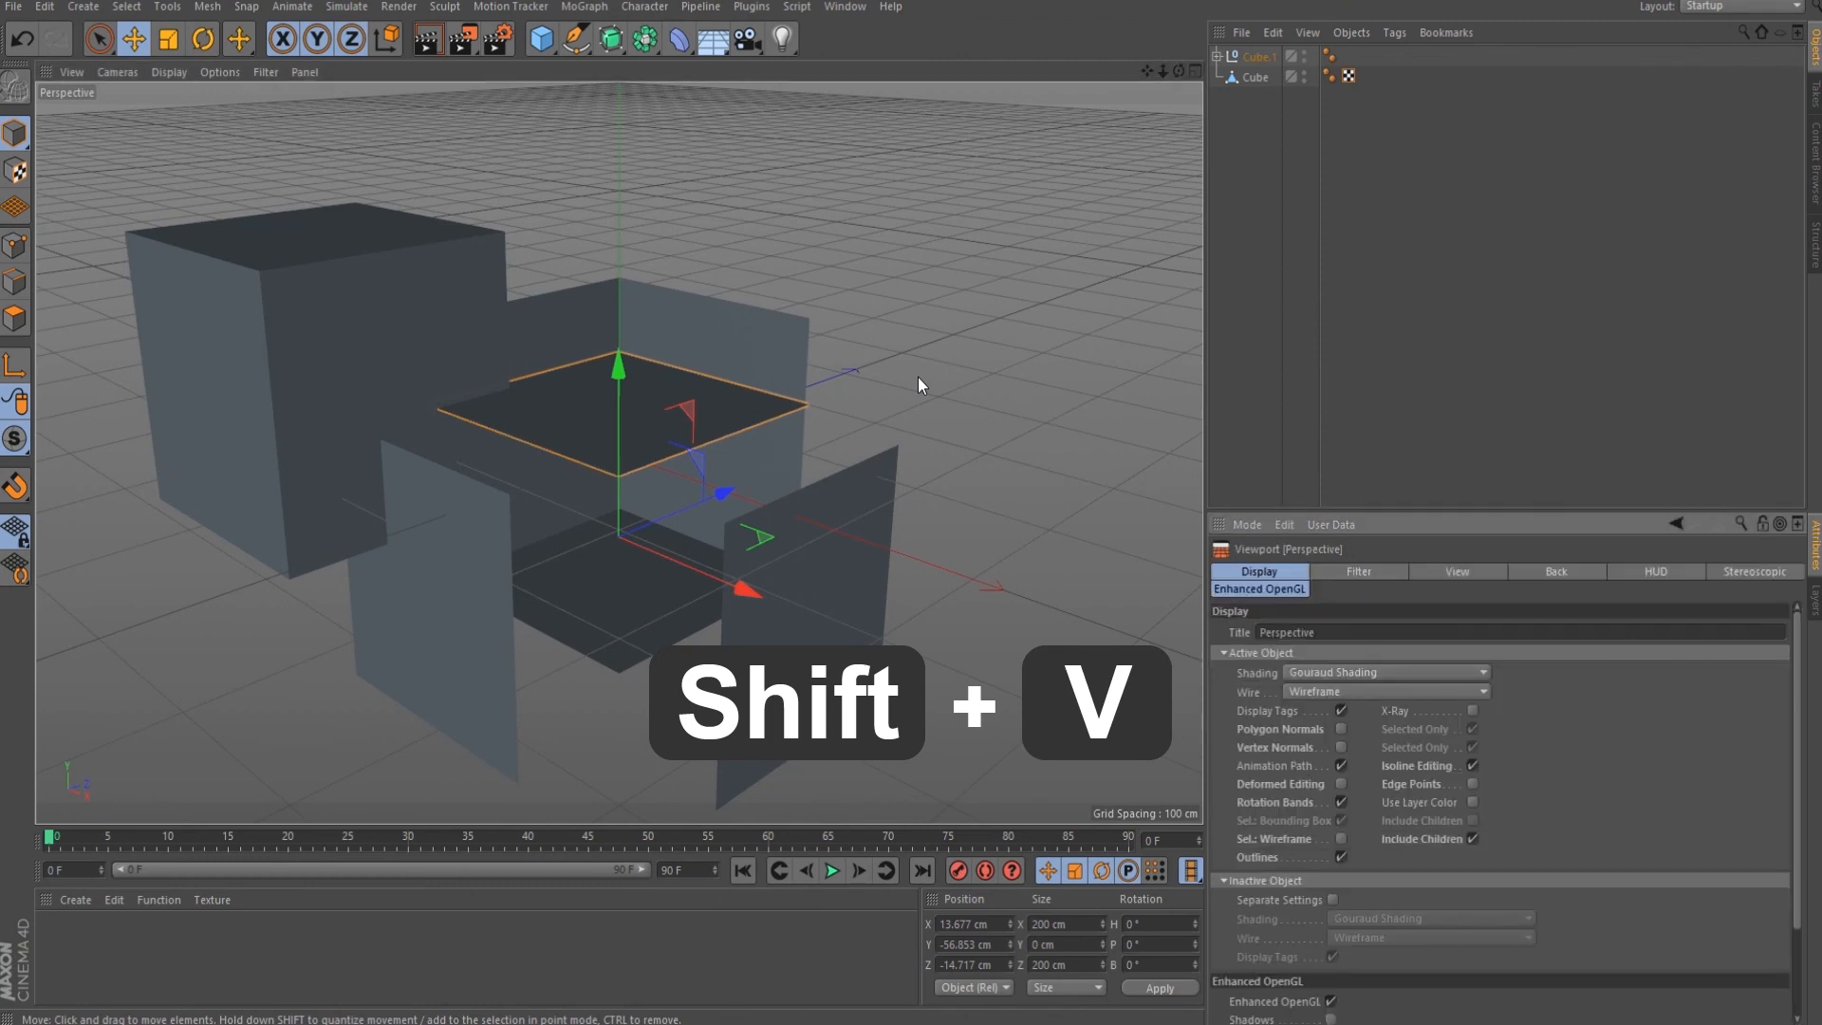
{"action": "left_click", "coordinate": [1343, 857]}
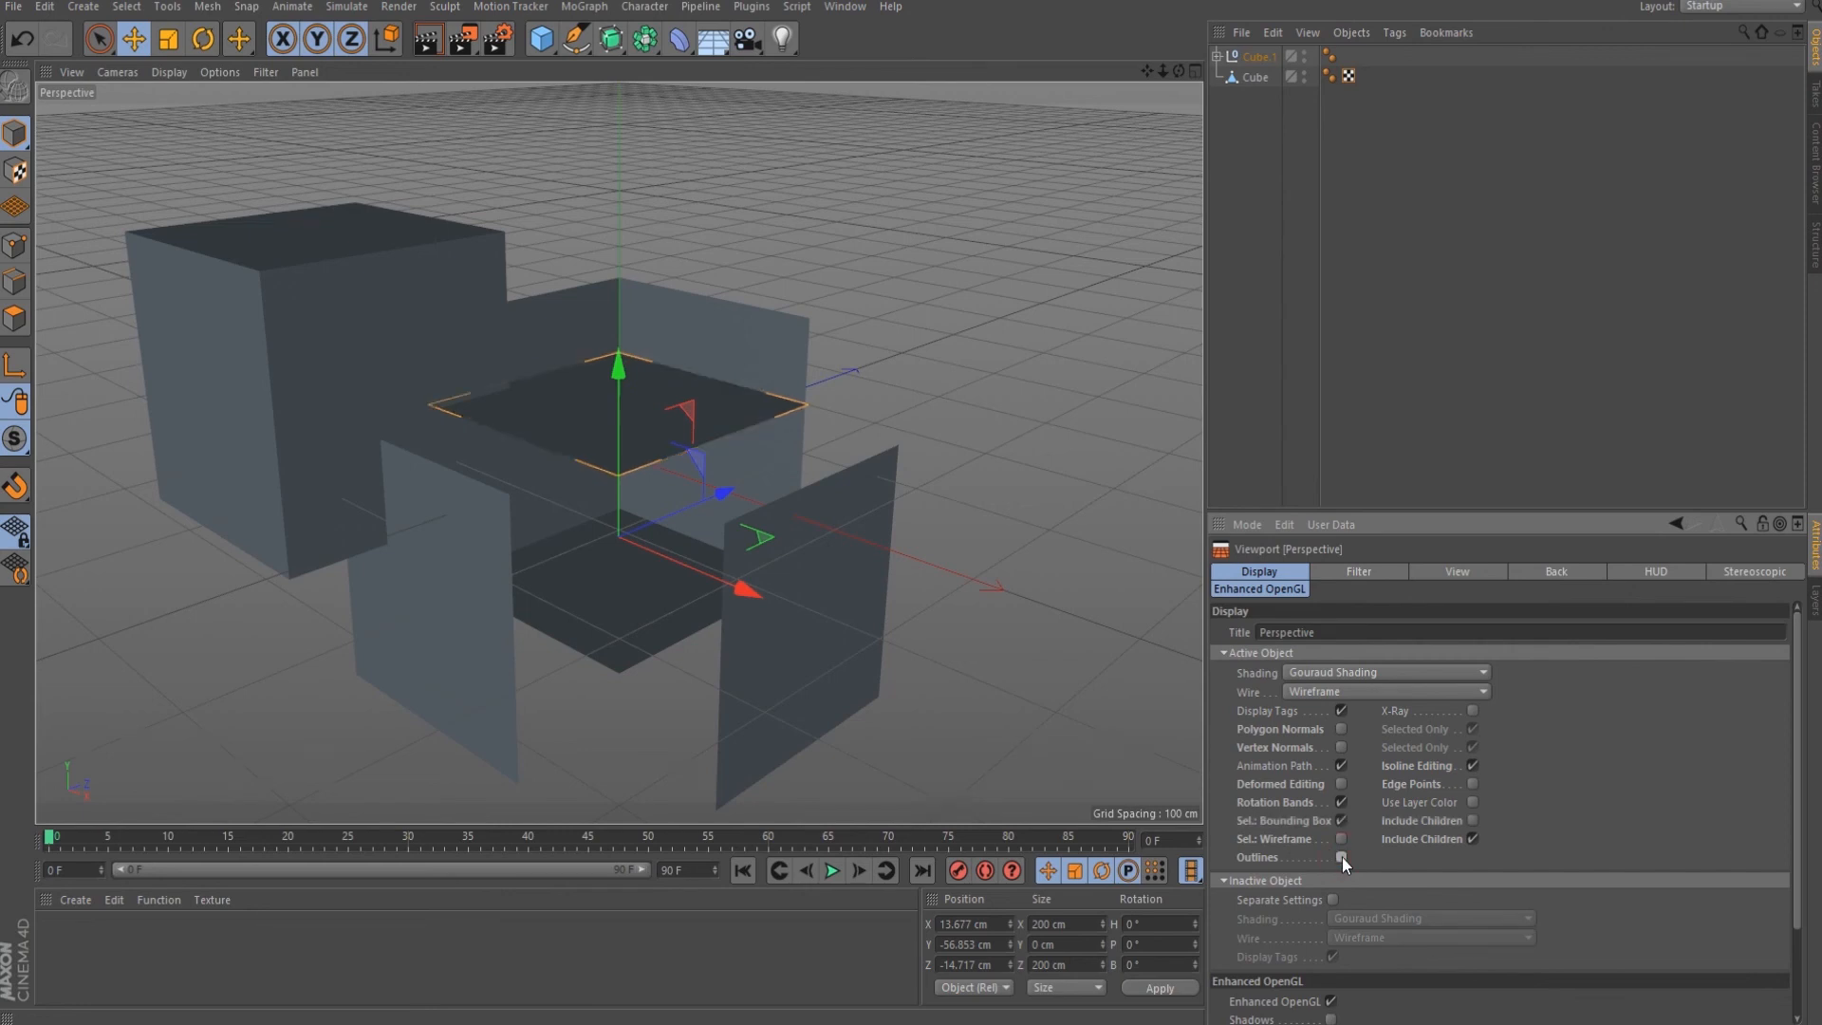
{"action": "left_click", "coordinate": [1341, 839]}
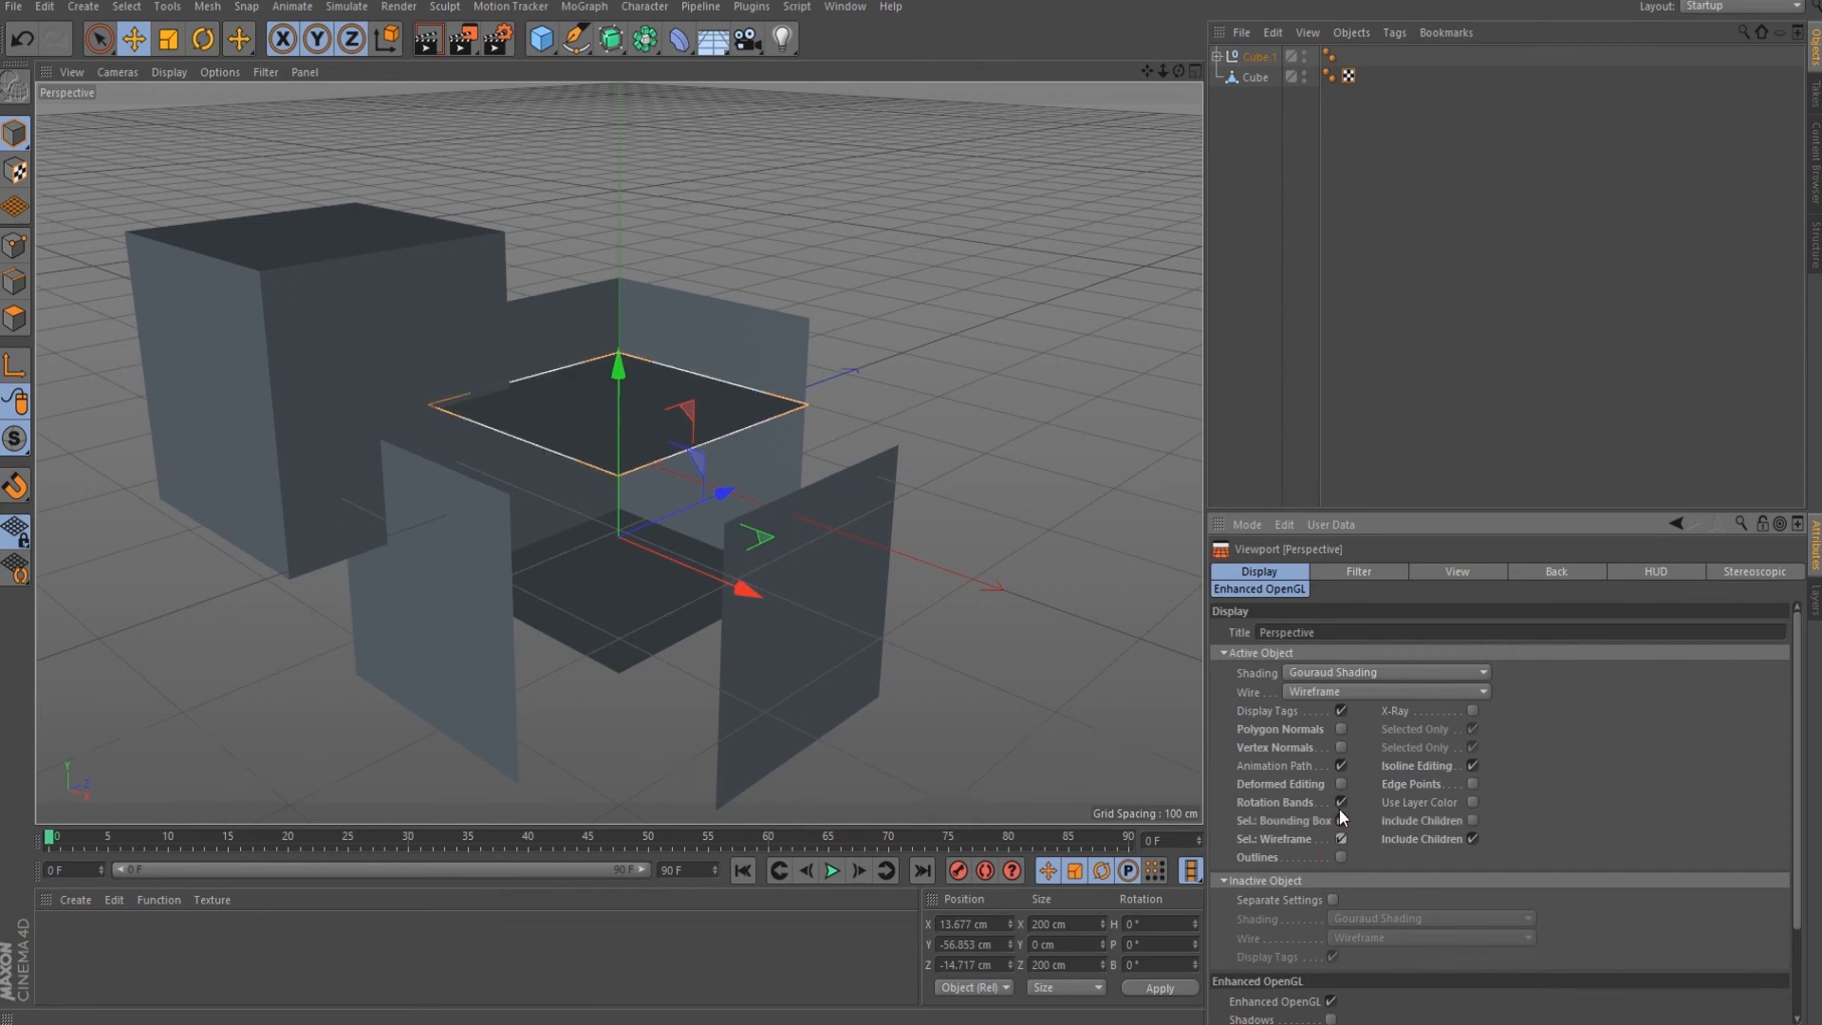
{"action": "left_click", "coordinate": [1342, 821]}
{"action": "left_click", "coordinate": [1342, 821]}
{"action": "left_click", "coordinate": [1342, 821]}
{"action": "left_click", "coordinate": [1340, 839]}
{"action": "left_click", "coordinate": [1340, 857]}
{"action": "left_click", "coordinate": [1340, 839]}
{"action": "left_click", "coordinate": [1343, 857]}
{"action": "left_click", "coordinate": [1342, 822]}
{"action": "left_click", "coordinate": [1342, 840]}
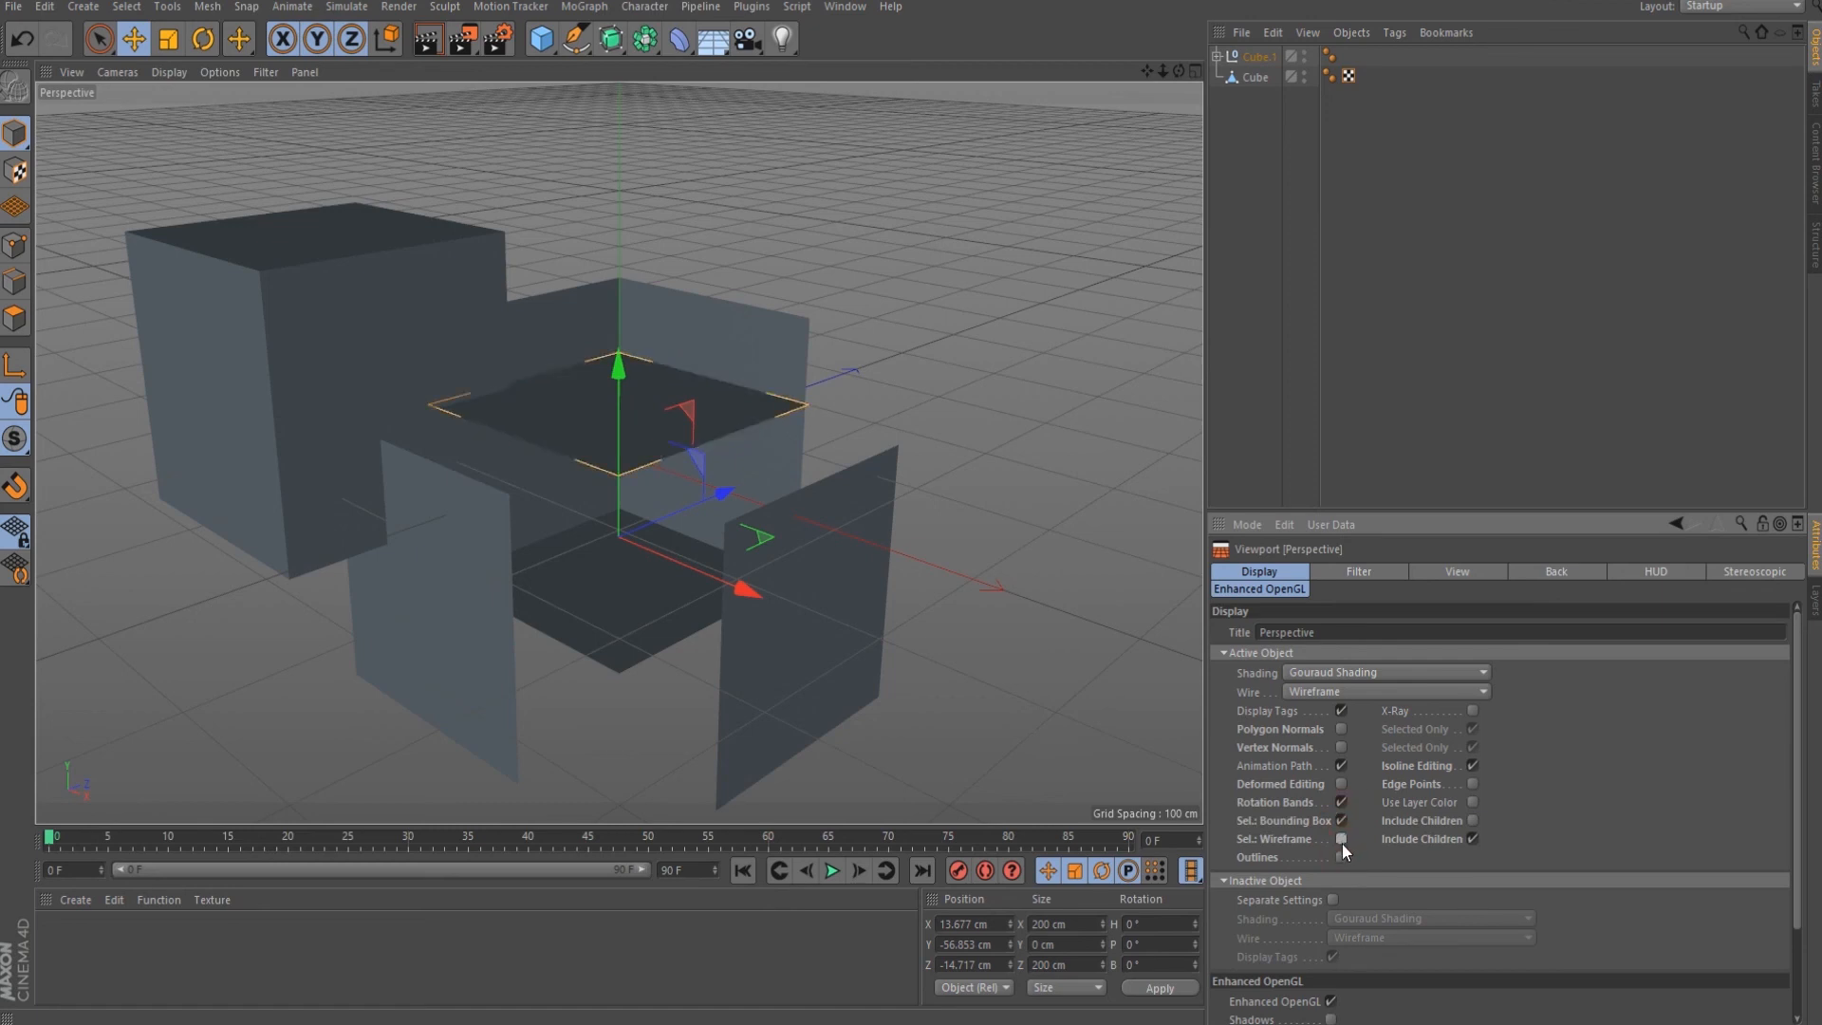